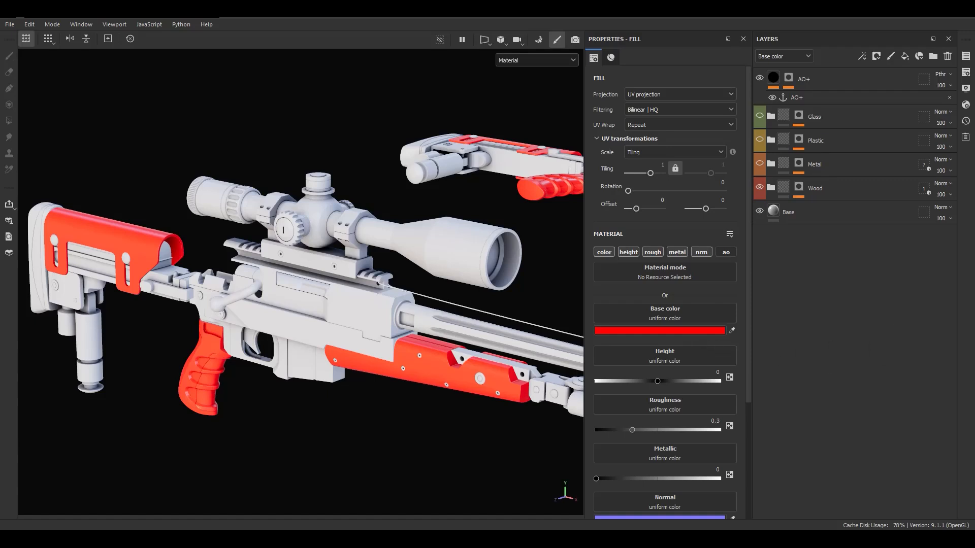
- Review the imported vein and alternative wood textures in the asset library, including their previews
left_click_drag(974, 123, 347, 114)
left_click(162, 169)
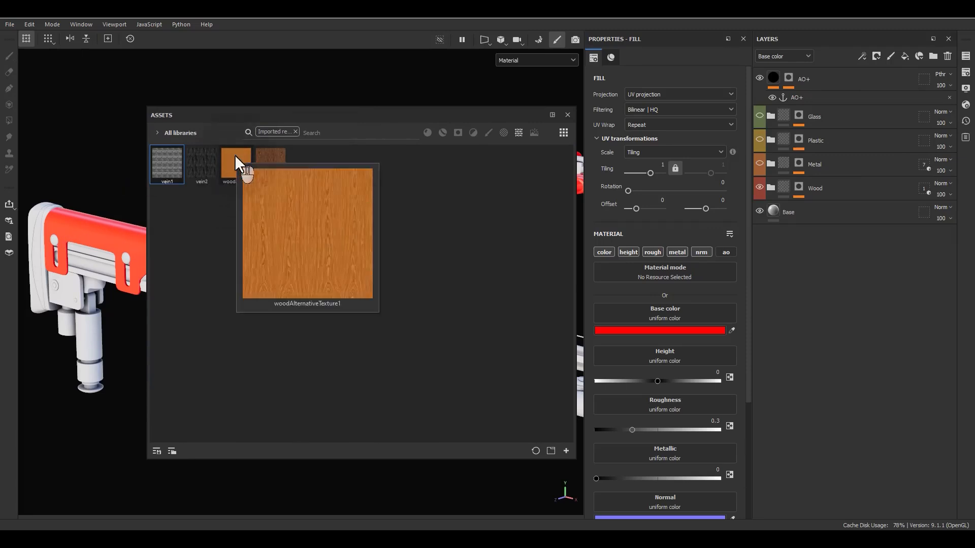
mouse_move(270, 159)
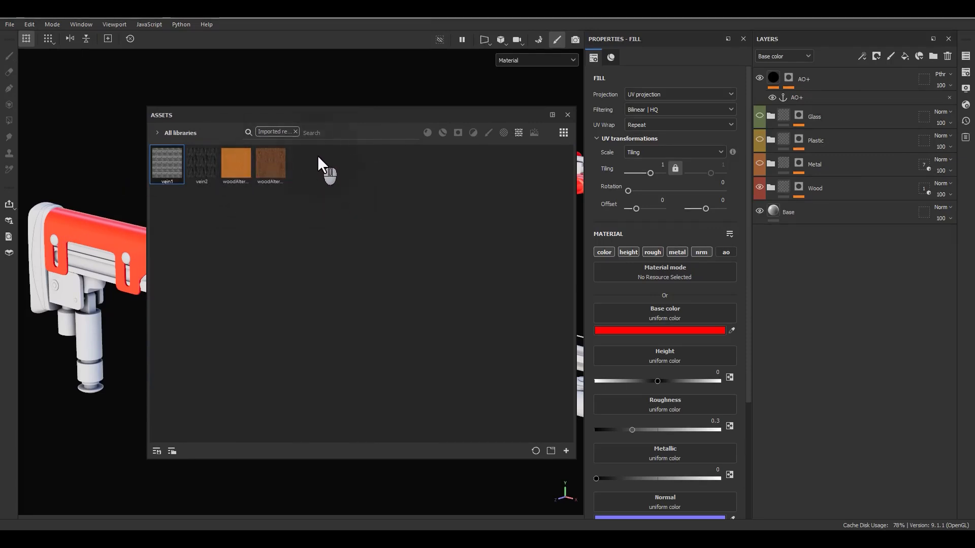
left_click_drag(317, 119, 974, 112)
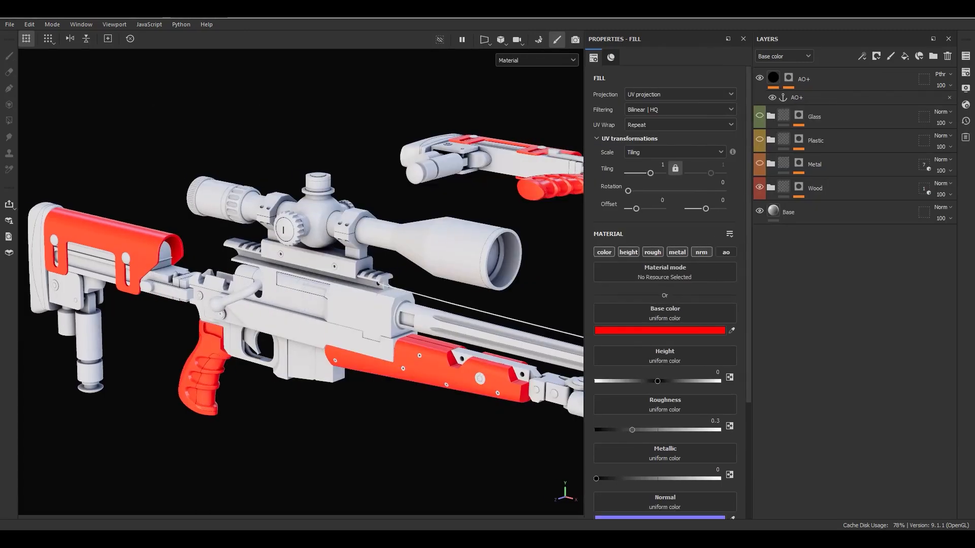
- Expand the Wood folder and set its Base fill layer's base color to golden yellow FFBB13
left_click(807, 196)
left_click(771, 188)
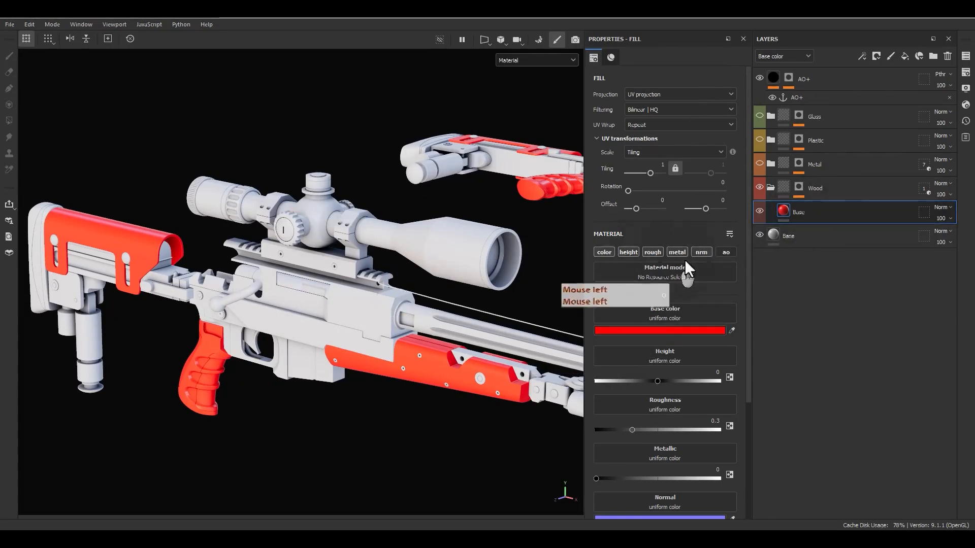
left_click(631, 330)
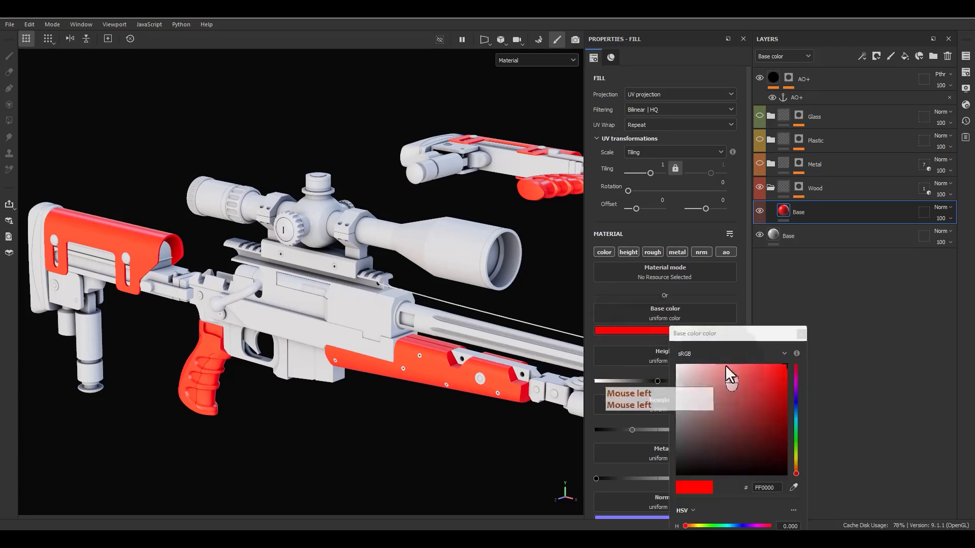
left_click(796, 462)
left_click(762, 405)
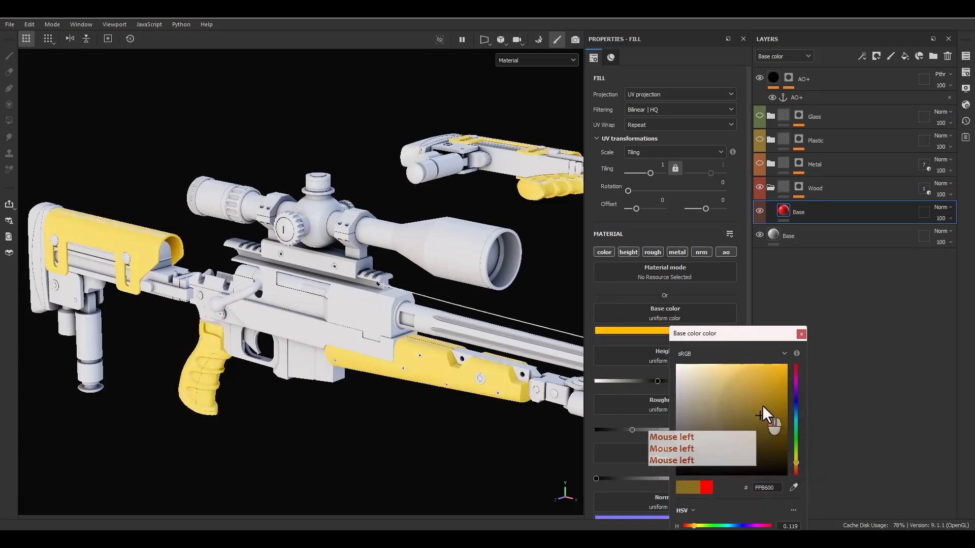
left_click_drag(769, 385, 778, 356)
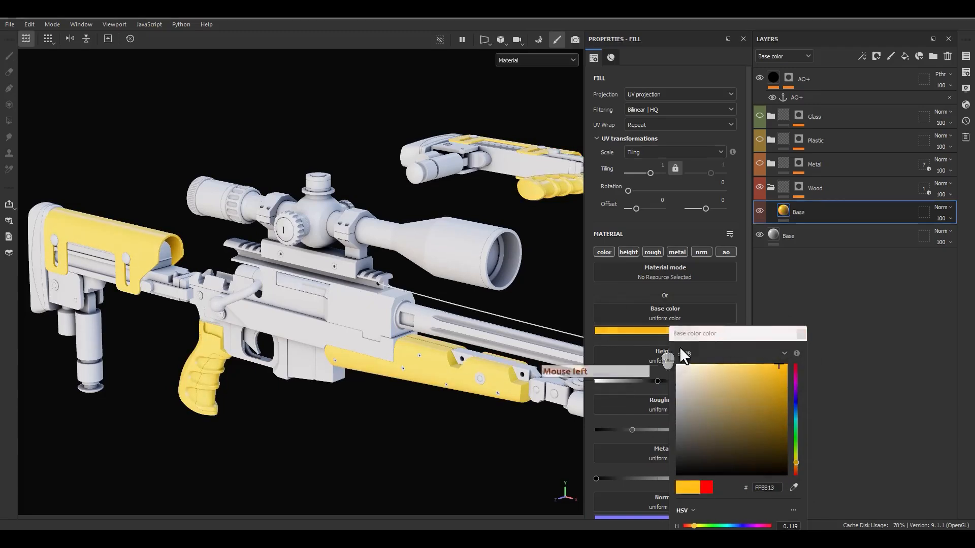
left_click(800, 333)
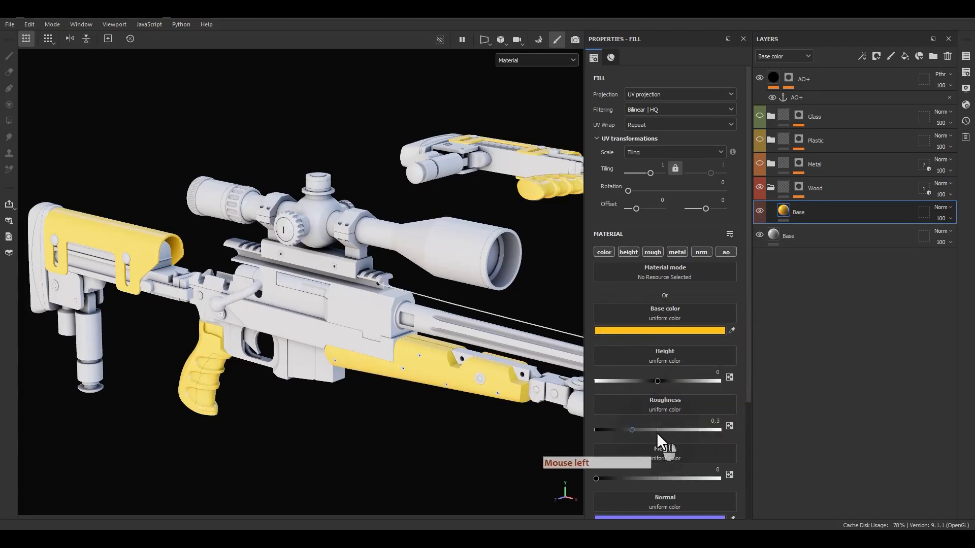
left_click(727, 426)
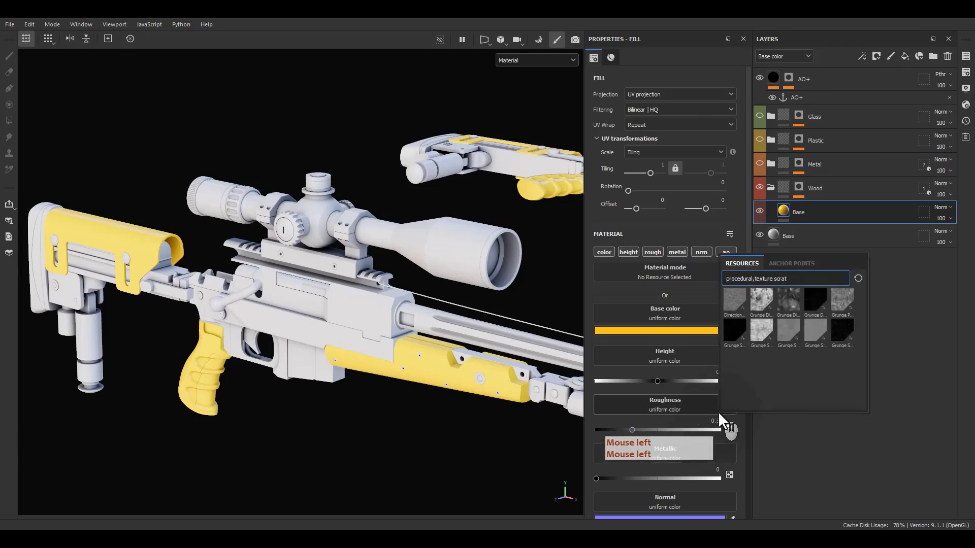
type(".")
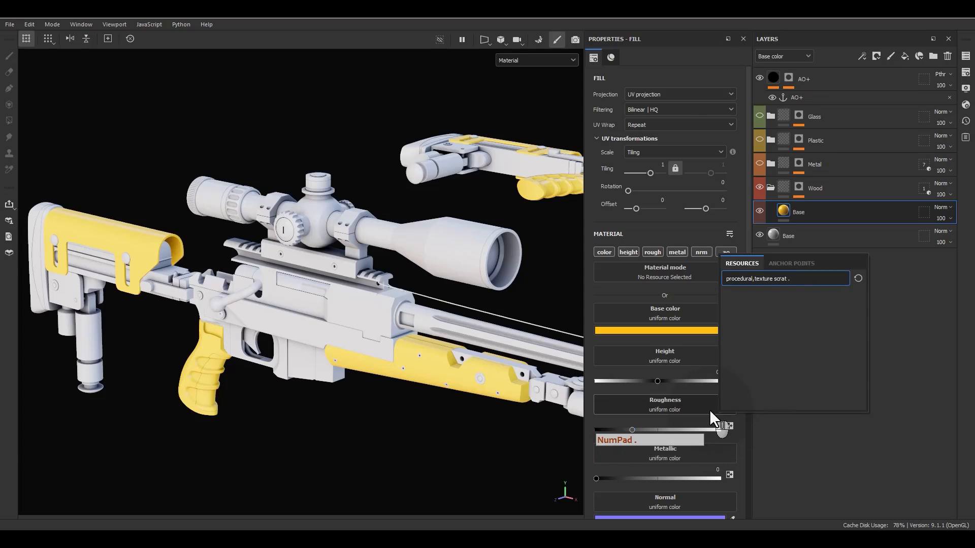
key("BackSpace")
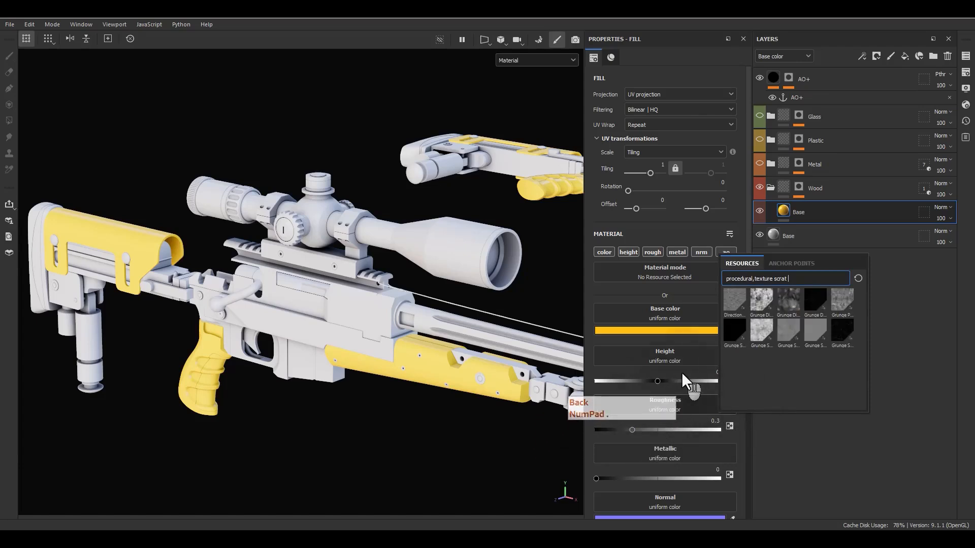
left_click(706, 424)
- Set the roughness of the Base layer in the Wood folder to 0.85
left_click(702, 423)
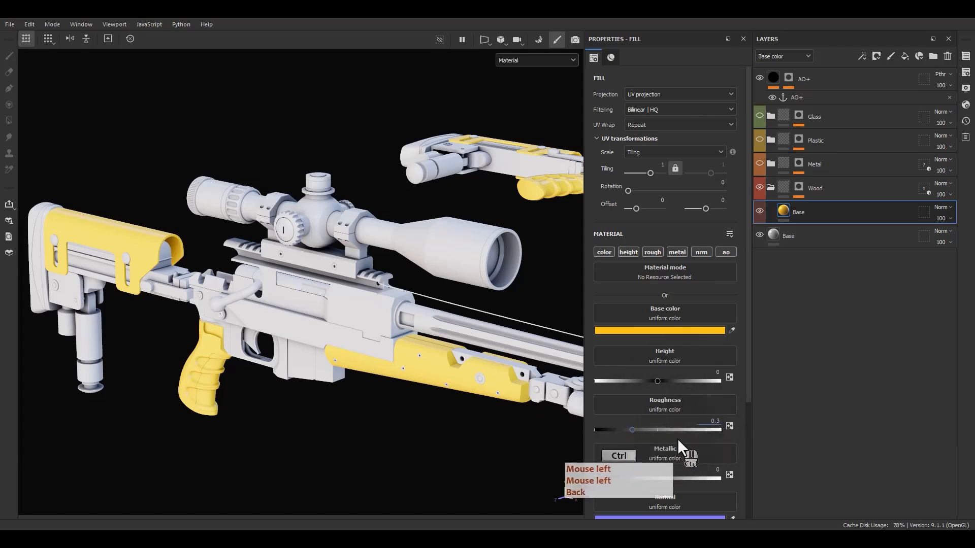
key("ctrl+a")
type("0.85")
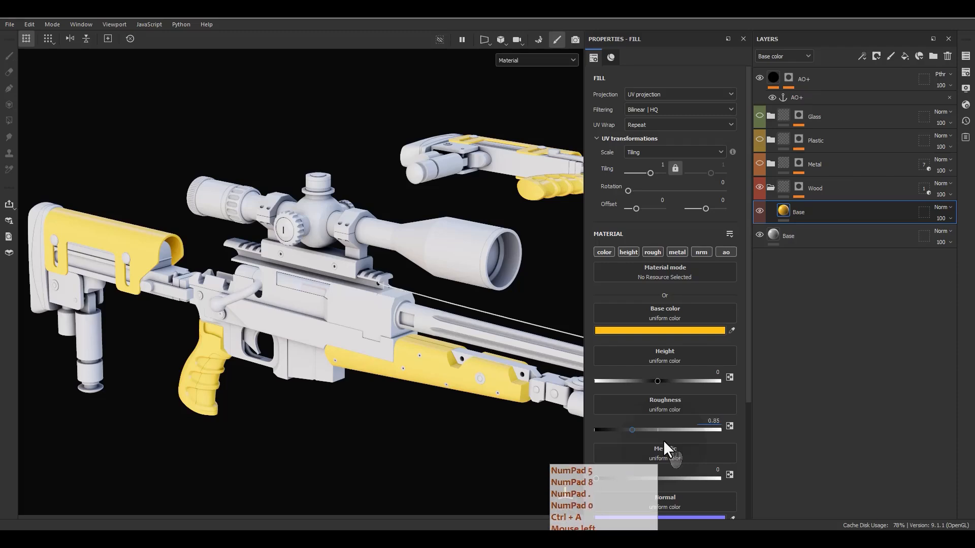
key("Return")
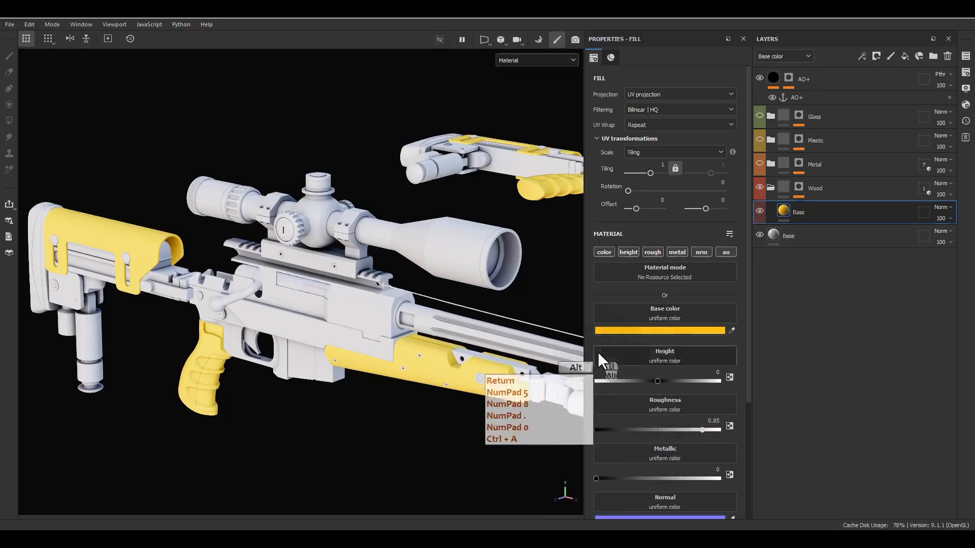
- Change the base color of the Base layer in the Wood folder to orange-brown B47520
middle_click_drag(500, 310, 463, 278, "alt")
left_click_drag(463, 278, 410, 310, "alt")
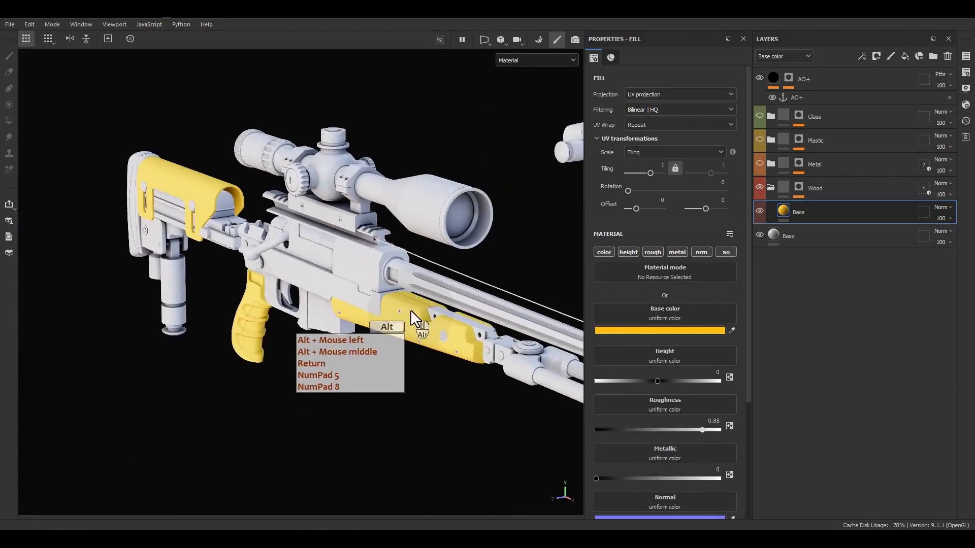
right_click_drag(410, 310, 576, 389, "alt")
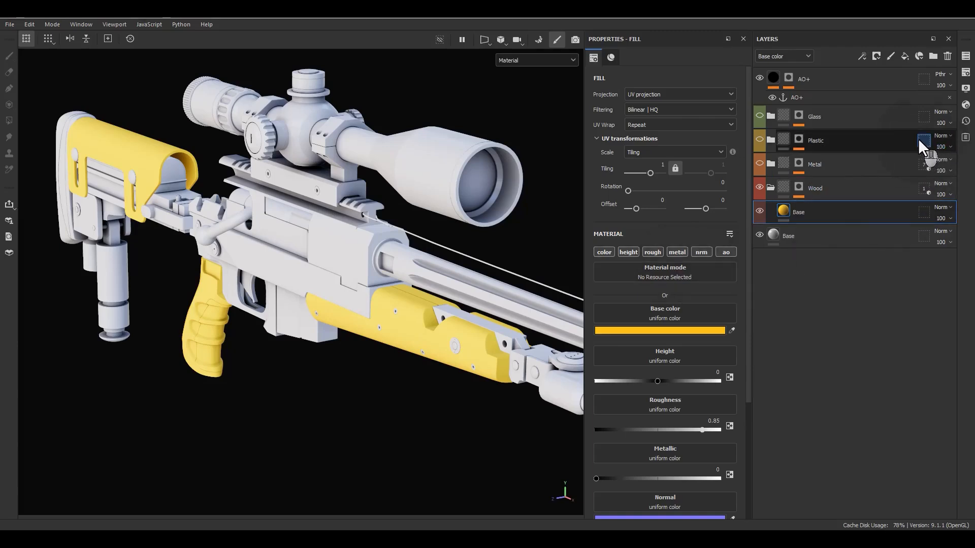
left_click(920, 117)
left_click(823, 211)
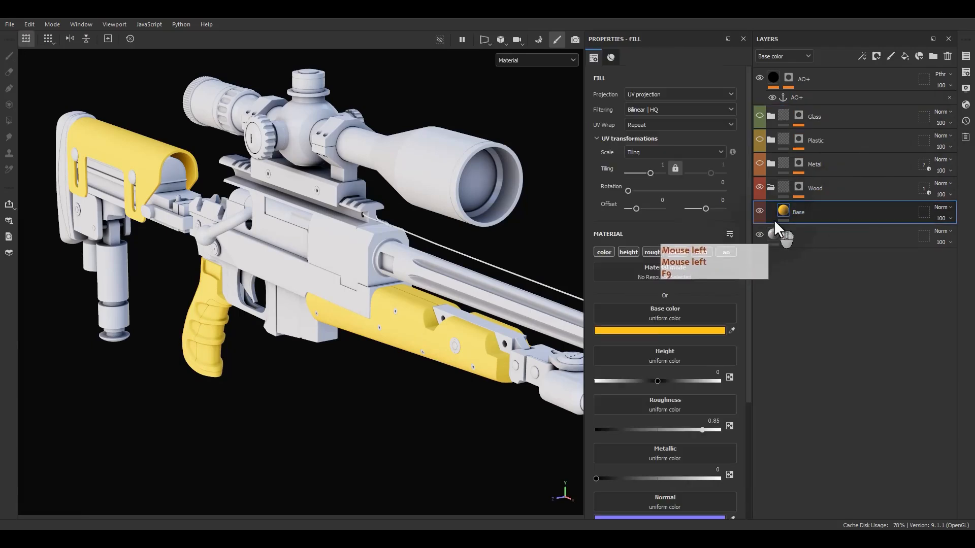
left_click(653, 330)
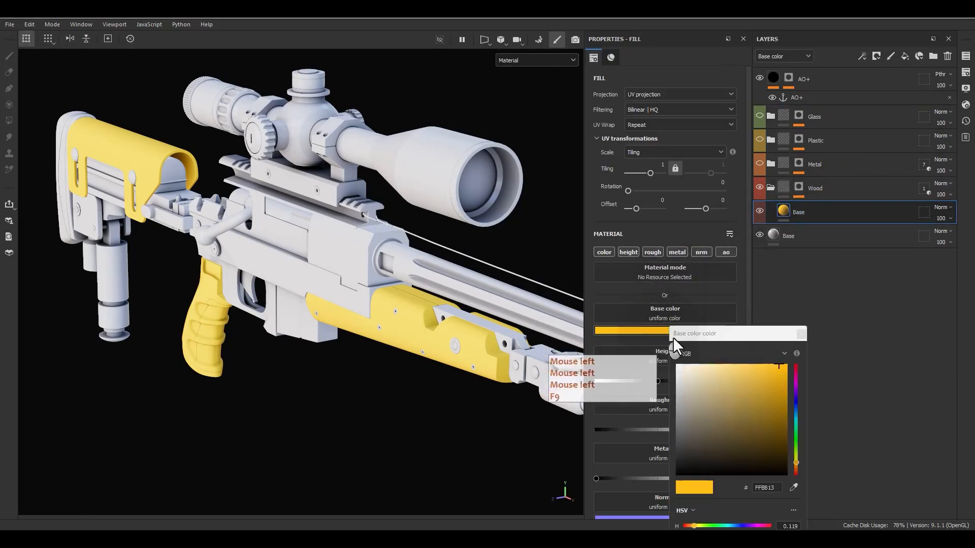
left_click(796, 470)
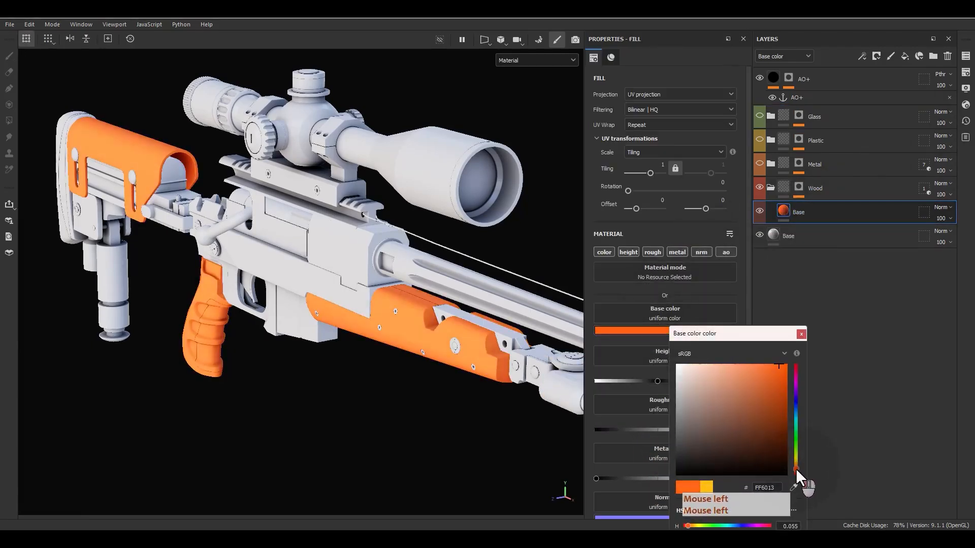
left_click(796, 468)
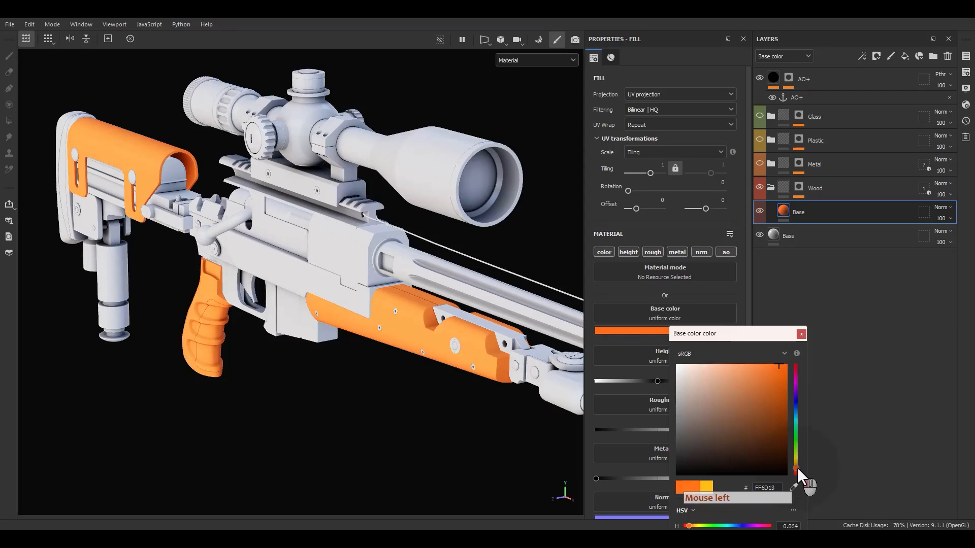
left_click(766, 397)
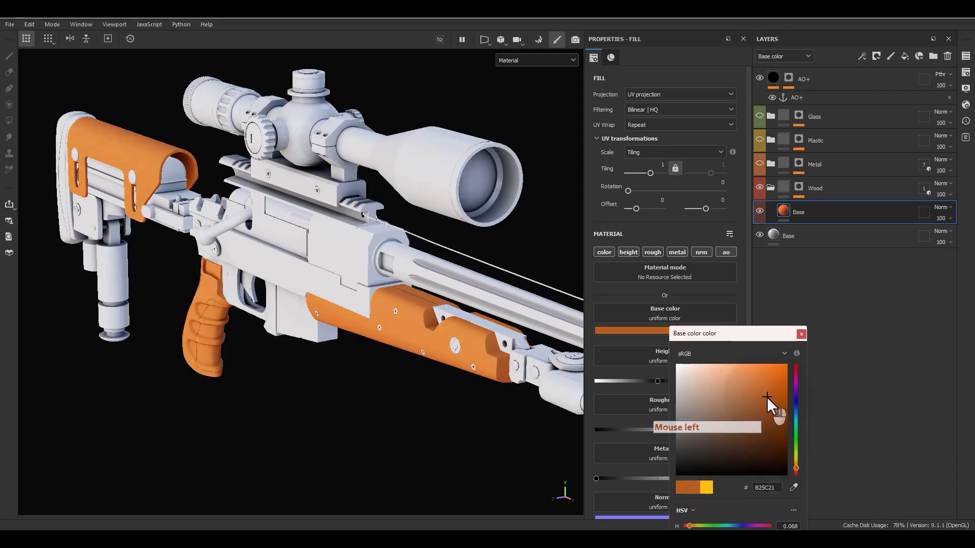
left_click(797, 467)
left_click(799, 467)
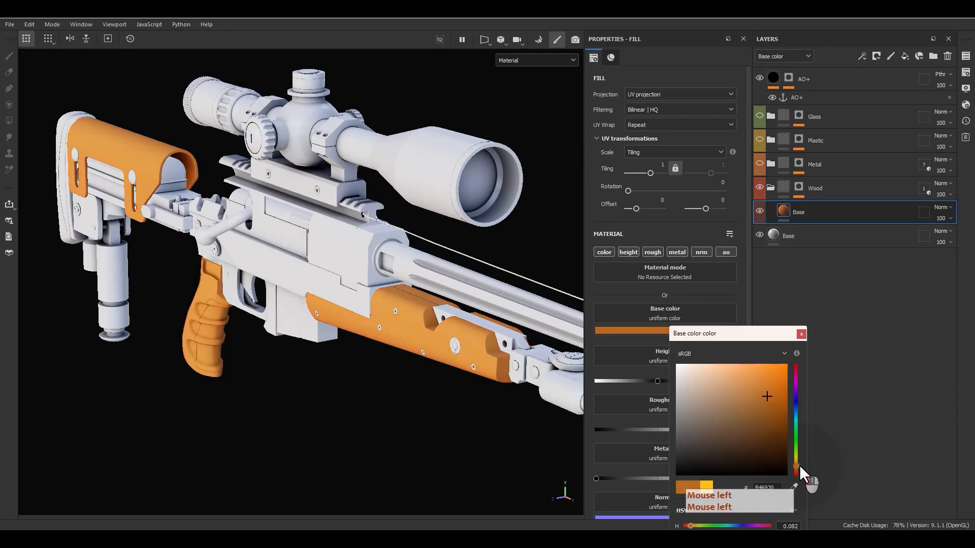
left_click(799, 464)
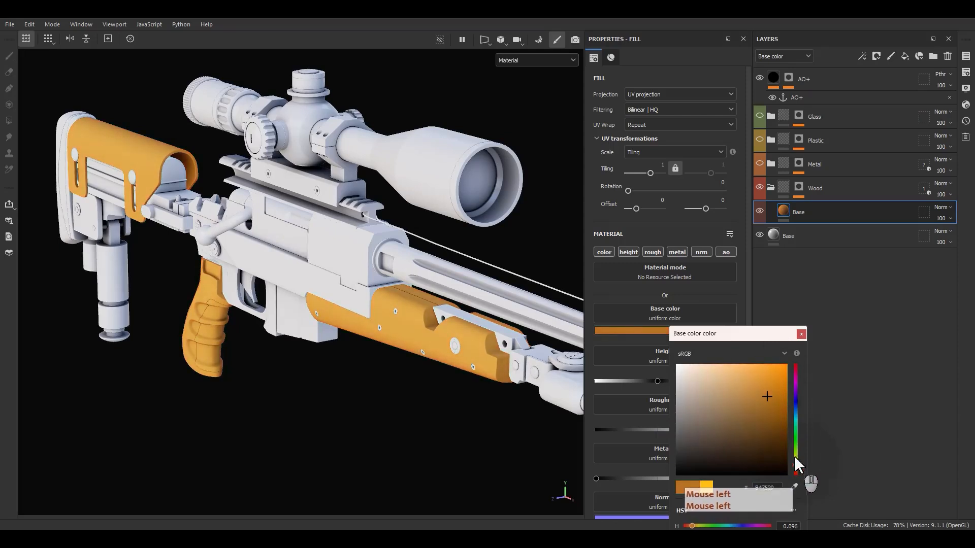
left_click(793, 333)
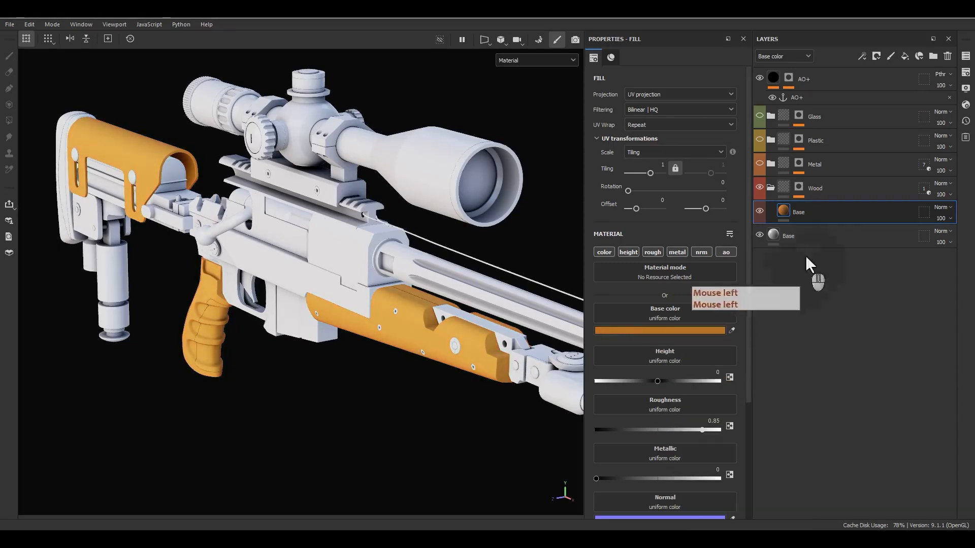
- Add a fill layer above Base inside the Wood folder and name it Grain_Noise_01
left_click(904, 56)
double_click(811, 212)
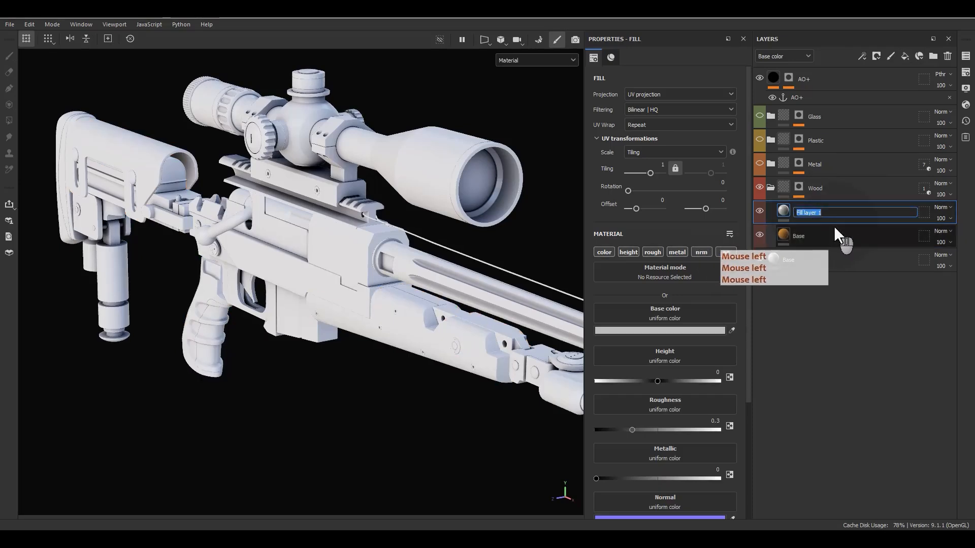
type("Grain_Noise")
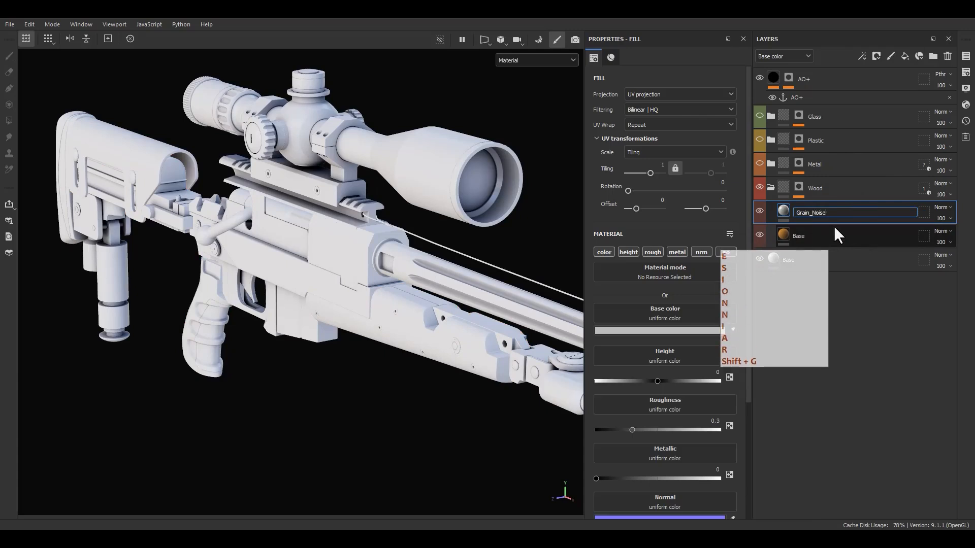
key("Return")
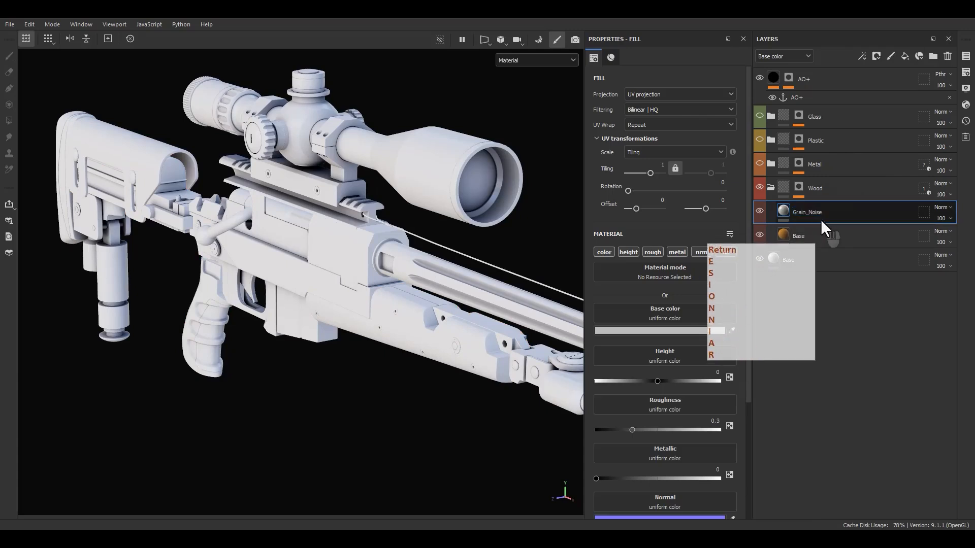
double_click(838, 213)
left_click(837, 213)
type("_01")
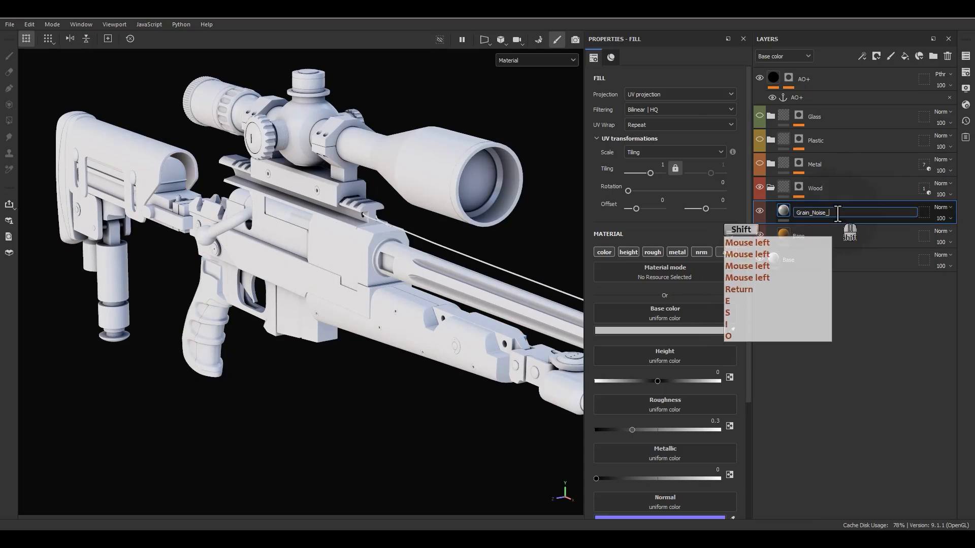
key("Return")
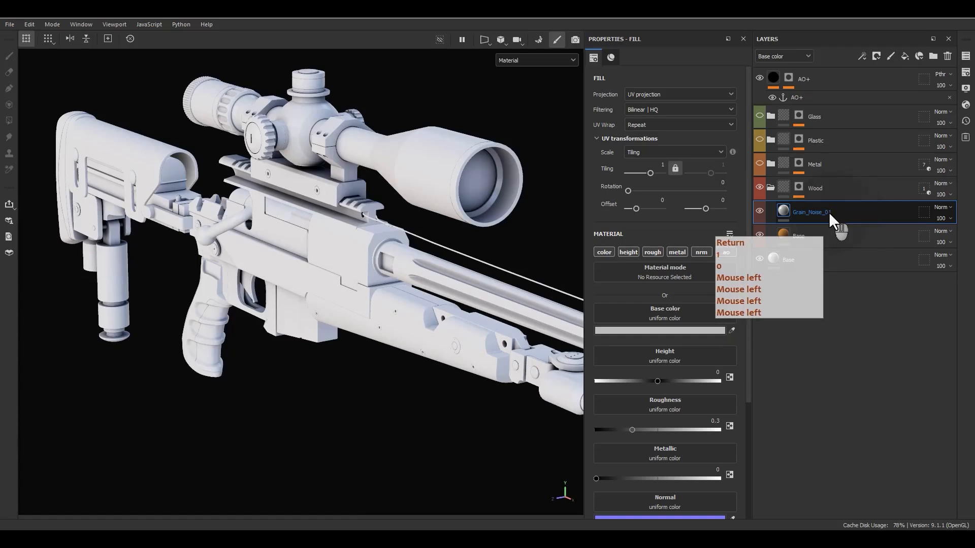
- Set the height of the Grain_Noise_01 layer to 0.005
left_click(828, 211)
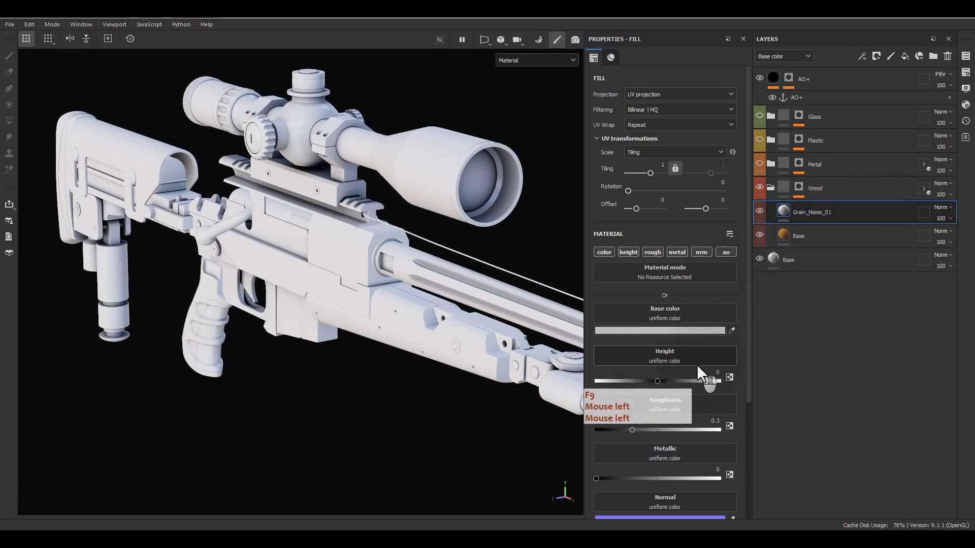
left_click(705, 371)
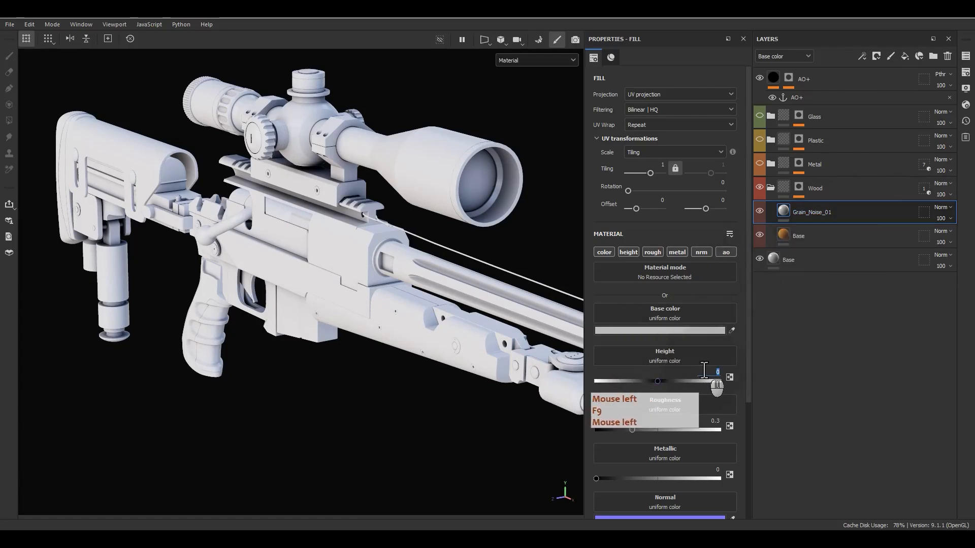
type("3")
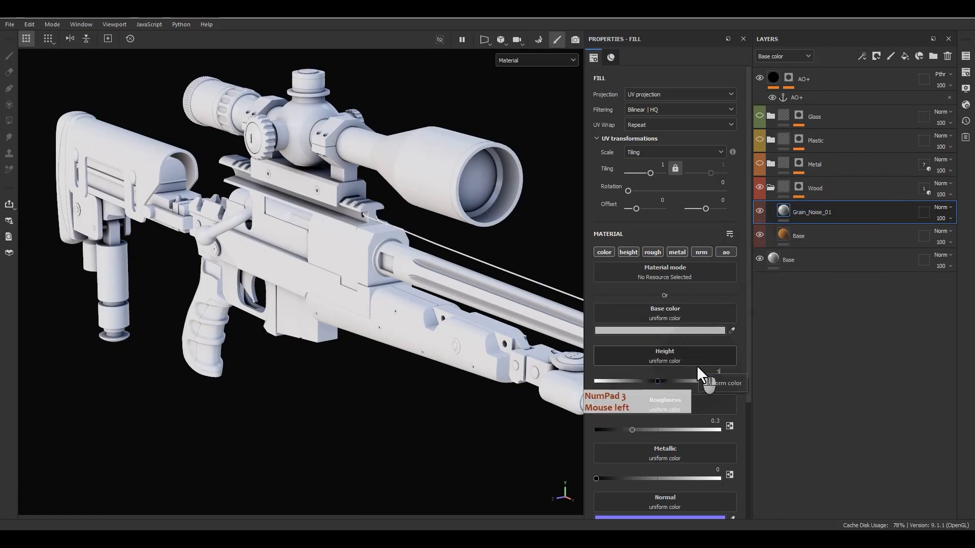
key("BackSpace")
type(".005")
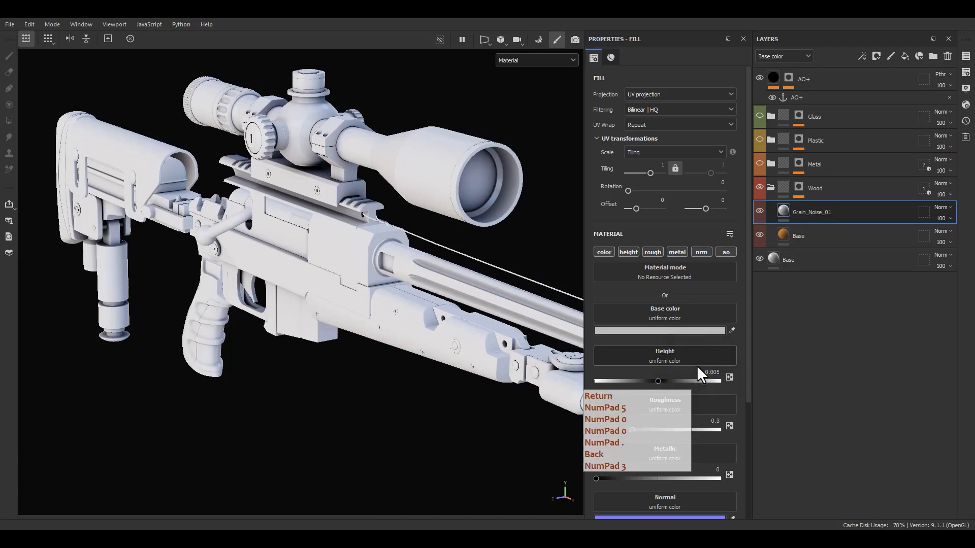
key("Return")
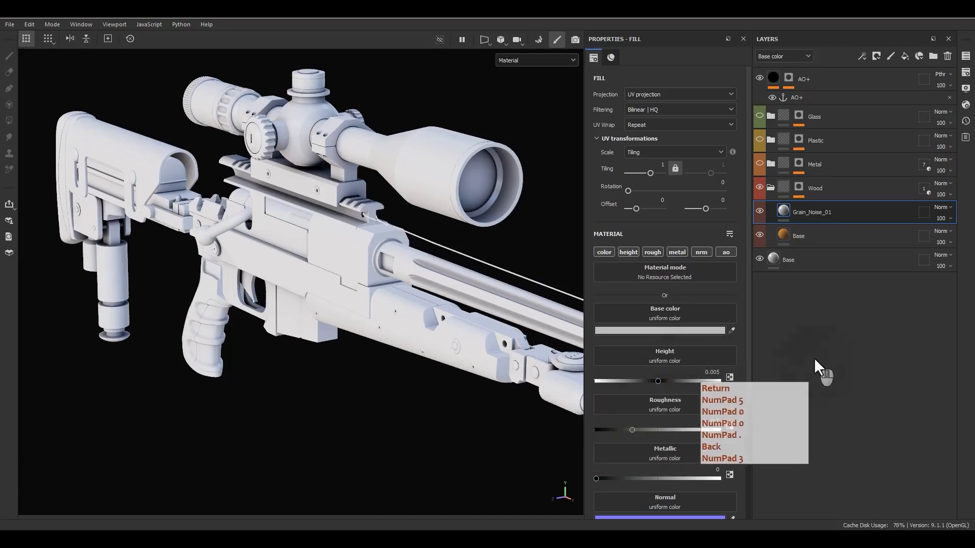
- Set the roughness of the Grain_Noise_01 layer to 0.7 and disable its metallic, normal and ambient occlusion channels
left_click(715, 420)
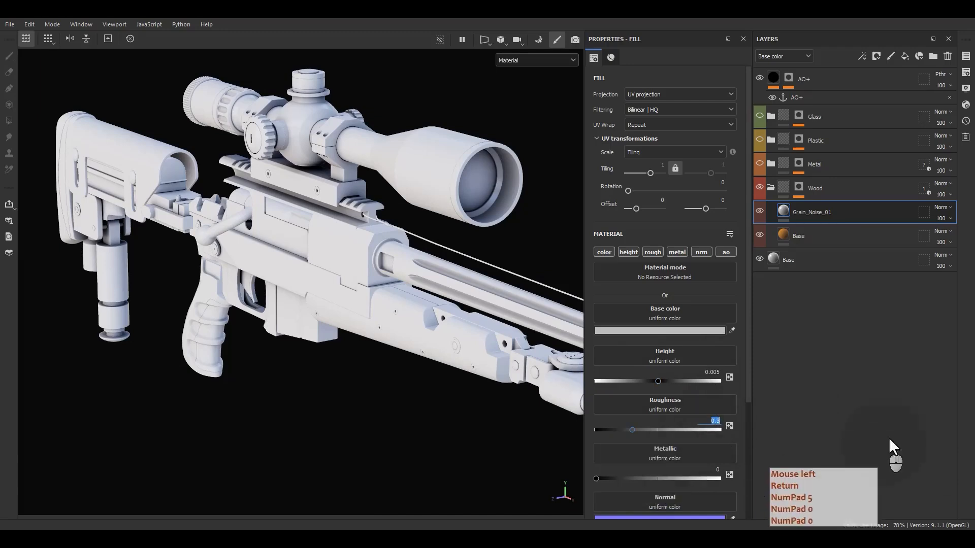
type(".7")
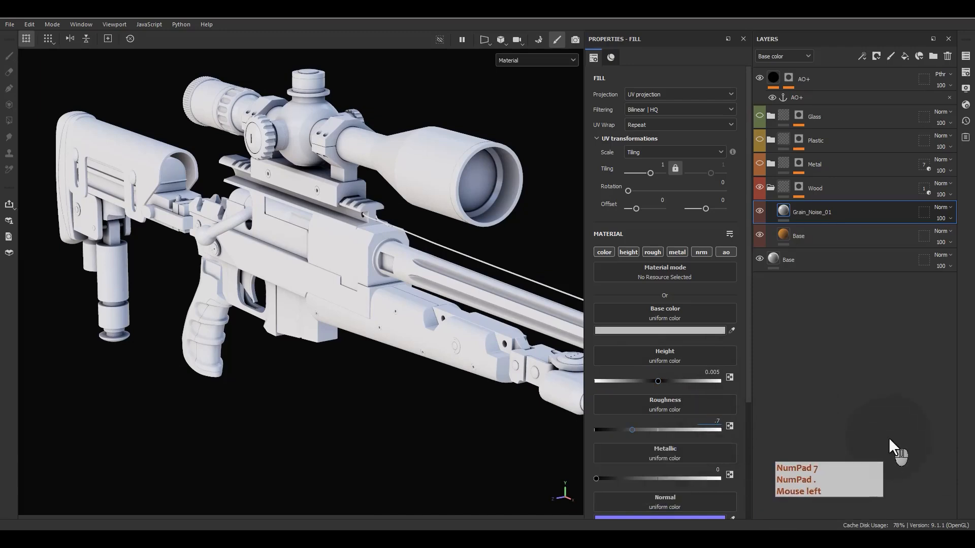
key("Return")
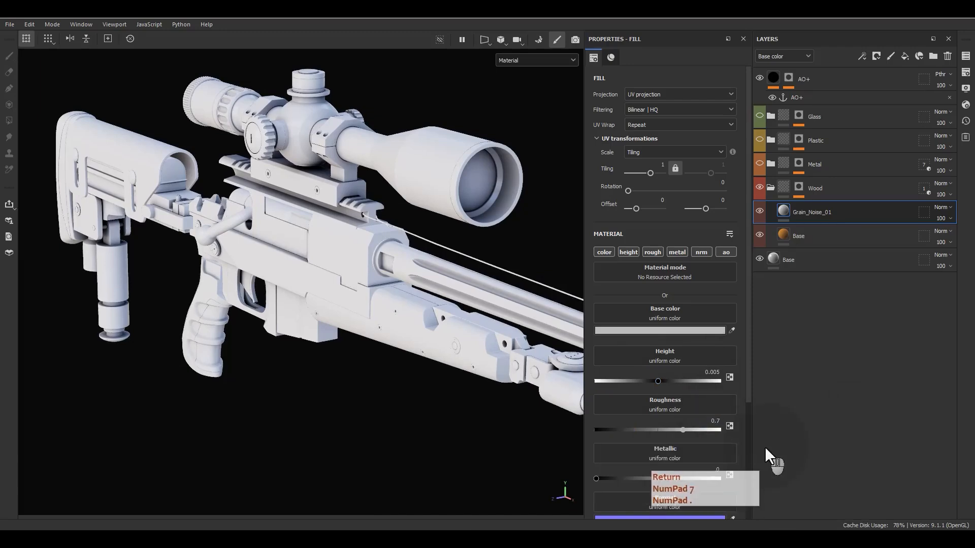
left_click(697, 249)
left_click(685, 249)
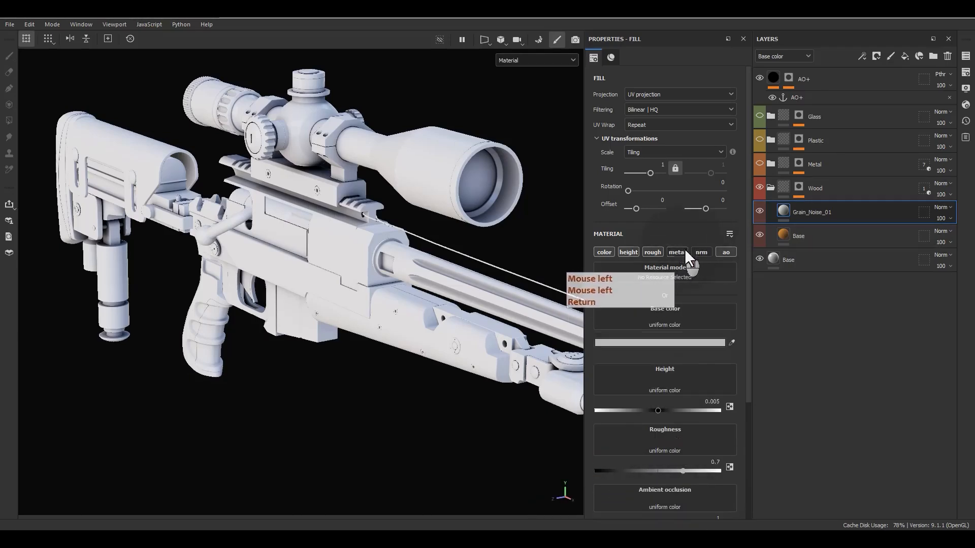
left_click(722, 252)
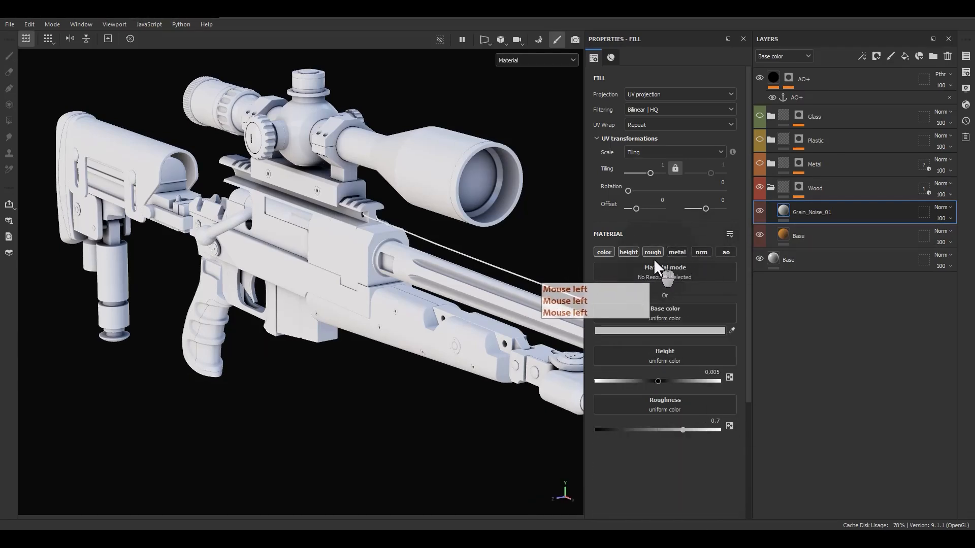
- Change the base color of the Grain_Noise_01 layer to golden yellow DAA522
left_click(679, 329)
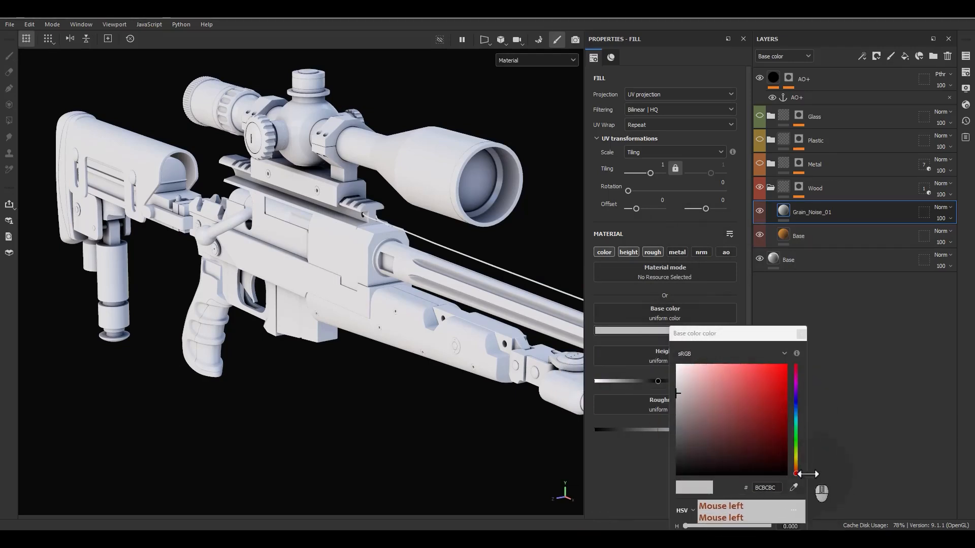
left_click(796, 463)
left_click(738, 404)
left_click(752, 385)
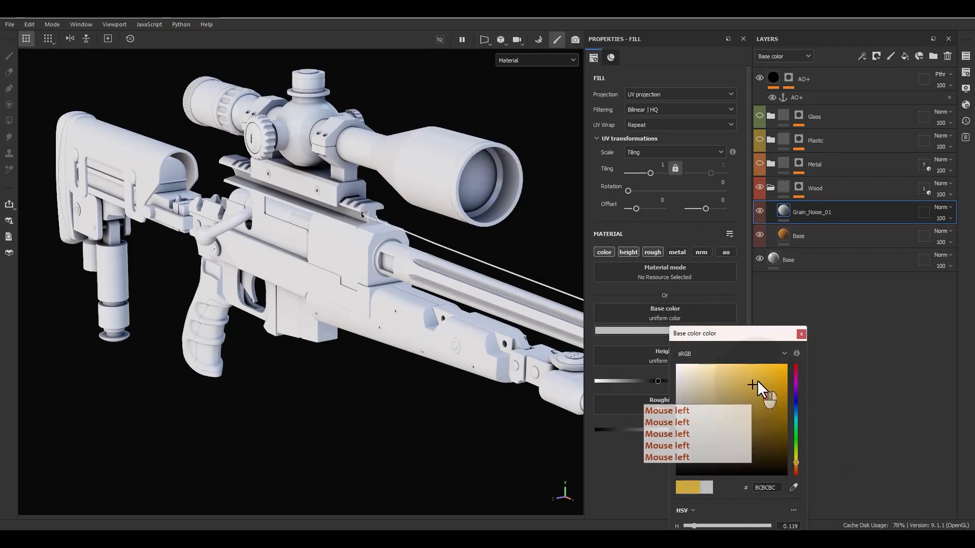
left_click(770, 380)
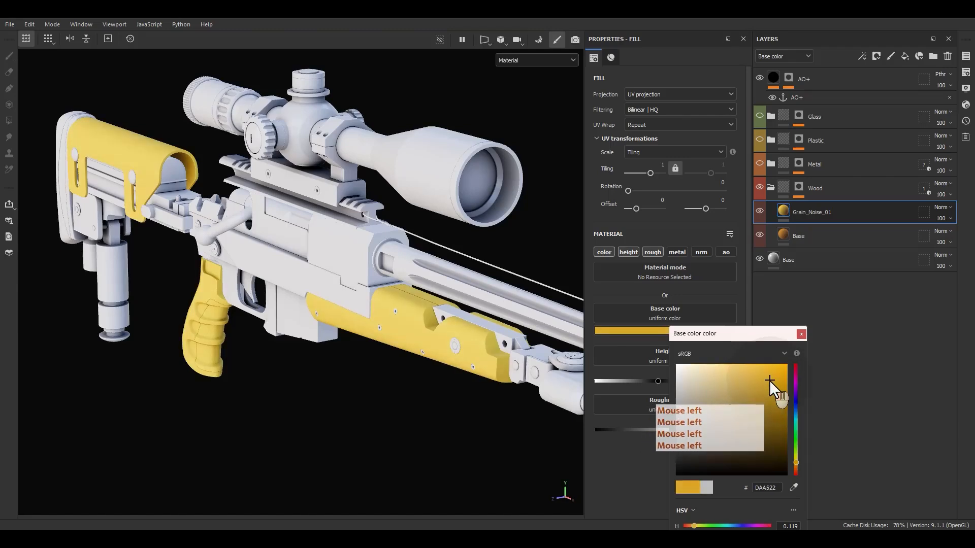
left_click(801, 335)
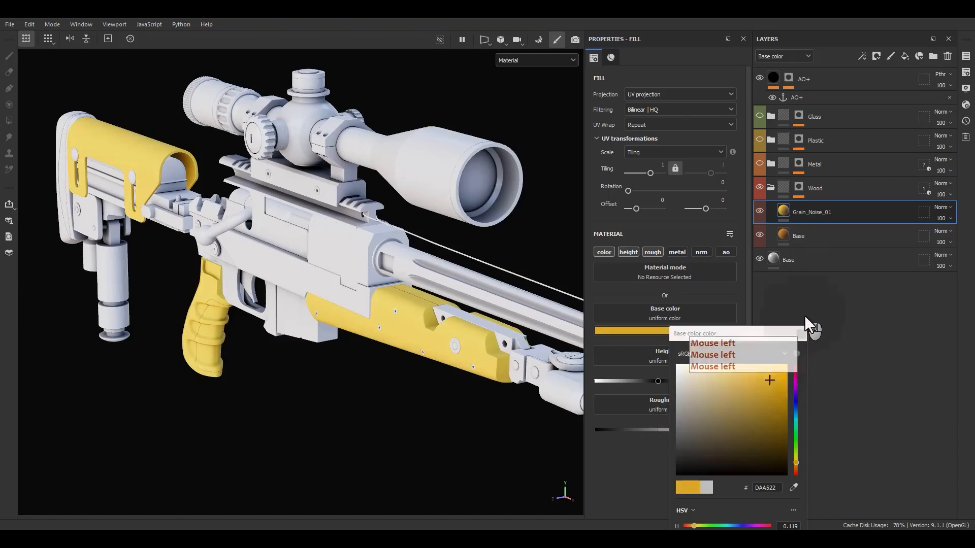
- Add a black mask to the Grain_Noise_01 layer and give it a fill that uses the vein1 grayscale texture
right_click(817, 212)
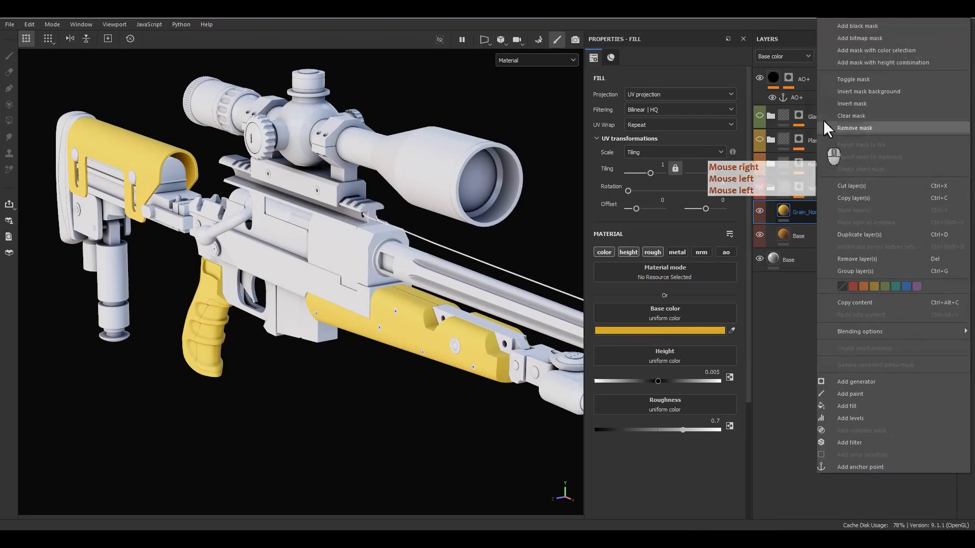
left_click(853, 37)
key("F9")
left_click(833, 206, "alt")
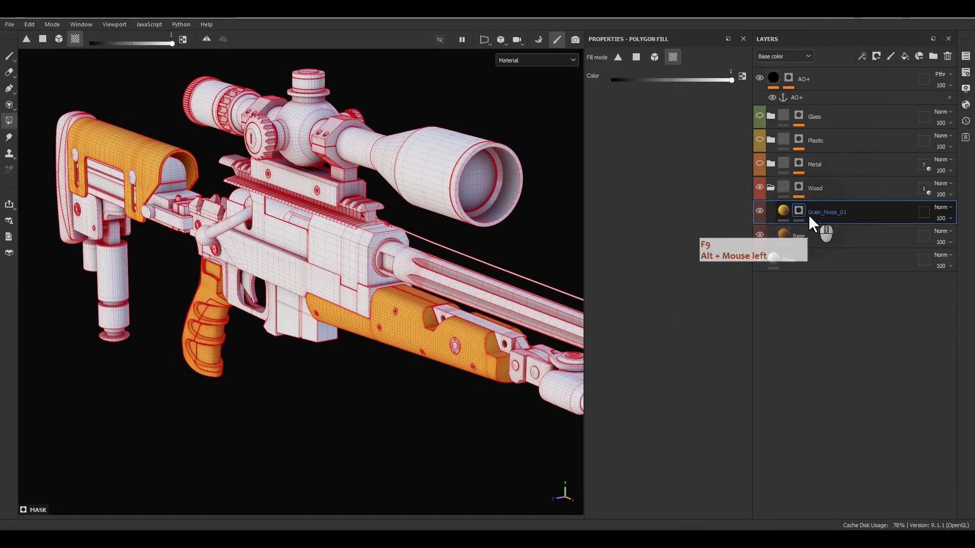
left_click(807, 218)
right_click(808, 219)
left_click(833, 358)
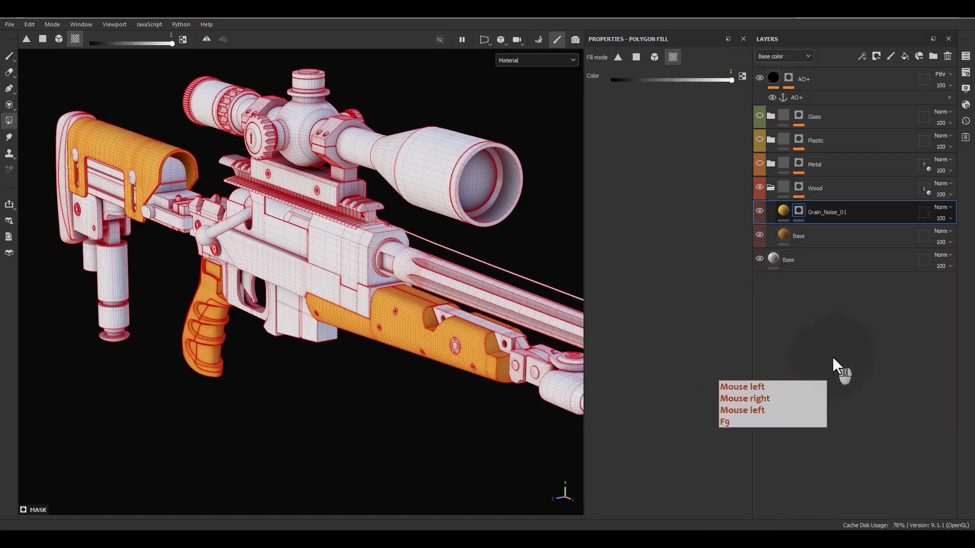
left_click_drag(974, 231, 689, 257)
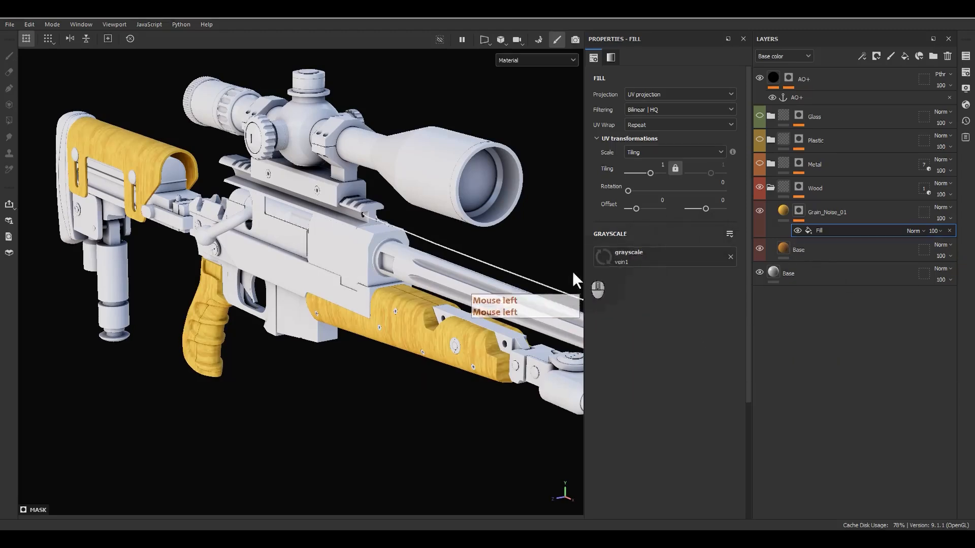
- Display the Grain_Noise_01 mask on the model and set the rotation of its vein1 fill to 90
left_click(797, 212, "alt")
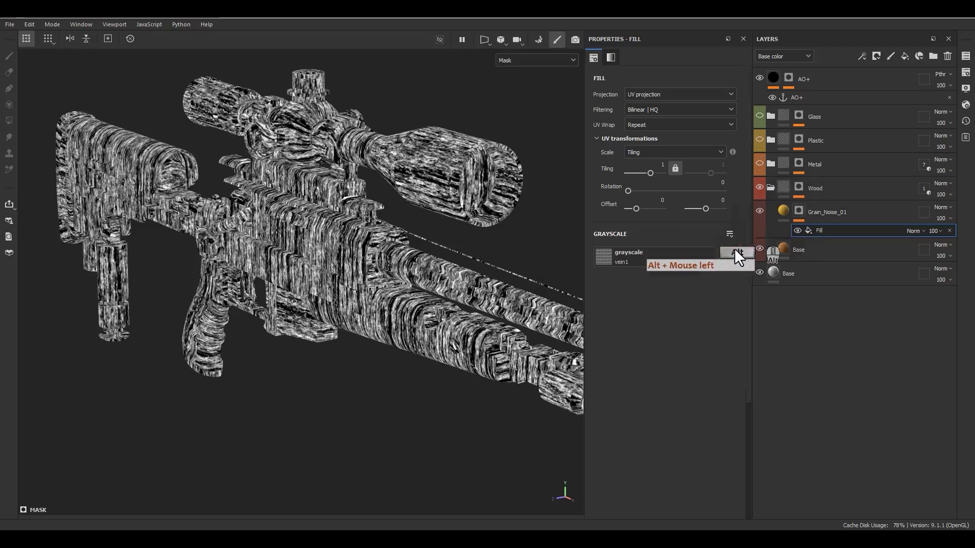
left_click_drag(274, 340, 436, 283, "alt")
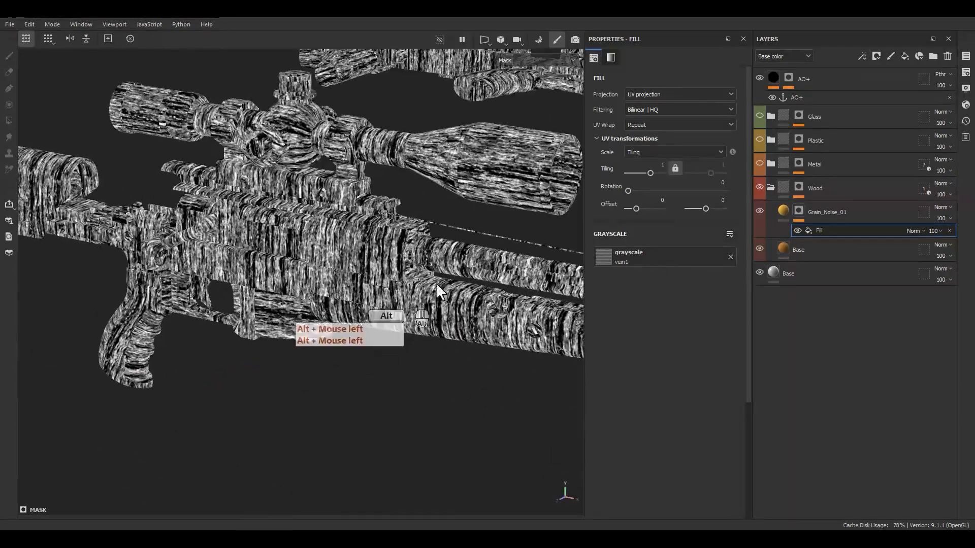
left_click(691, 181)
type("90")
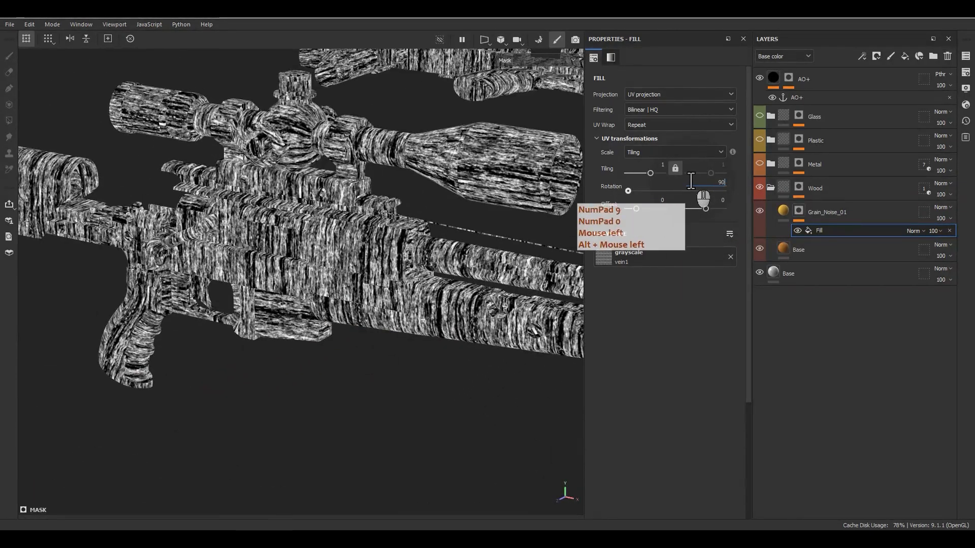
key("Return")
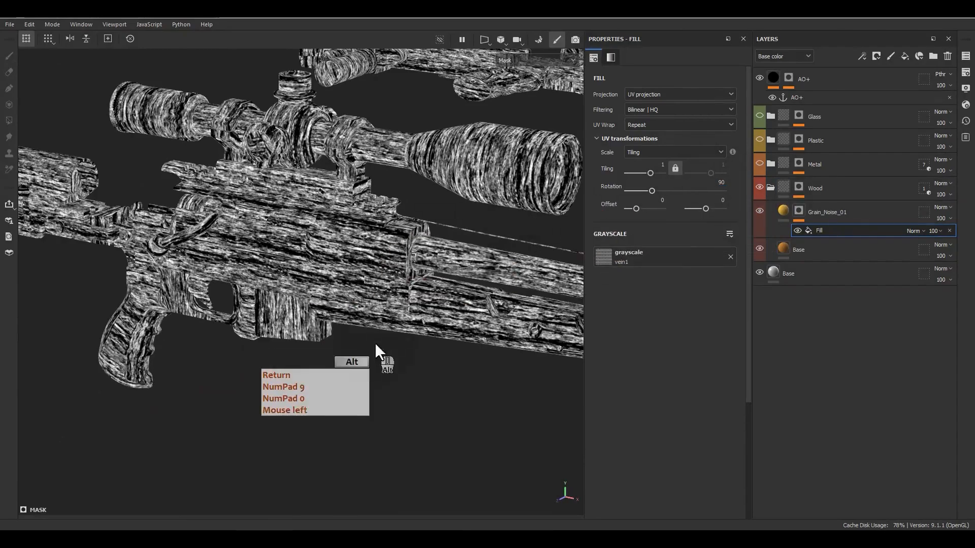
right_click_drag(375, 343, 289, 112, "alt")
left_click_drag(289, 111, 285, 274, "alt")
- Return to the material view and set the tiling of the Grain_Noise_01 layer's own material fill to 2
left_click(781, 213)
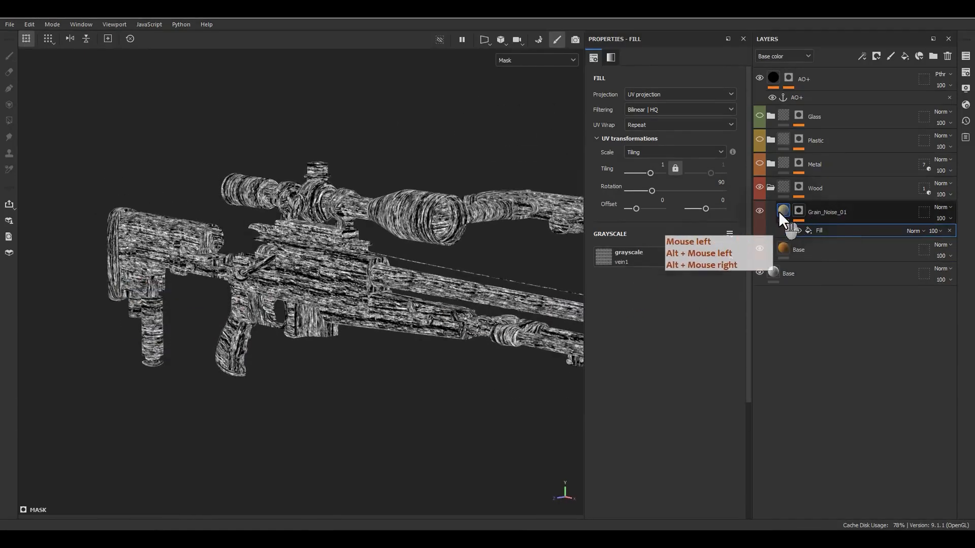
right_click_drag(204, 293, 478, 337, "alt")
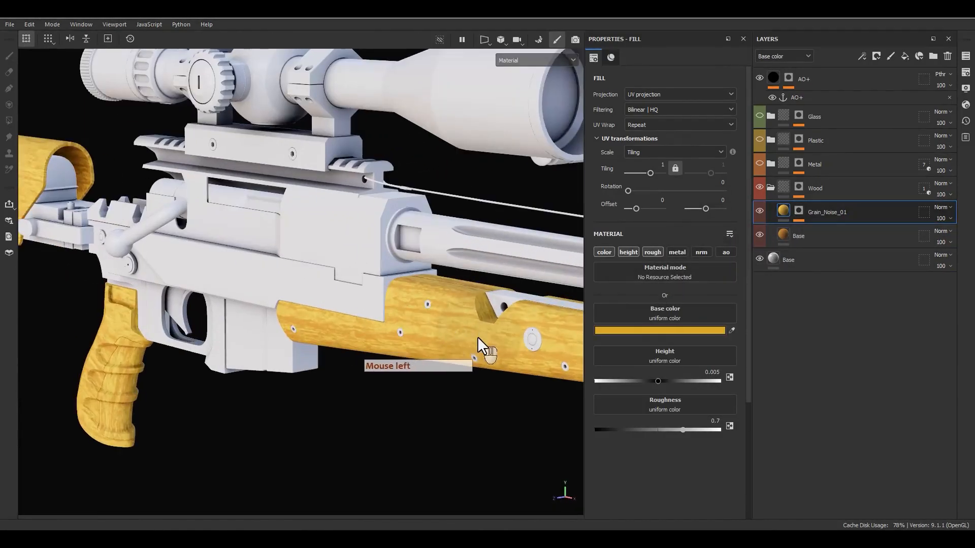
middle_click_drag(477, 336, 357, 329, "alt")
left_click_drag(357, 329, 382, 317, "alt")
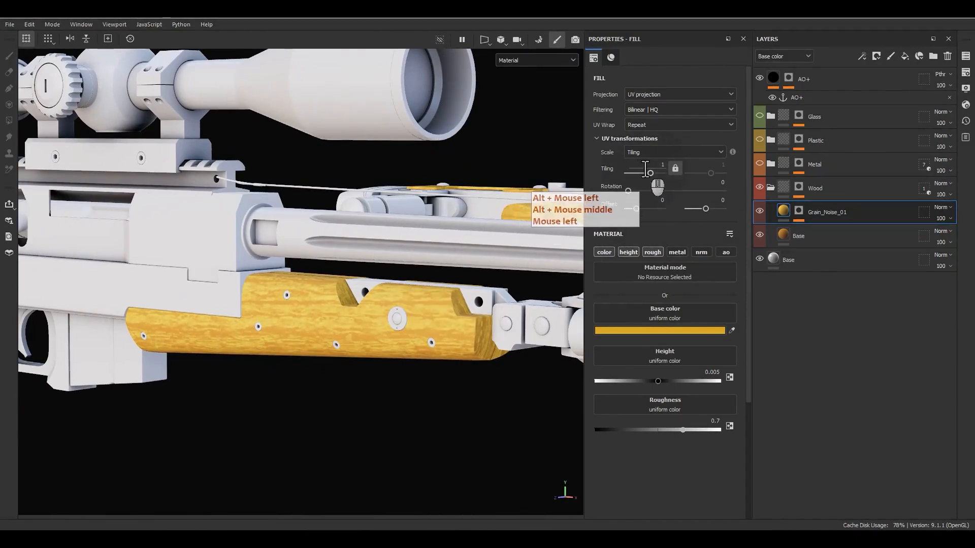
left_click(645, 169)
type("2")
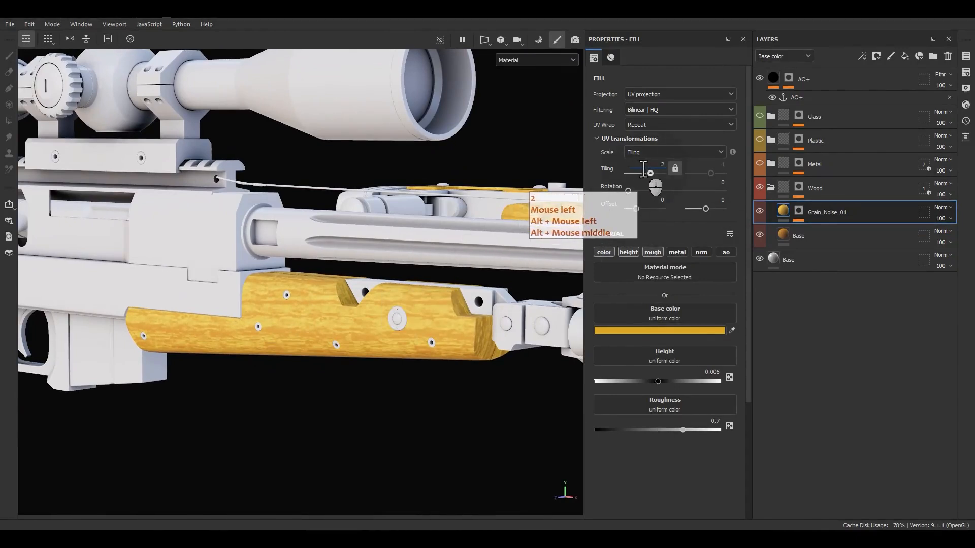
key("Return")
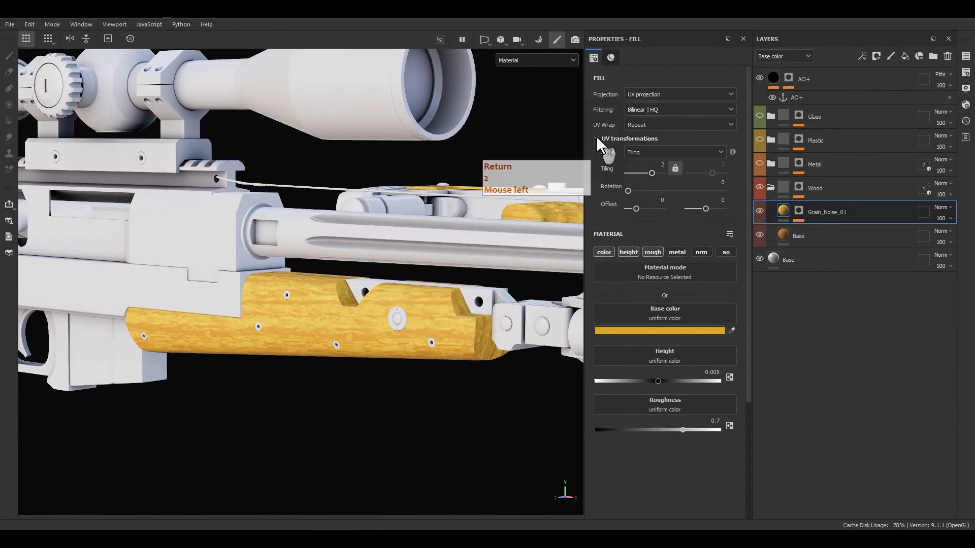
- Try tri-planar projection on the Grain_Noise_01 layer and switch it back to UV projection
left_click(692, 96)
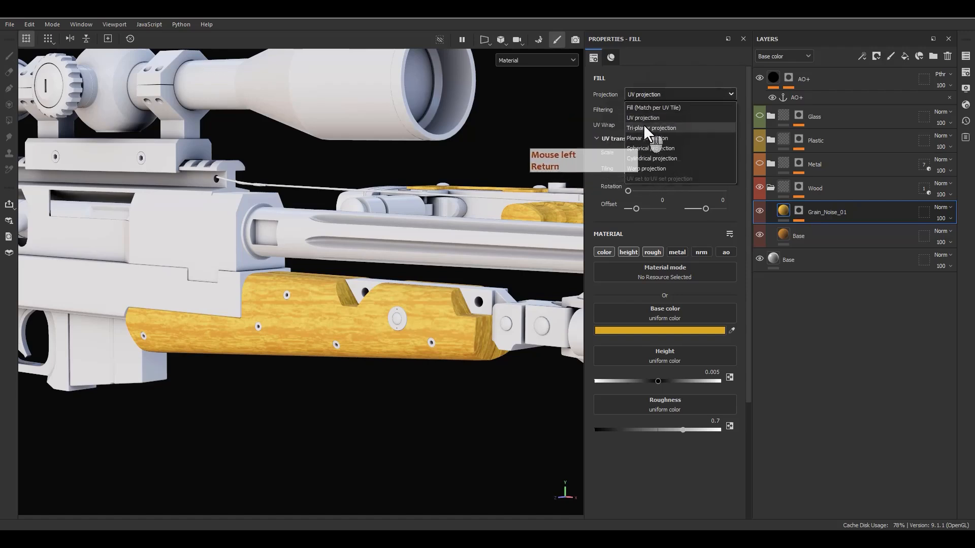
left_click(645, 128)
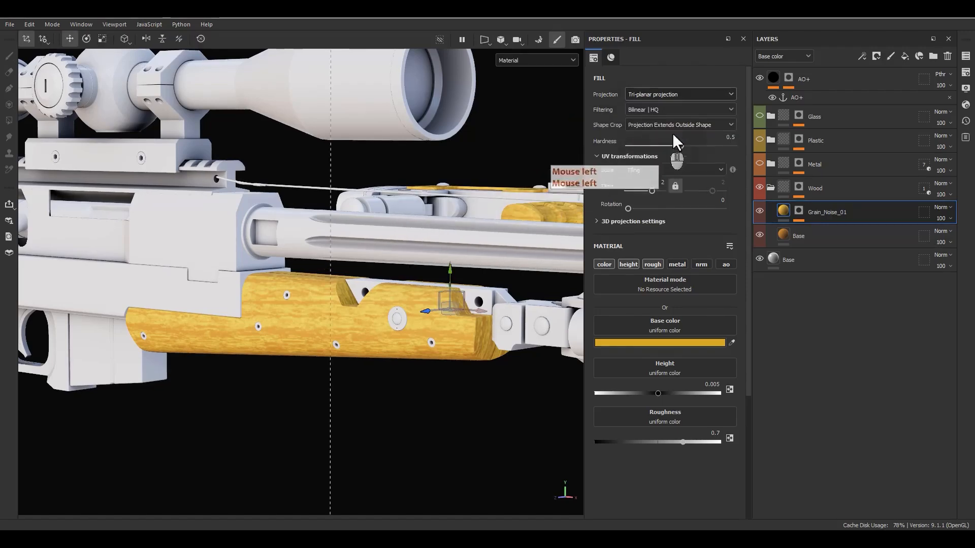
left_click(671, 94)
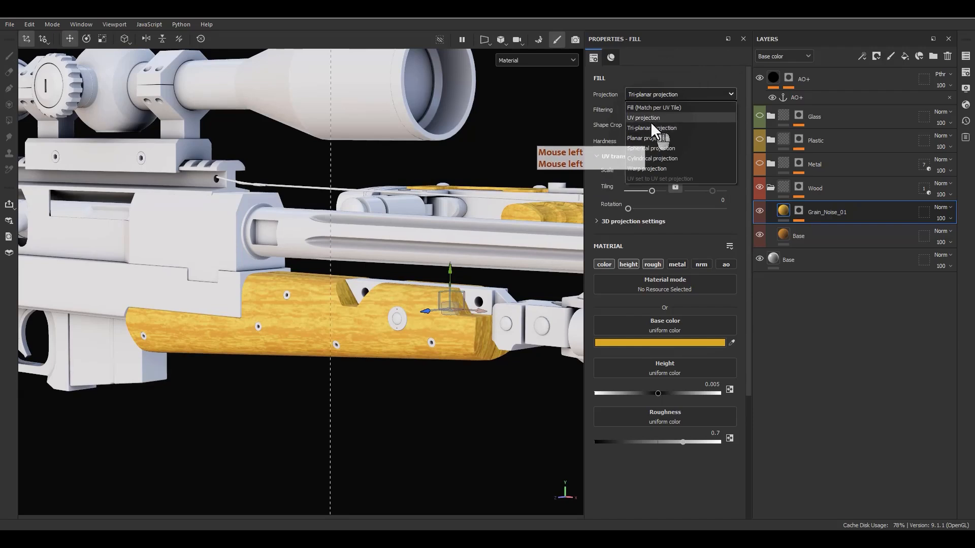
left_click(652, 121)
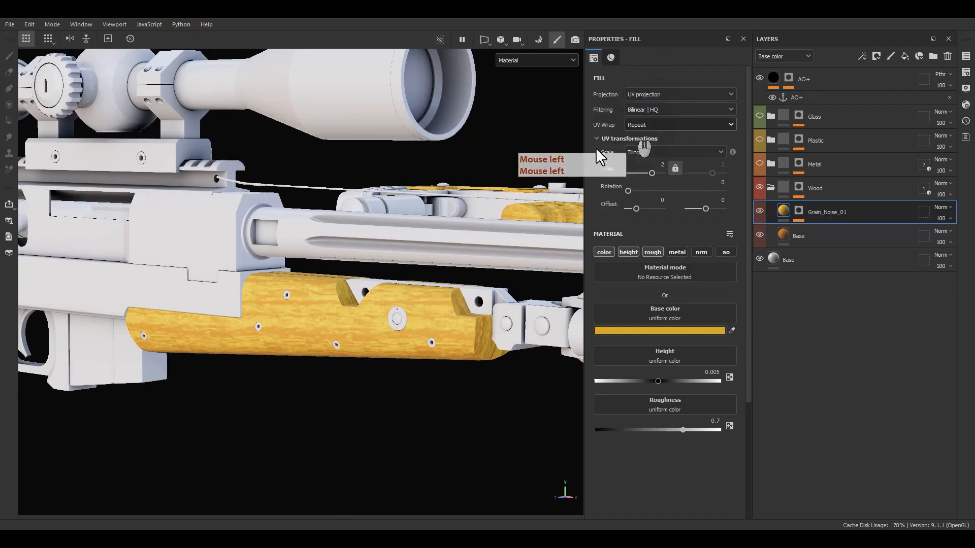
- Set the tiling of the vein1 fill in the Grain_Noise_01 mask to 2
double_click(662, 166)
left_click(799, 211)
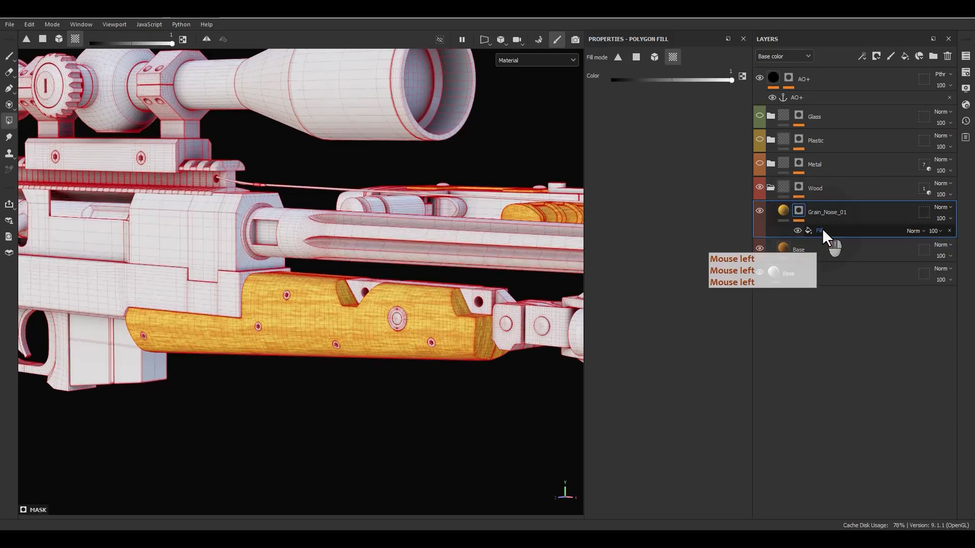
left_click(822, 230)
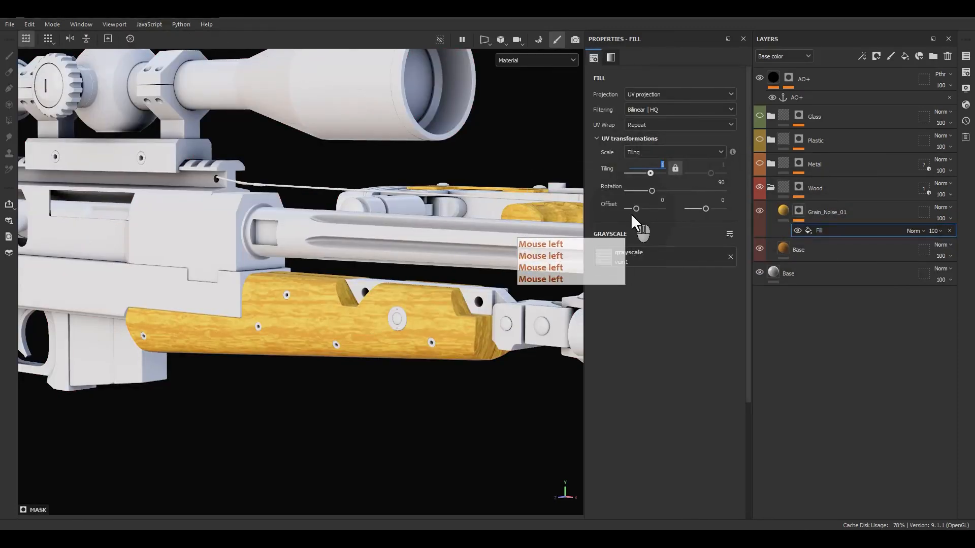
type("2")
key("Return")
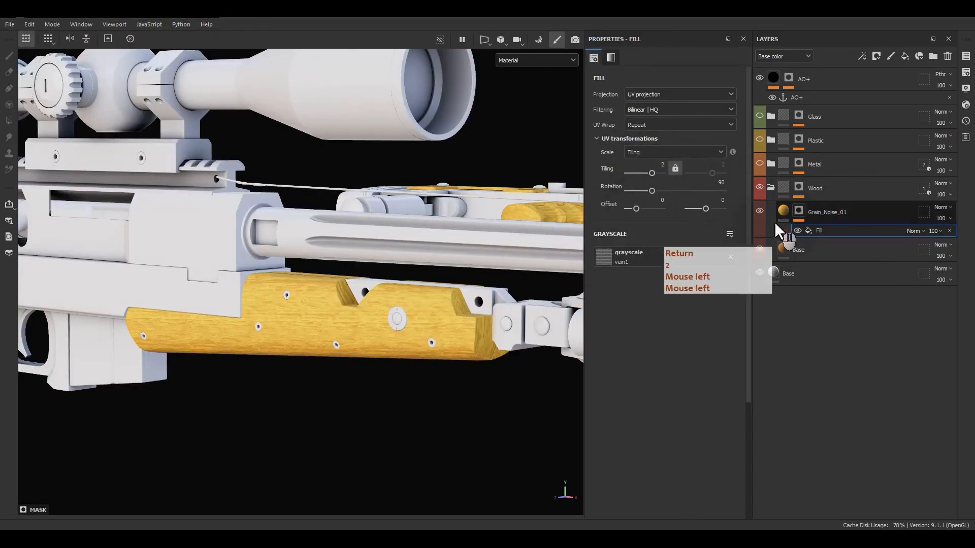
- Check the grain scale on the wooden forend and set the tiling of the vein1 mask fill to 1.4
left_click_drag(345, 350, 319, 334, "alt")
mouse_move(319, 334)
middle_mouse_down("alt")
mouse_move(509, 348)
mouse_move(310, 323)
middle_mouse_up("alt")
scroll(312, 323, "up", 3)
left_click_drag(327, 332, 307, 329, "alt")
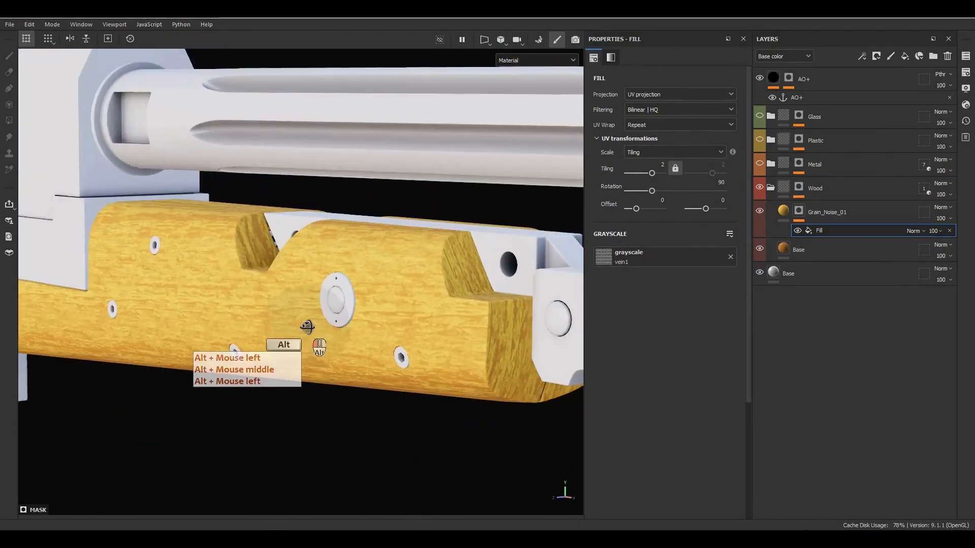
left_click(662, 165)
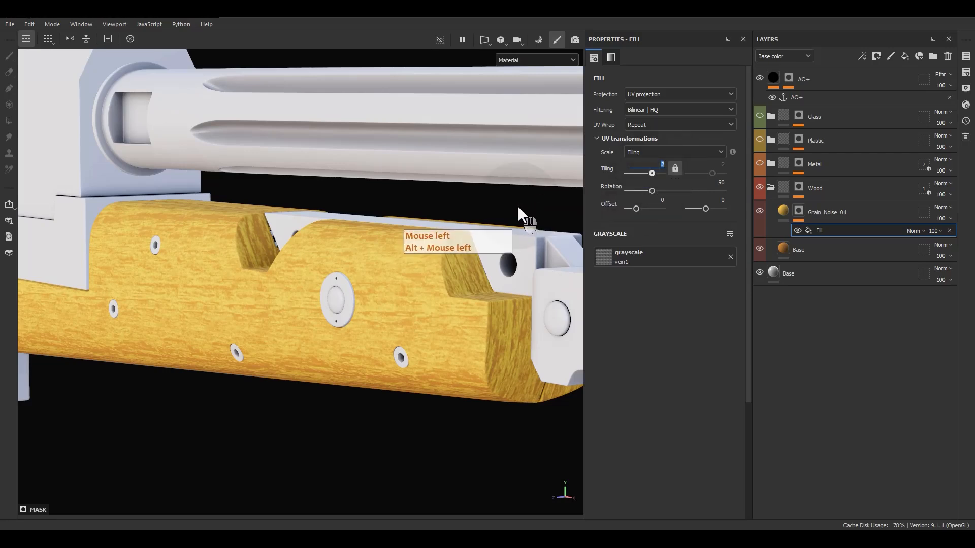
type("1.4")
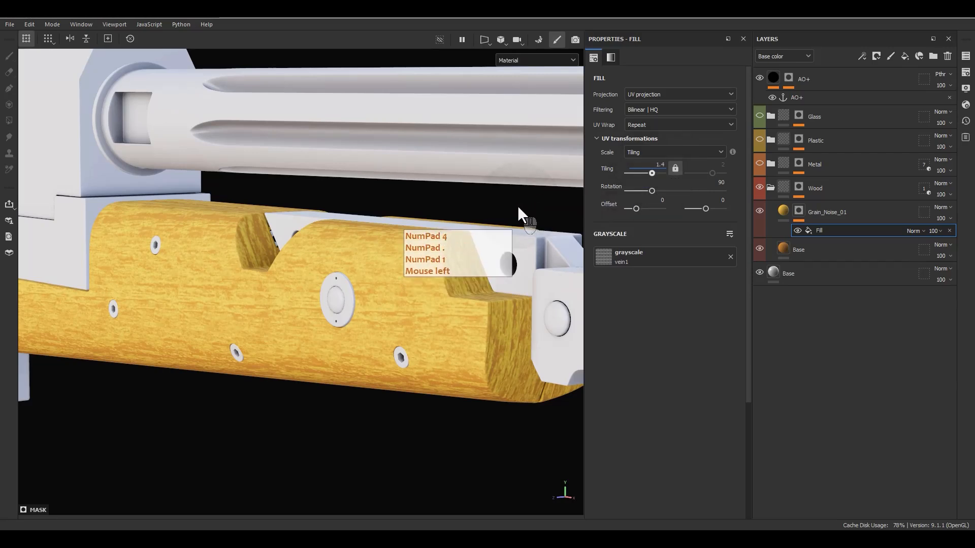
key("Return")
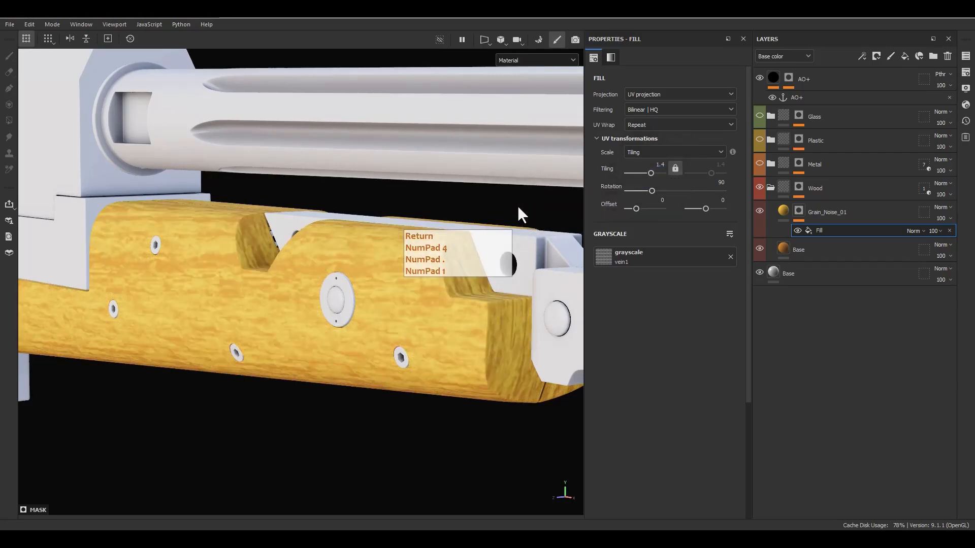
- Examine the wood grain on the forend and pistol grip from several angles
left_click_drag(330, 282, 283, 331, "alt")
right_click_drag(518, 410, 249, 273, "alt")
middle_click_drag(250, 273, 564, 405, "alt")
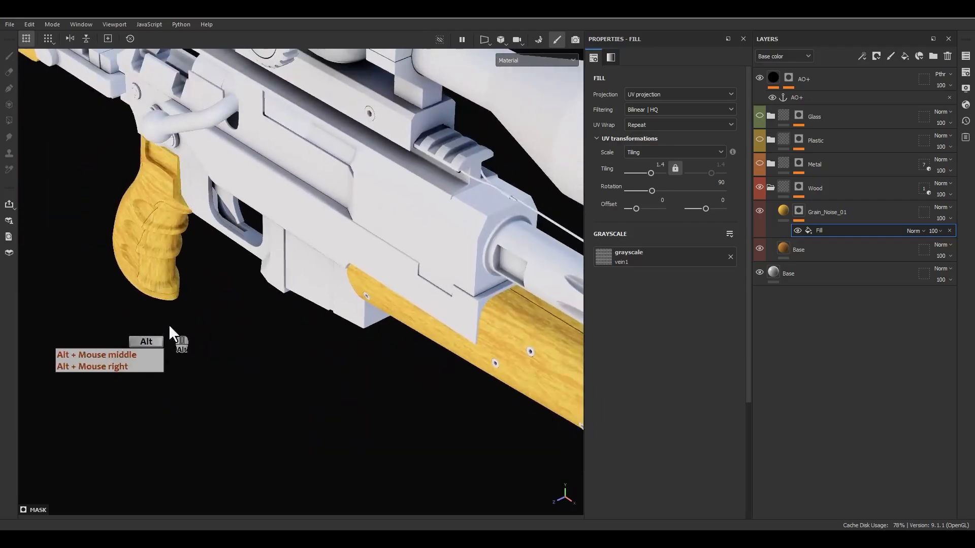
left_click_drag(170, 326, 276, 275, "alt")
middle_click_drag(277, 275, 842, 239, "alt")
middle_click_drag(847, 323, 321, 289, "alt")
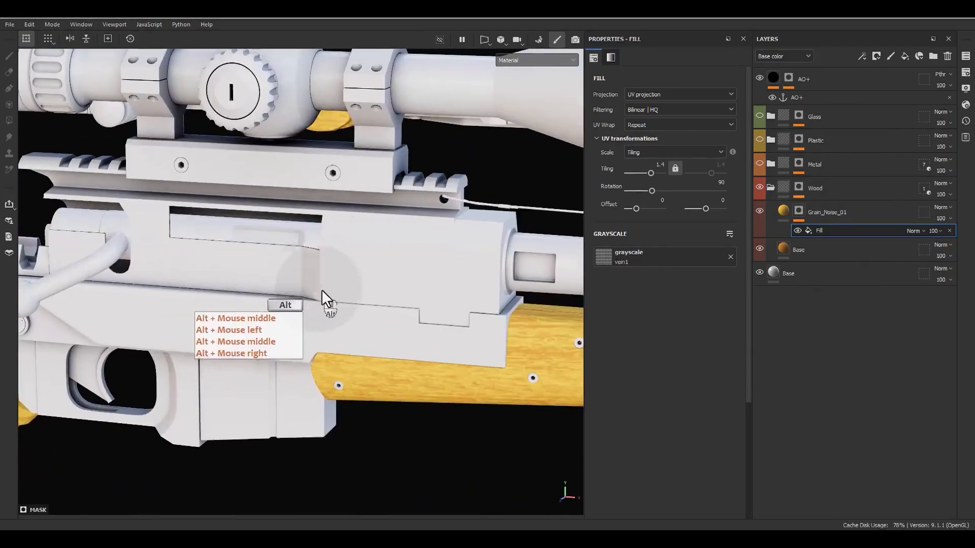
- Add an anchor point to the mask of the Grain_Noise_01 layer, above its vein1 fill
left_click_drag(321, 290, 356, 276, "alt")
right_click_drag(356, 277, 321, 224, "alt")
middle_click_drag(447, 325, 320, 268, "alt")
right_click_drag(325, 267, 355, 263, "alt")
left_click_drag(376, 261, 402, 259, "alt")
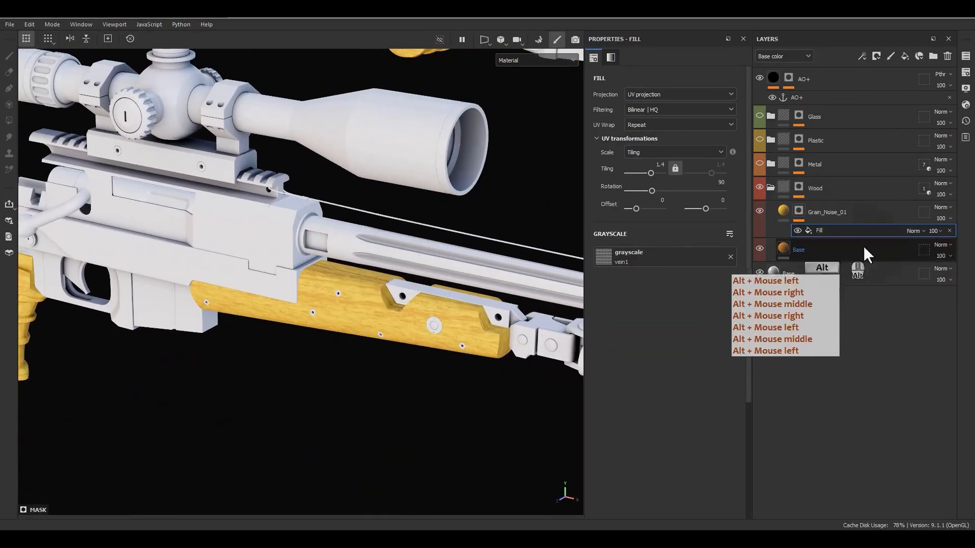
left_click(786, 213)
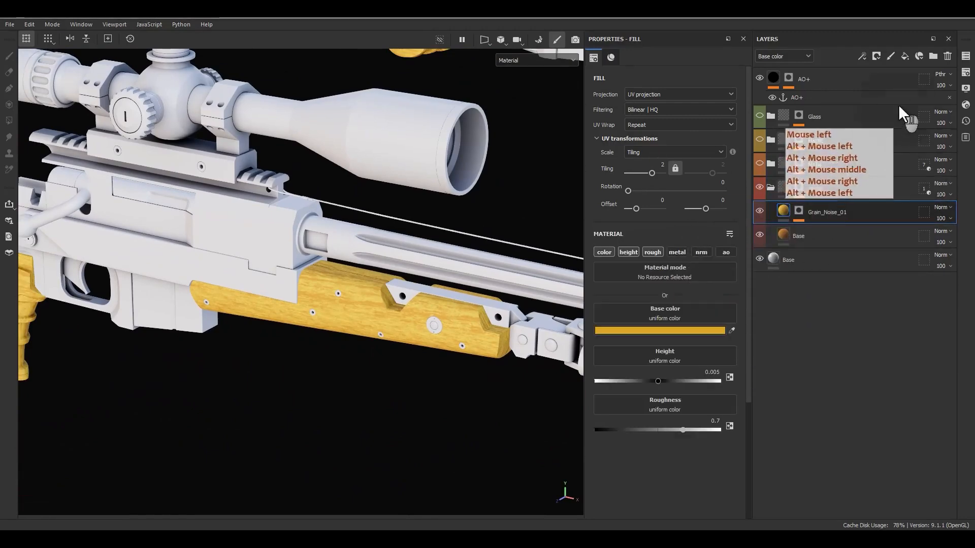
left_click(799, 211)
right_click(836, 231)
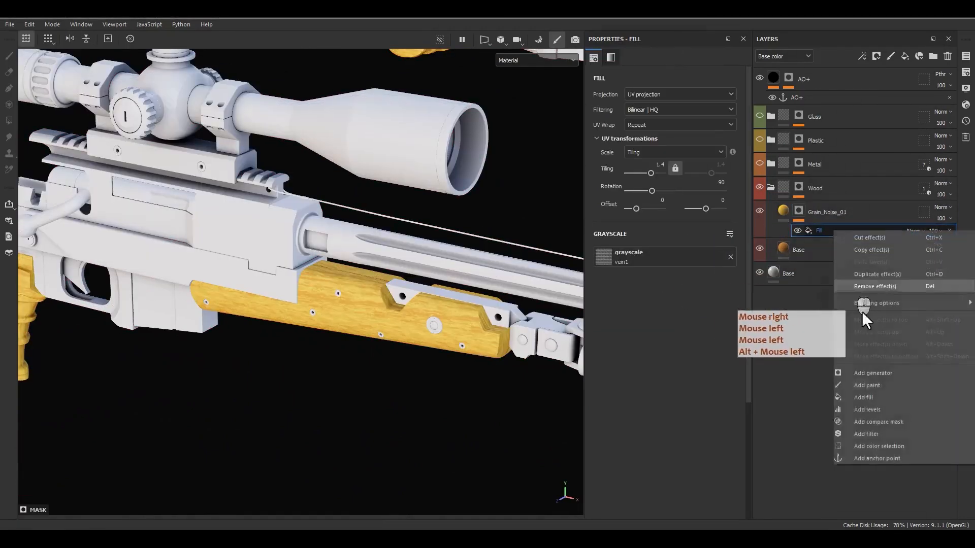
left_click(883, 457)
- Add a fill layer above Grain_Noise_01 in the Wood folder and name it Grain_Noise_02
left_click(784, 208)
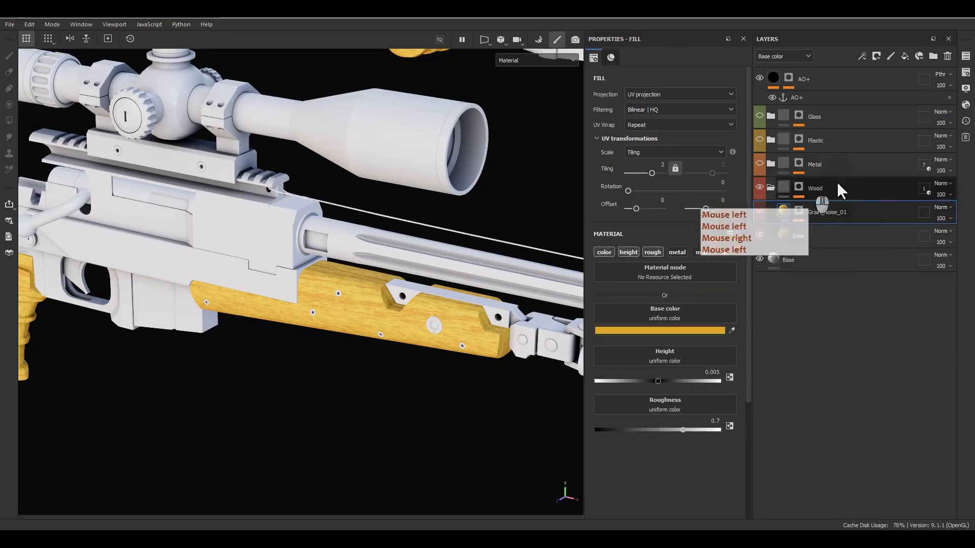
left_click(904, 57)
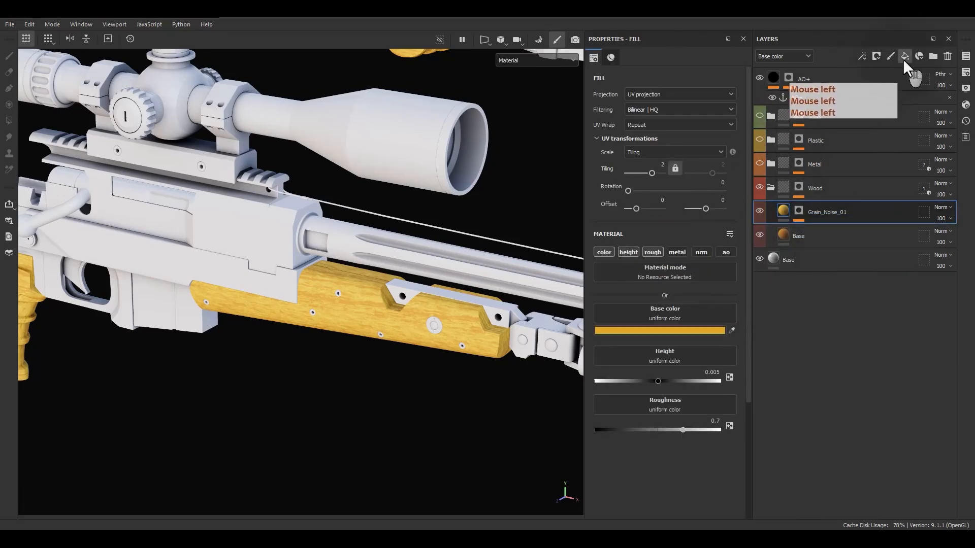
double_click(807, 214)
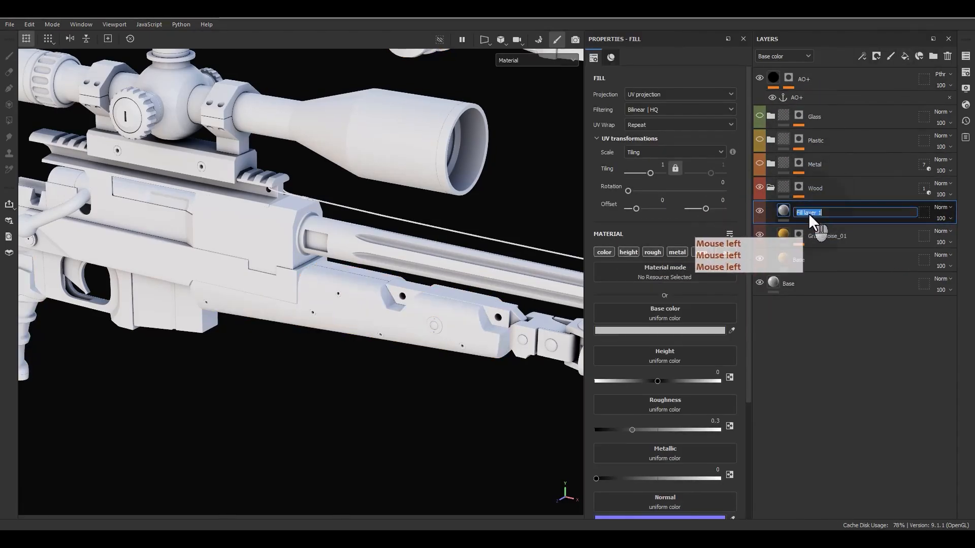
type("Grain")
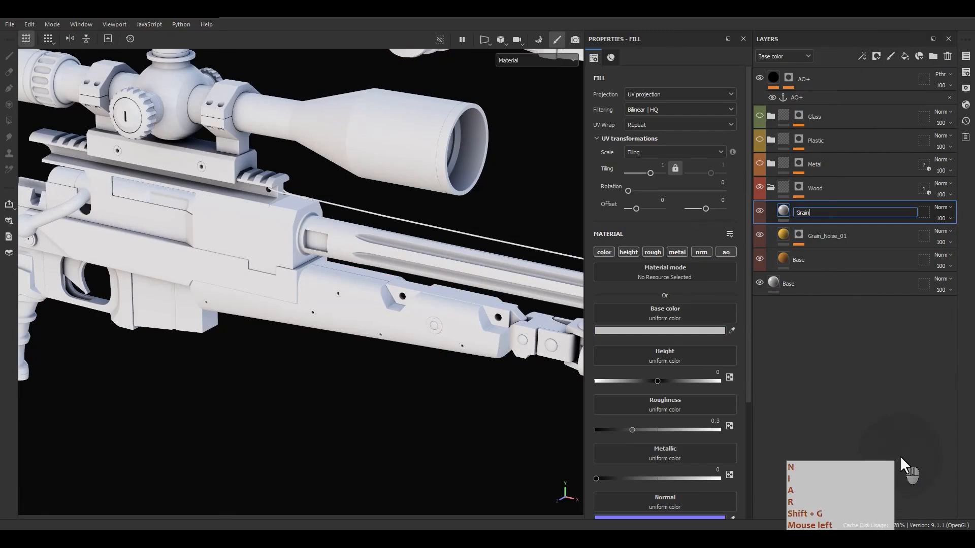
type("_Noise_02")
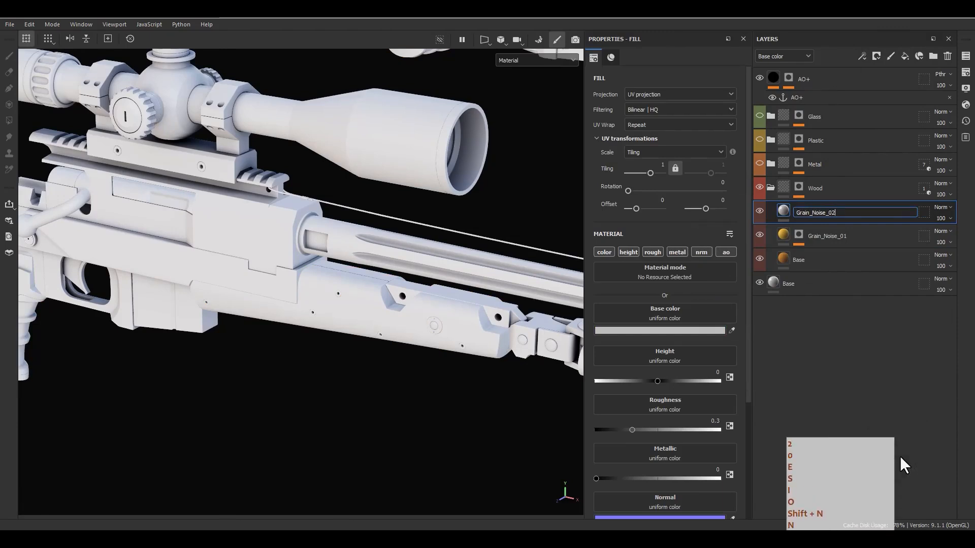
key("Return")
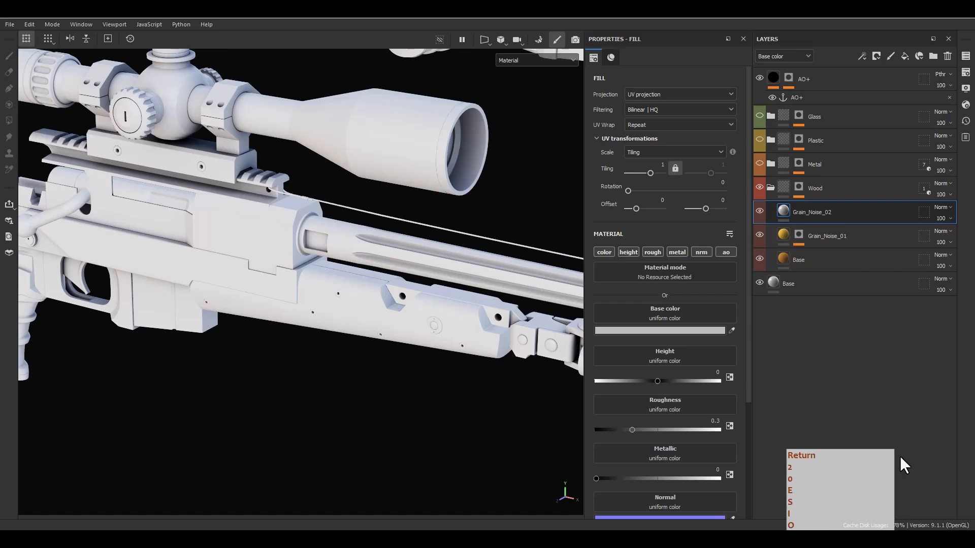
key("F9")
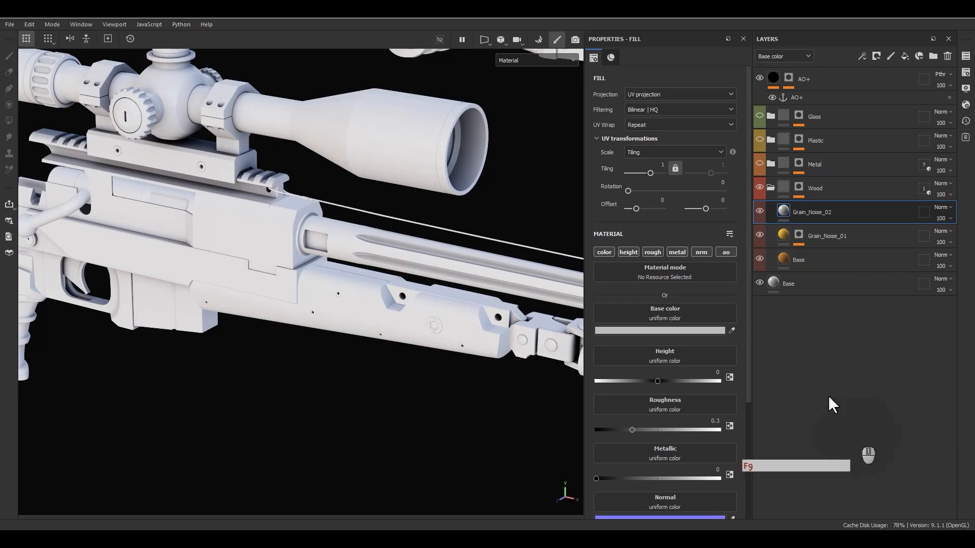
- Keep only the color, height and roughness channels enabled on the Grain_Noise_02 layer
left_click(610, 254, "alt")
left_click(623, 254)
left_click(652, 253)
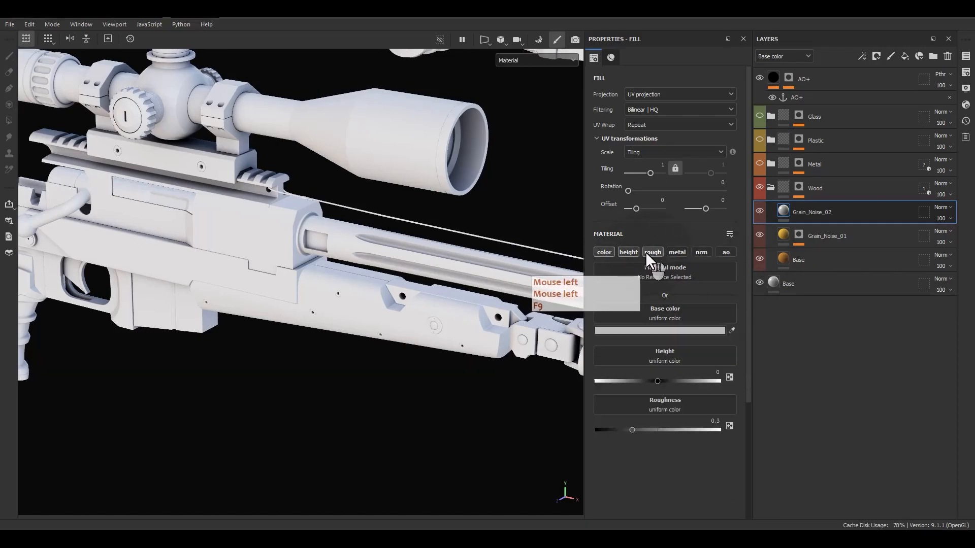
- Set the height of the Grain_Noise_02 layer to -0.005 and its roughness to 0.9
left_click(715, 373)
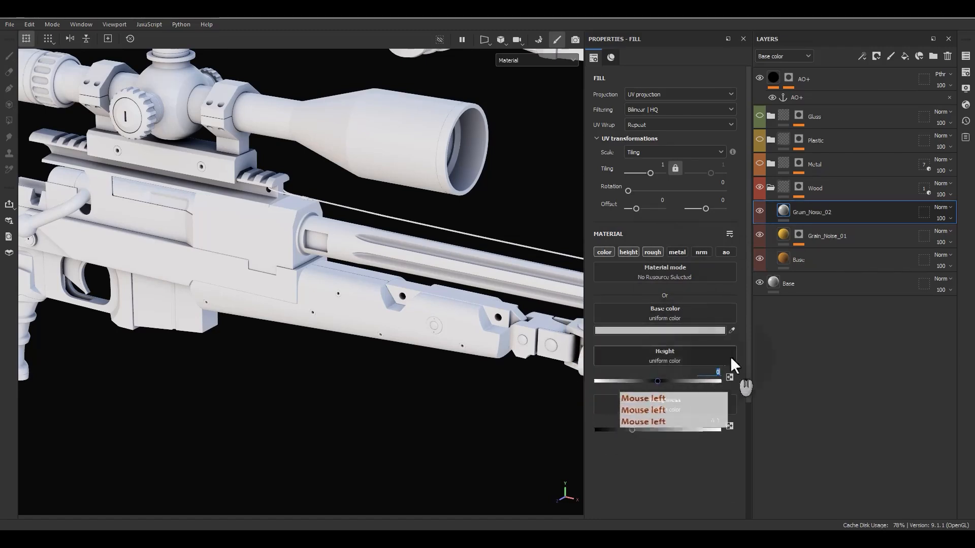
type("-0.005")
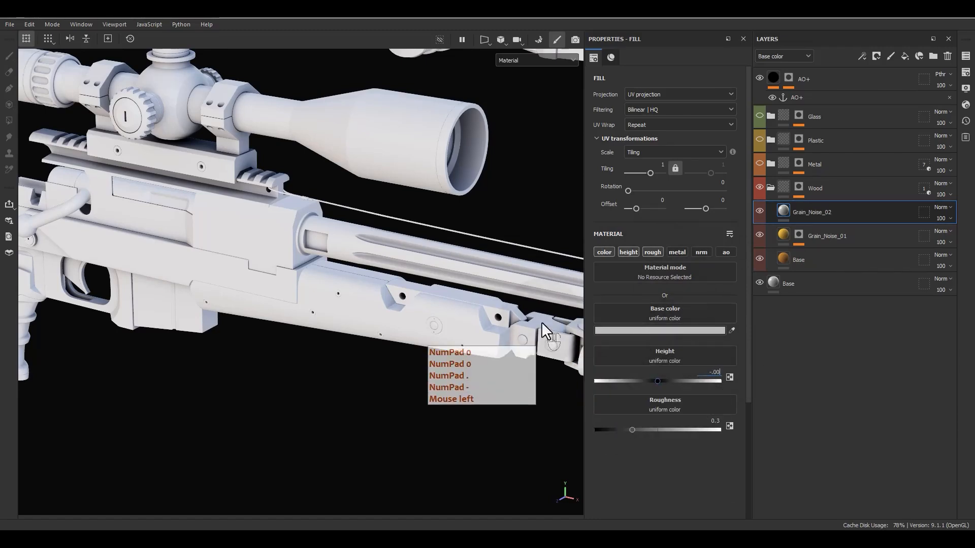
key("Return")
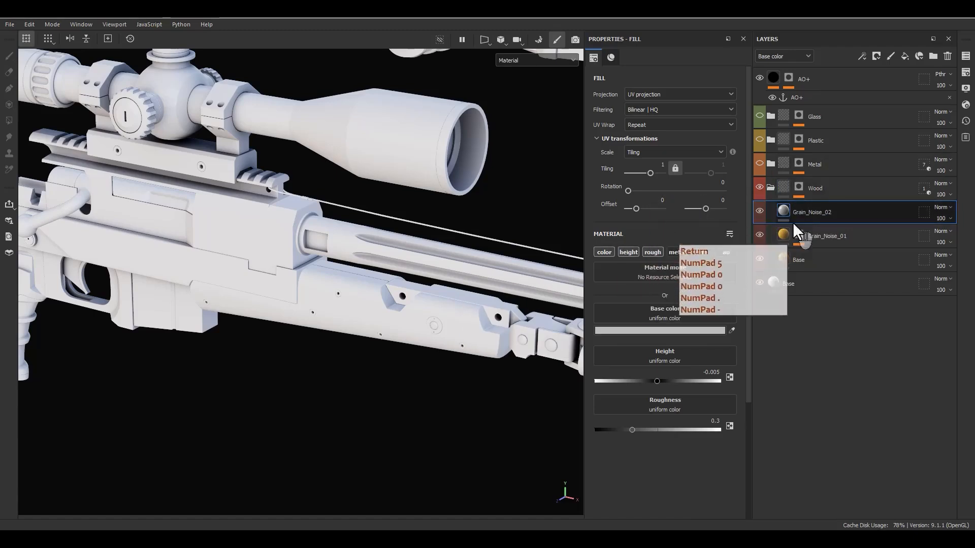
left_click(715, 420)
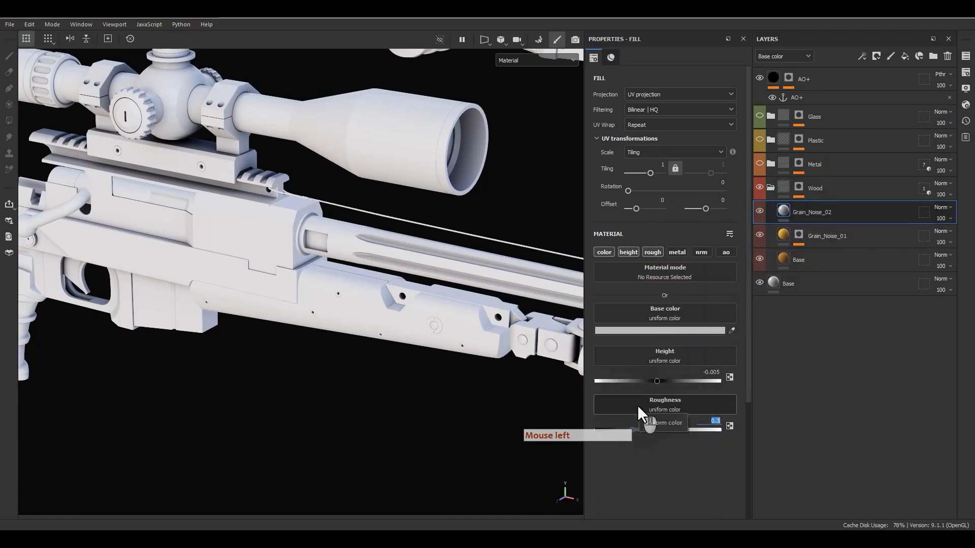
type(".9")
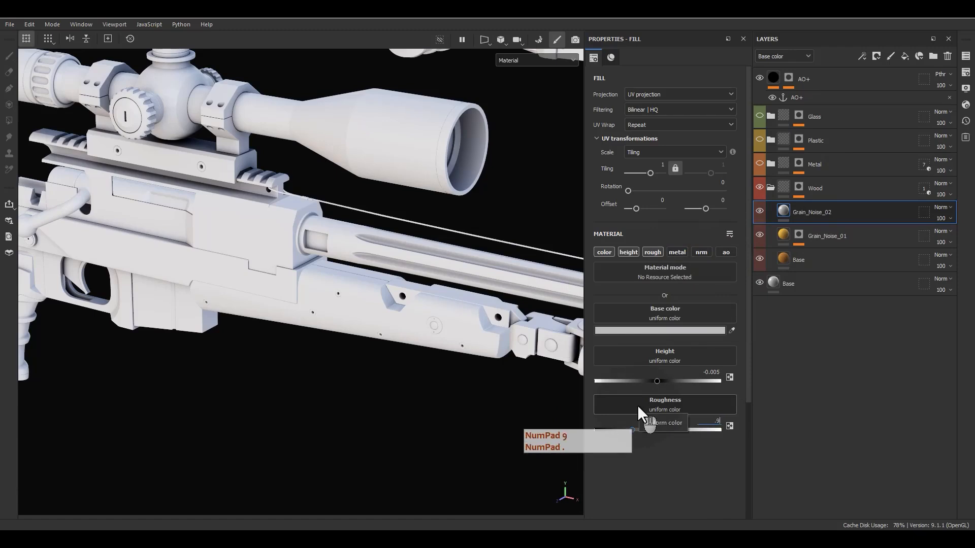
key("Return")
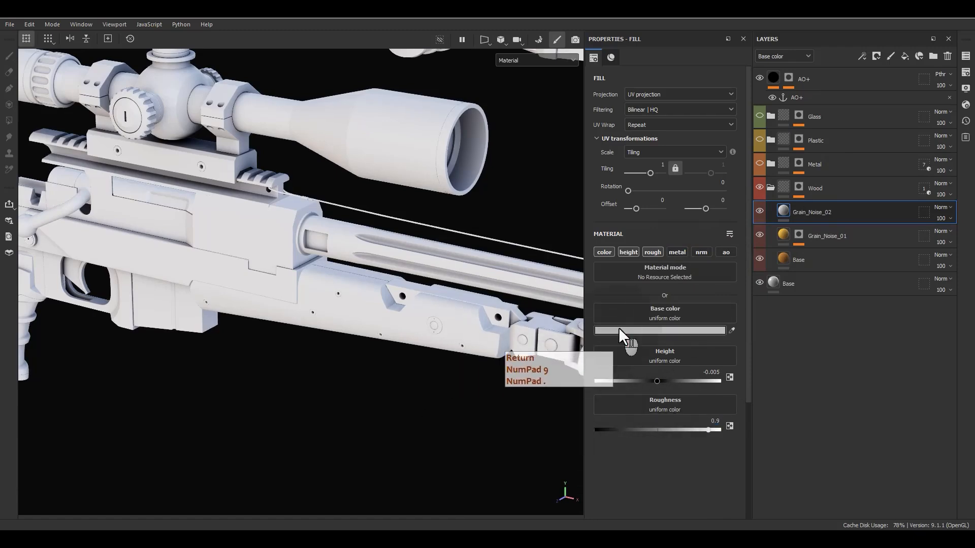
- Sample the wood Base layer's brown as the base color of Grain_Noise_02 and darken it to 6D4C25
left_click(618, 329)
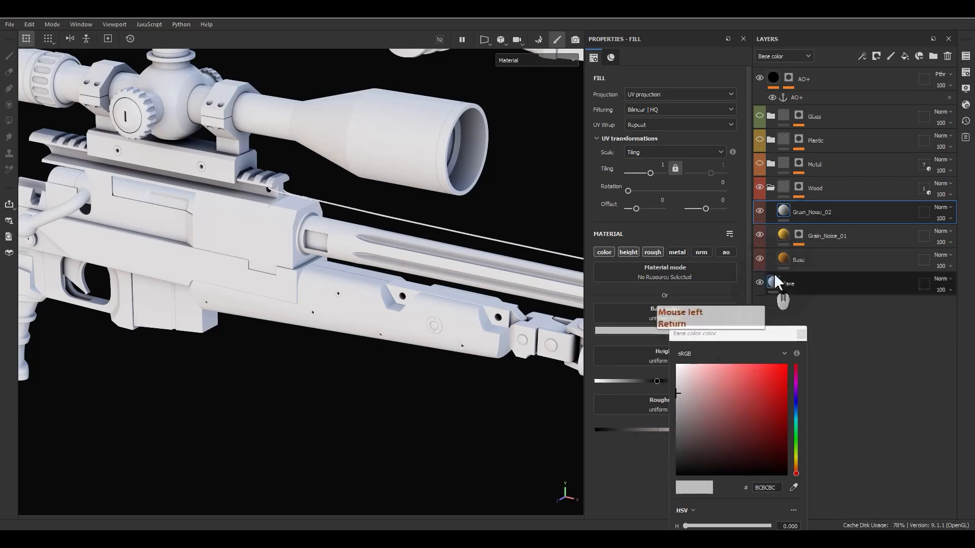
left_click(793, 488)
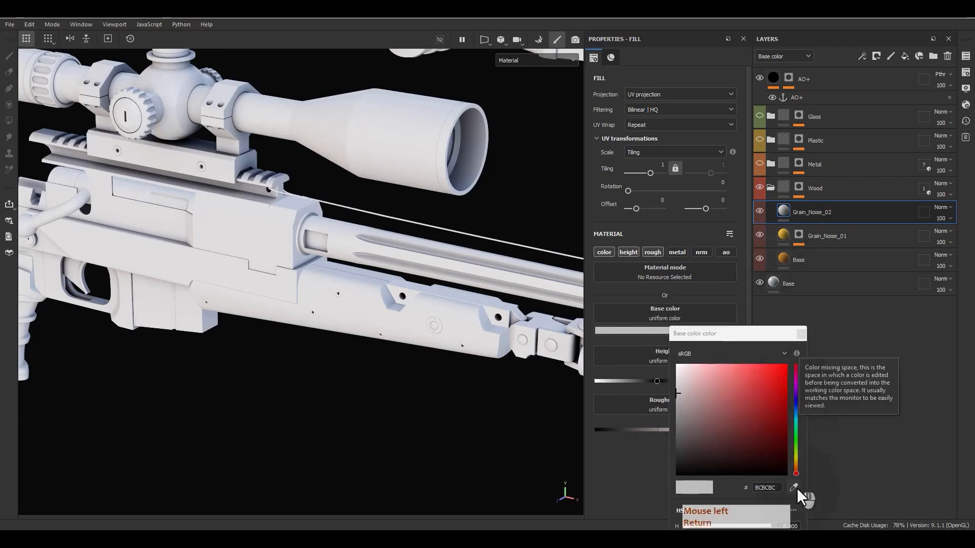
left_click(784, 256)
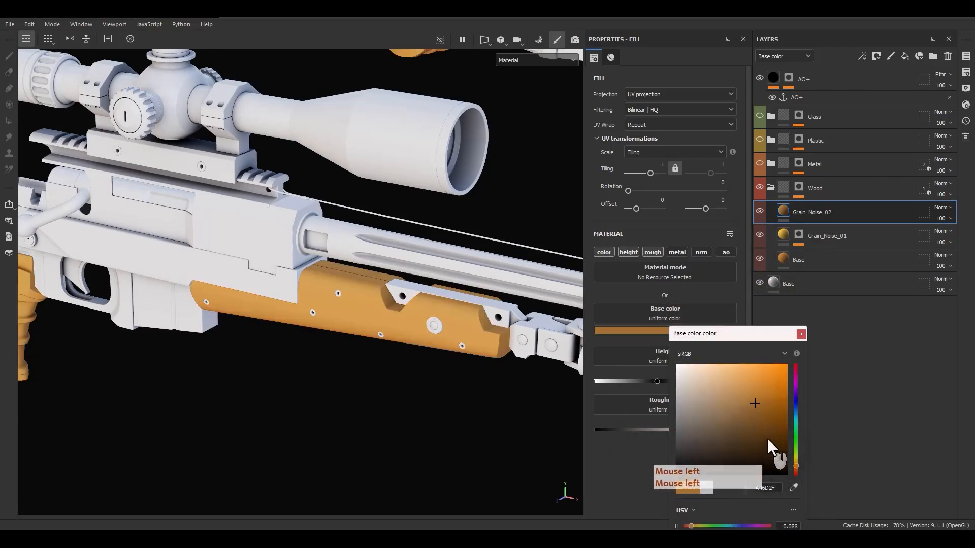
left_click_drag(749, 406, 748, 427)
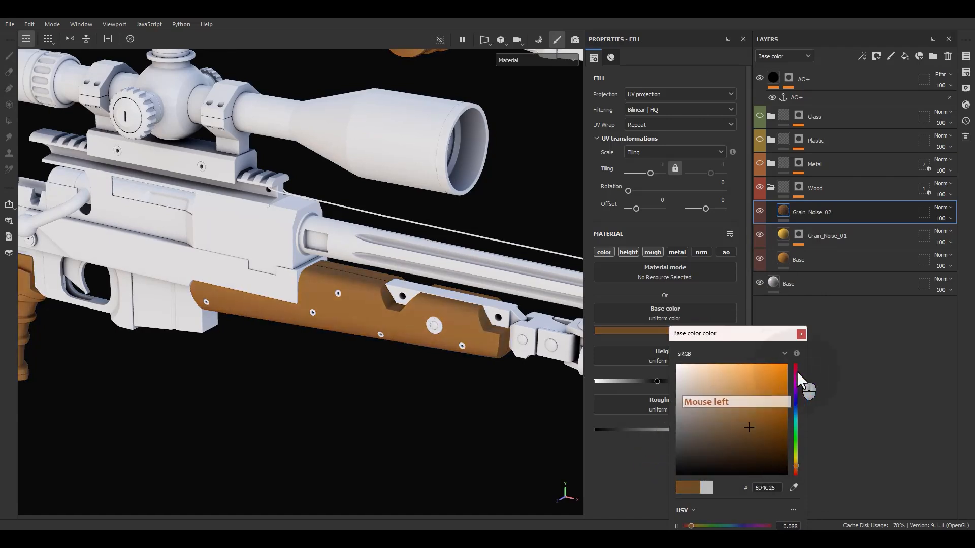
left_click(801, 334)
key("F9")
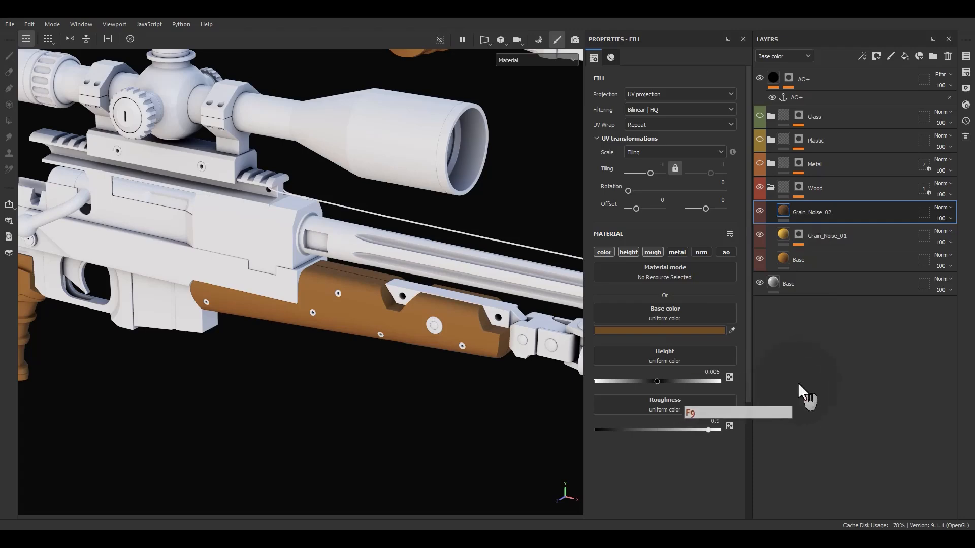
- Add a black mask to the Grain_Noise_02 layer
right_click(797, 209)
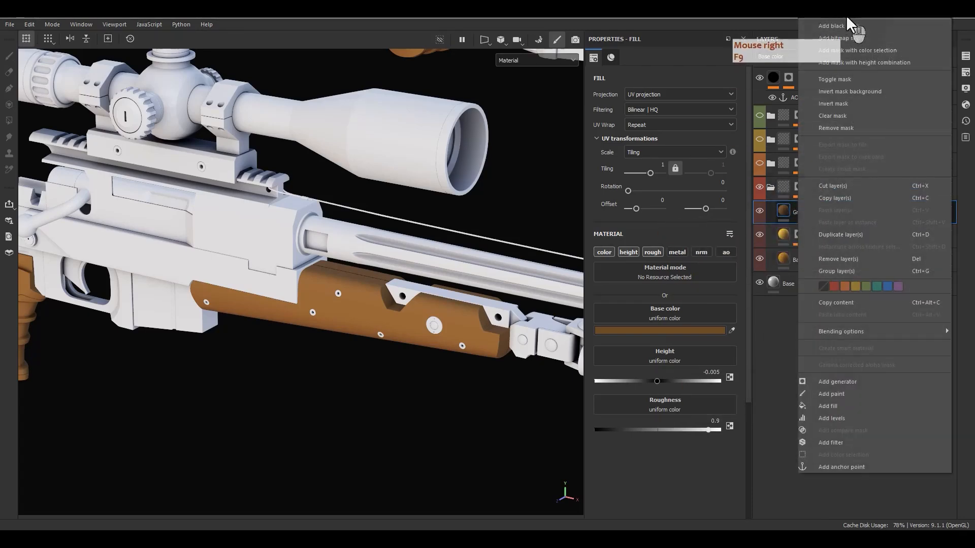
left_click(846, 26)
right_click(798, 211)
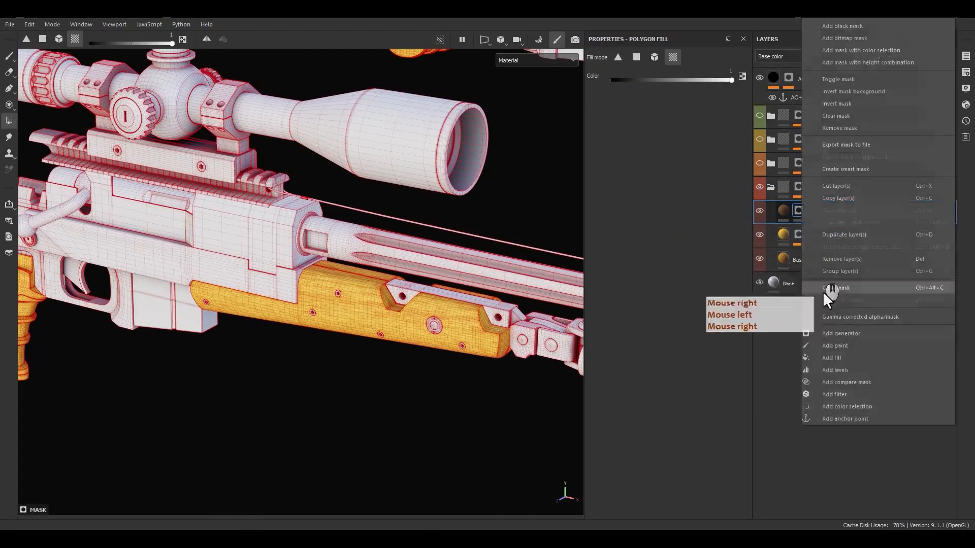
left_click(835, 369)
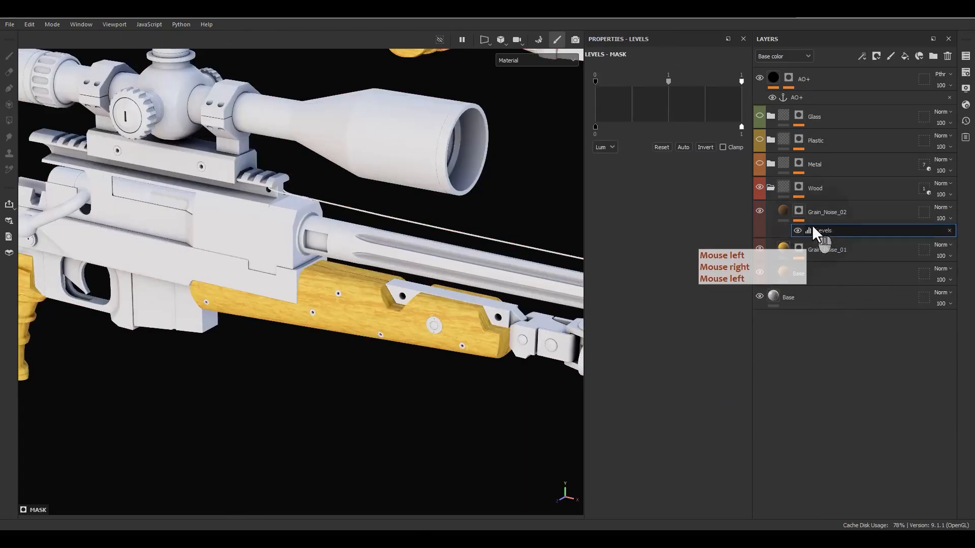
key("ctrl+z")
- Add a fill to the Grain_Noise_02 mask and assign the vein2 texture as its grayscale
right_click(803, 212)
left_click(846, 353)
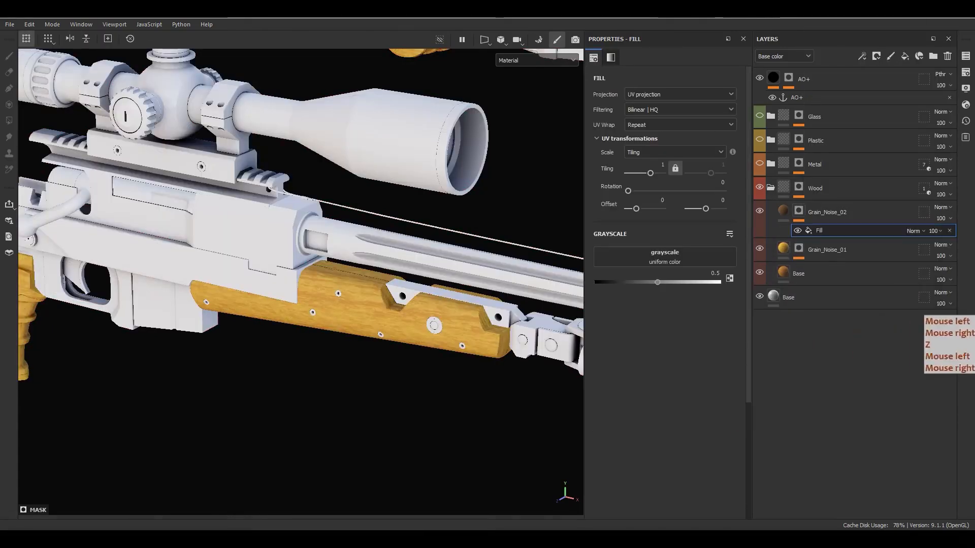
left_click_drag(819, 230, 634, 255)
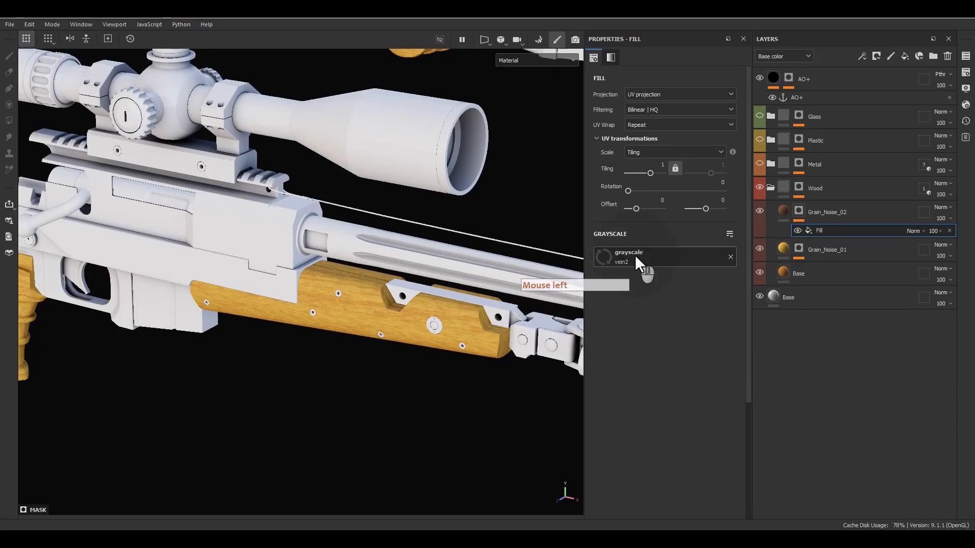
left_click_drag(364, 347, 405, 337, "alt")
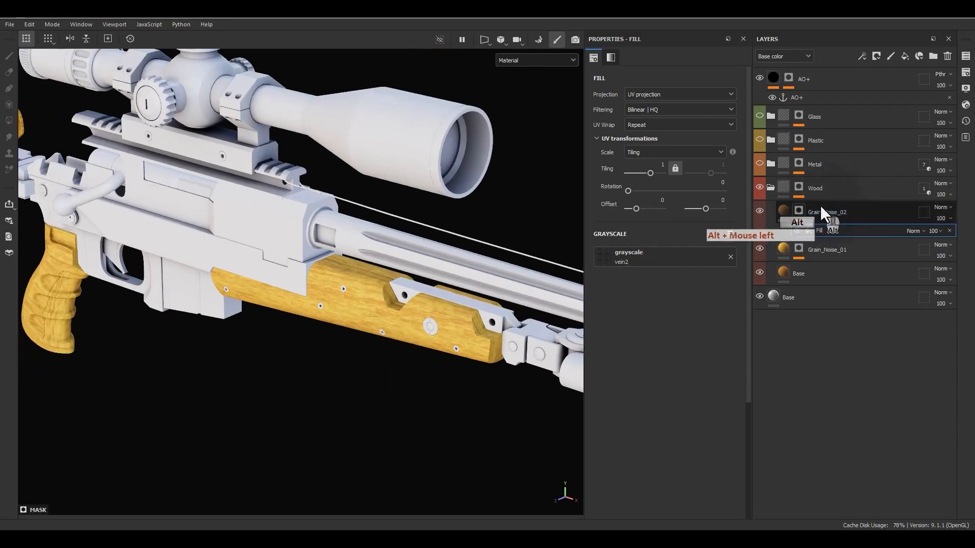
- Preview the Grain_Noise_02 mask on the model and set the tiling of its vein2 fill to 2
left_click(805, 211, "alt")
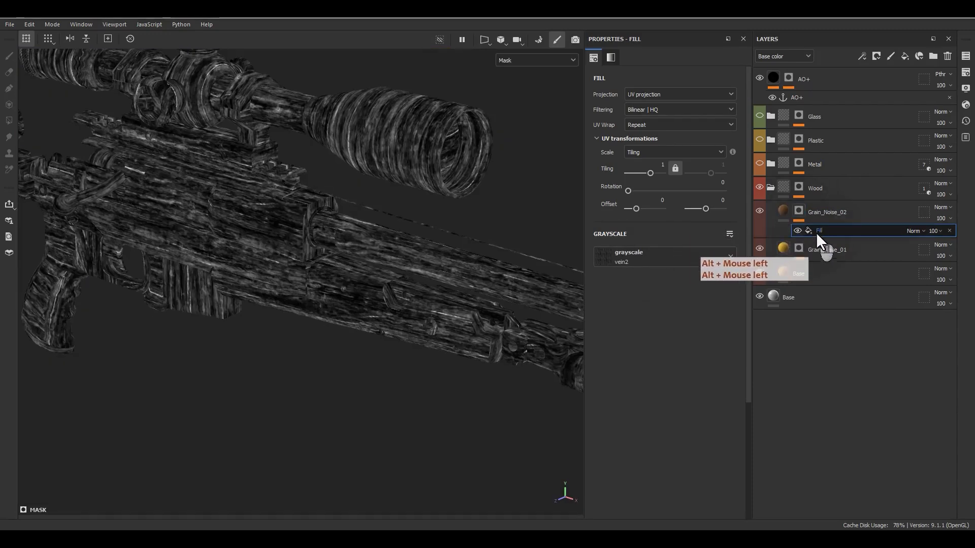
left_click(815, 230)
left_click(658, 165)
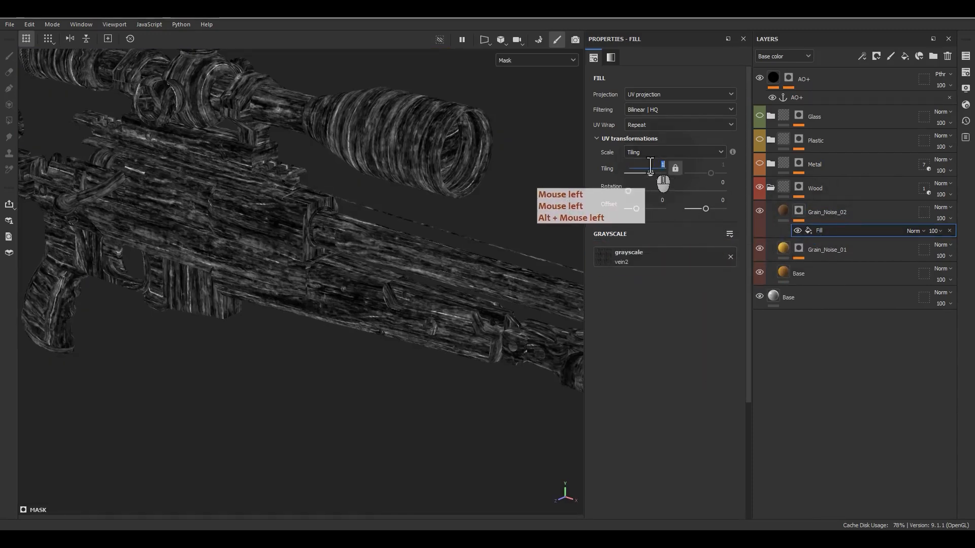
key("Return")
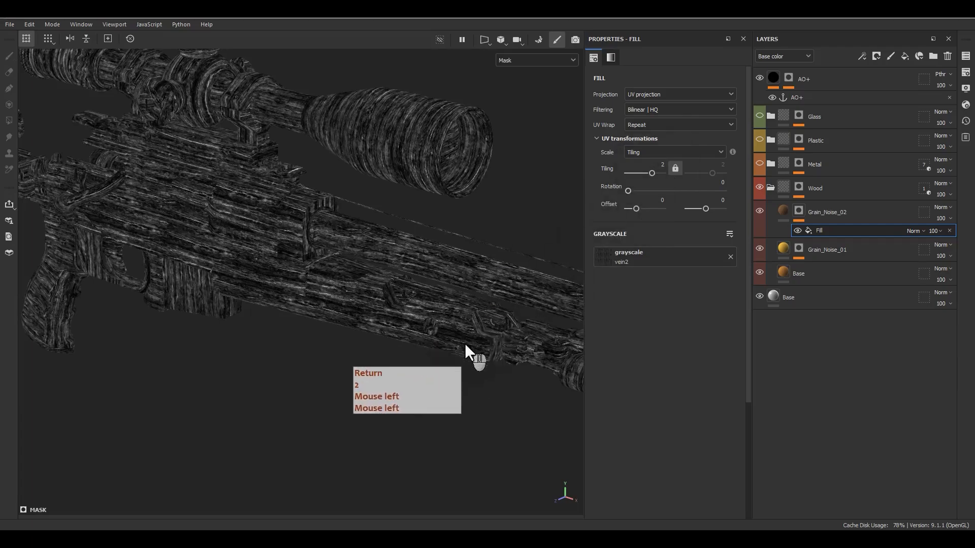
- Compare the wooden forend up close with the Grain_Noise_02 layer hidden and shown
scroll(464, 342, "up", 5)
left_click_drag(464, 342, 472, 259, "alt")
left_click(783, 216)
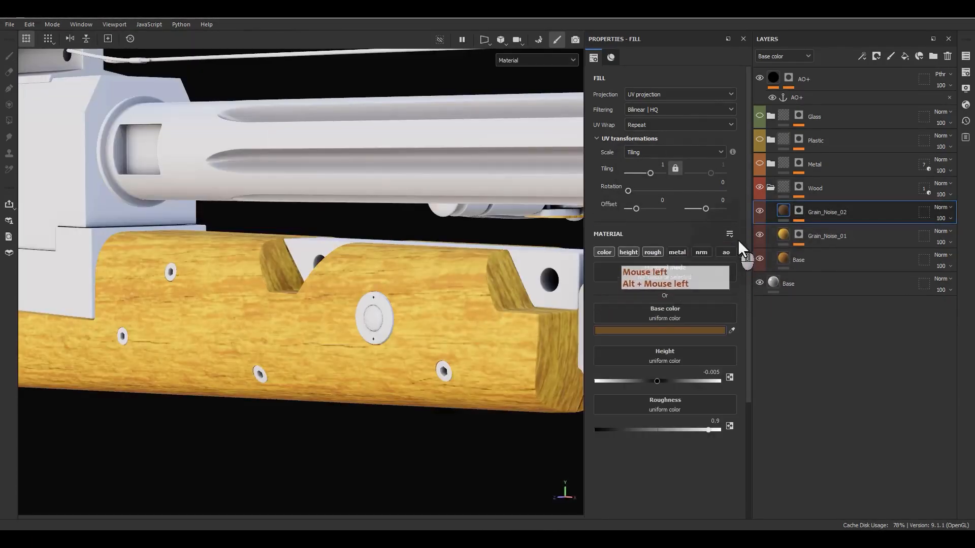
left_click(756, 214)
left_click(757, 214)
left_click(756, 214)
left_click(756, 215)
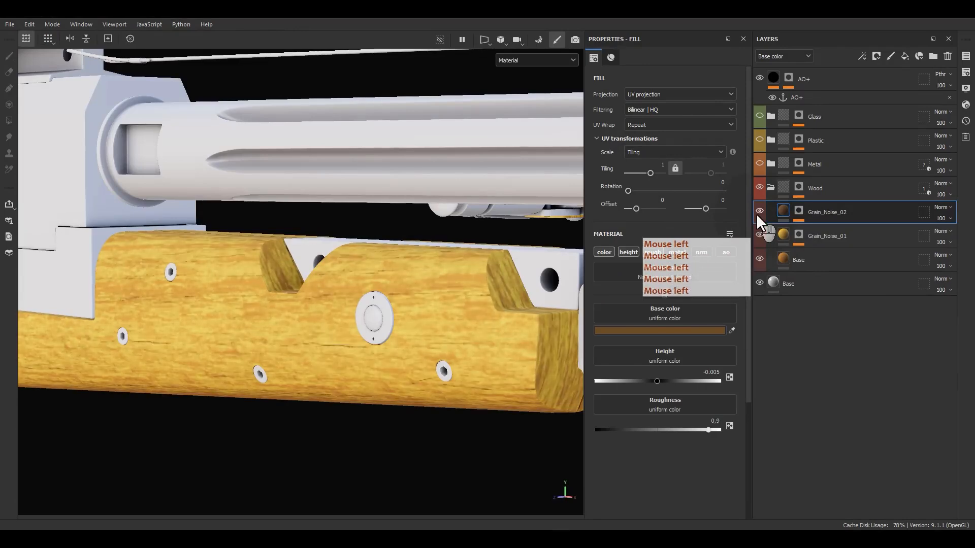
left_click_drag(495, 306, 425, 320, "alt")
- Add a Levels effect to the Grain_Noise_02 mask above its vein2 fill
left_click(800, 212)
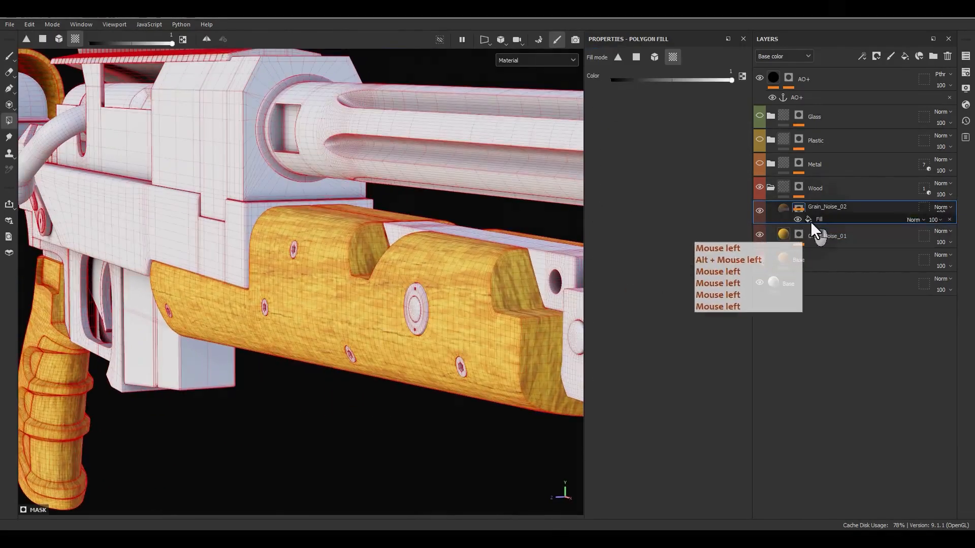
left_click(816, 232)
right_click(816, 232)
left_click(853, 410)
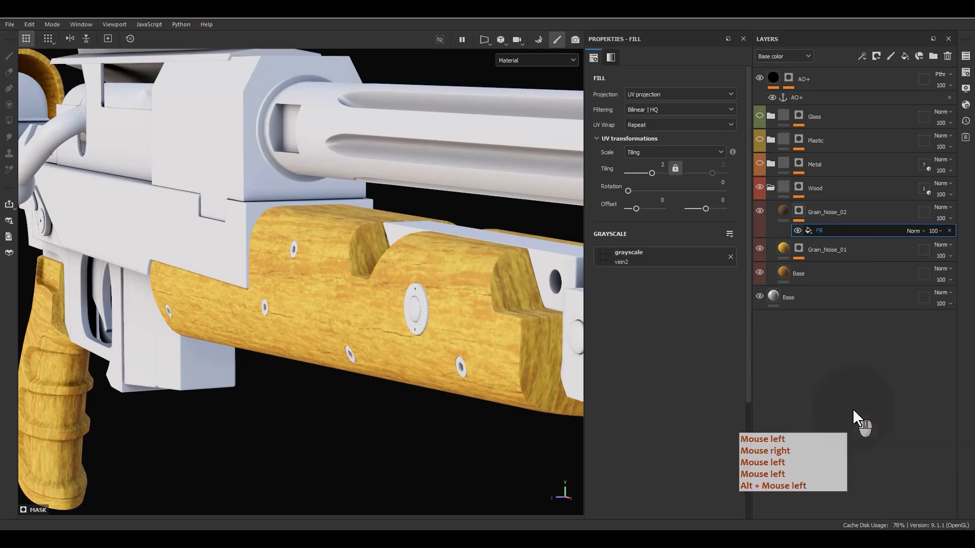
- Lower the white input point of the Levels effect on the Grain_Noise_02 mask to 0.559
left_click_drag(666, 83, 639, 90)
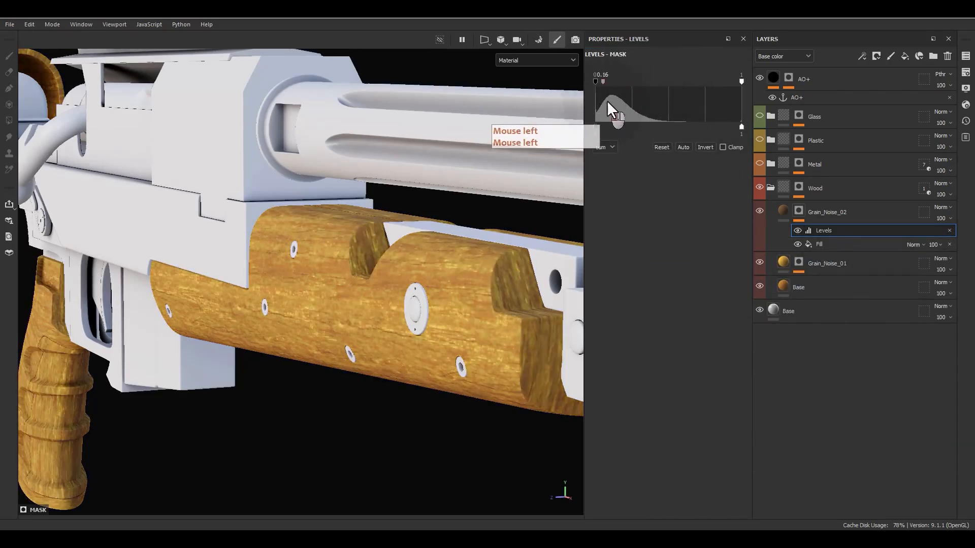
key("ctrl+z")
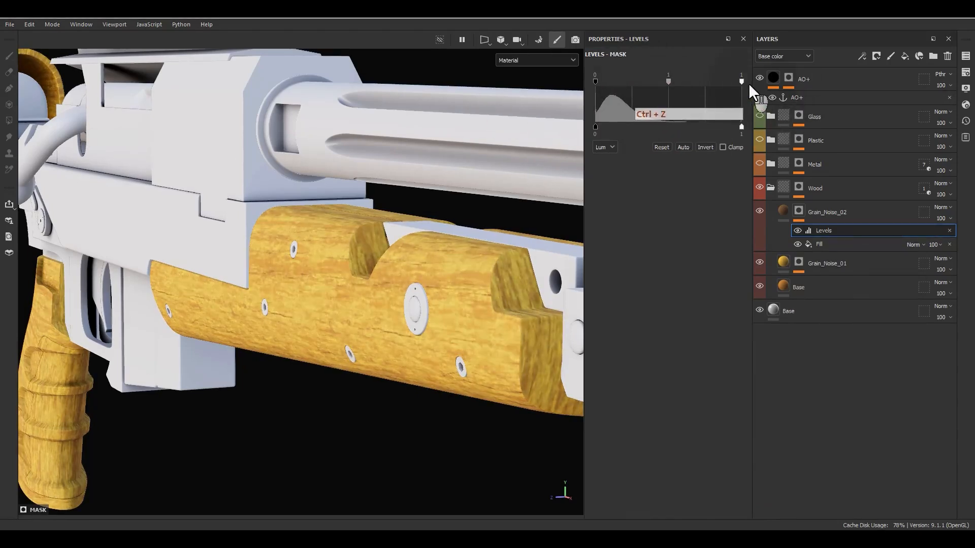
left_click_drag(742, 82, 677, 88)
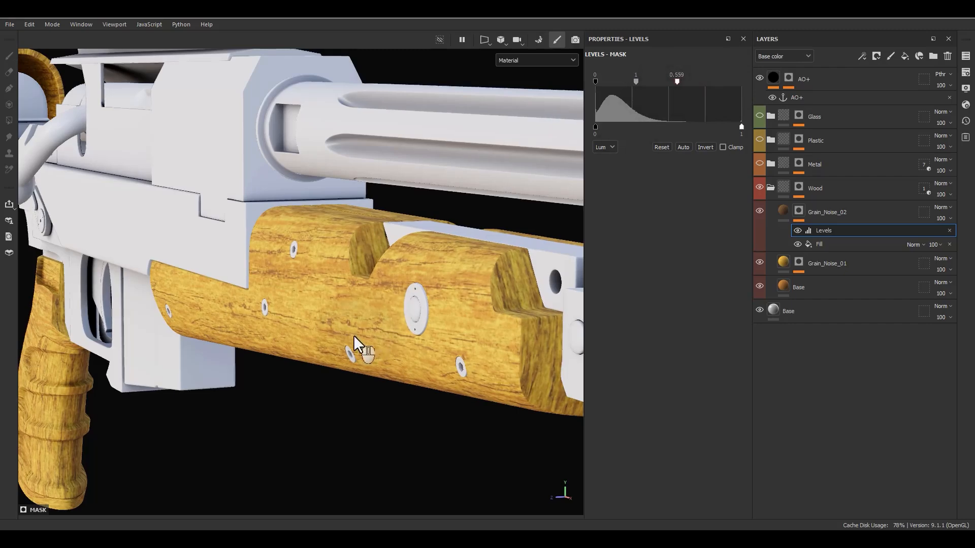
- Check the grain on the wooden cheek rest and add an anchor point above the Levels effect in the Grain_Noise_02 mask
middle_click_drag(354, 348, 233, 339, "alt")
left_click_drag(233, 332, 309, 305, "alt")
middle_click_drag(385, 376, 391, 472, "alt")
left_click_drag(320, 345, 312, 320, "alt")
scroll(376, 353, "up", 5)
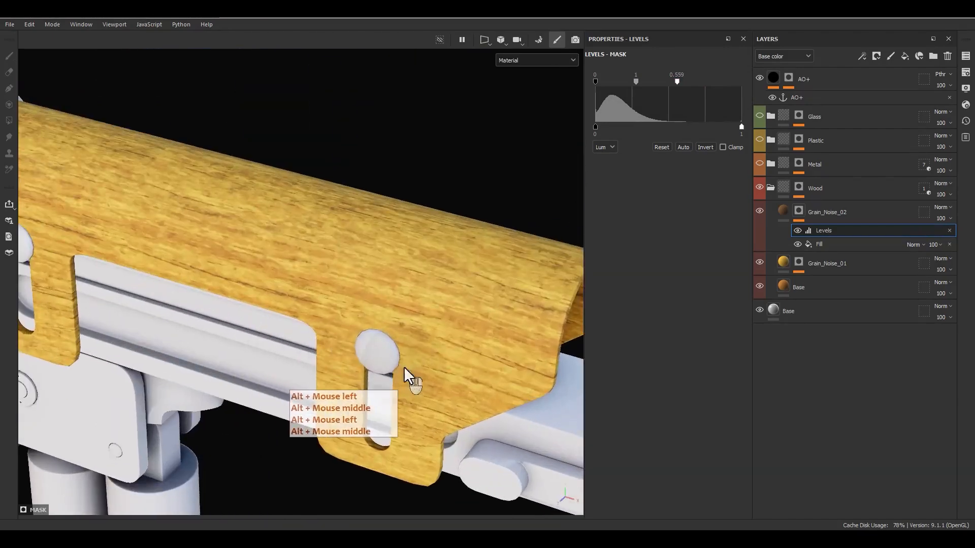
left_click_drag(405, 370, 371, 333, "alt")
right_click_drag(371, 333, 316, 196, "alt")
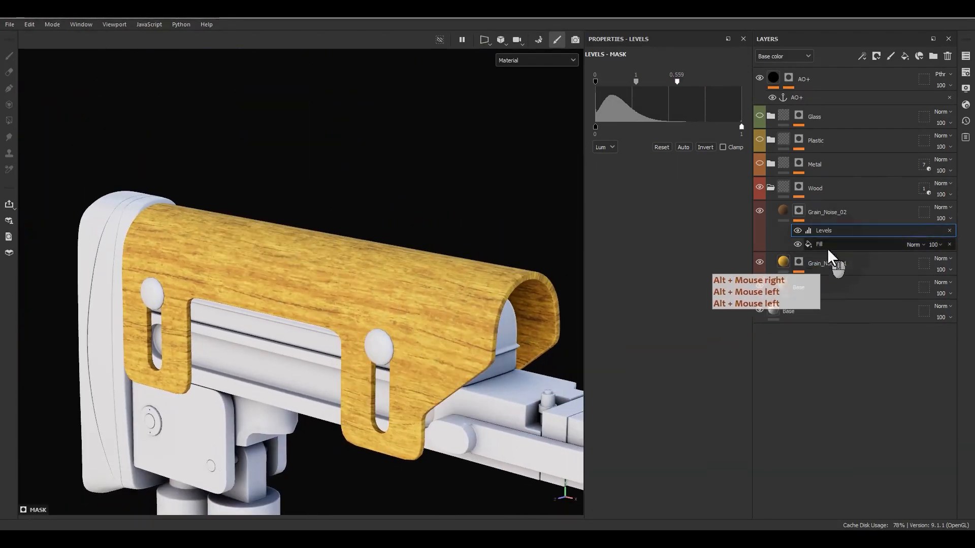
right_click(828, 231)
left_click(886, 459)
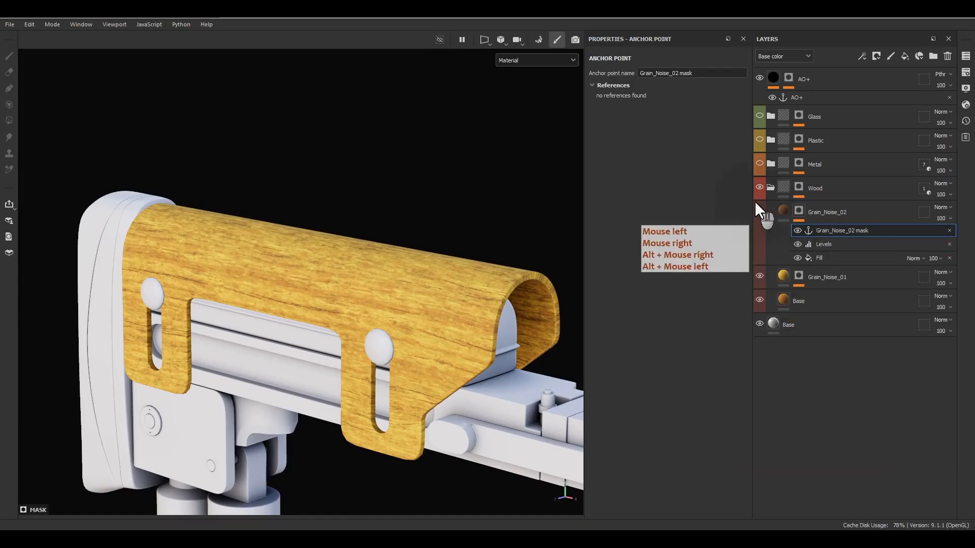
- Add a fill layer above Grain_Noise_02 in the Wood folder and name it SmallGrain_Noise
left_click(782, 212)
left_click(781, 209)
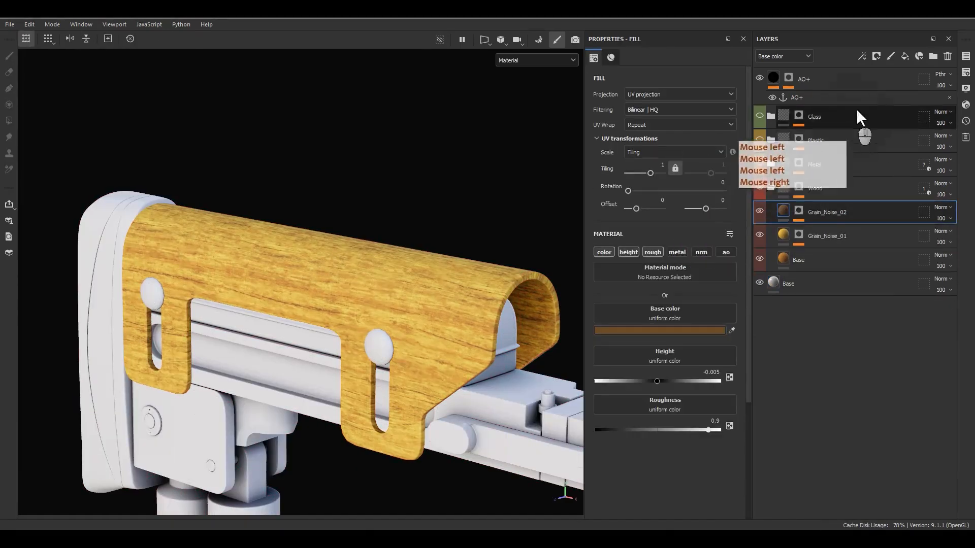
left_click(905, 51)
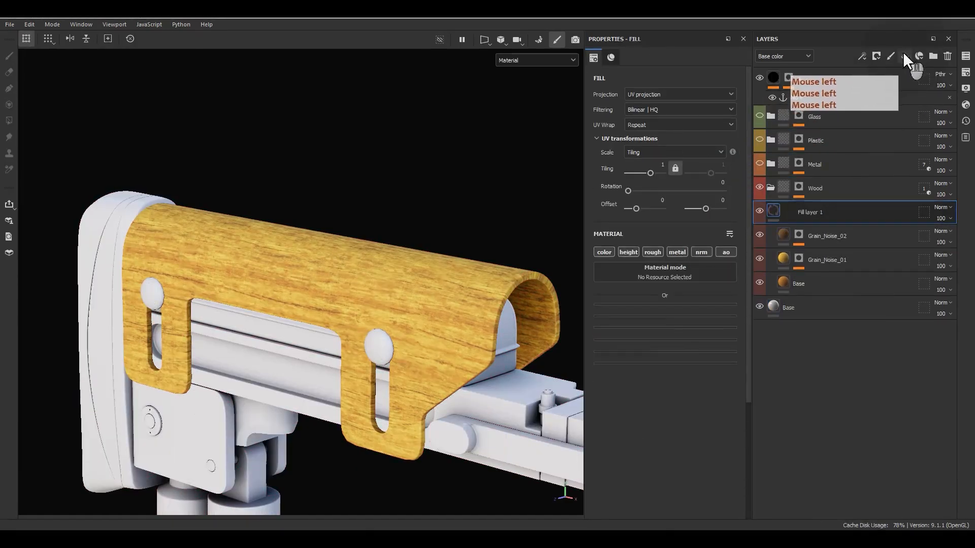
double_click(807, 212)
type("Sma")
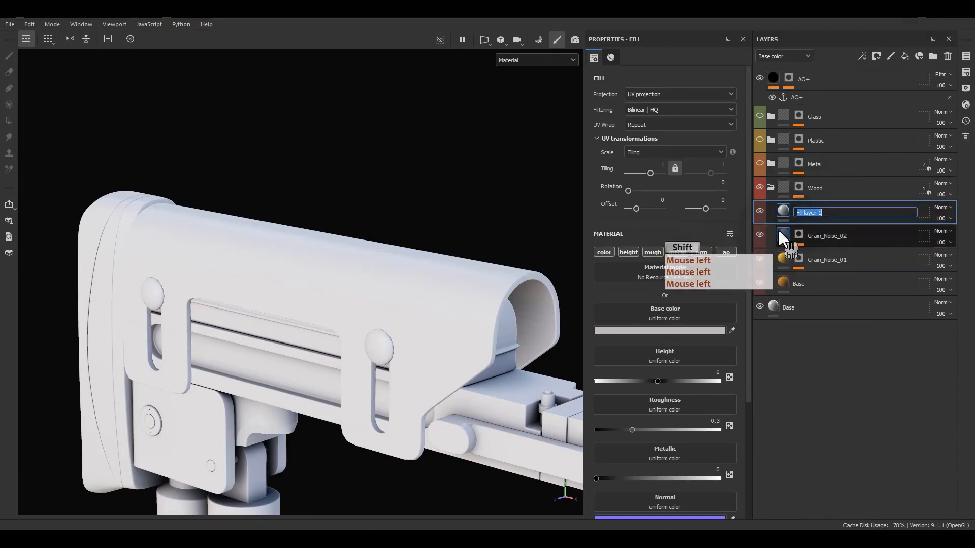
type("ll")
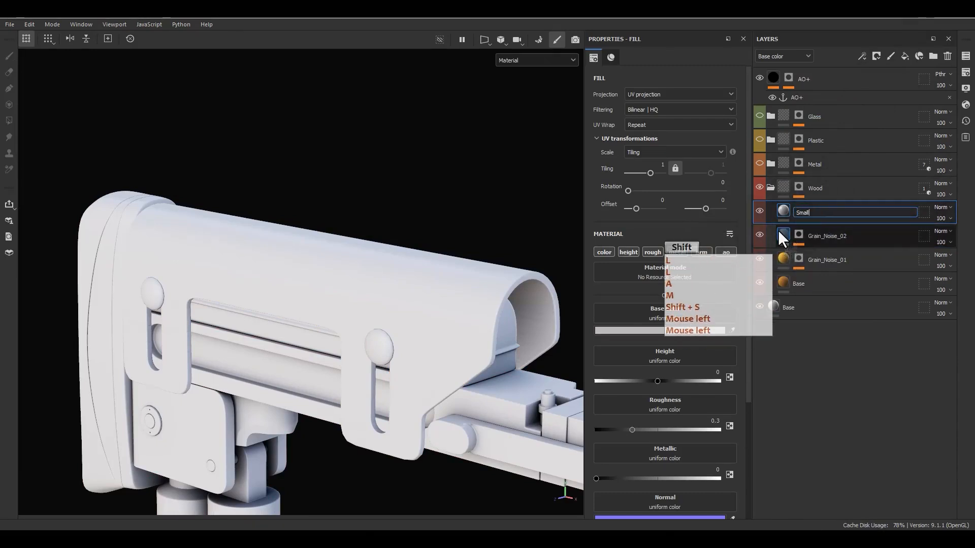
type("Grain_N")
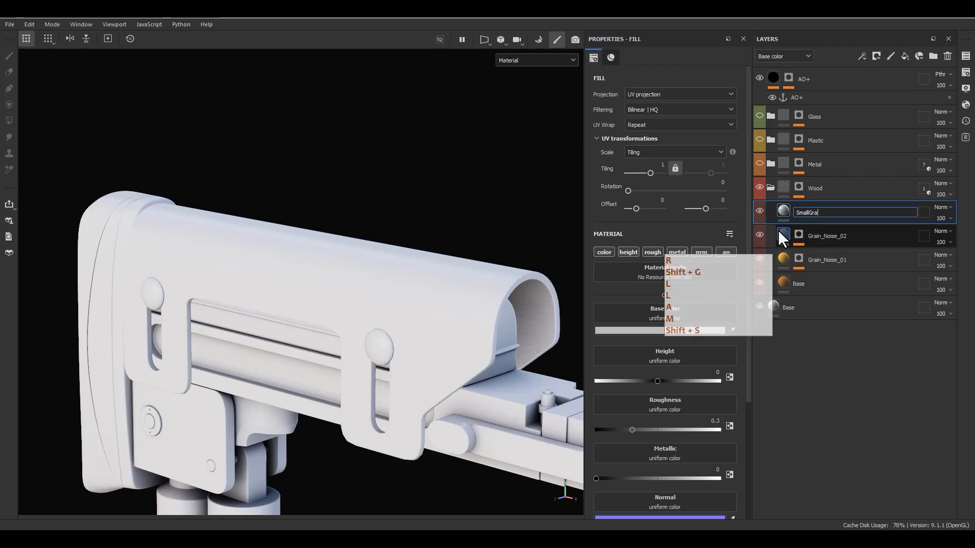
type("oise")
key("Return")
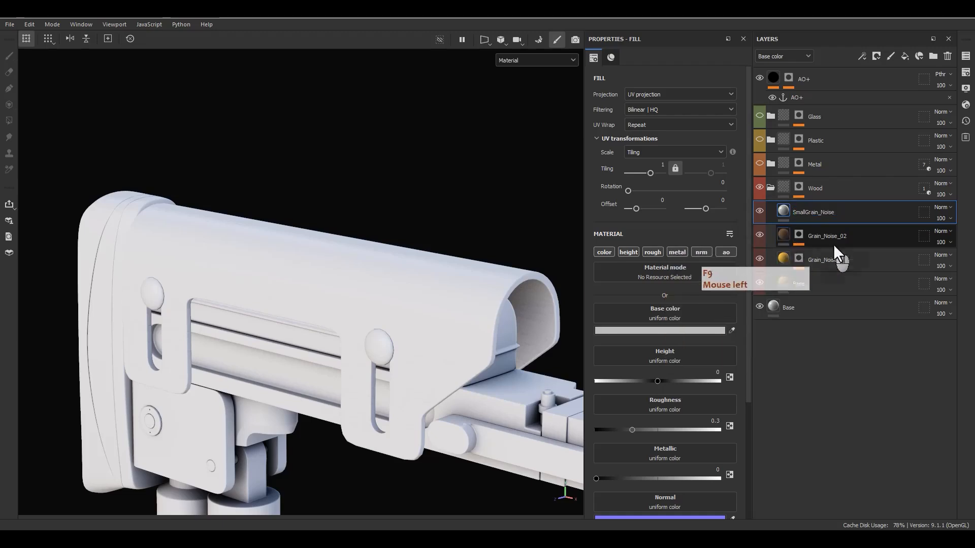
- Limit SmallGrain_Noise to the color channel and set its base color to dark grey 292929
left_click(604, 252, "alt")
left_click(642, 330)
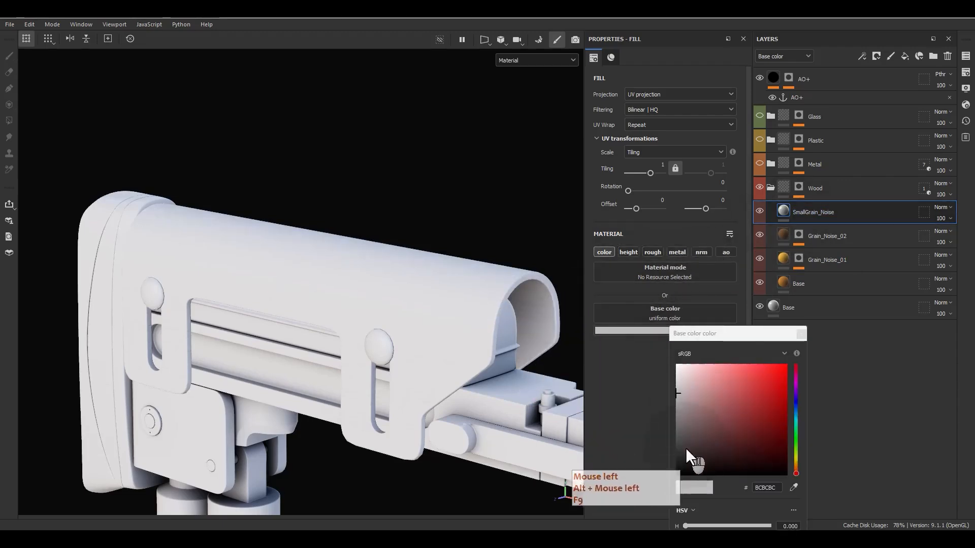
left_click(676, 449)
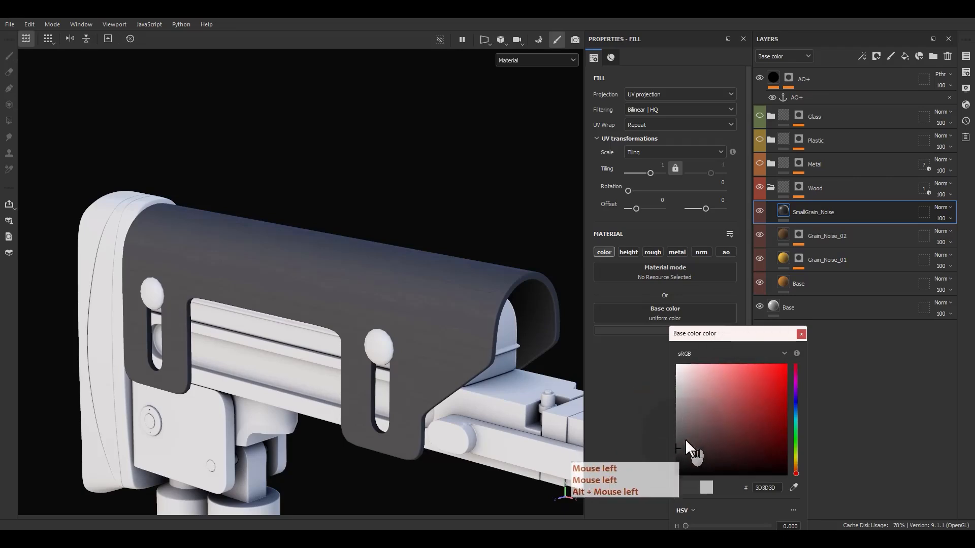
left_click(676, 455)
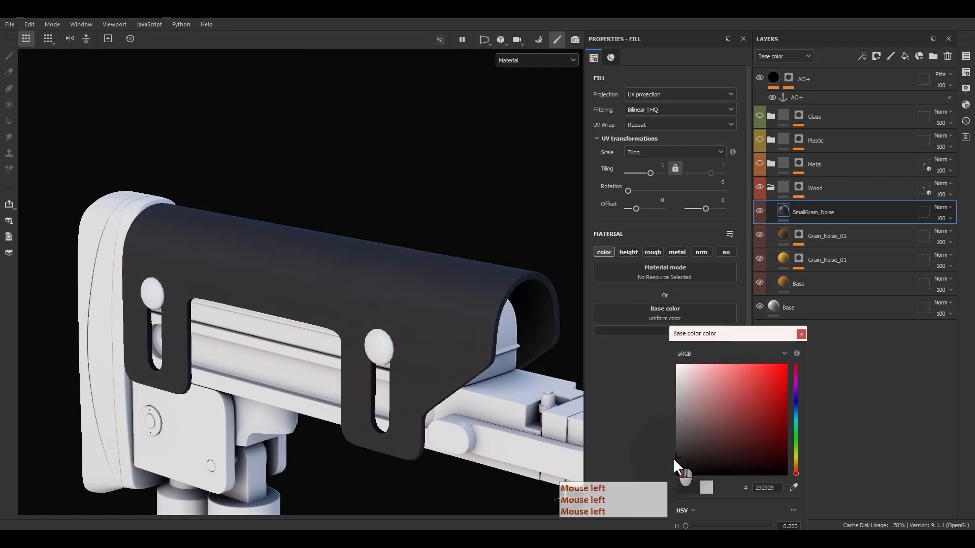
left_click(801, 334)
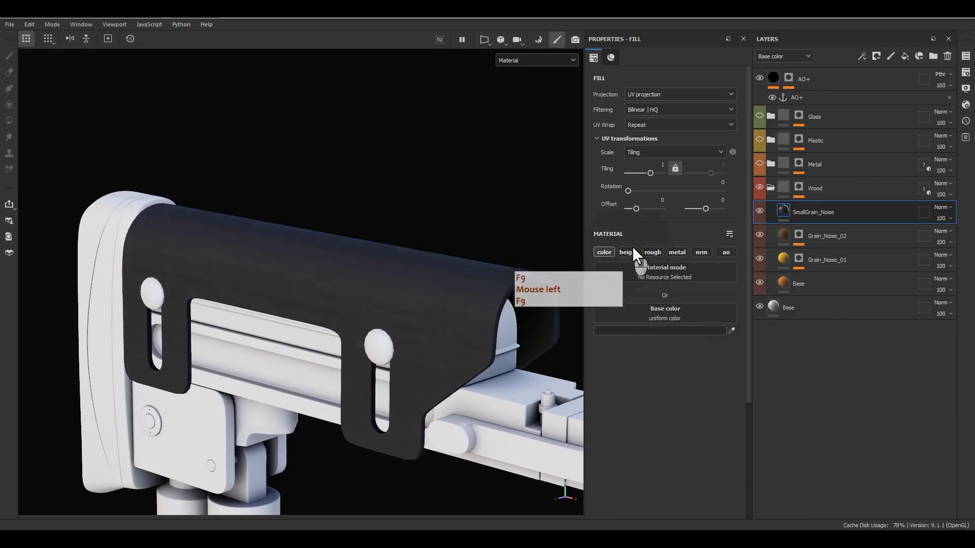
- Enable height and roughness on SmallGrain_Noise, with height at -0.006 and roughness at 1
left_click(623, 254)
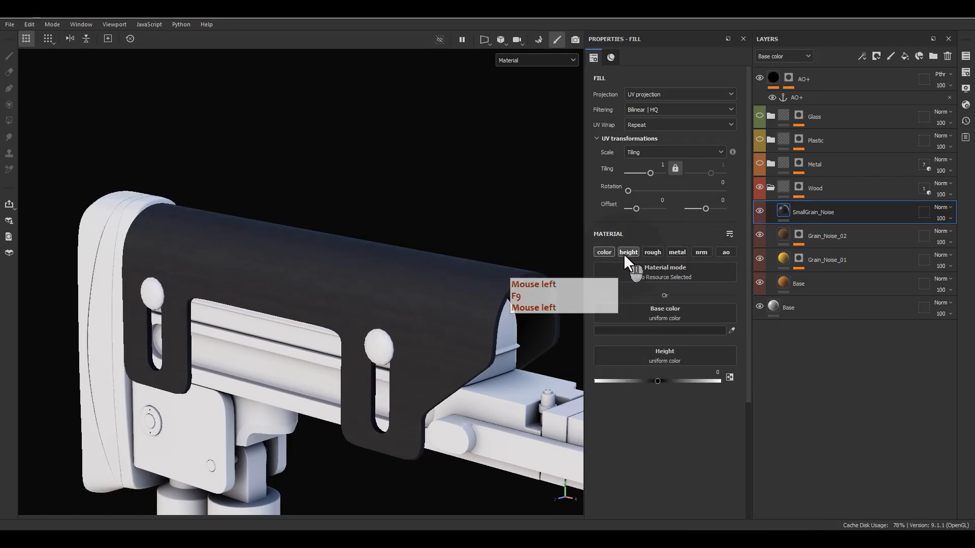
left_click(701, 372)
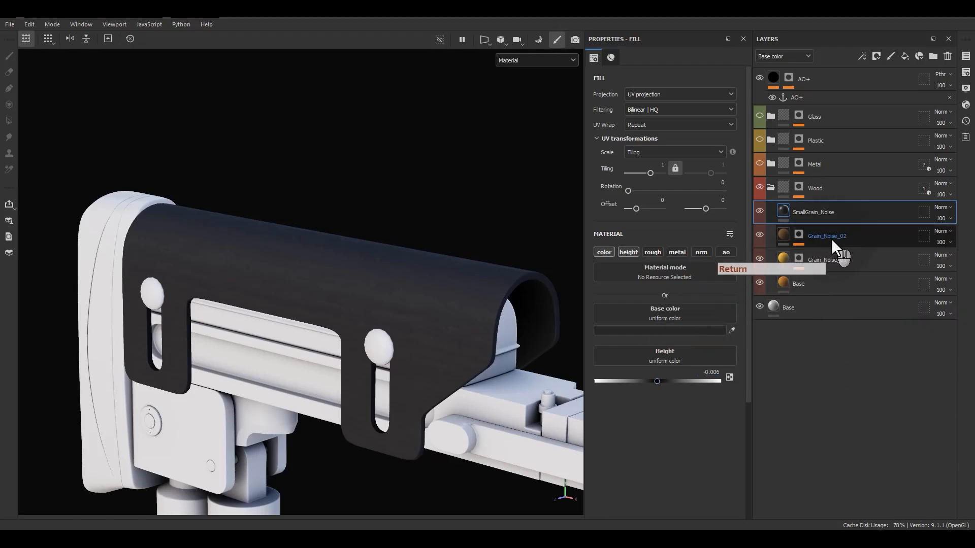
left_click(660, 254)
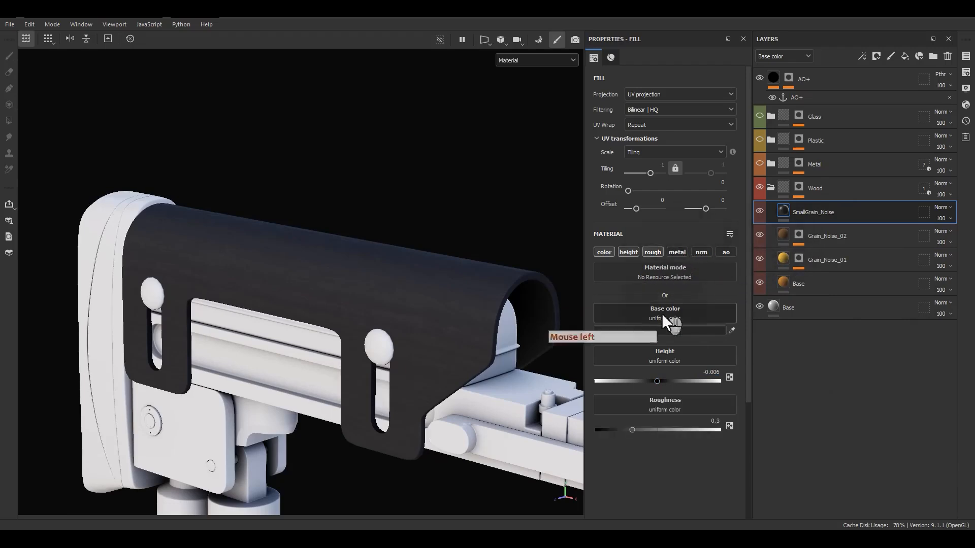
left_click(721, 432)
left_click(720, 430)
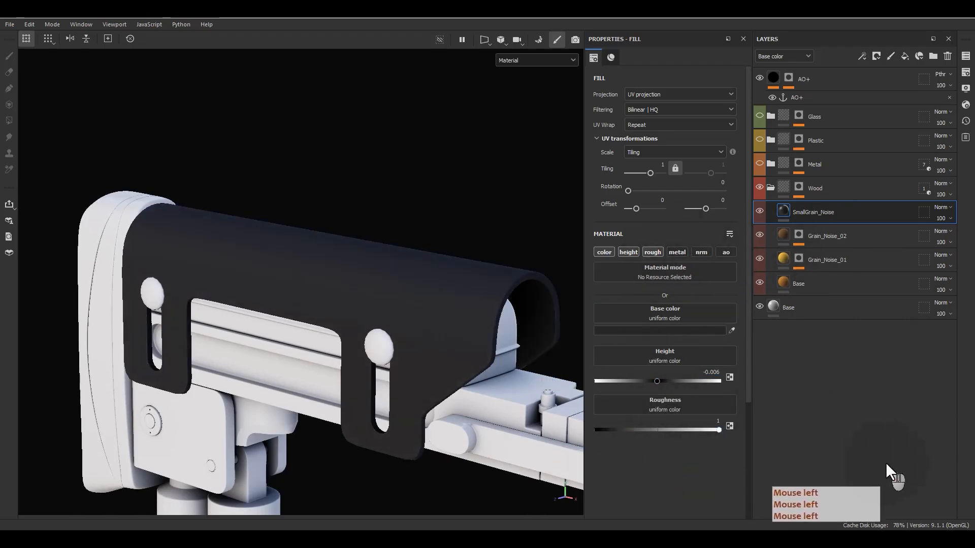
- Add a black mask to the SmallGrain_Noise layer and put a fill effect in it
right_click(800, 211)
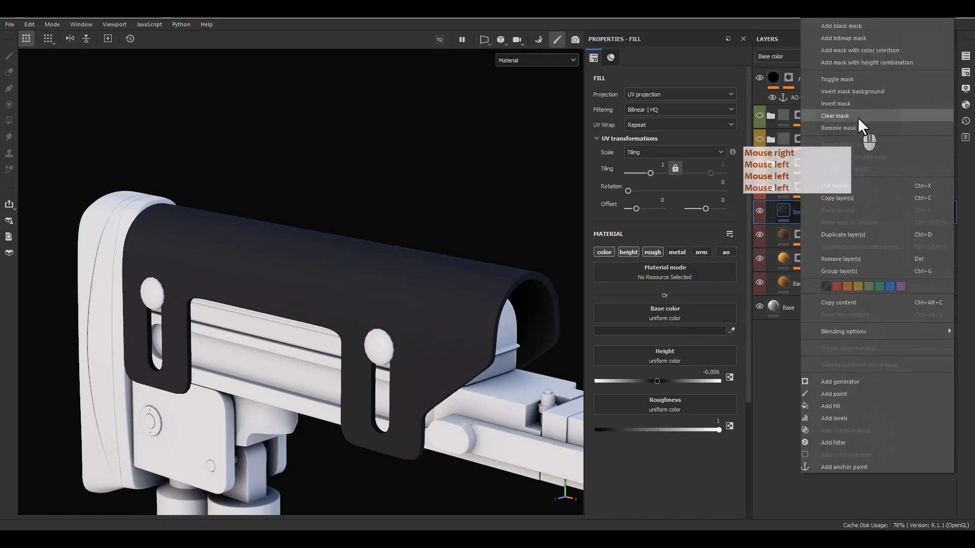
left_click(828, 26)
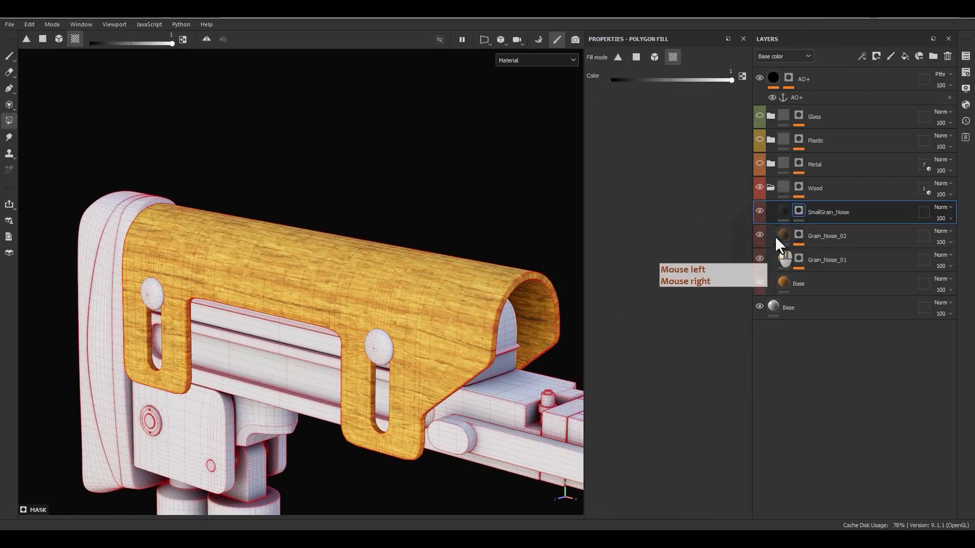
right_click(797, 212)
left_click(832, 357)
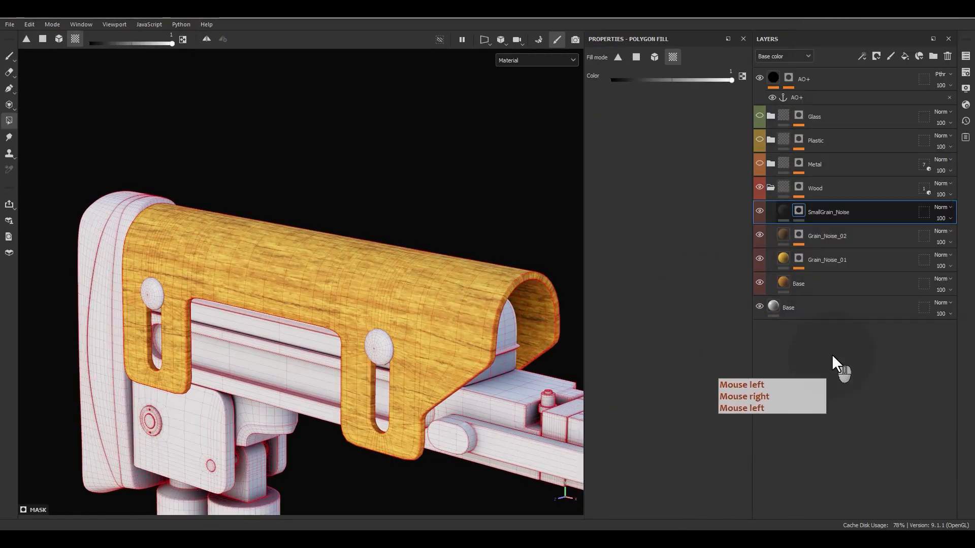
key("F9")
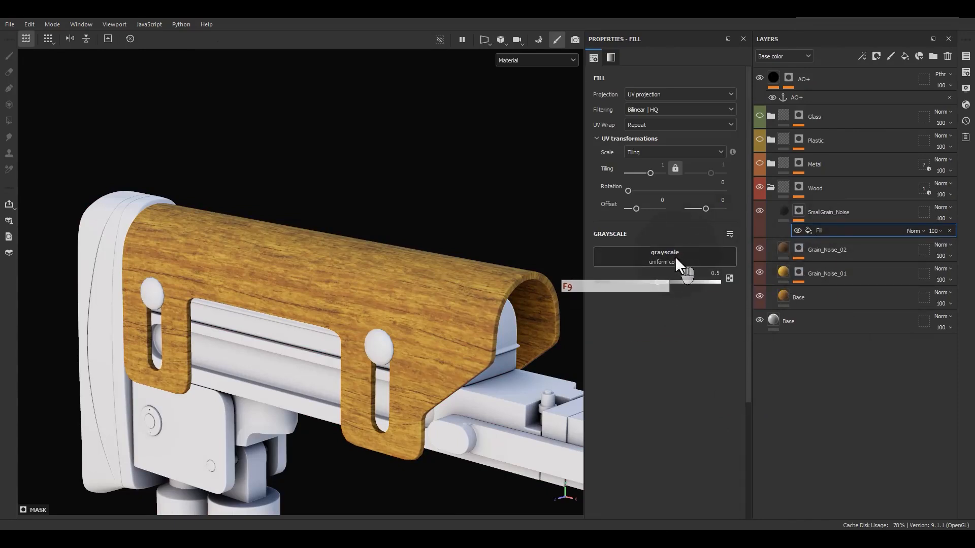
- Search the procedural textures for "direct" and assign Directional Scratches as the grayscale of the SmallGrain_Noise mask fill
left_click(675, 257)
left_click_drag(745, 282, 737, 288)
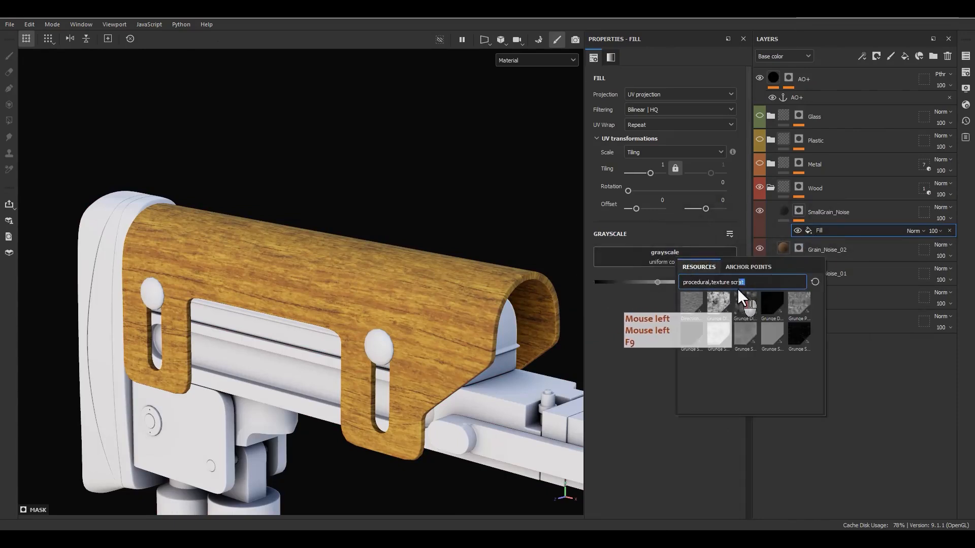
double_click(732, 290)
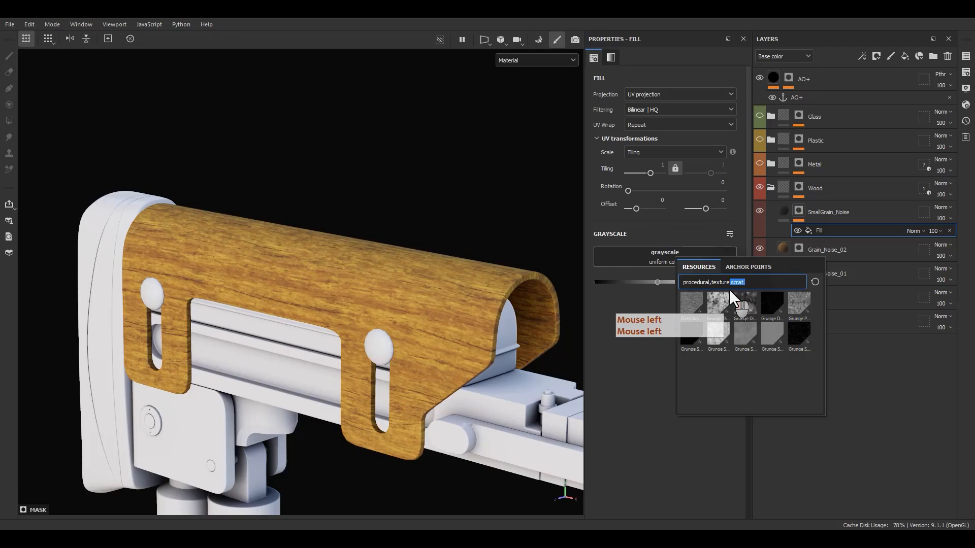
type("direct")
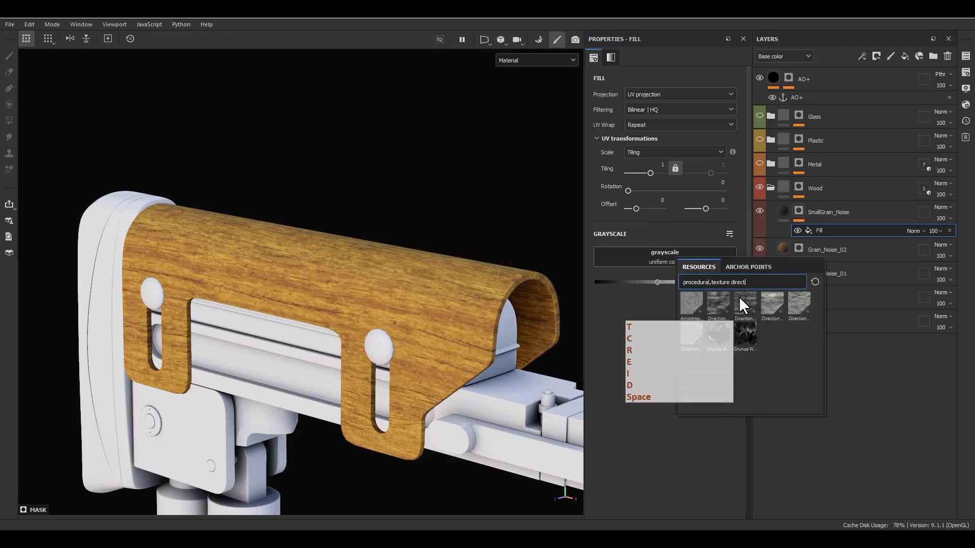
key("F9")
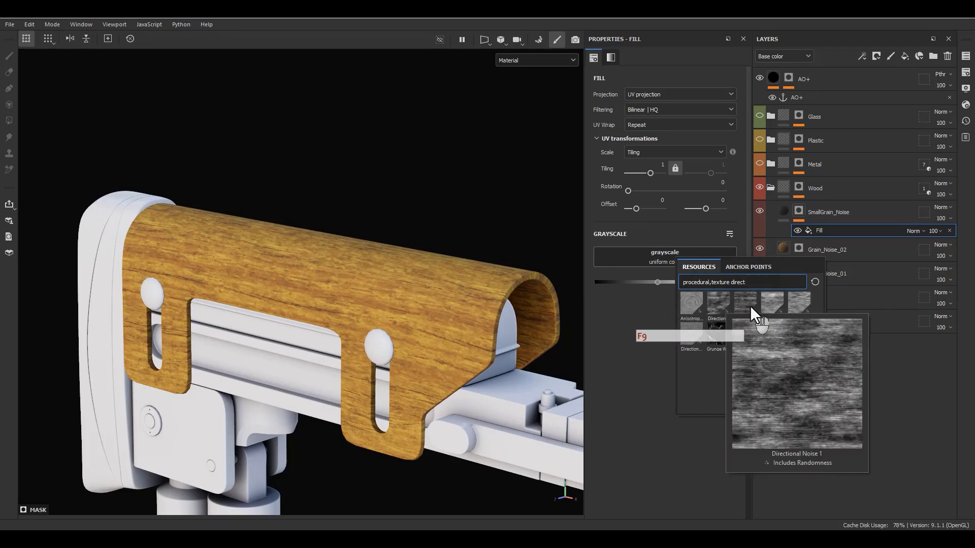
left_click(700, 331)
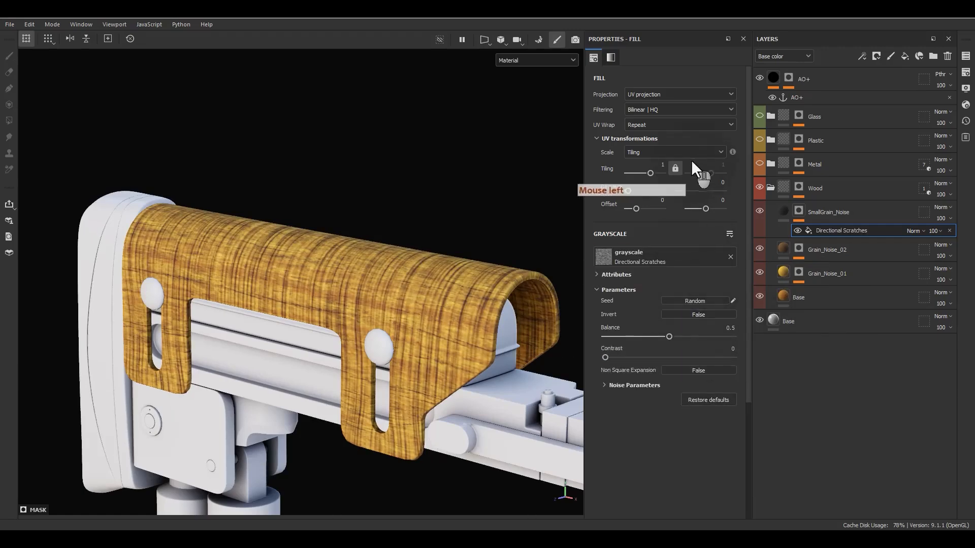
- Set the rotation of the Directional Scratches fill to 90
left_click(719, 182)
type("90")
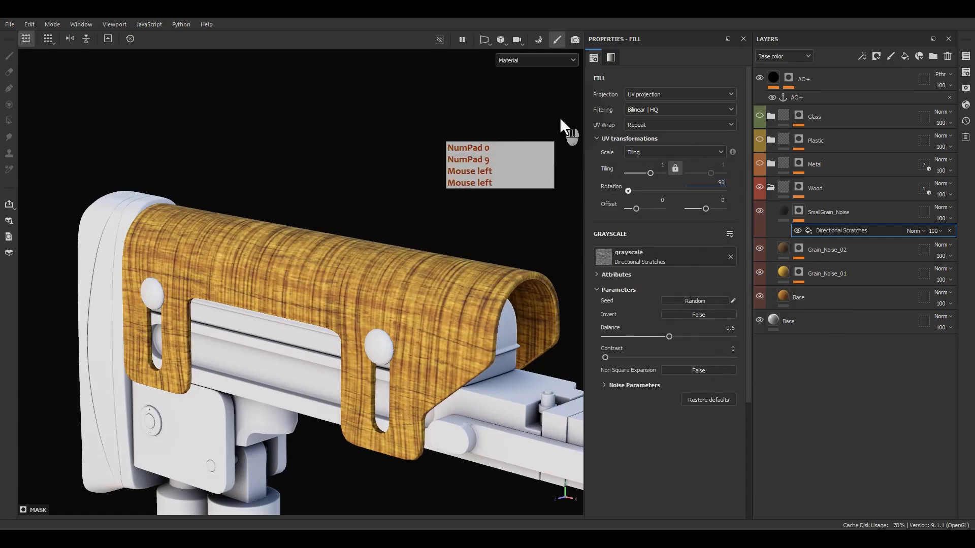
key("Return")
- Inspect the scratches on the wooden forend up close and raise the balance of the Directional Scratches fill to 0.65
scroll(299, 232, "down", 5)
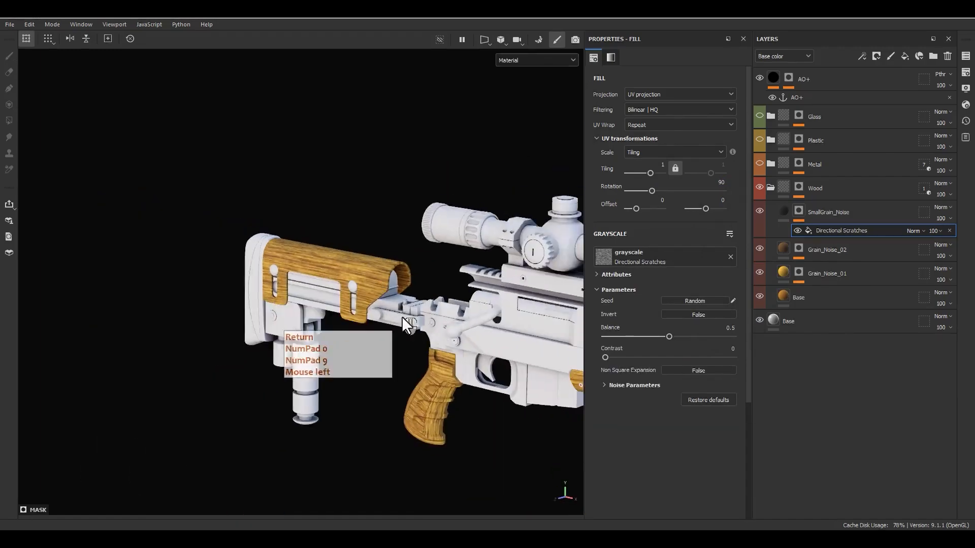
middle_click_drag(404, 325, 191, 296, "alt")
scroll(378, 366, "up", 5)
middle_click_drag(498, 347, 208, 355, "alt")
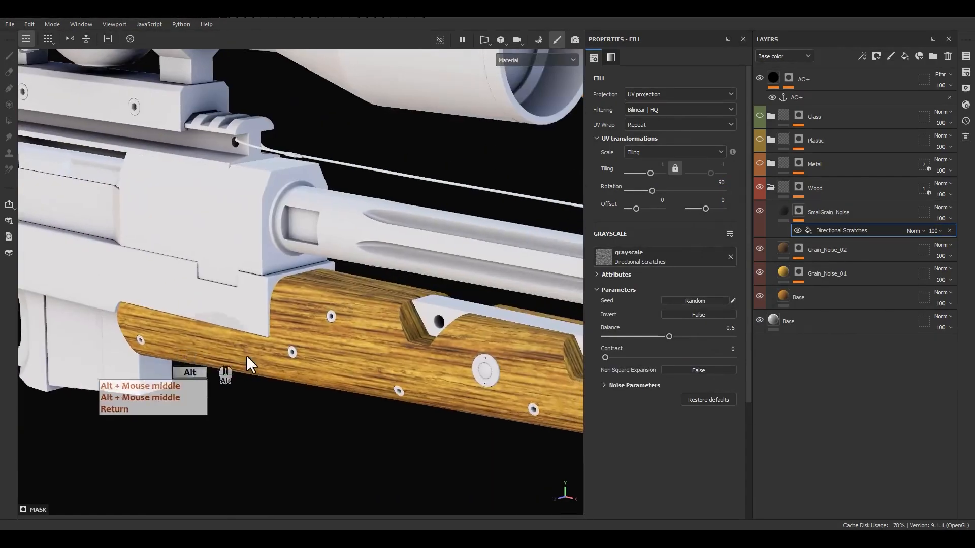
left_click_drag(246, 355, 358, 330, "alt")
middle_click_drag(359, 330, 257, 330, "alt")
left_click_drag(257, 330, 312, 382, "alt")
middle_click_drag(312, 382, 506, 367, "alt")
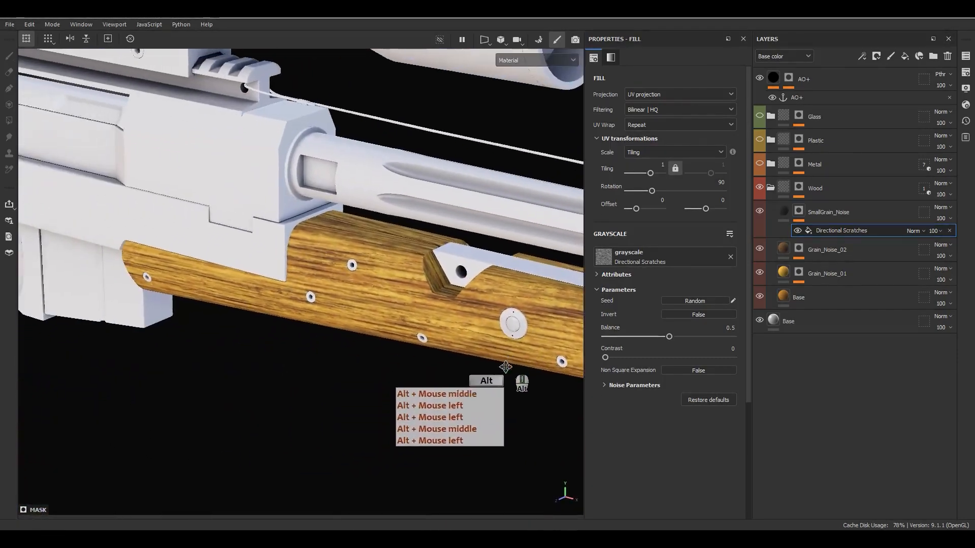
left_click_drag(506, 368, 338, 327, "alt")
right_click_drag(337, 327, 469, 458, "alt")
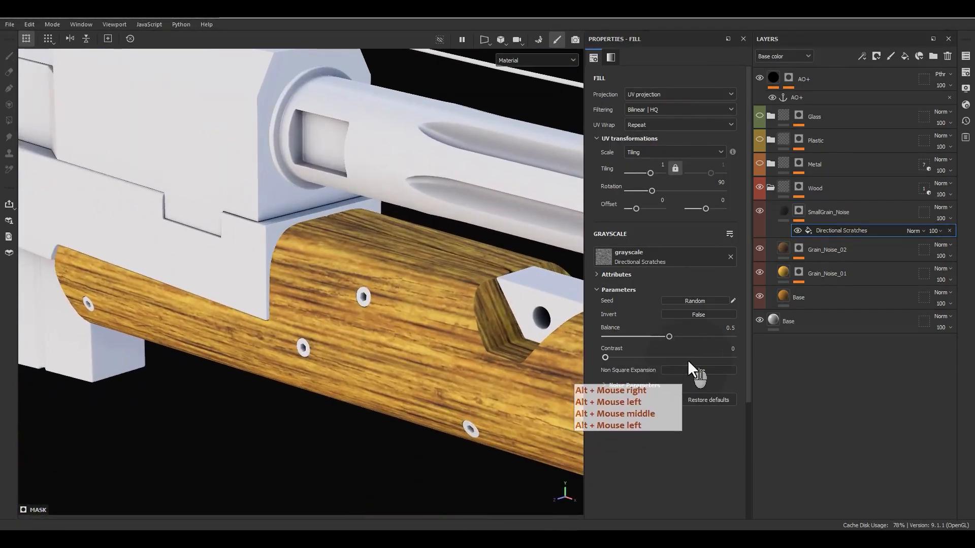
key("F9")
mouse_move(669, 336)
left_mouse_down()
mouse_move(699, 336)
mouse_move(688, 337)
left_mouse_up()
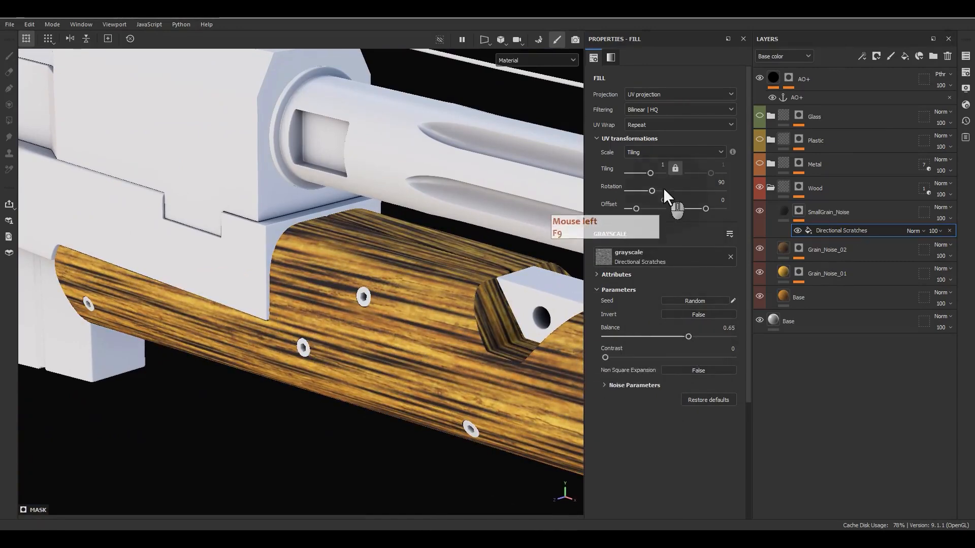
- Set the tiling of the Directional Scratches fill to 3
double_click(661, 166)
type("3")
key("Return")
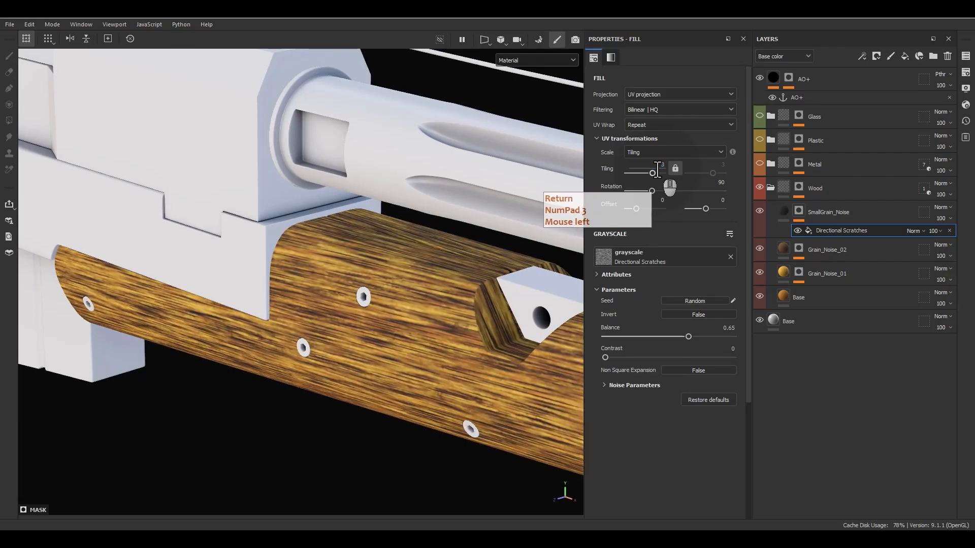
- Set the Directional Scratches noise scale to 7, Pattern Size Y to 34.41 and balance to 0.37
left_click(605, 386)
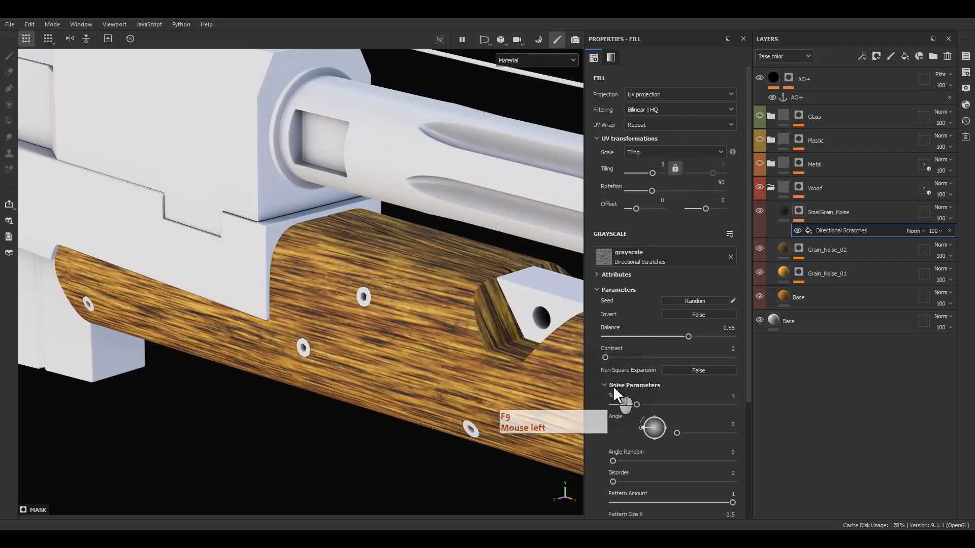
scroll(614, 386, "down", 1)
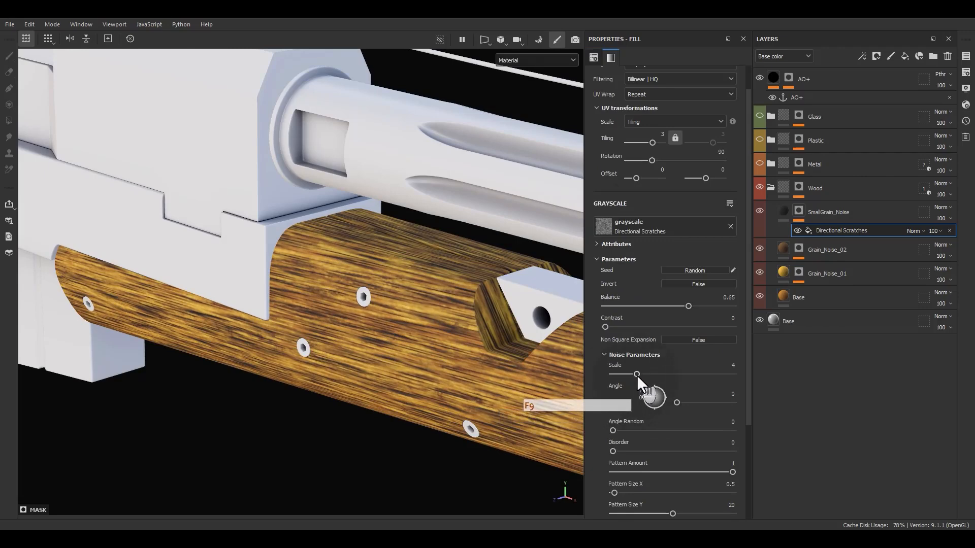
left_click_drag(637, 376, 660, 375)
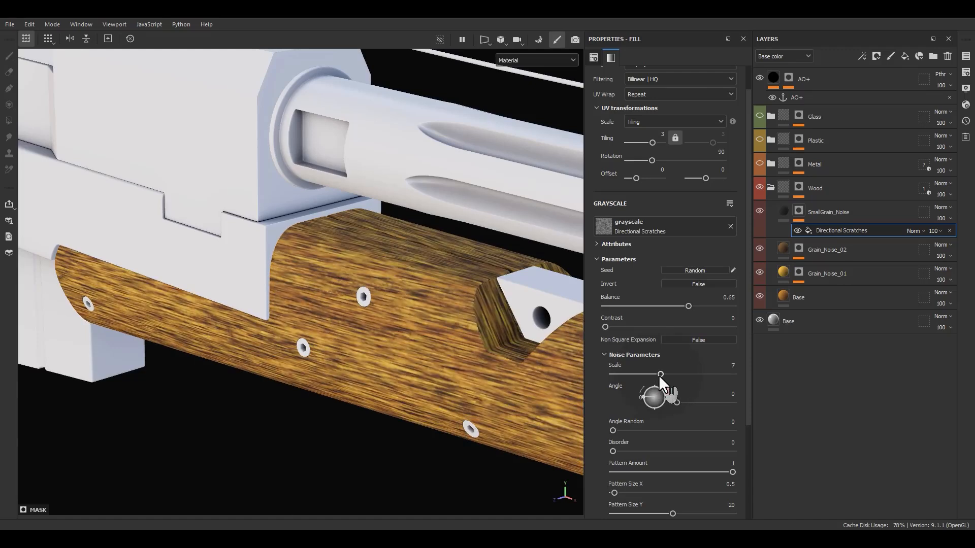
scroll(654, 381, "down", 3)
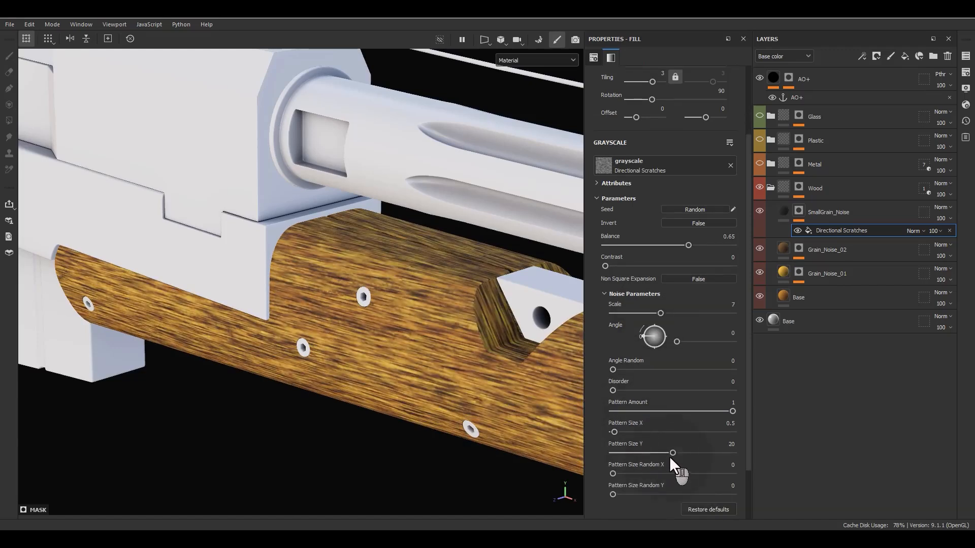
left_click_drag(671, 453, 725, 452)
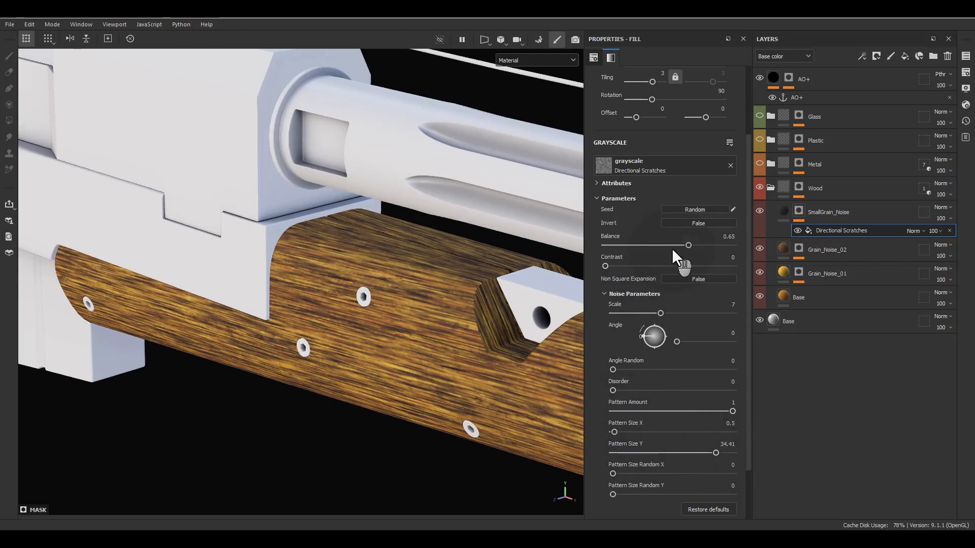
left_click_drag(671, 248, 653, 240)
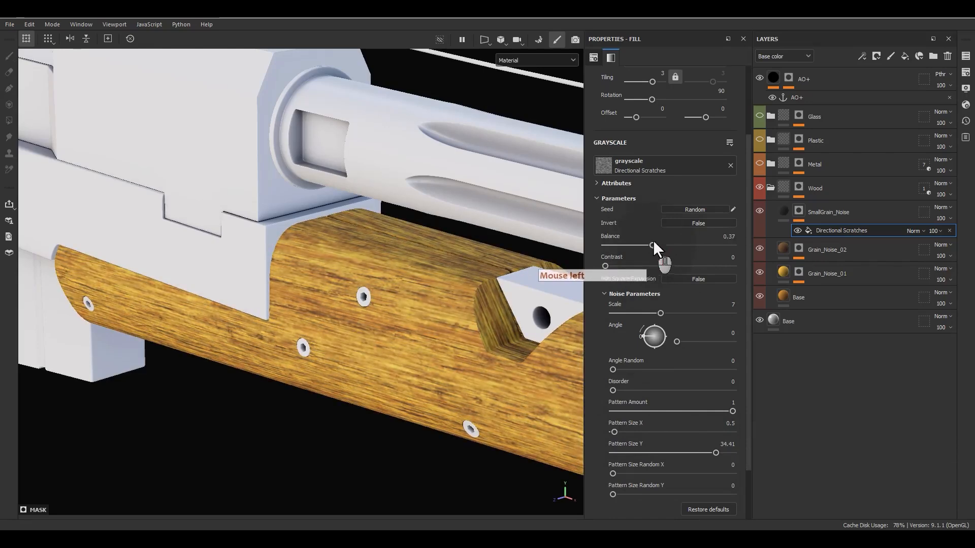
- Unlink the tiling values of the Directional Scratches fill and set the second one to 5
scroll(655, 153, "up", 3)
left_click(675, 169)
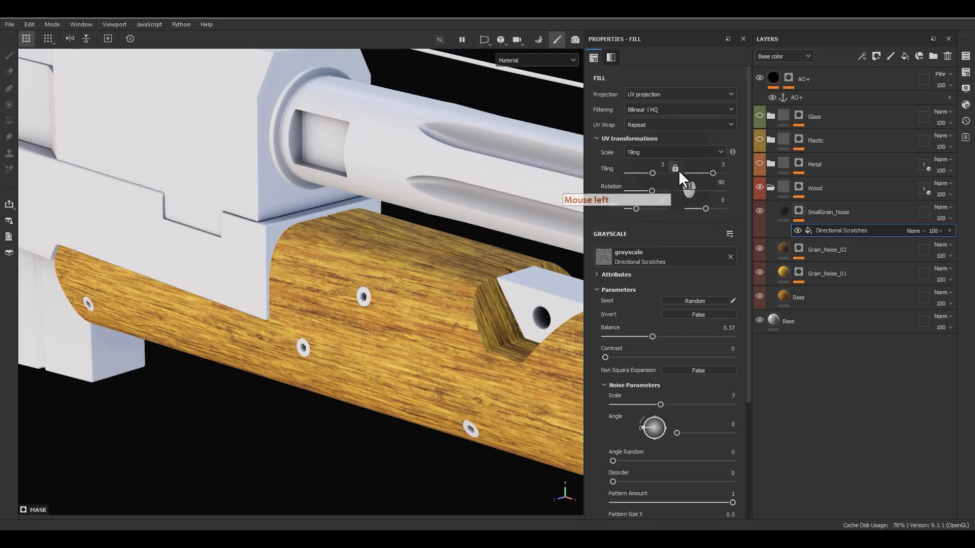
double_click(722, 165)
type("5")
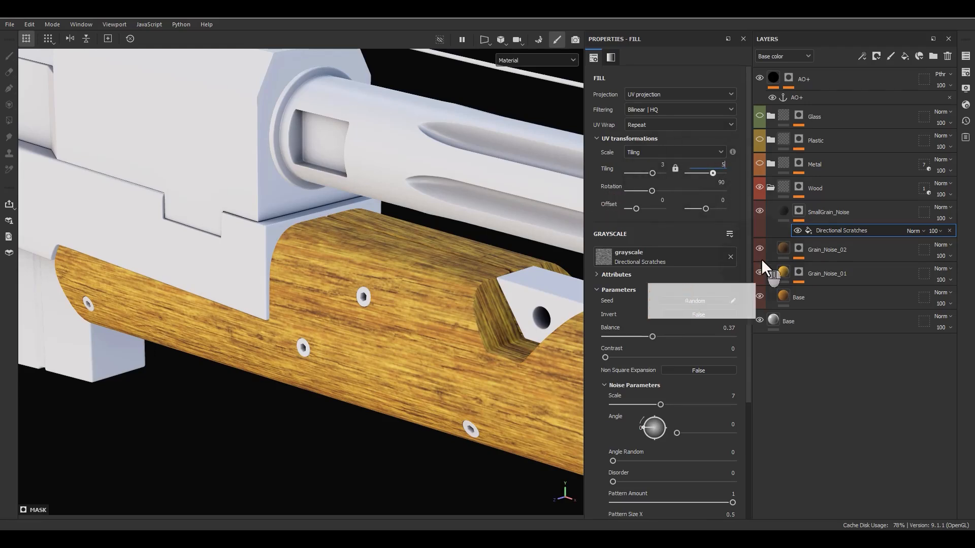
key("Return")
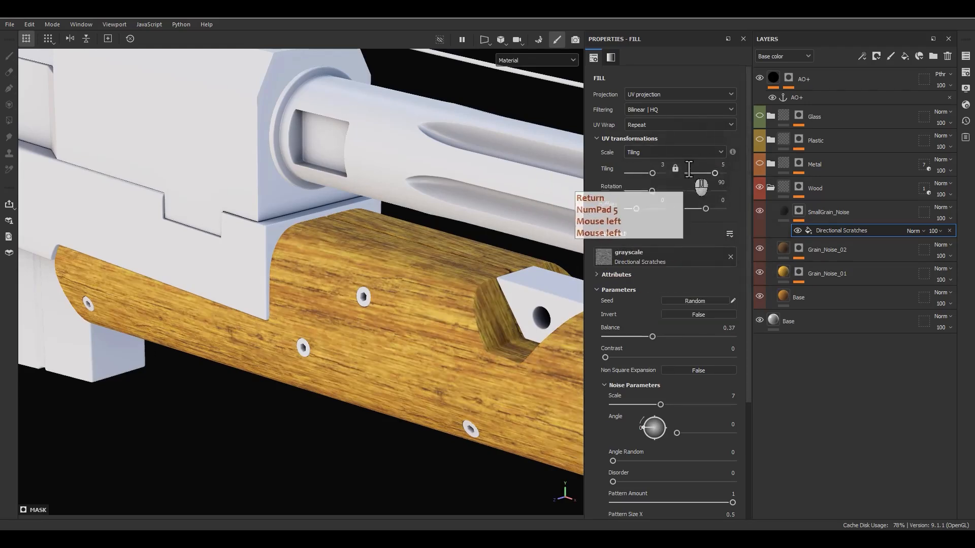
- Add a filter above Directional Scratches in the SmallGrain_Noise mask, search for "wa" and assign Warp
middle_click_drag(364, 355, 322, 335, "alt")
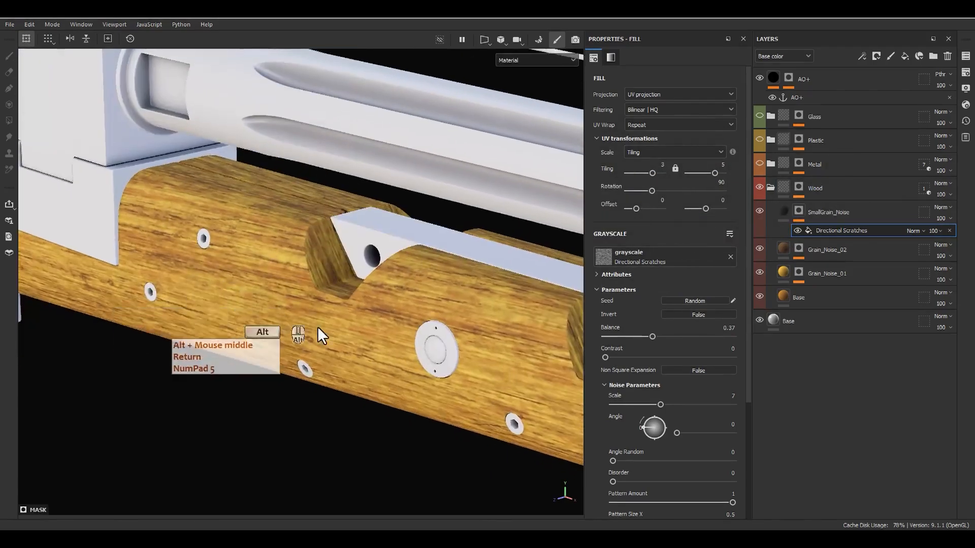
left_click_drag(318, 329, 508, 236, "alt")
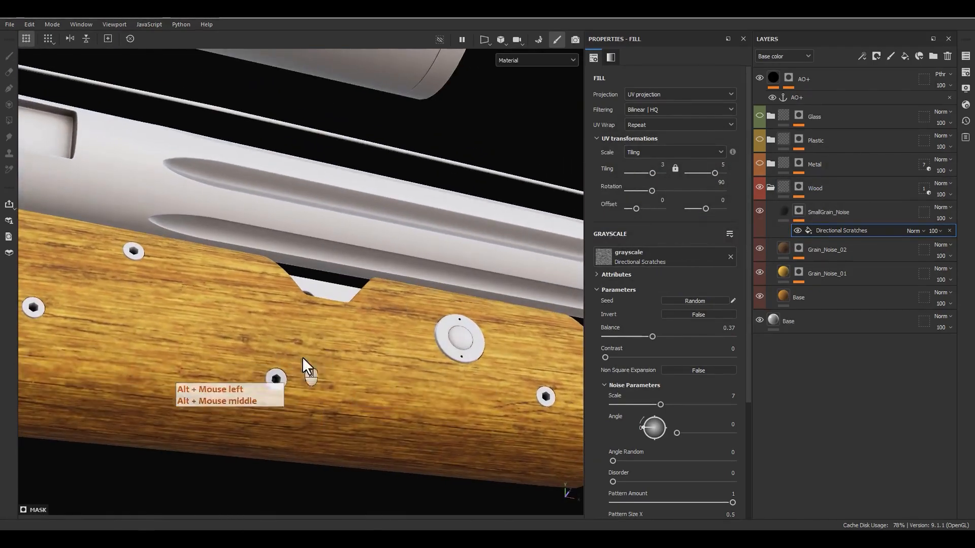
left_click_drag(303, 359, 211, 403, "alt")
right_click_drag(211, 403, 398, 283, "alt")
middle_click_drag(398, 282, 459, 304, "alt")
left_click_drag(460, 305, 719, 255, "alt")
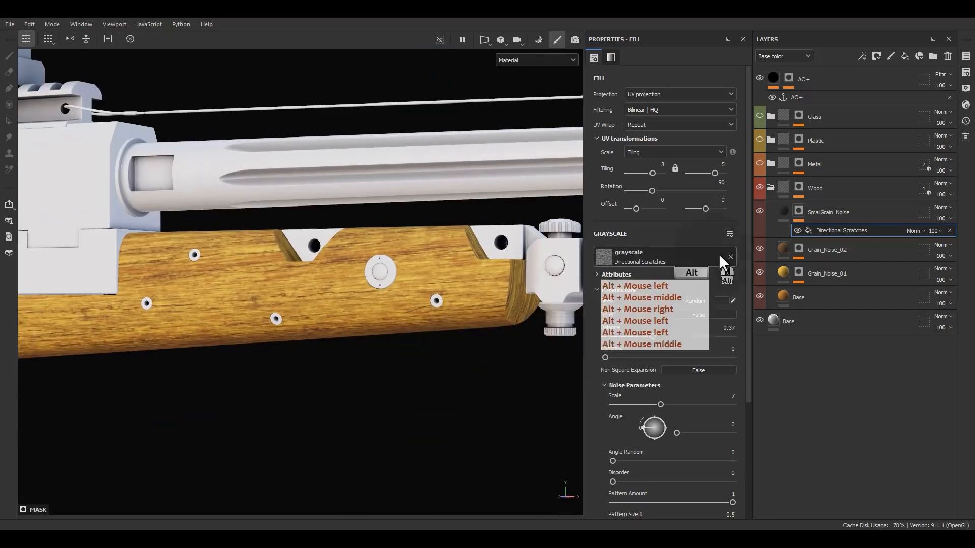
right_click(842, 231)
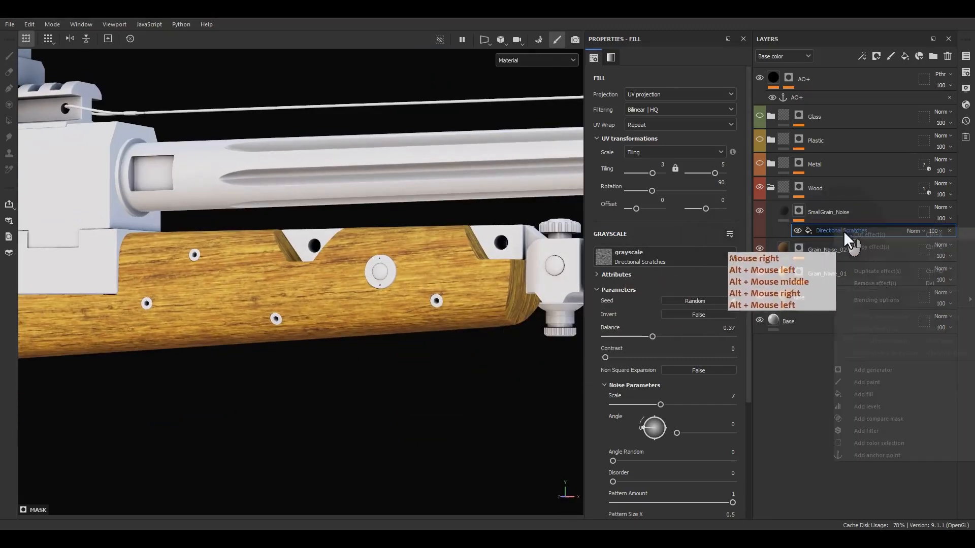
left_click(866, 430)
left_click(668, 86)
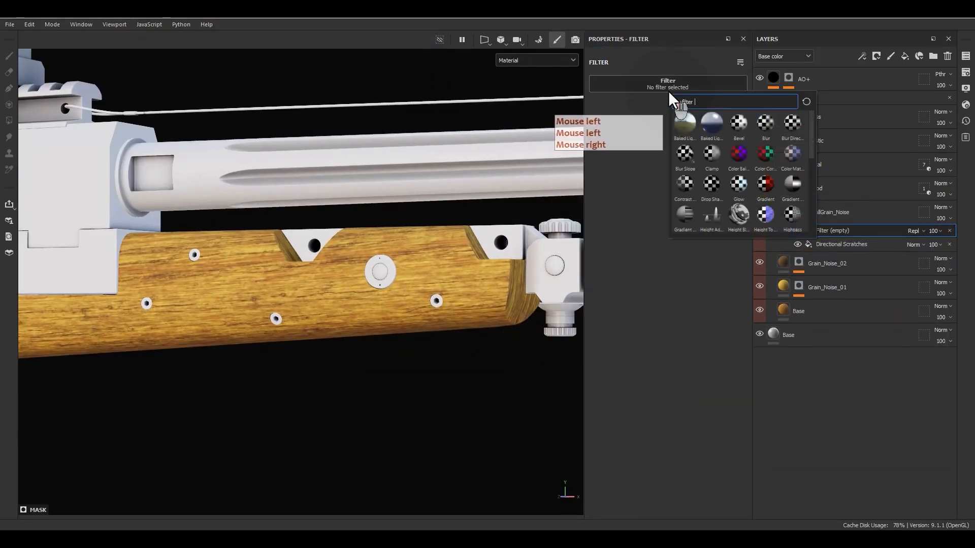
type("wa")
left_click(687, 159)
- Set the Warp filter's intensity divider to 100 and its intensity to 0.263
scroll(429, 263, "up", 4)
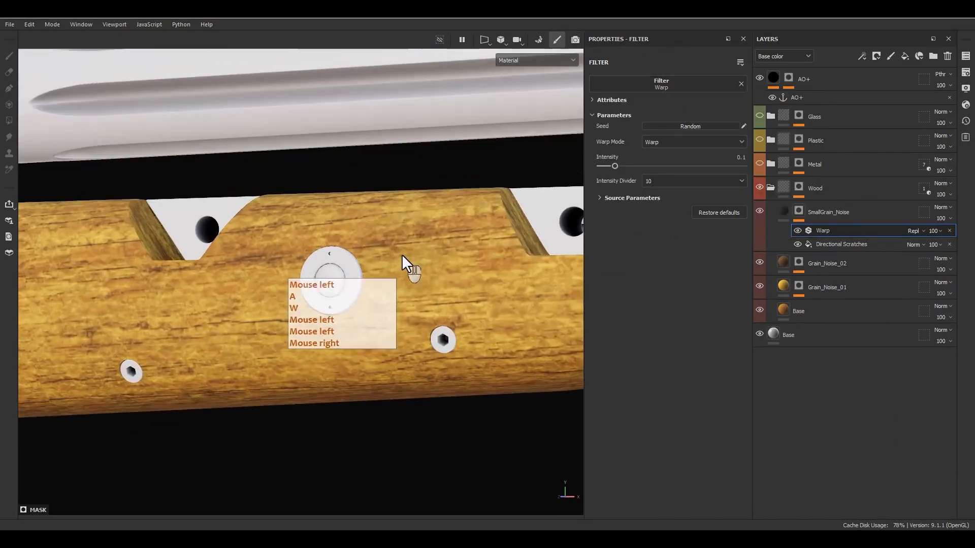
left_click(650, 183)
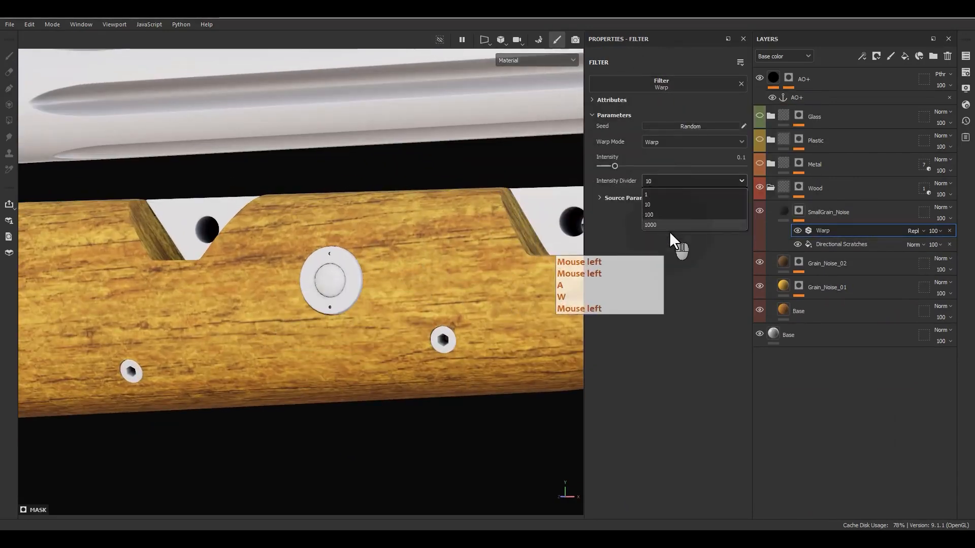
left_click(656, 214)
left_click_drag(611, 166, 637, 159)
- Add a second Warp filter above the first one in the SmallGrain_Noise mask
right_click(818, 234)
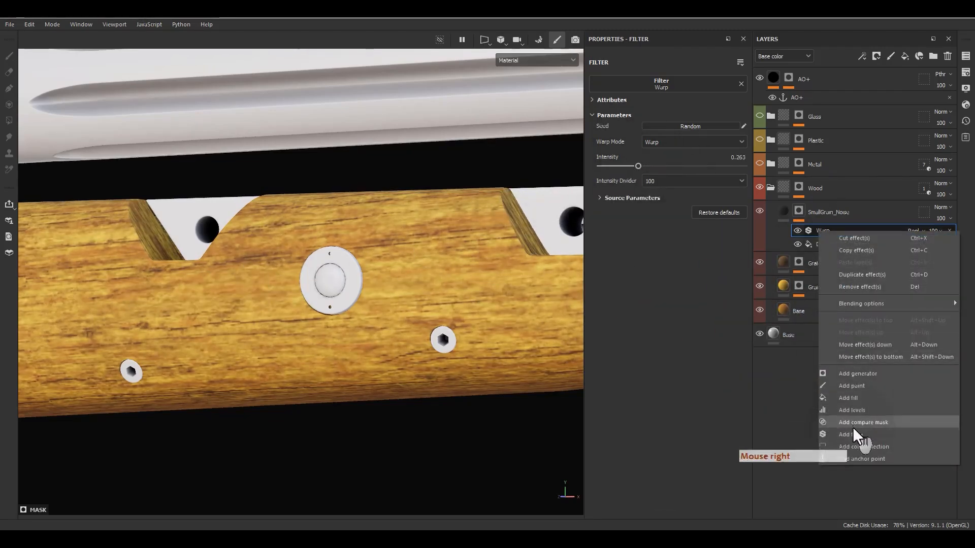
left_click(853, 434)
left_click(661, 84)
left_click(679, 148)
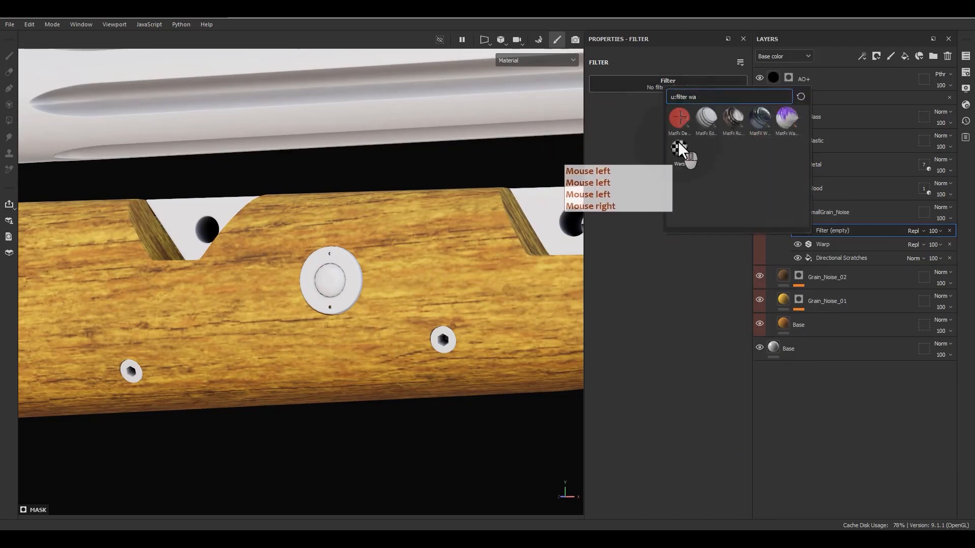
- Display the SmallGrain_Noise mask alone on the model and hide both Warp filters to examine the bare scratches
left_click(798, 210, "alt")
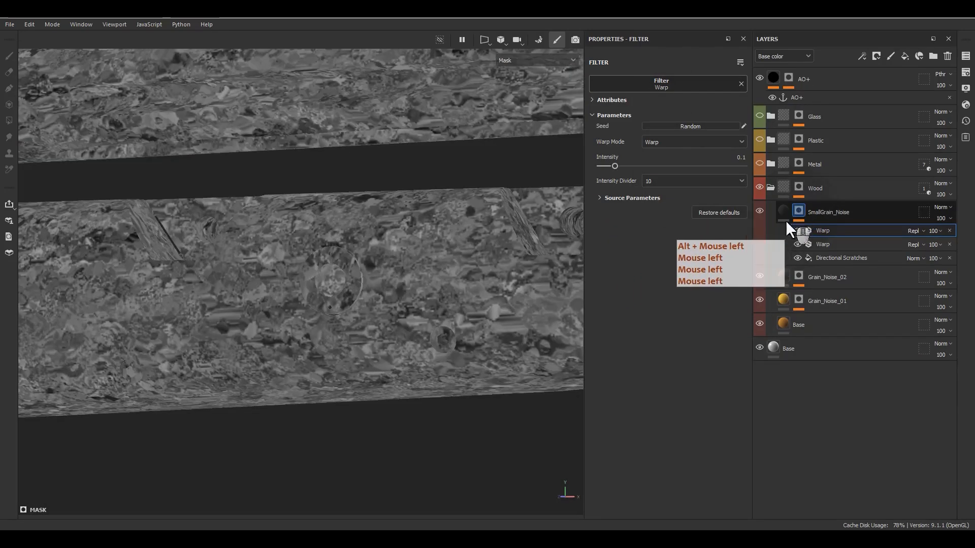
left_click_drag(797, 231, 796, 242)
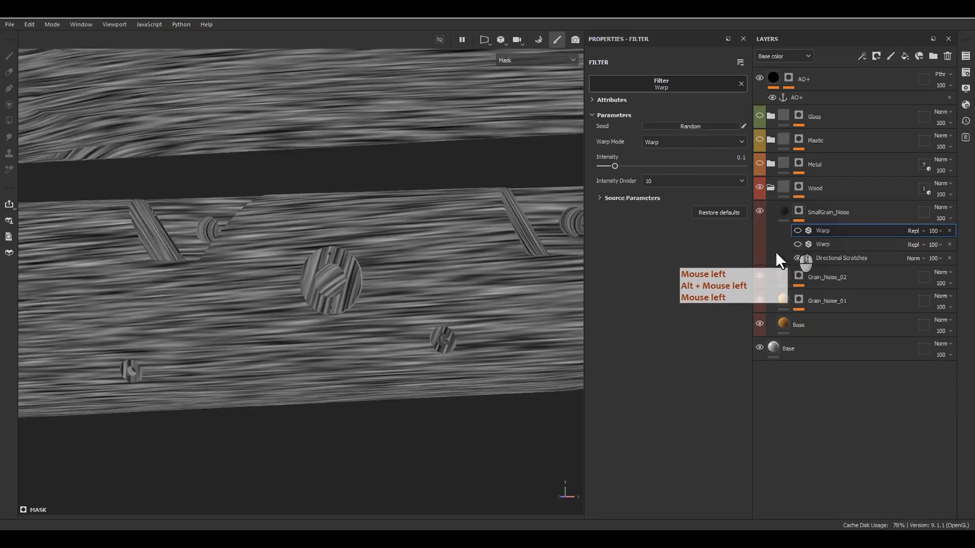
left_click_drag(504, 284, 445, 281, "alt")
left_click(797, 245)
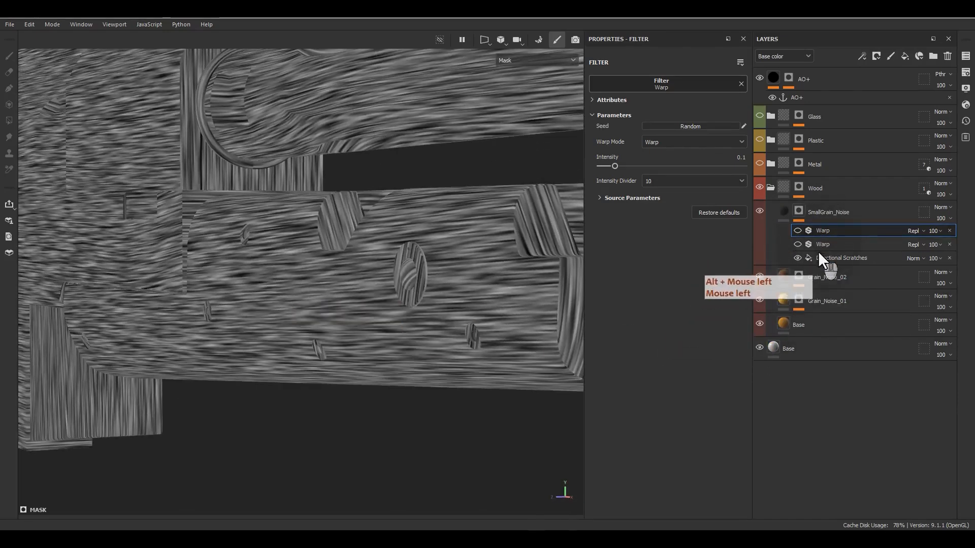
- Set the contrast of the Directional Scratches fill to 0.72 and its balance to 0.3
left_click(818, 253)
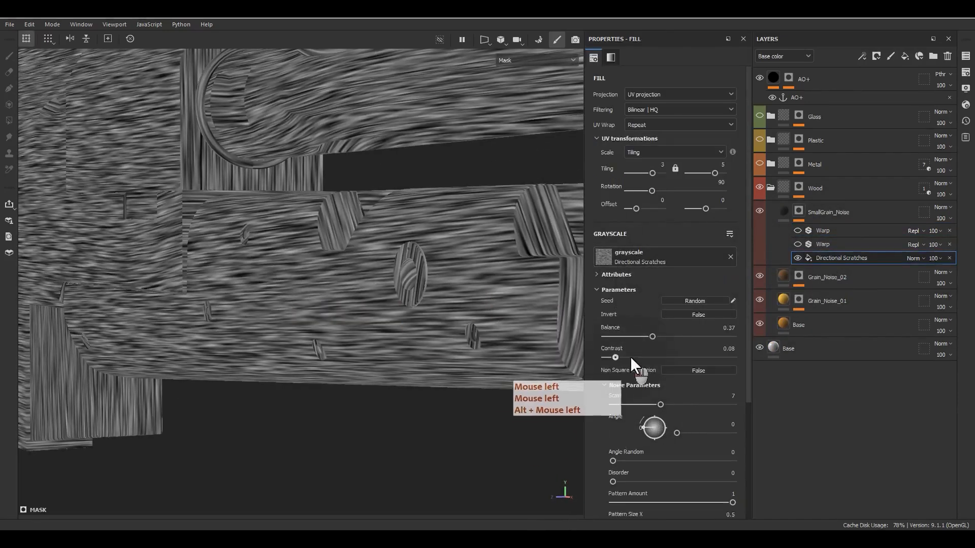
left_click_drag(629, 356, 643, 336)
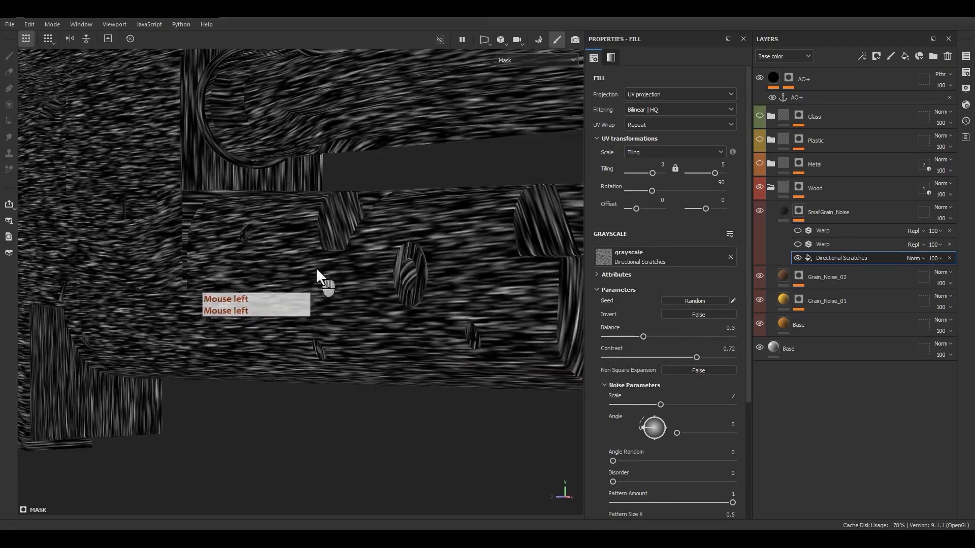
left_click_drag(316, 269, 512, 292, "alt")
- Show the lower Warp filter again and reduce its intensity to 0.093
left_click(798, 244)
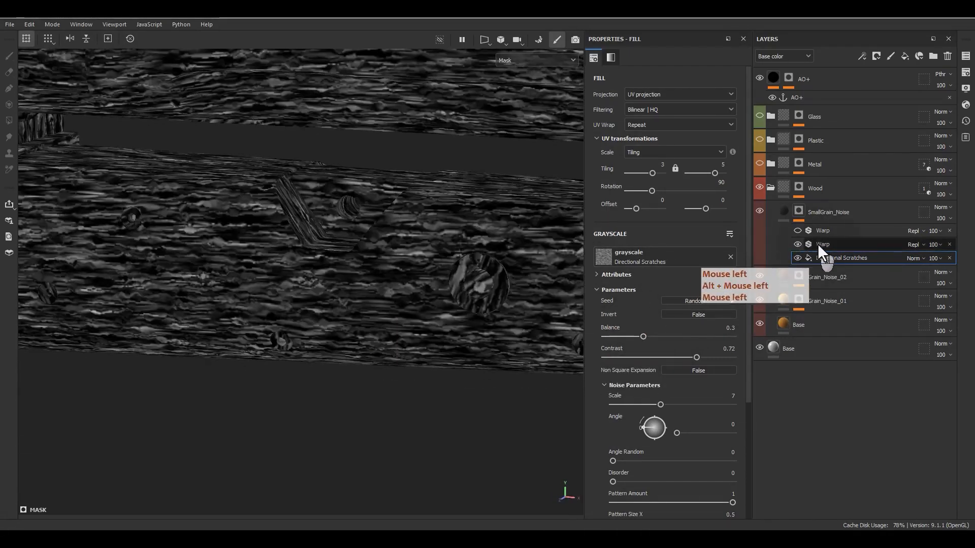
left_click(820, 243)
mouse_move(629, 165)
left_mouse_down()
mouse_move(605, 167)
mouse_move(613, 167)
left_mouse_up()
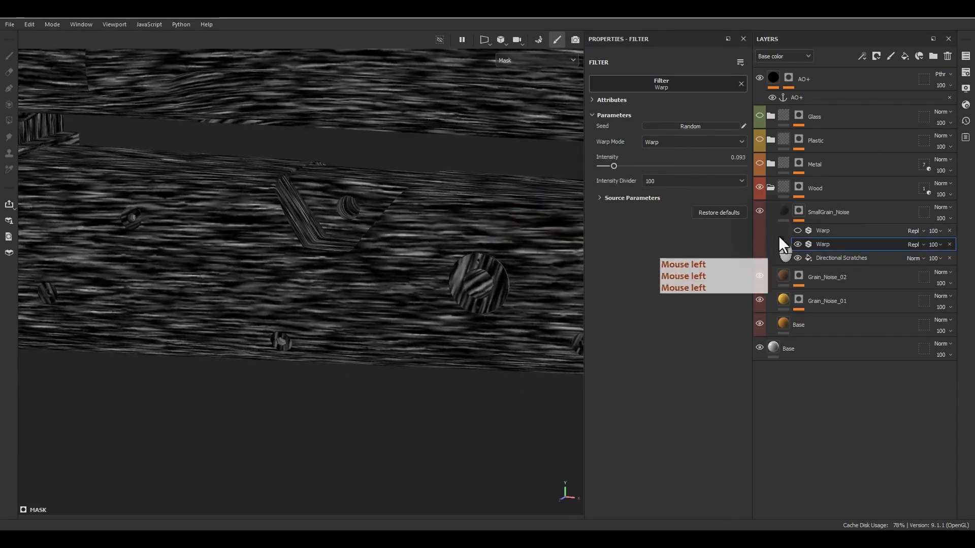
- Show the upper Warp filter again and set its source tiling to 7.4 and intensity to 0.007
left_click(797, 231)
left_click(820, 230)
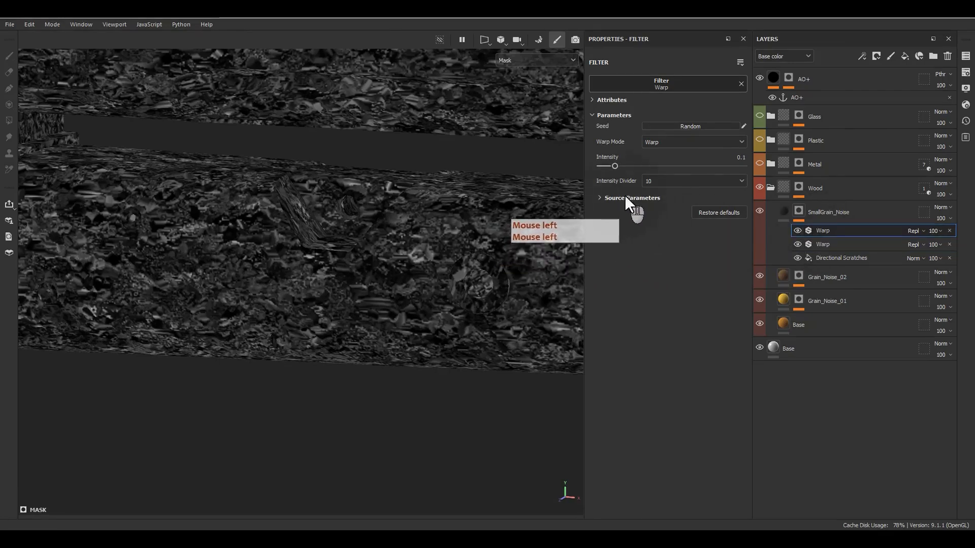
left_click(653, 182)
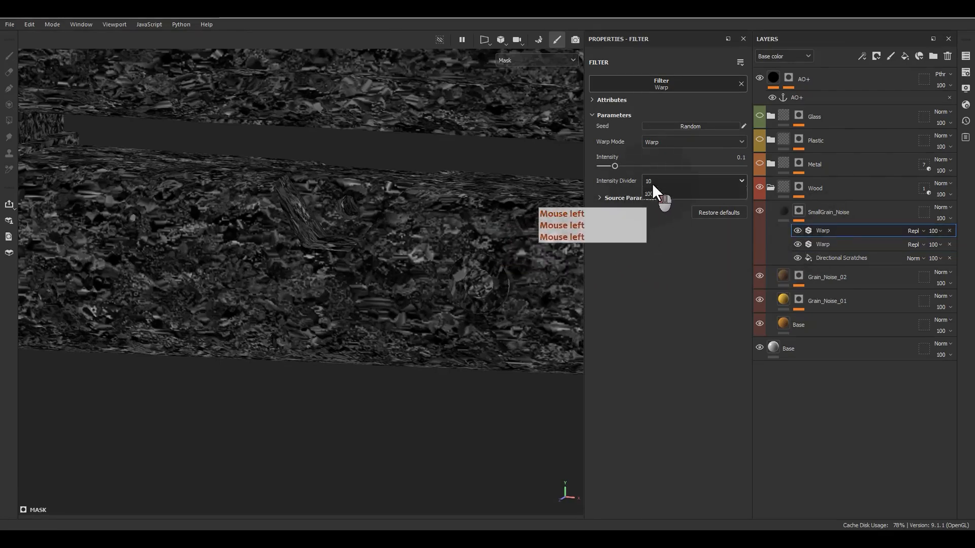
left_click(625, 199)
left_click_drag(619, 298, 668, 298)
left_click_drag(614, 166, 601, 164)
left_click_drag(533, 213, 680, 302, "alt")
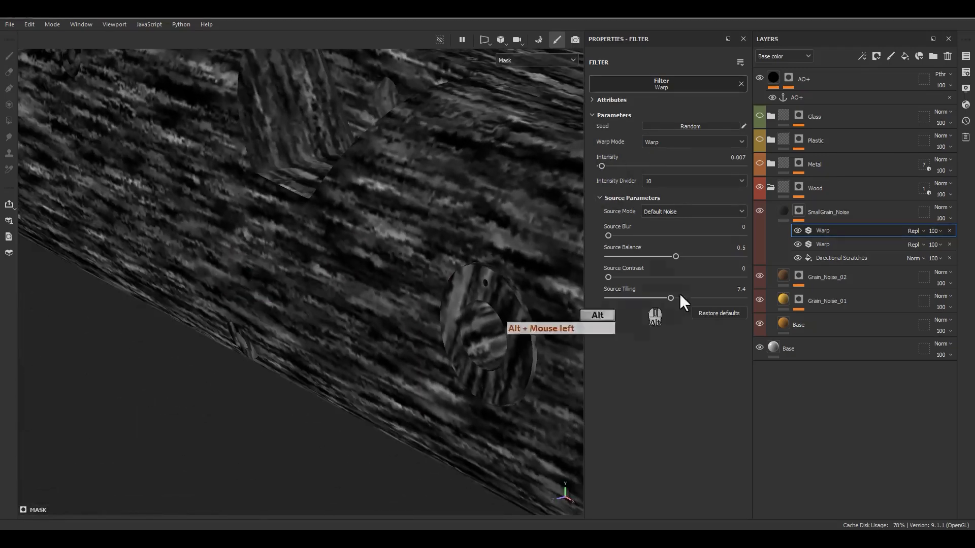
- Add a fill on top of the SmallGrain_Noise mask effects, search for "grunge 007" and assign Grunge Map 007 as its grayscale
right_click(823, 230)
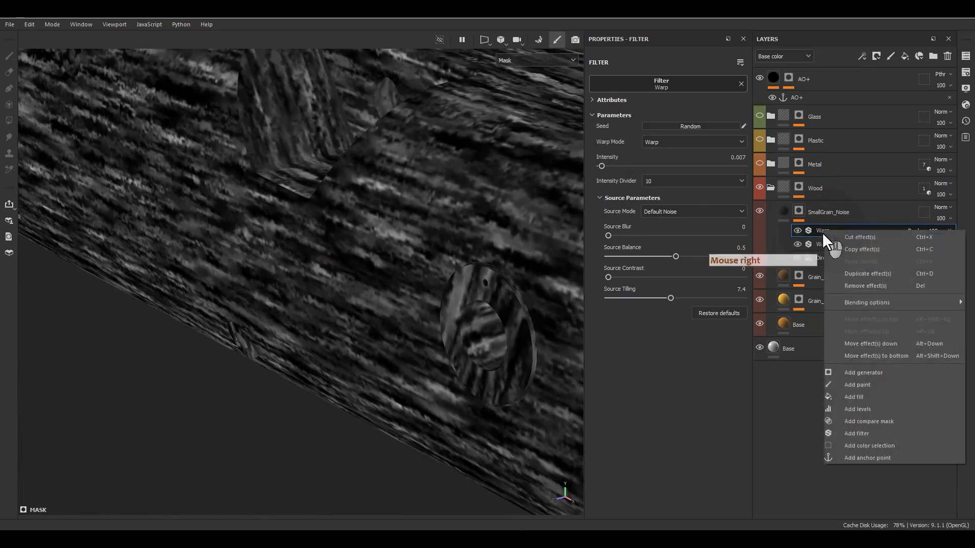
left_click(854, 398)
left_click(663, 255)
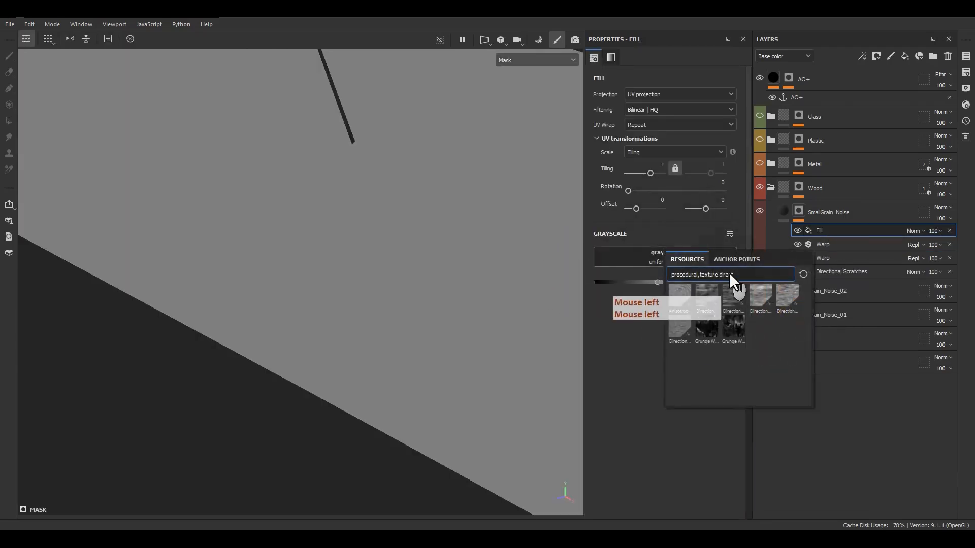
double_click(726, 275)
type("gru")
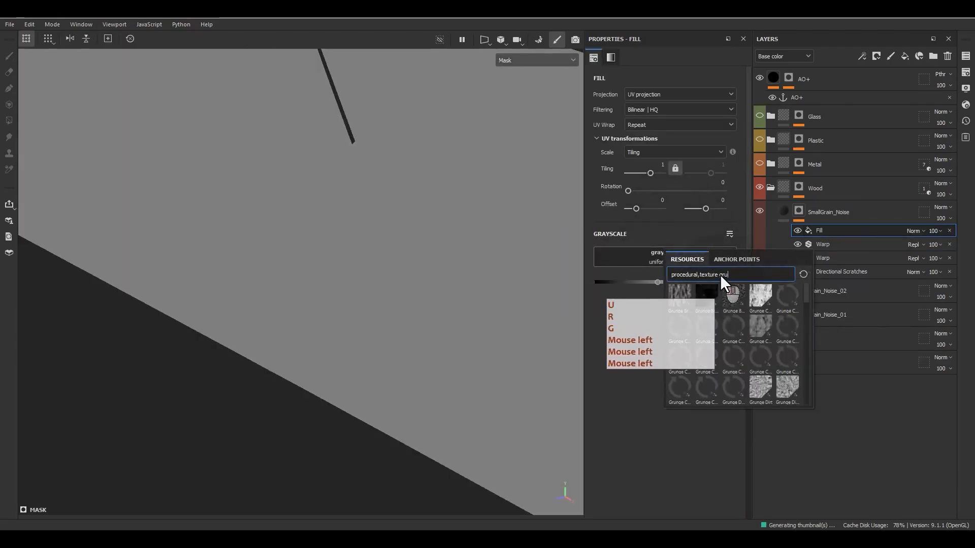
type("nge 007")
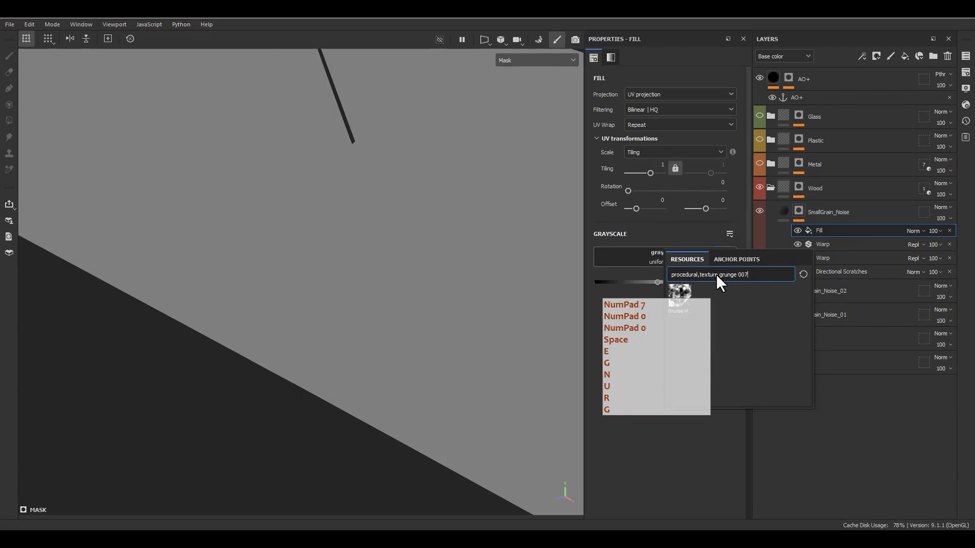
left_click(678, 294)
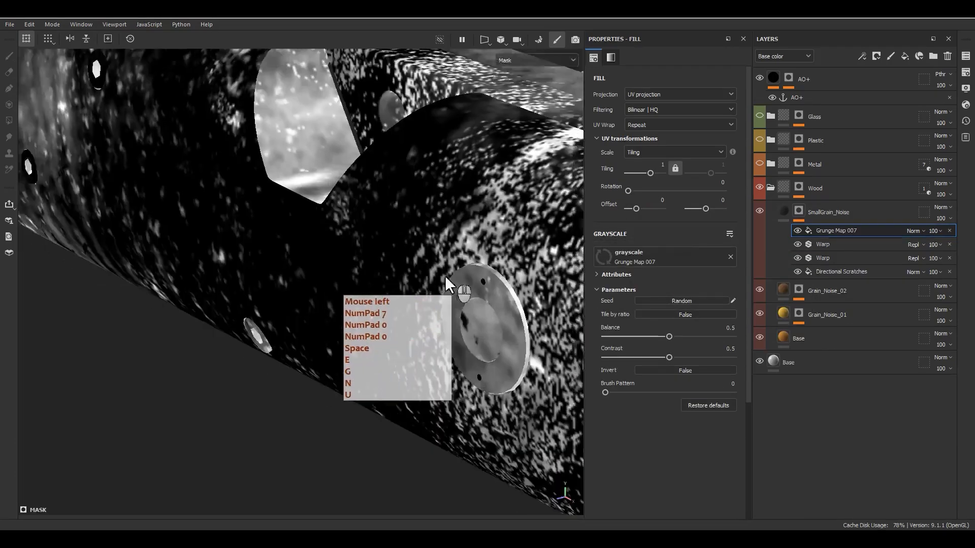
scroll(428, 277, "down", 5)
middle_click_drag(429, 277, 410, 324, "alt")
right_click_drag(410, 324, 378, 312, "alt")
left_click_drag(378, 312, 401, 302, "alt")
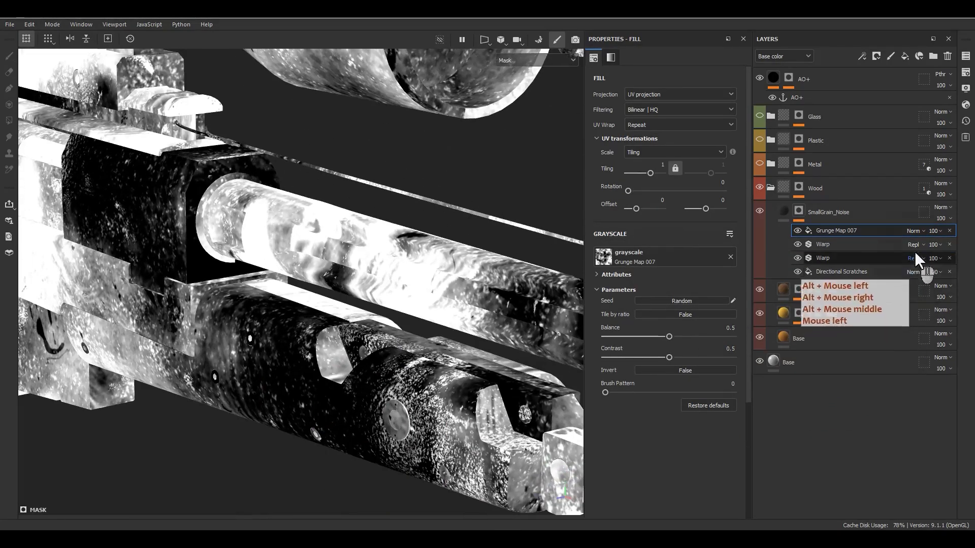
- Set the Grunge Map 007 fill in the SmallGrain_Noise mask to Subtract blending and its tiling to 4
left_click(914, 231)
left_click(924, 109)
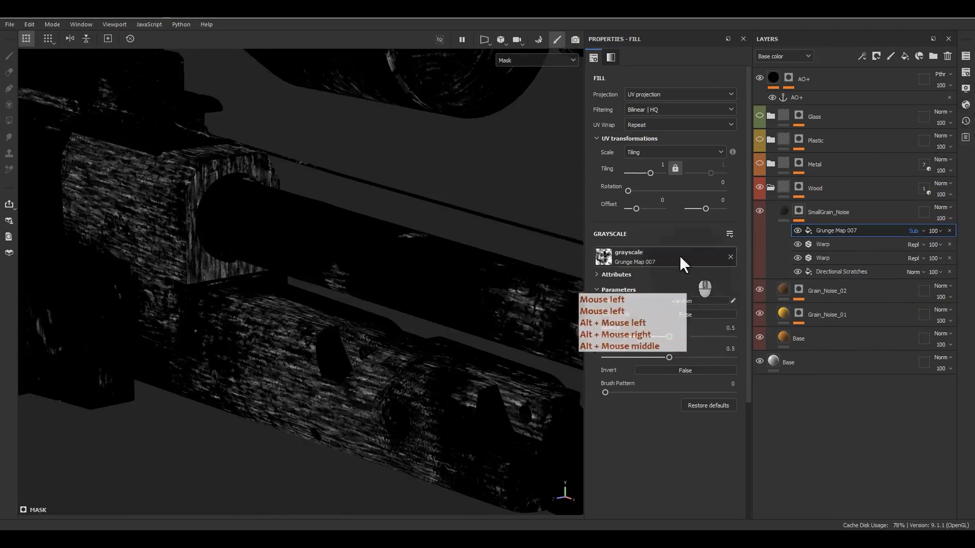
left_click(663, 166)
type("4")
key("Return")
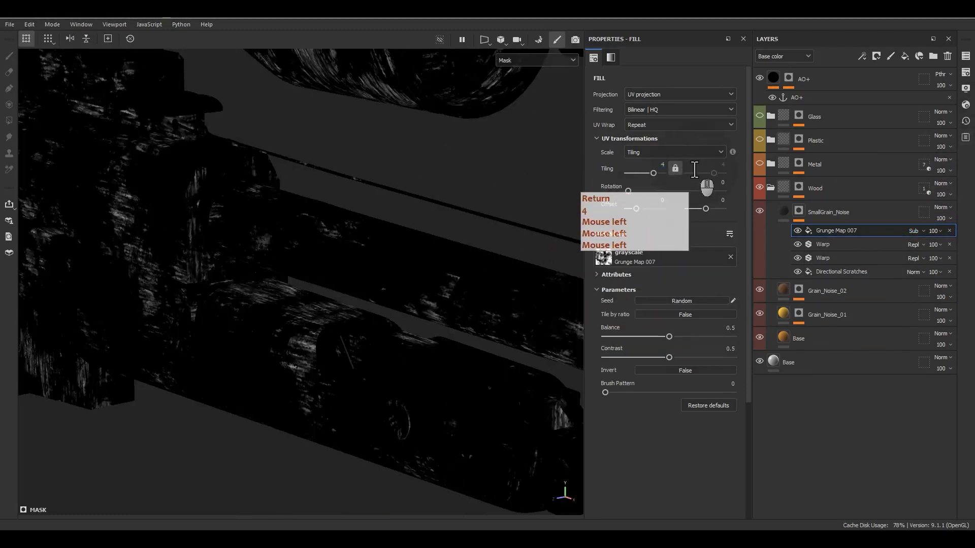
middle_click_drag(438, 334, 485, 315, "alt")
left_click_drag(485, 316, 568, 282, "alt")
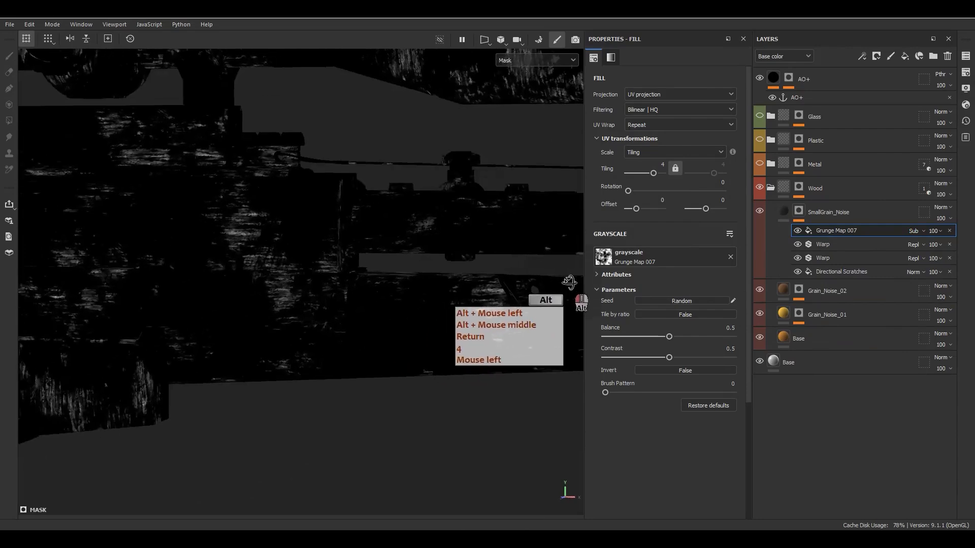
- Set the Grunge Map 007 fill's contrast to 0.14 and balance to 0.31, trying the inverted pattern before restoring it
mouse_move(662, 334)
left_mouse_down()
mouse_move(621, 358)
mouse_move(635, 335)
mouse_move(651, 332)
left_mouse_up()
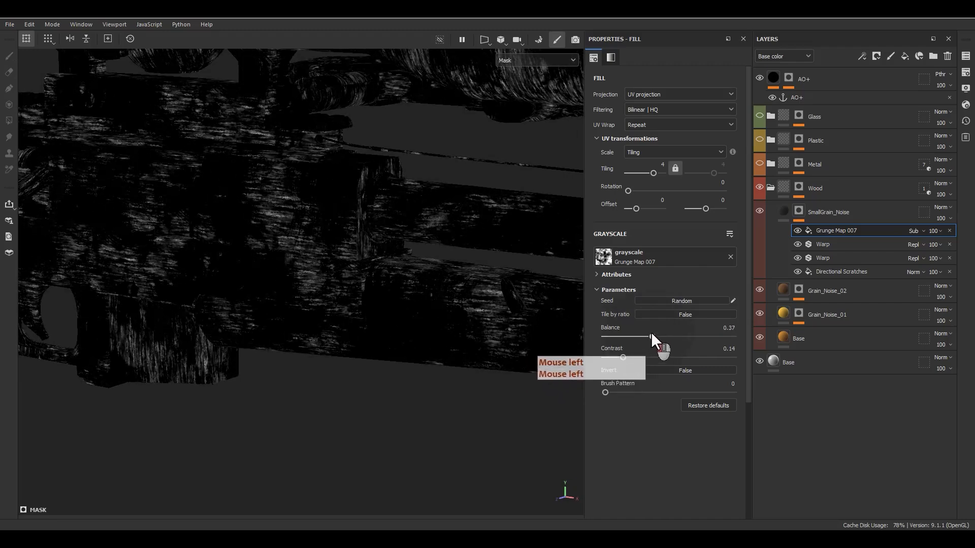
middle_click_drag(467, 348, 200, 285, "alt")
left_click_drag(200, 285, 577, 320, "alt")
left_click(692, 317)
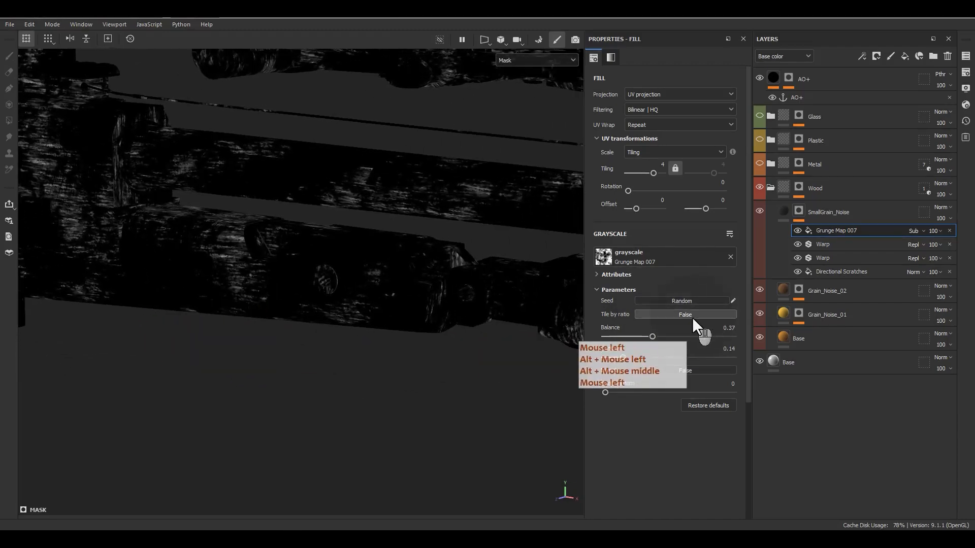
left_click(685, 370)
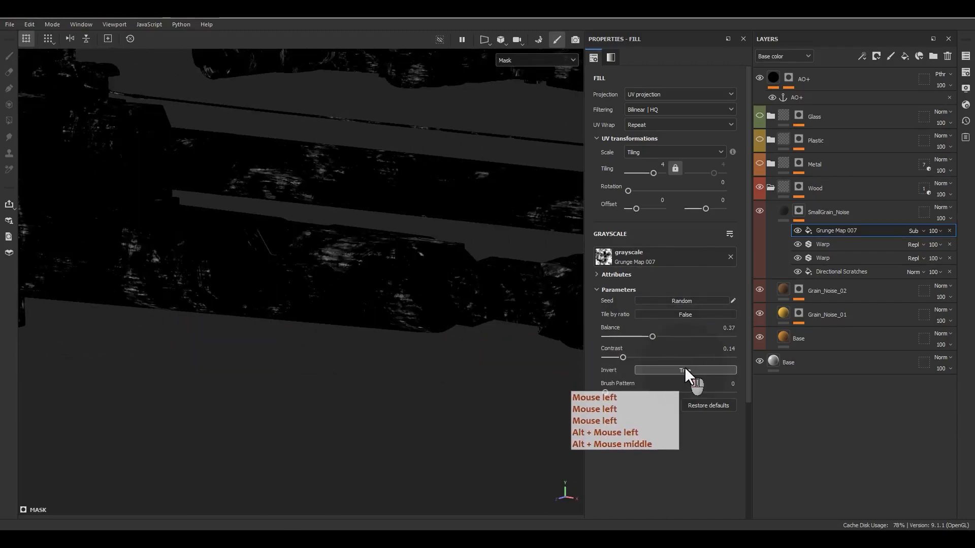
left_click(684, 370)
left_click_drag(652, 337, 644, 333)
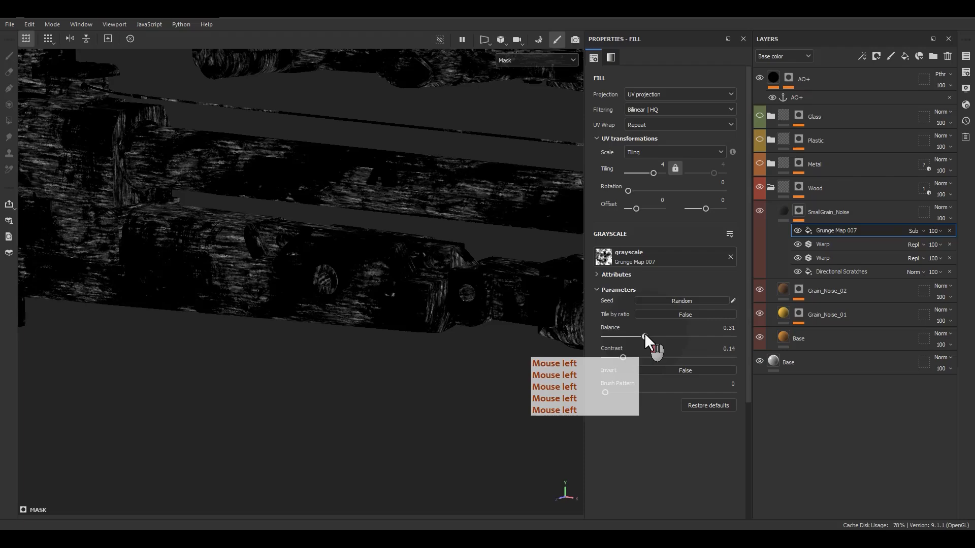
left_click_drag(370, 292, 345, 307, "alt")
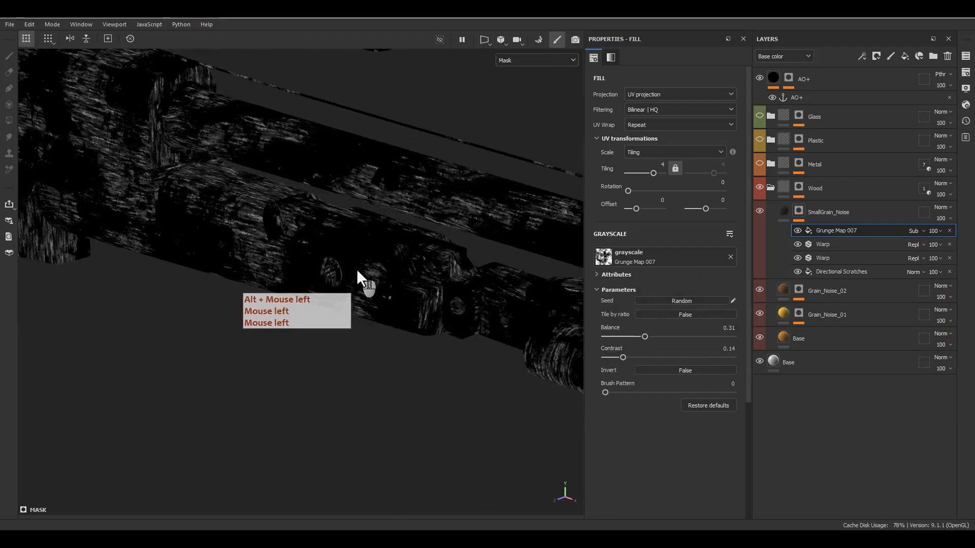
- Compare the wooden handguard with the SmallGrain_Noise layer hidden and shown in the material view
left_click(776, 215)
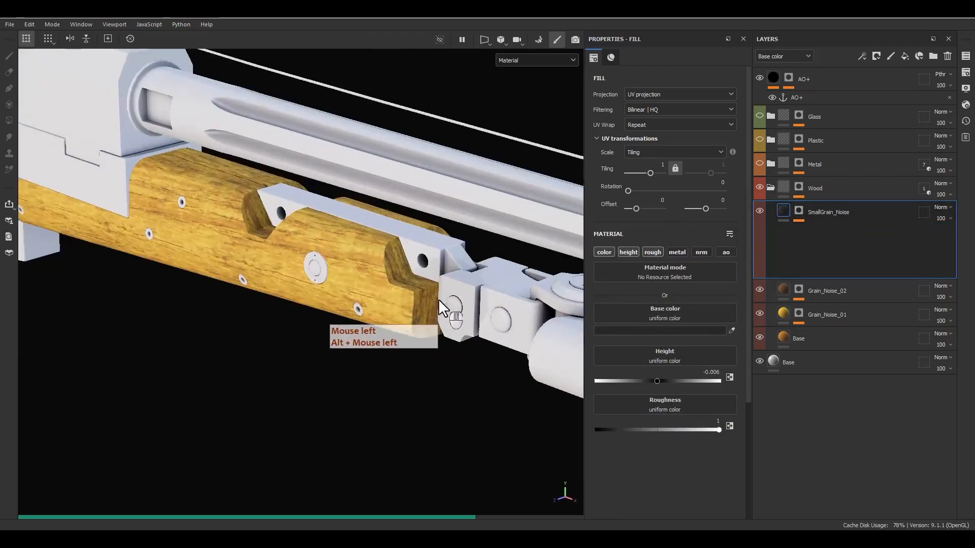
scroll(438, 300, "up", 4)
middle_click_drag(352, 285, 435, 341, "alt")
left_click_drag(434, 342, 500, 319, "alt")
left_click(759, 212)
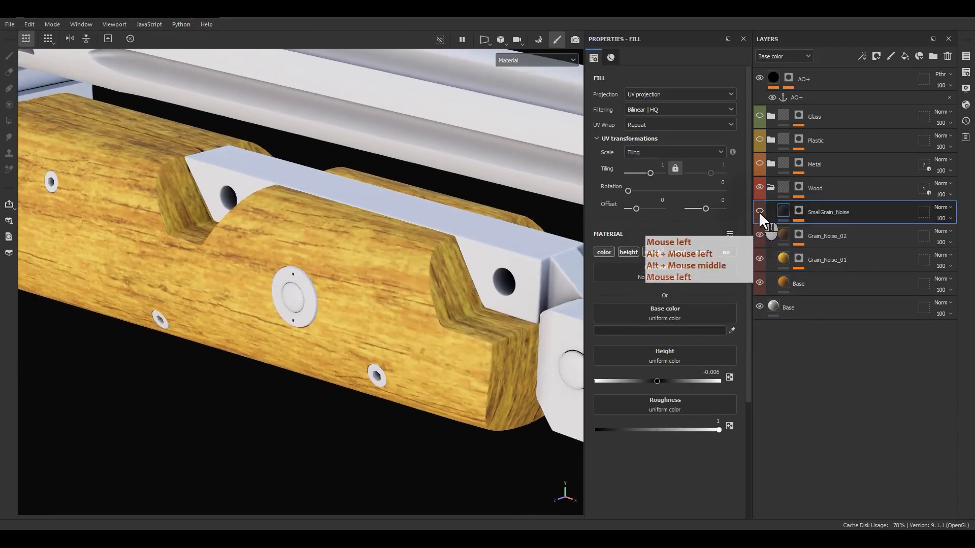
left_click(758, 211)
left_click(758, 212)
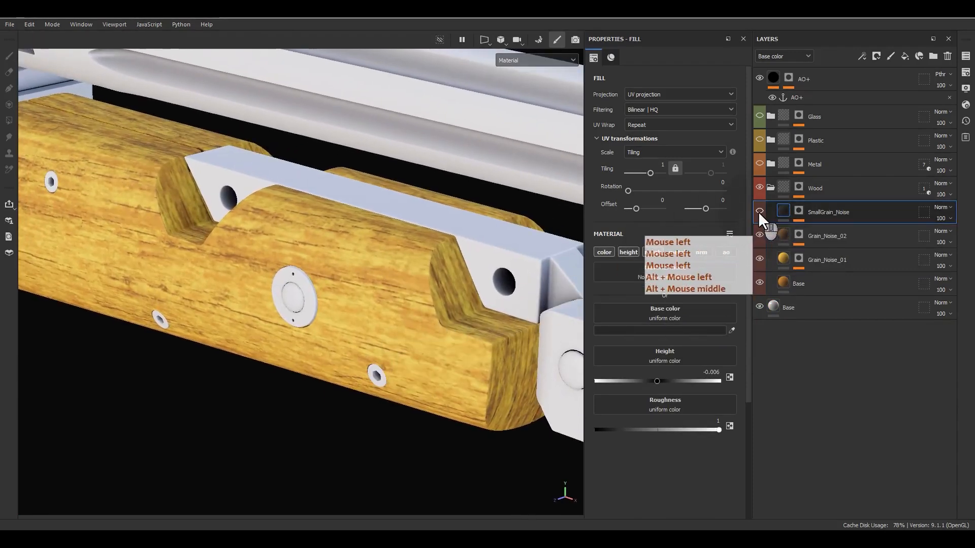
left_click(758, 211)
- Set the SmallGrain_Noise layer's base color to black (000000) and its blending mode to Soft light
left_click(662, 331)
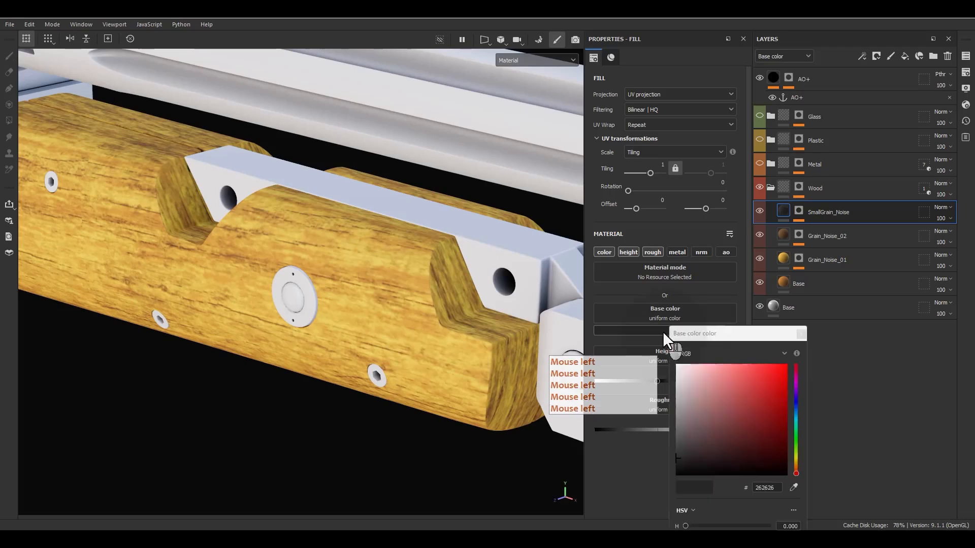
left_click(677, 464)
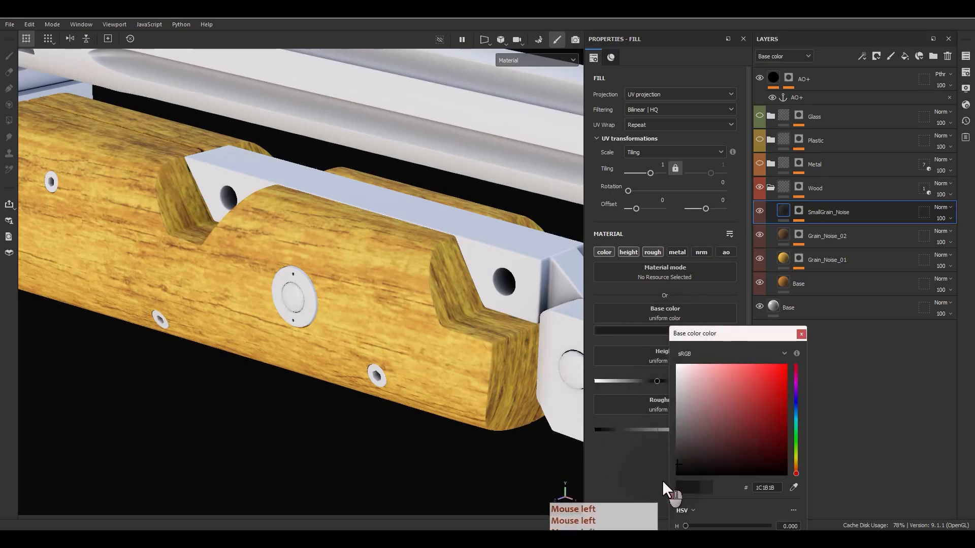
mouse_move(662, 481)
left_mouse_down()
mouse_move(645, 482)
mouse_move(470, 144)
mouse_move(463, 458)
left_mouse_up()
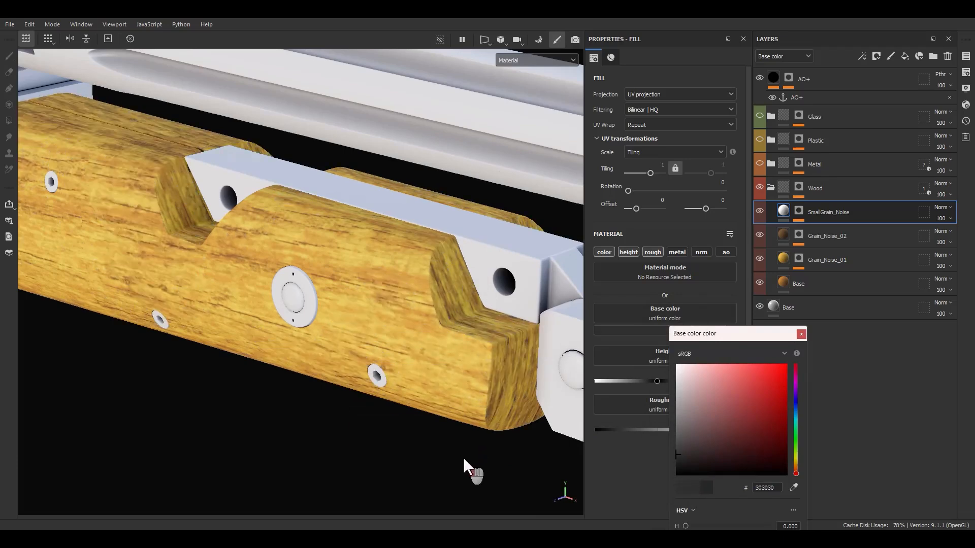
left_click(943, 208)
left_click(915, 407)
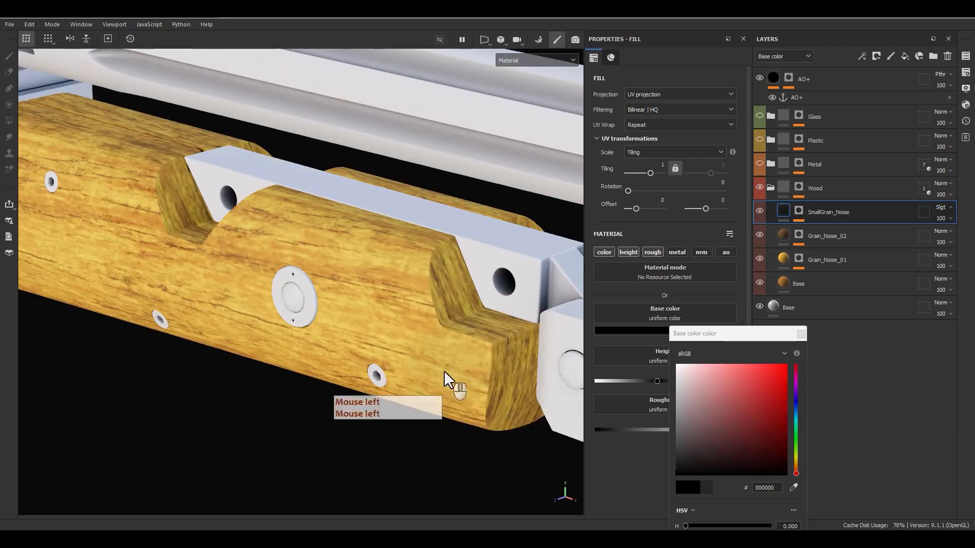
left_click_drag(445, 380, 487, 378, "alt")
right_click_drag(487, 378, 898, 385, "alt")
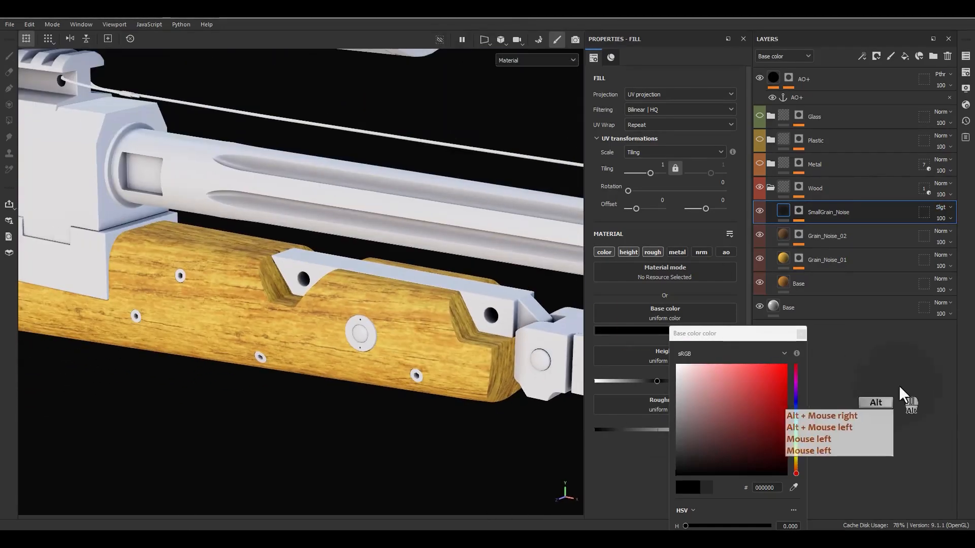
left_click(806, 334)
left_click(804, 334)
- Add a fill layer directly above the Base layer in the Wood folder and name it ColorVar
middle_click_drag(416, 356, 439, 331, "alt")
mouse_move(439, 331)
left_mouse_down("alt")
mouse_move(420, 328)
mouse_move(435, 329)
left_mouse_up("alt")
right_click_drag(435, 329, 835, 305, "alt")
left_click(832, 287)
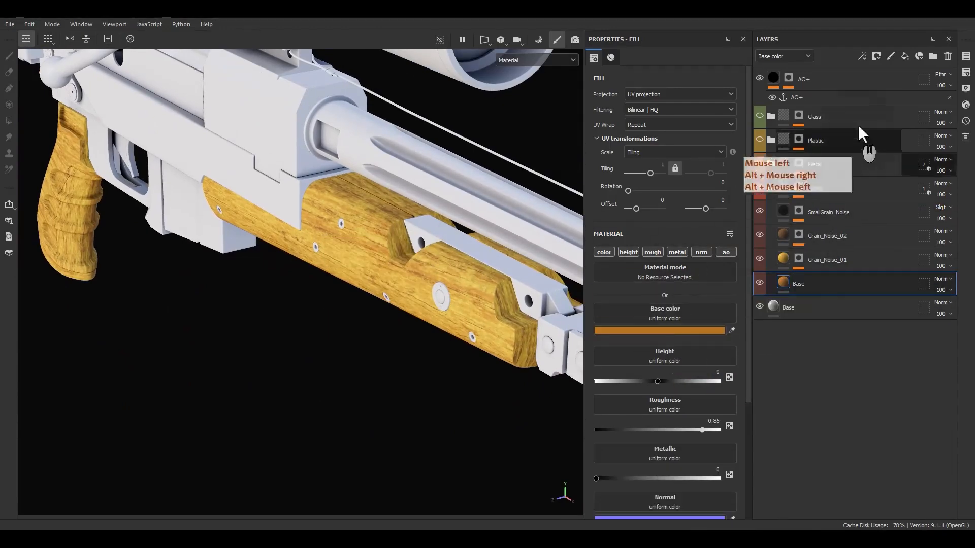
left_click(904, 57)
double_click(856, 284)
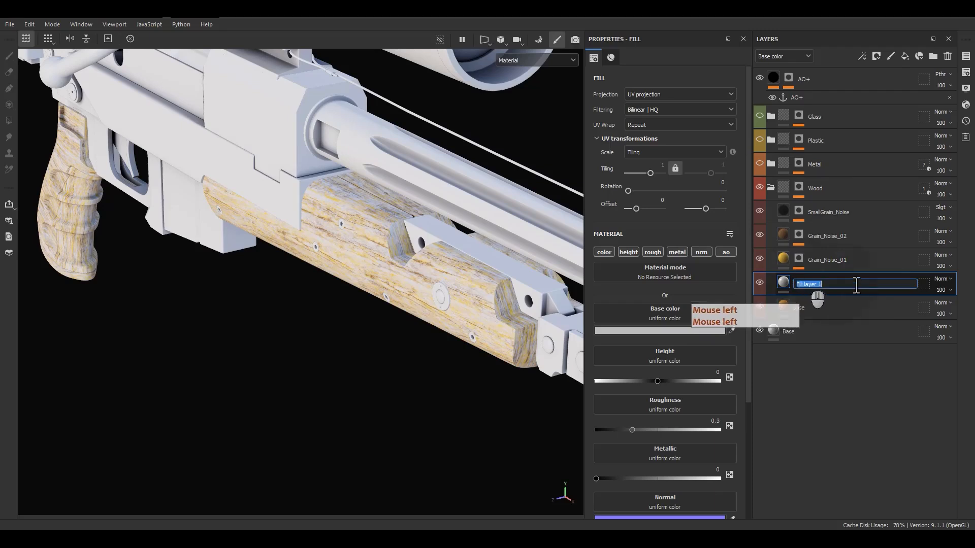
type("ColorVar")
key("Return")
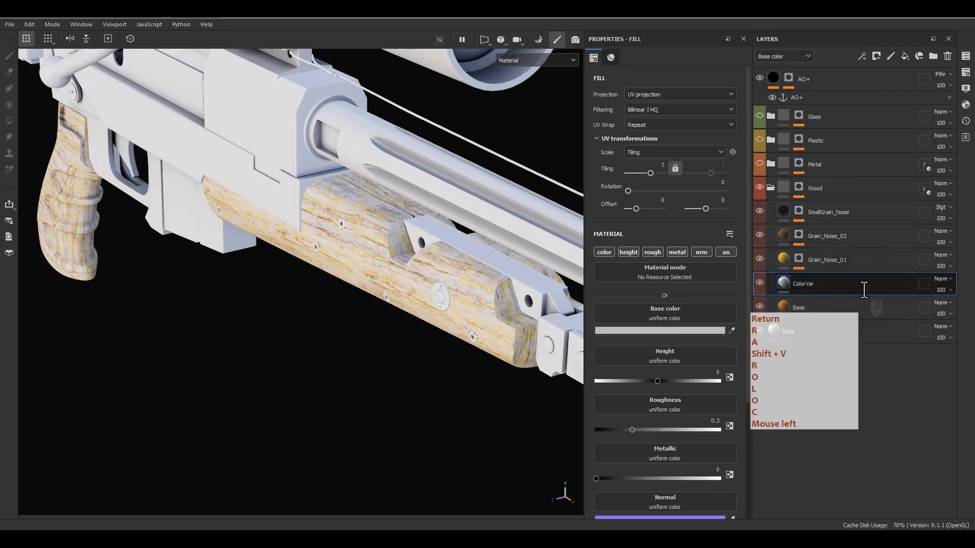
- Set the ColorVar layer's blending mode to Soft light and turn off all of its material channels
left_click(946, 281)
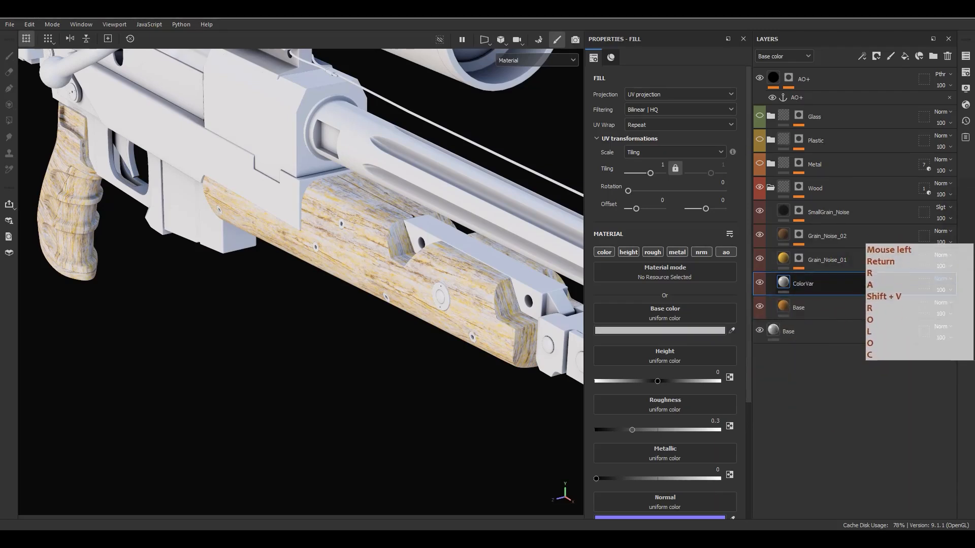
left_click(939, 285)
left_click(604, 253, "alt")
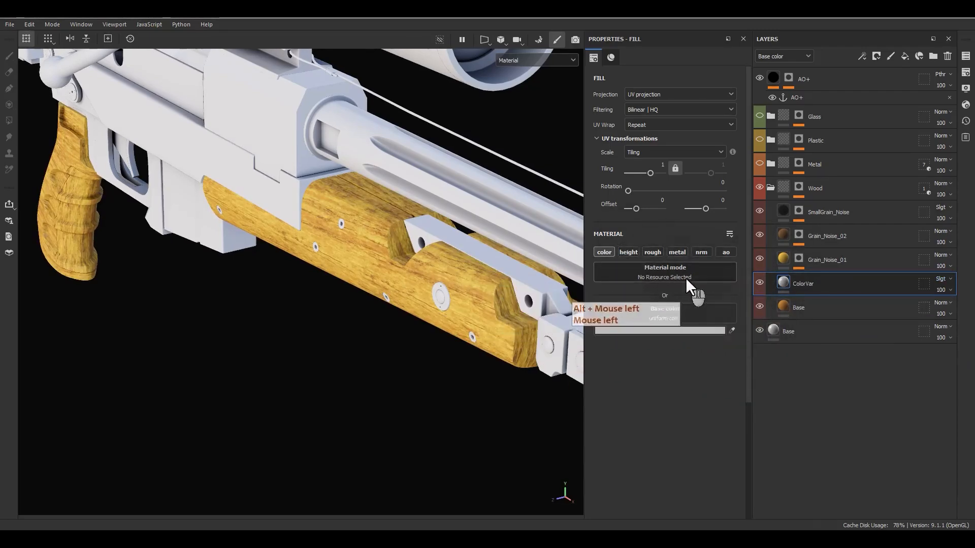
left_click(604, 252)
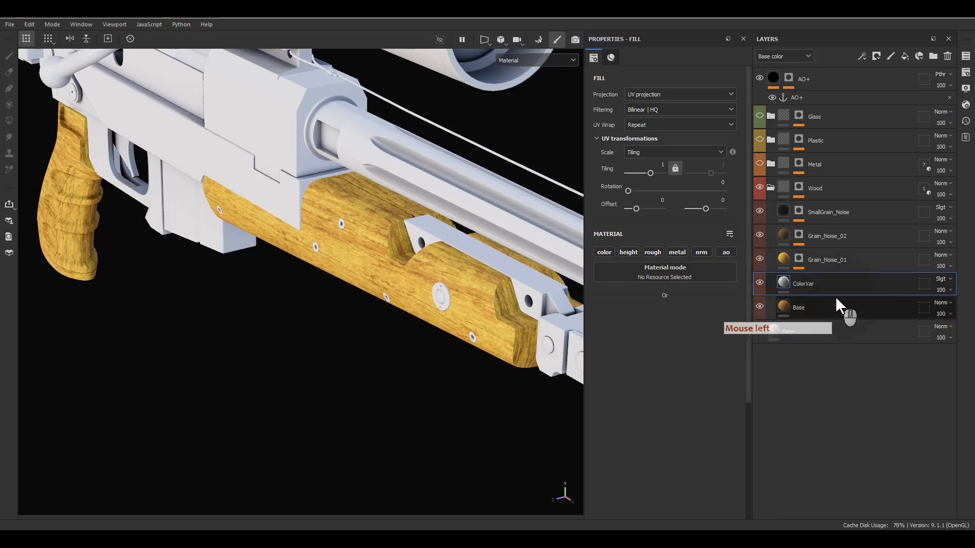
- Add a filter effect to the ColorVar layer, search for "hsl" and assign the HSL Perceptive filter
left_click_drag(836, 298, 800, 282)
right_click(800, 282)
left_click(835, 442)
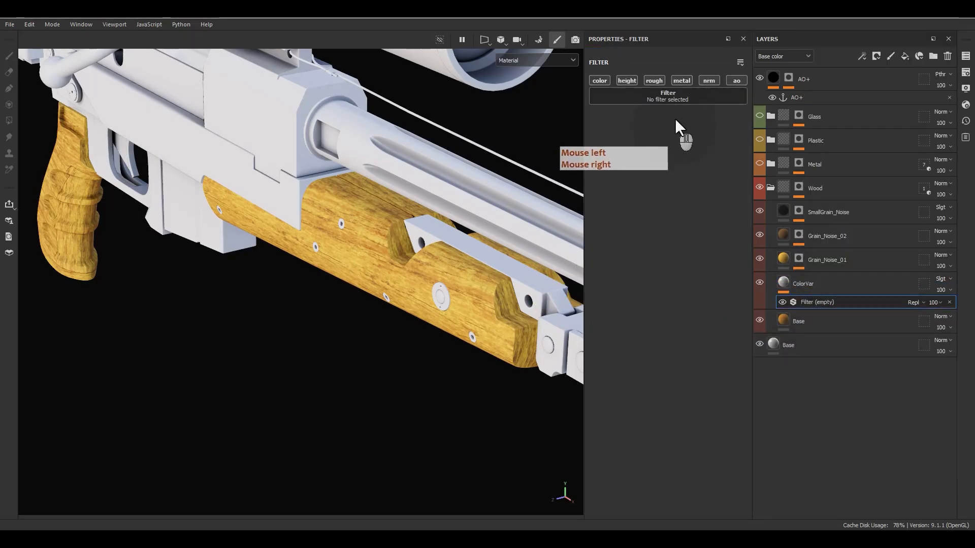
left_click(667, 97)
double_click(708, 105)
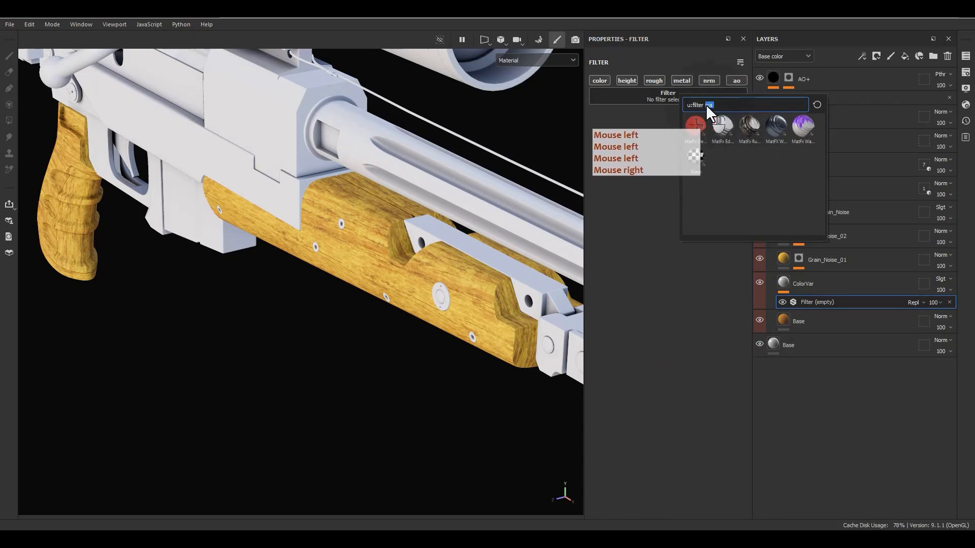
type("hsl")
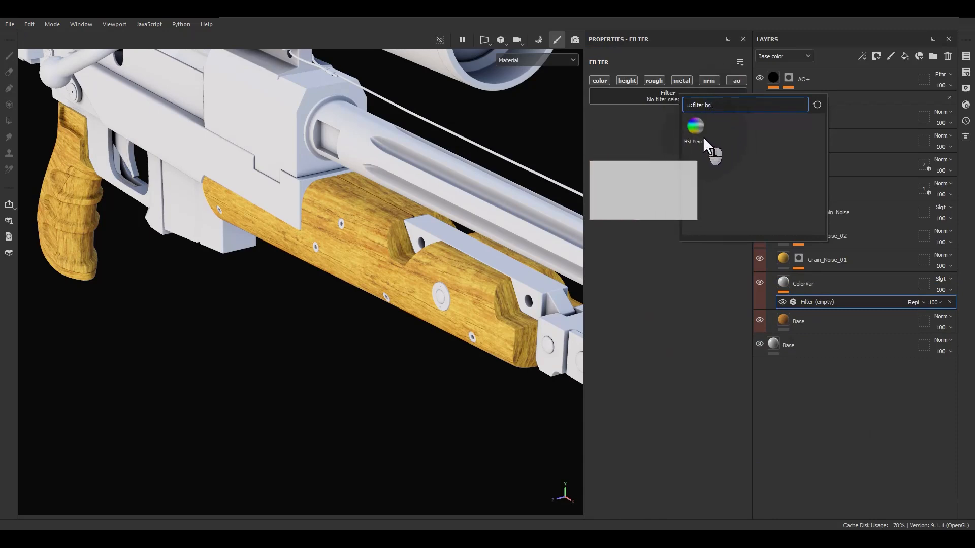
left_click(703, 138)
- Add a black mask to the ColorVar layer and give it a fill using Grunge Map 007 as grayscale
right_click(793, 197)
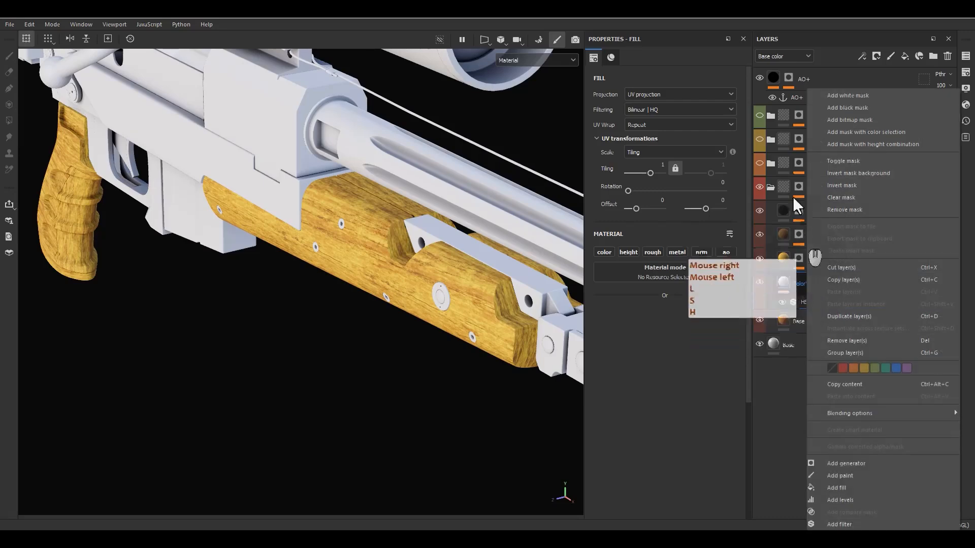
left_click(826, 103)
right_click(796, 287)
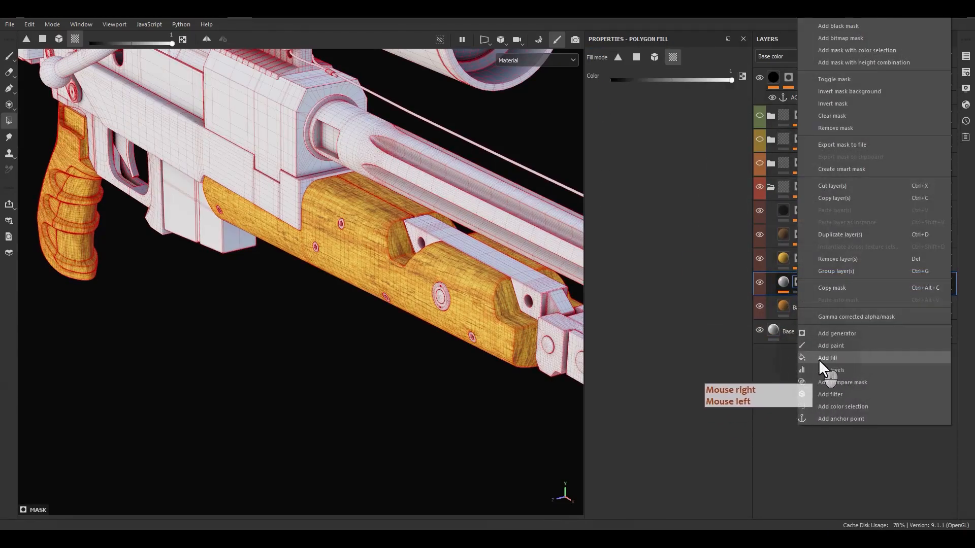
left_click(832, 359)
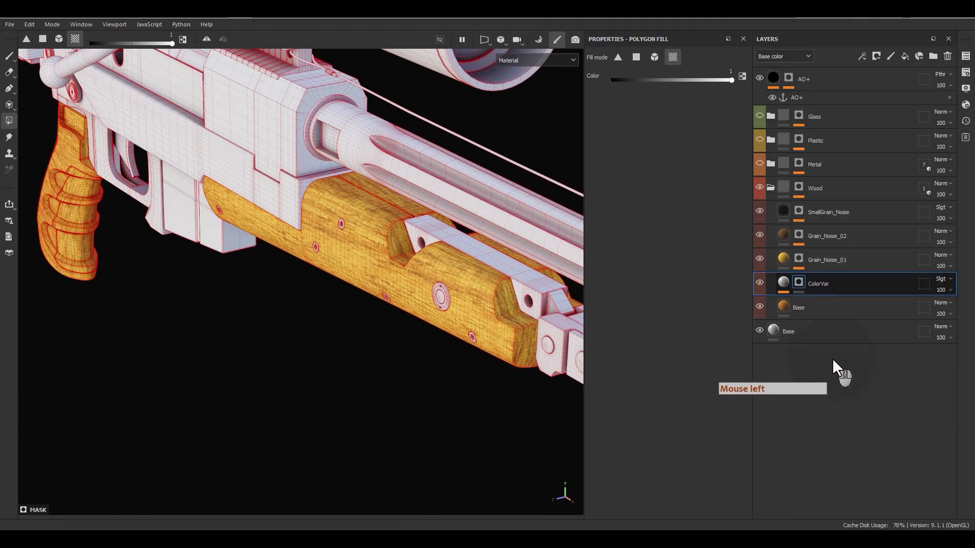
left_click(673, 258)
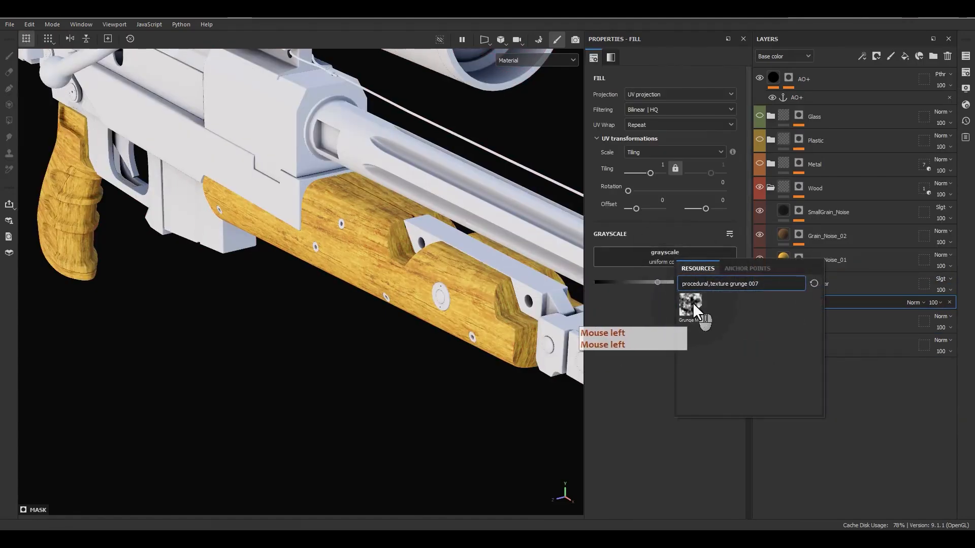
left_click(691, 303)
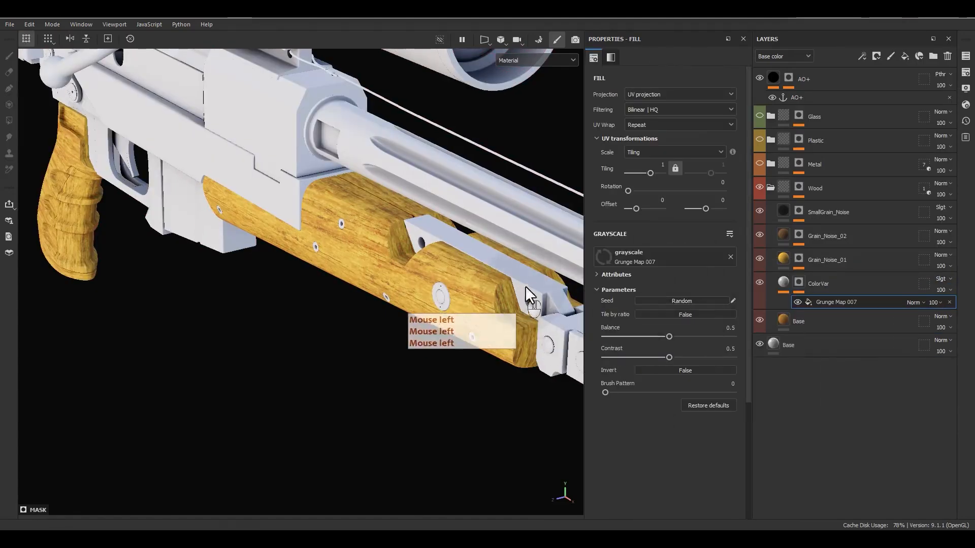
- Display the ColorVar mask on the model and set its Grunge Map 007 tiling to 5
left_click(801, 281, "alt")
left_click_drag(491, 309, 611, 311, "alt")
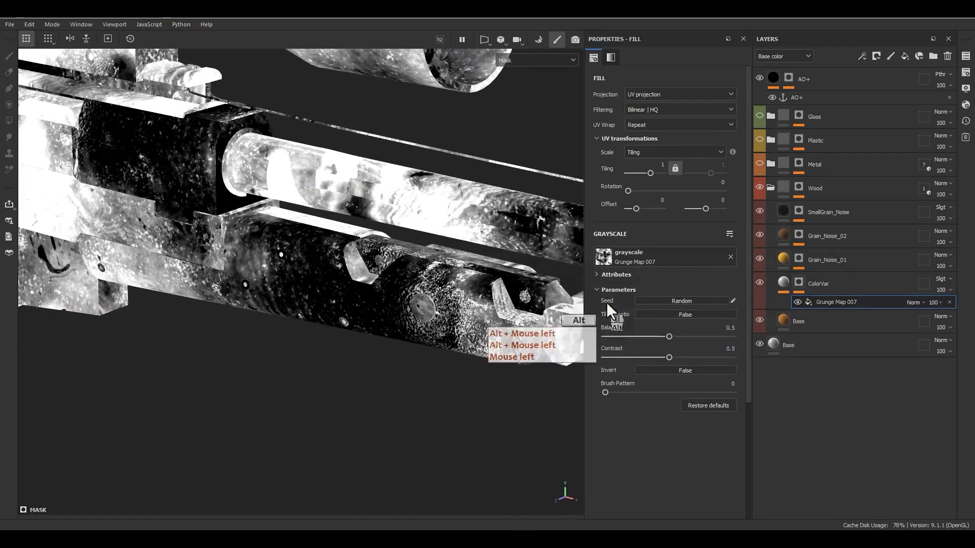
left_click(661, 173)
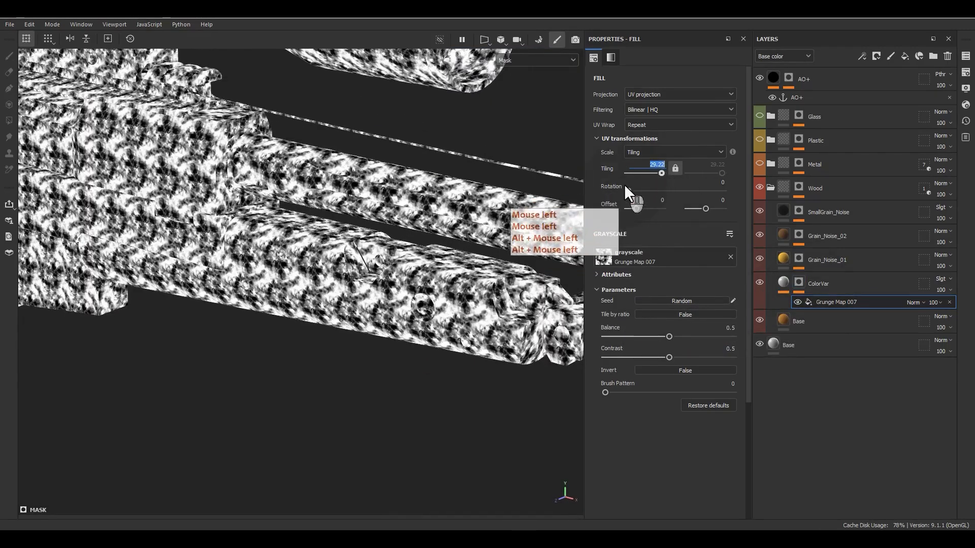
type("5")
key("Return")
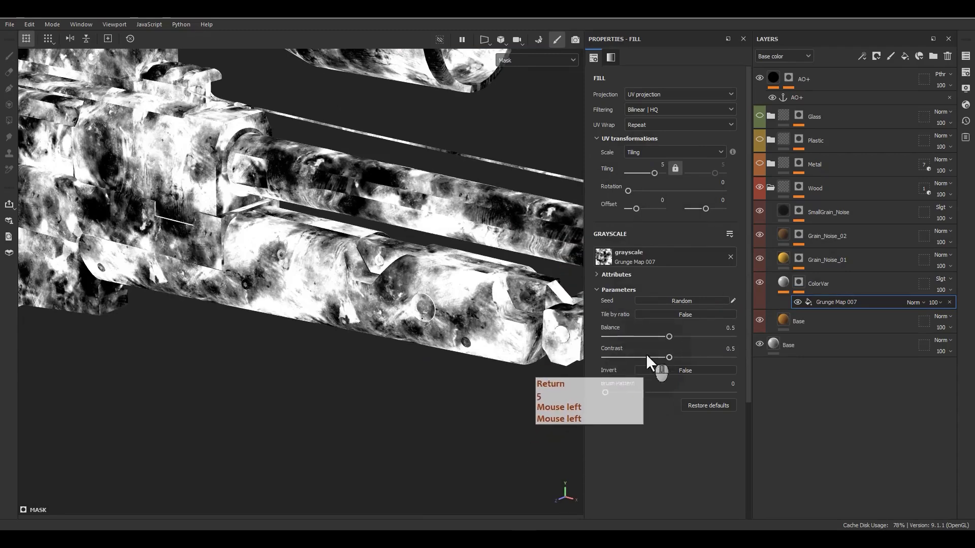
- Set the ColorVar grunge's contrast to 0.73 and balance to 0.33, and randomize its seed
left_click_drag(647, 358, 696, 357)
mouse_move(651, 336)
left_mouse_down()
mouse_move(628, 333)
mouse_move(647, 336)
left_mouse_up()
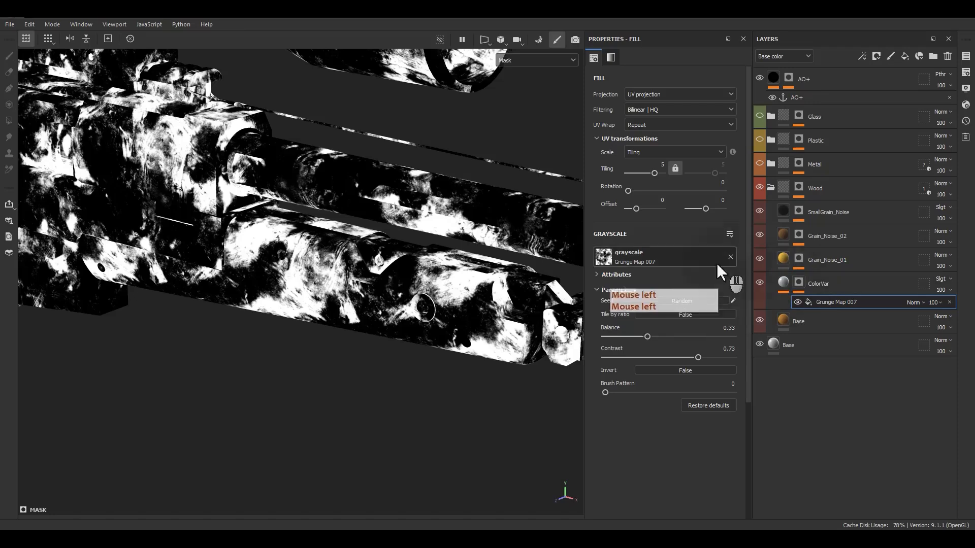
left_click(673, 302)
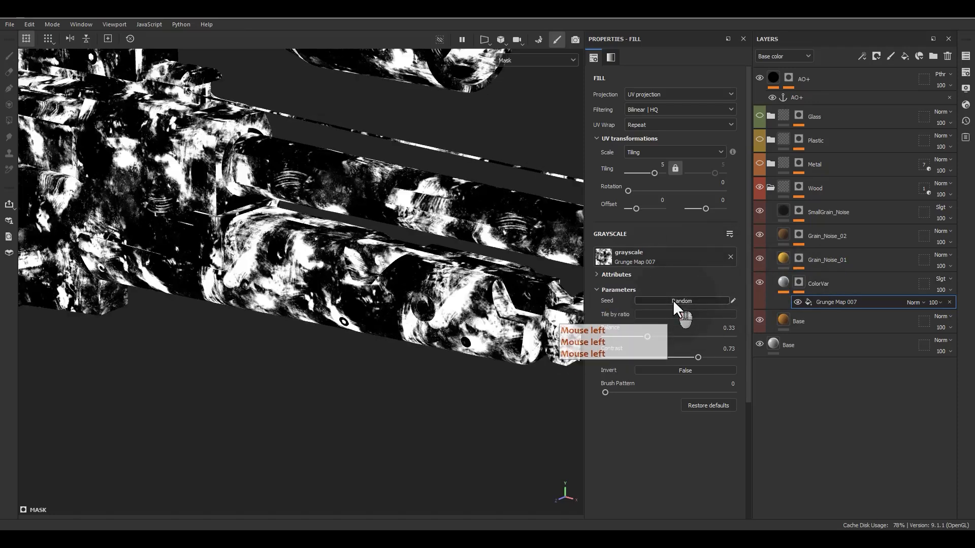
- Try raising the lightness to 0.754 and lowering the hue of the ColorVar layer's HSL Perceptive filter
left_click(783, 282)
scroll(450, 326, "up", 3)
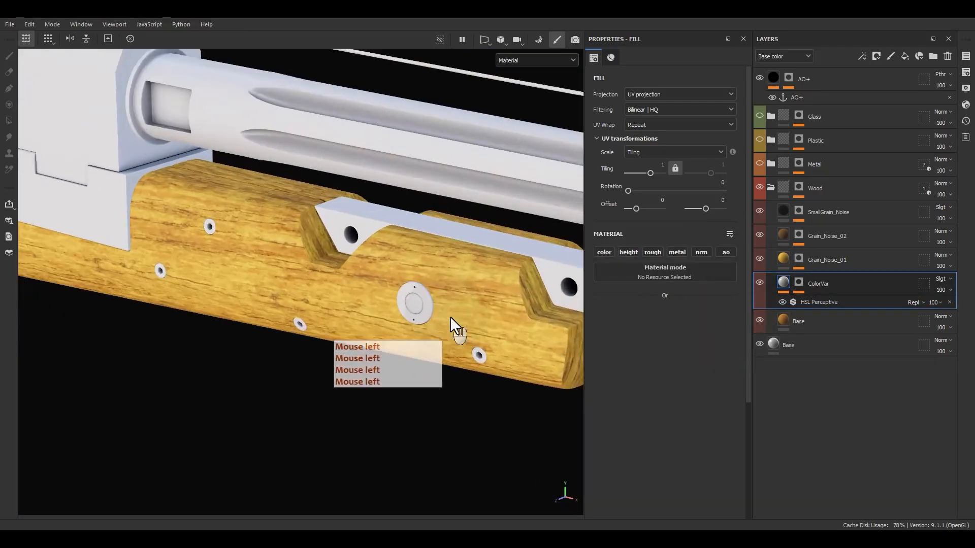
left_click(811, 301)
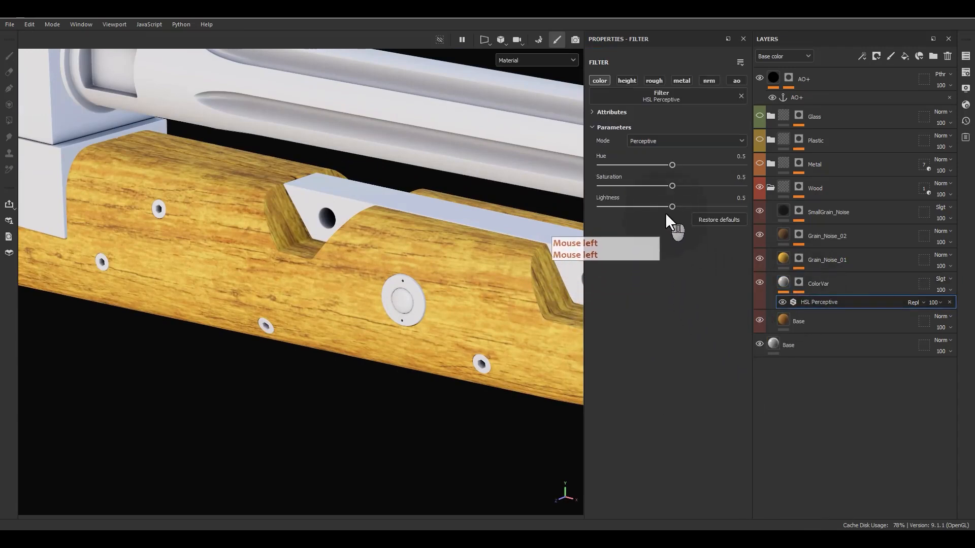
mouse_move(697, 206)
left_mouse_down()
mouse_move(641, 206)
mouse_move(707, 206)
left_mouse_up()
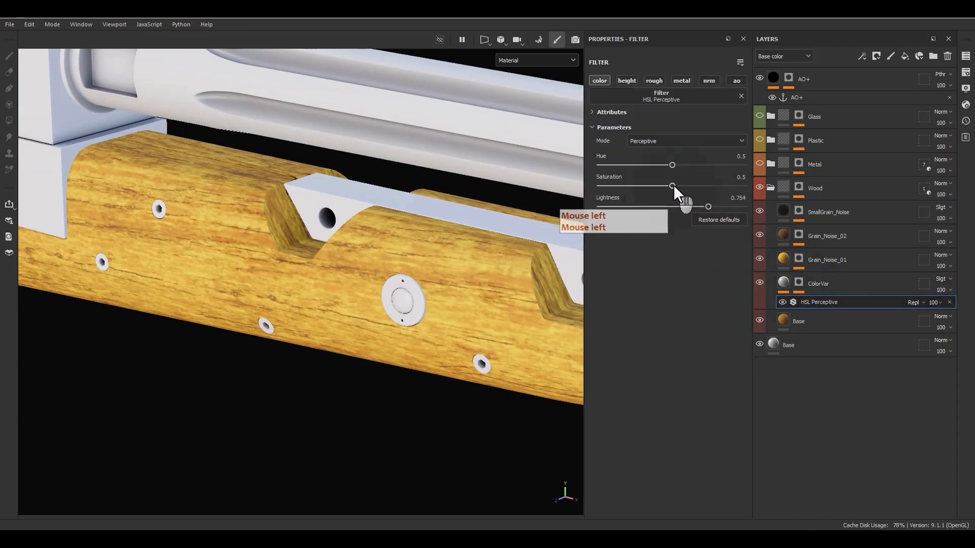
key("ctrl+z")
left_click_drag(673, 165, 629, 163)
key("ctrl+z")
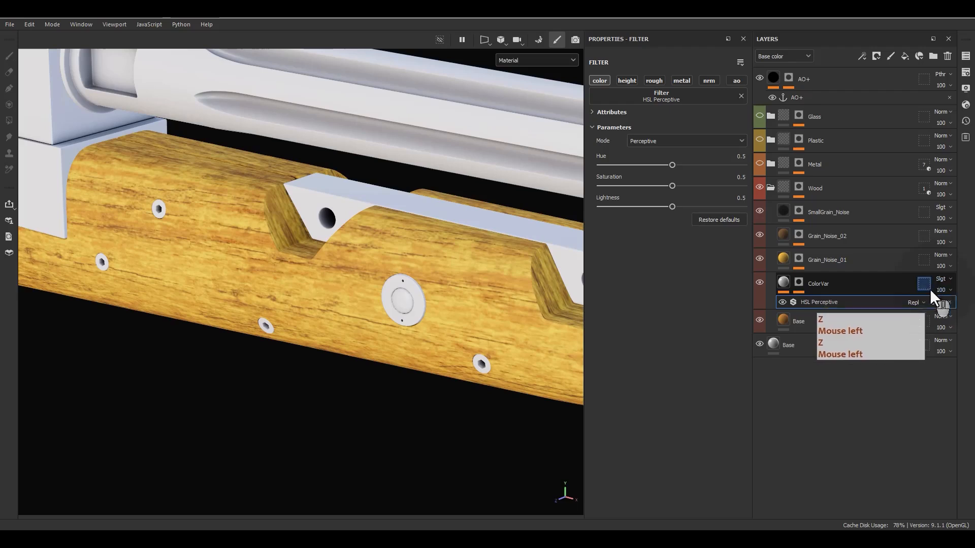
- Set the ColorVar layer's blending mode to Passthrough and its HSL Perceptive filter's blending mode to Soft light
left_click(939, 282)
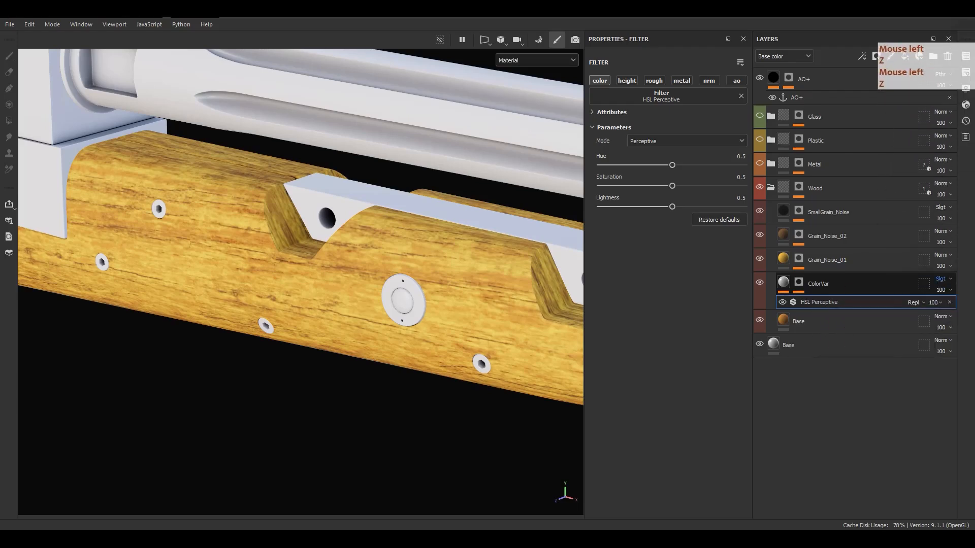
left_click(972, 20)
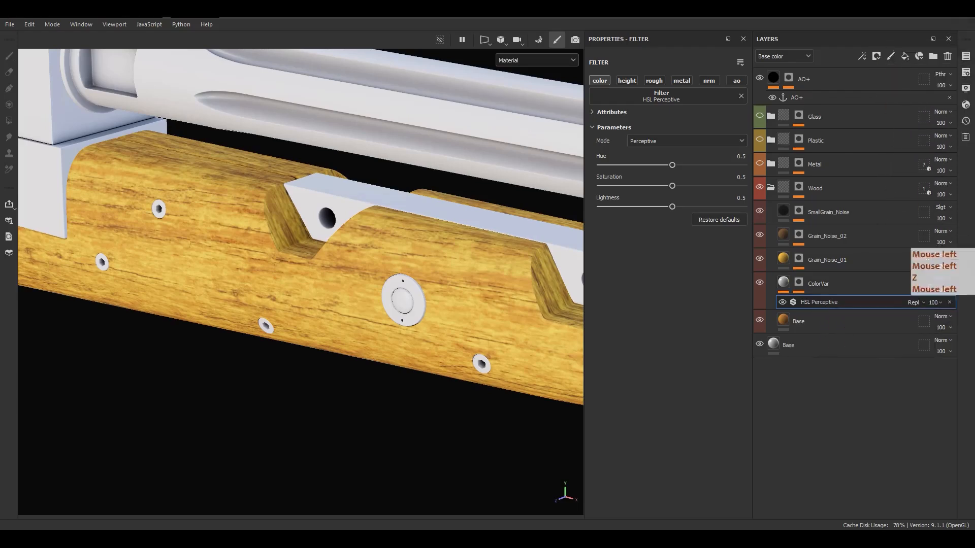
left_click(915, 303)
left_click(915, 303)
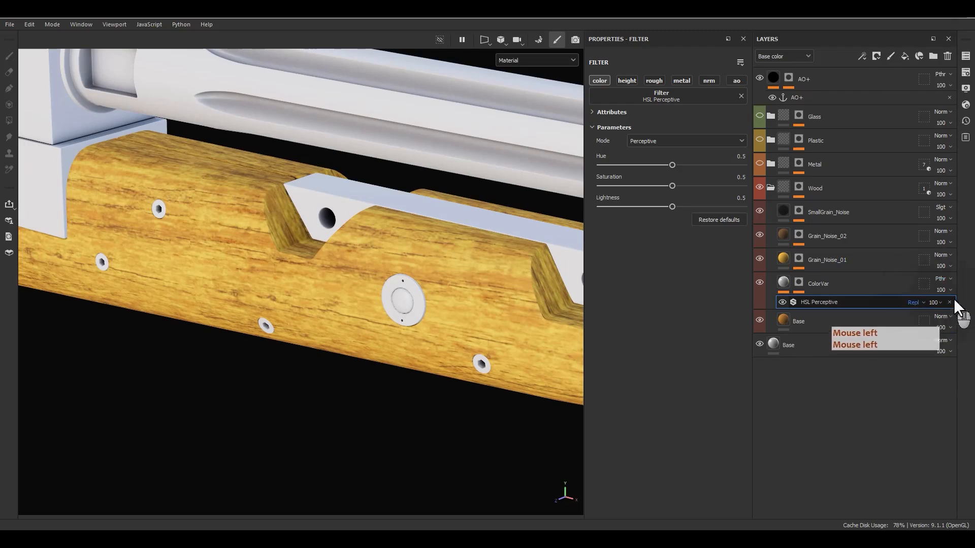
left_click(972, 201)
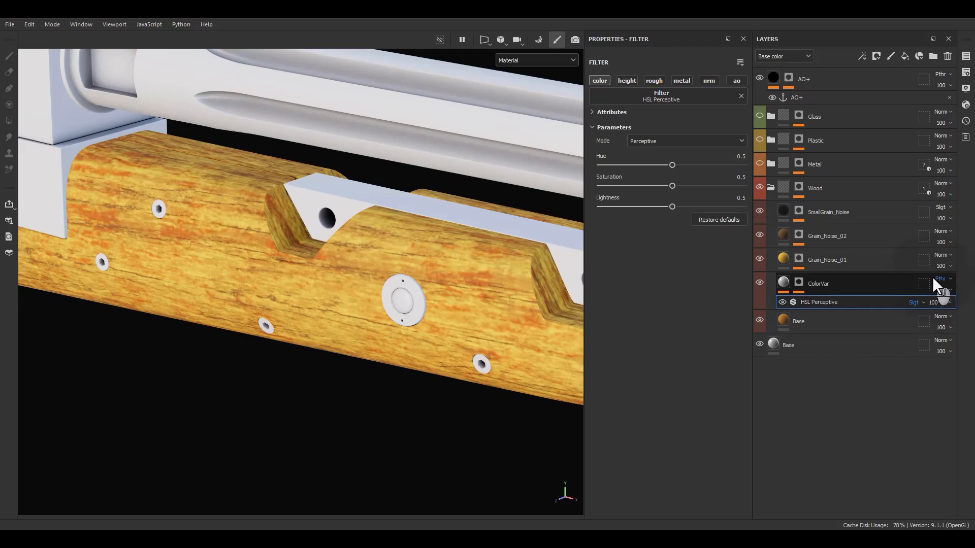
- Try a slightly higher hue on the ColorVar layer's HSL Perceptive filter, and undo it
left_click(786, 285)
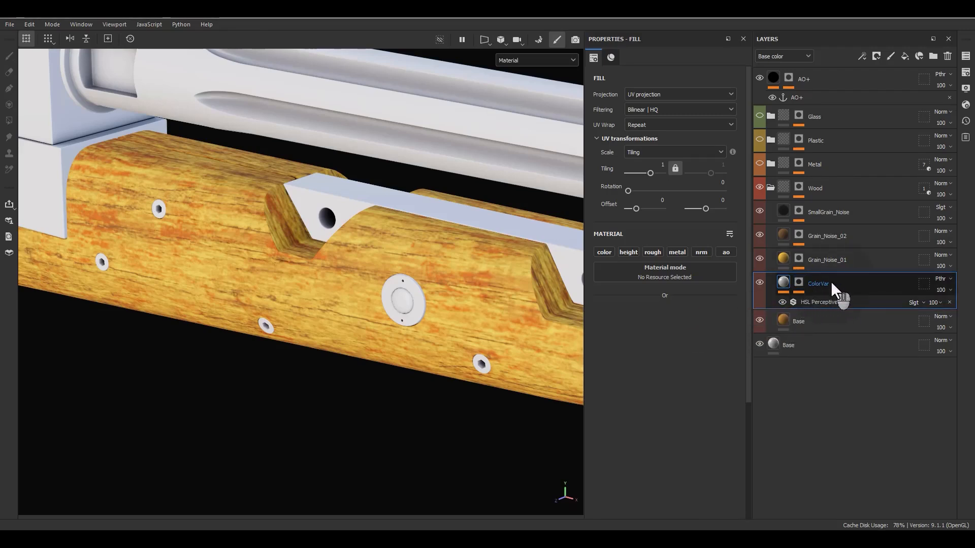
left_click(819, 303)
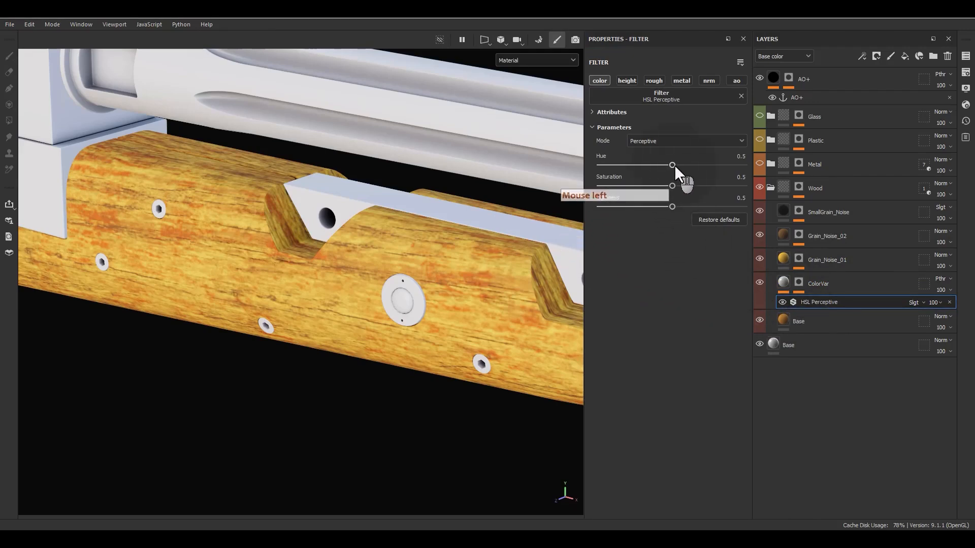
left_click_drag(674, 166, 689, 168)
key("ctrl+z")
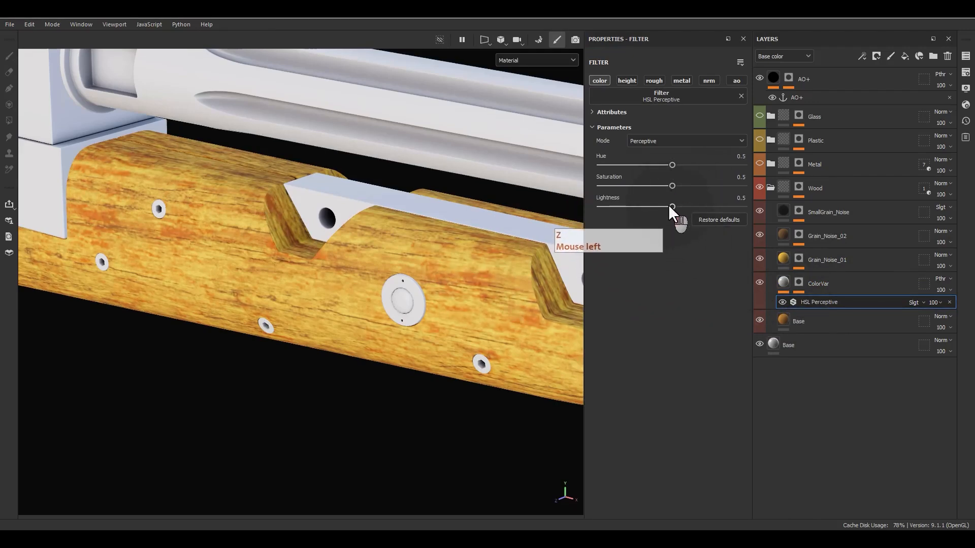
- Raise the lightness of the ColorVar layer's HSL Perceptive filter to about 0.93
left_click_drag(668, 206, 745, 201)
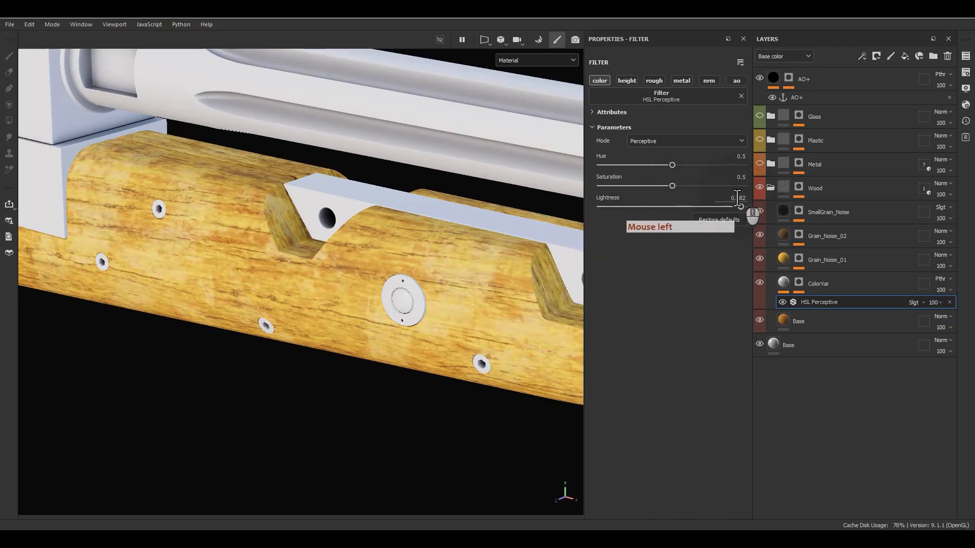
left_click_drag(559, 305, 631, 260, "alt")
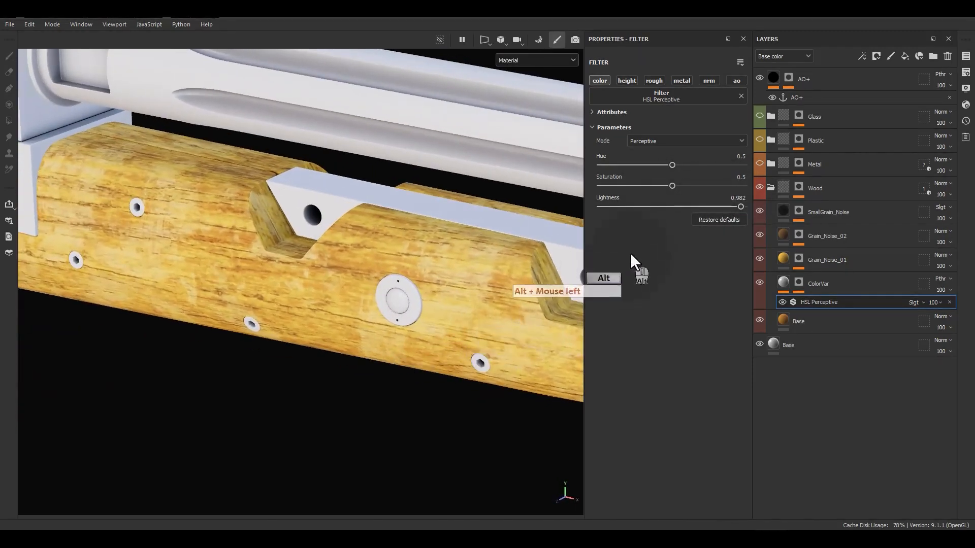
left_click_drag(639, 207, 733, 205)
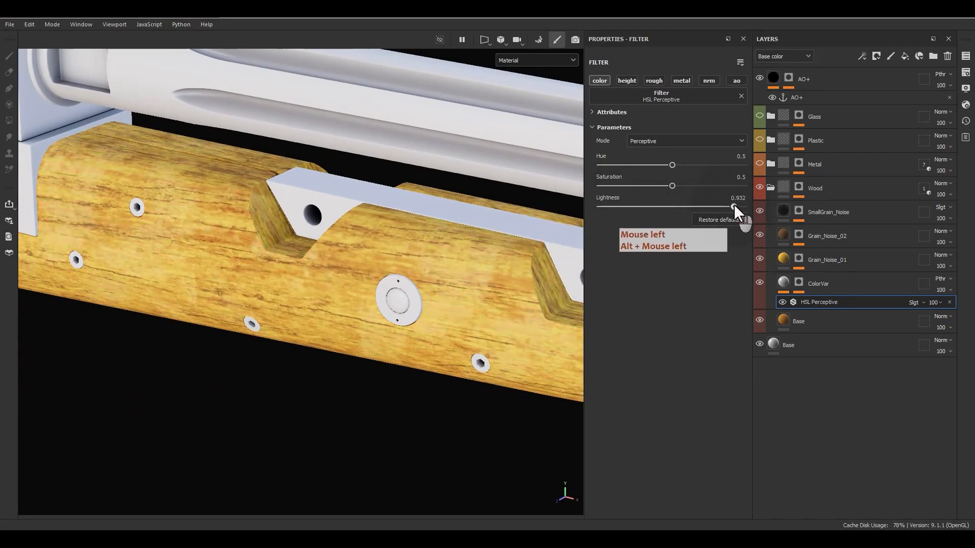
- Try different saturation and hue values on the HSL Perceptive filter, and undo them
left_click_drag(653, 185, 693, 164)
key("ctrl+z")
key("ctrl+z")
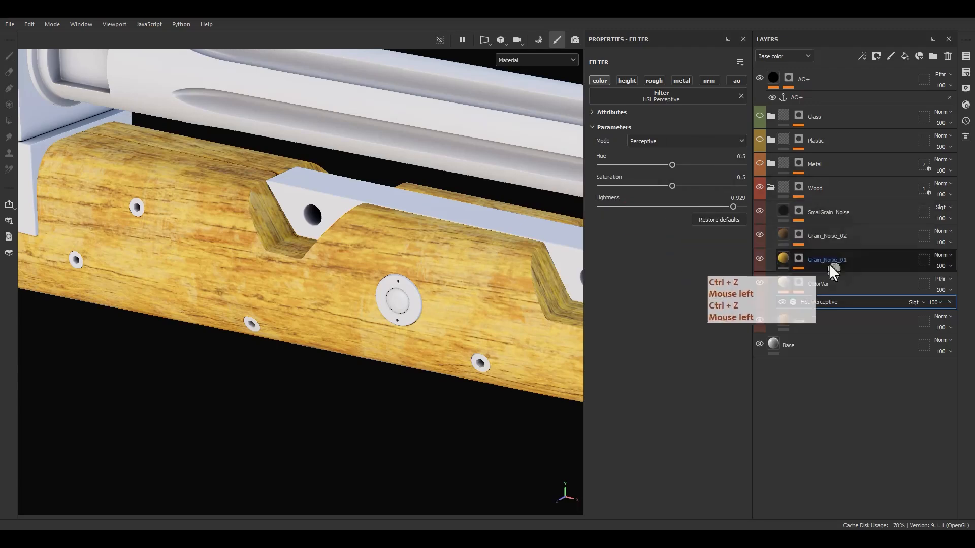
- Set the balance of the ColorVar mask's Grunge Map 007 to 0.49 and randomize its seed
left_click(803, 280)
left_click(820, 302)
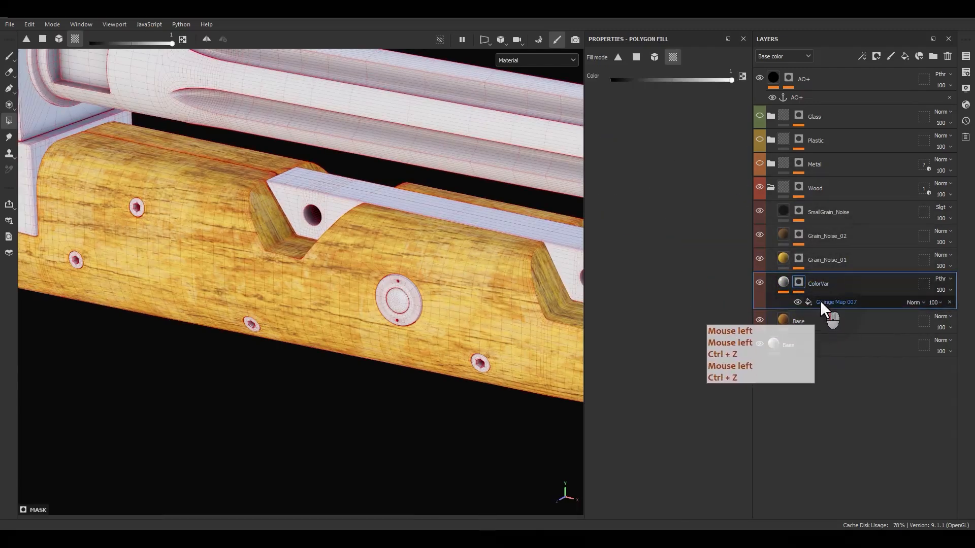
left_click_drag(639, 336, 668, 337)
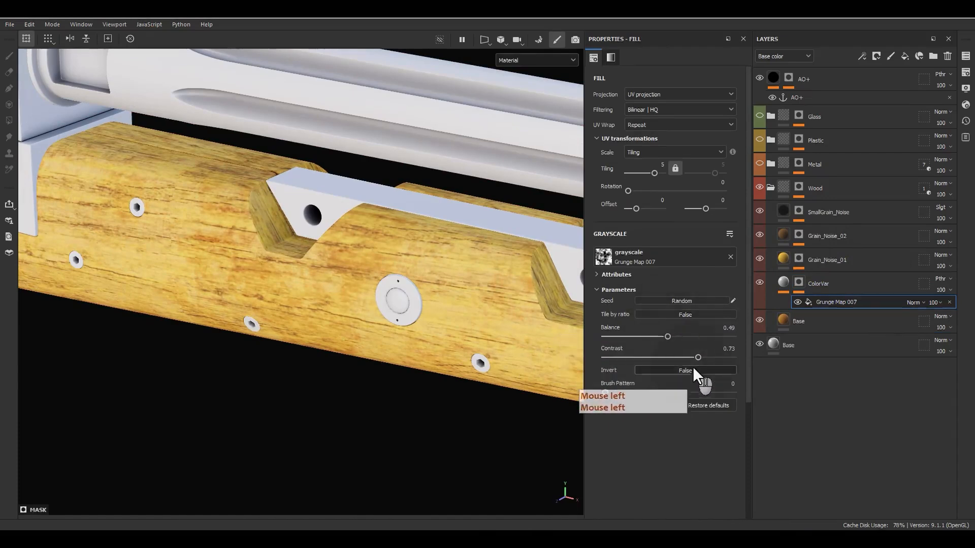
left_click(678, 302)
left_click(678, 302)
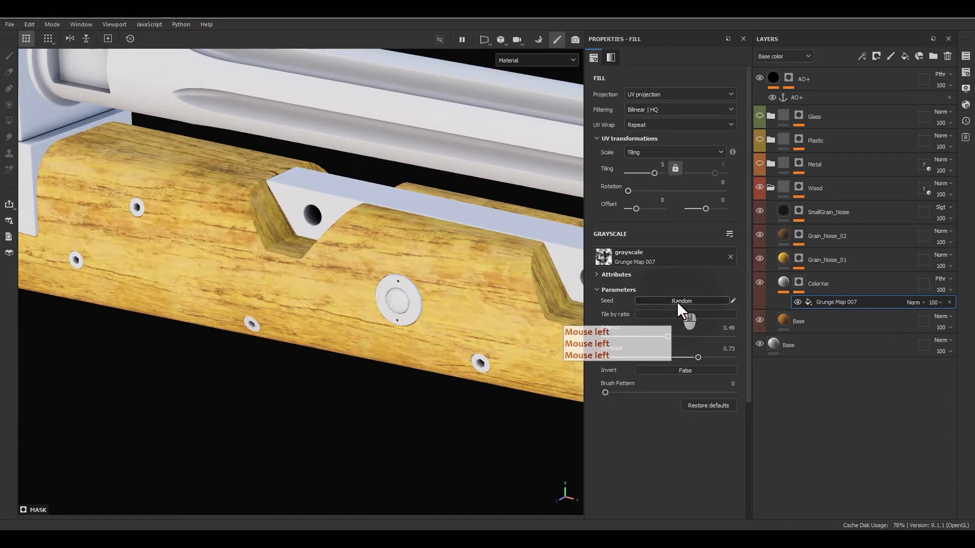
- Examine the wood color variation across the whole rifle, from the handguard to the grip and buttstock
left_click_drag(447, 304, 469, 309, "alt")
right_click_drag(468, 309, 426, 229, "alt")
right_click_drag(427, 229, 368, 121, "alt")
middle_click_drag(463, 249, 551, 203, "alt")
middle_click_drag(401, 242, 518, 255, "alt")
left_click_drag(508, 256, 409, 263, "alt")
middle_click_drag(408, 263, 304, 325, "alt")
right_click_drag(310, 274, 309, 190, "alt")
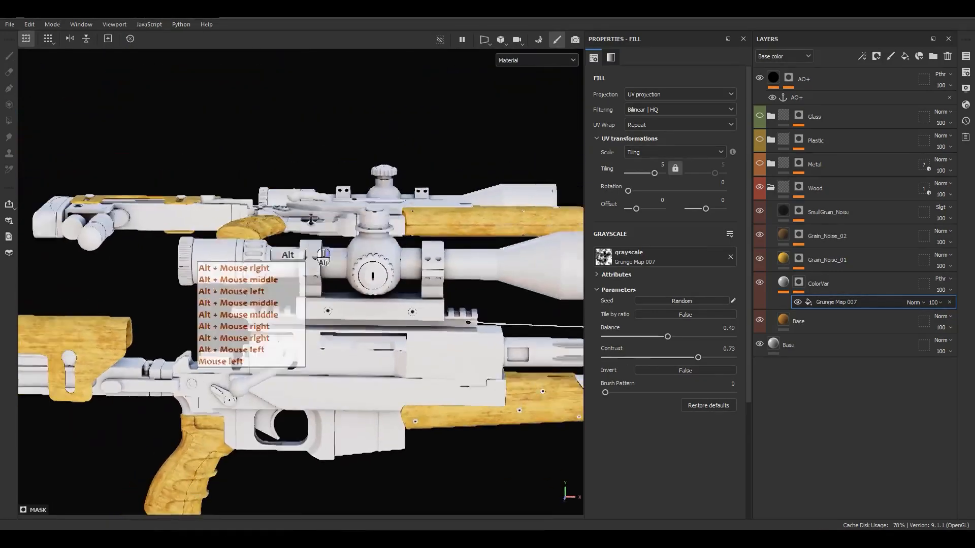
middle_click_drag(406, 266, 496, 231, "alt")
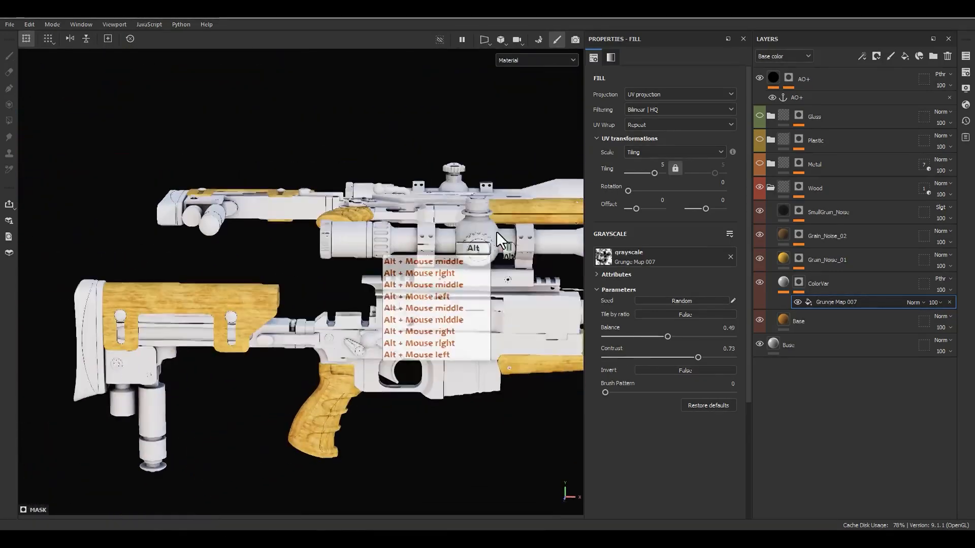
middle_click_drag(279, 282, 410, 258, "alt")
scroll(368, 264, "up", 5)
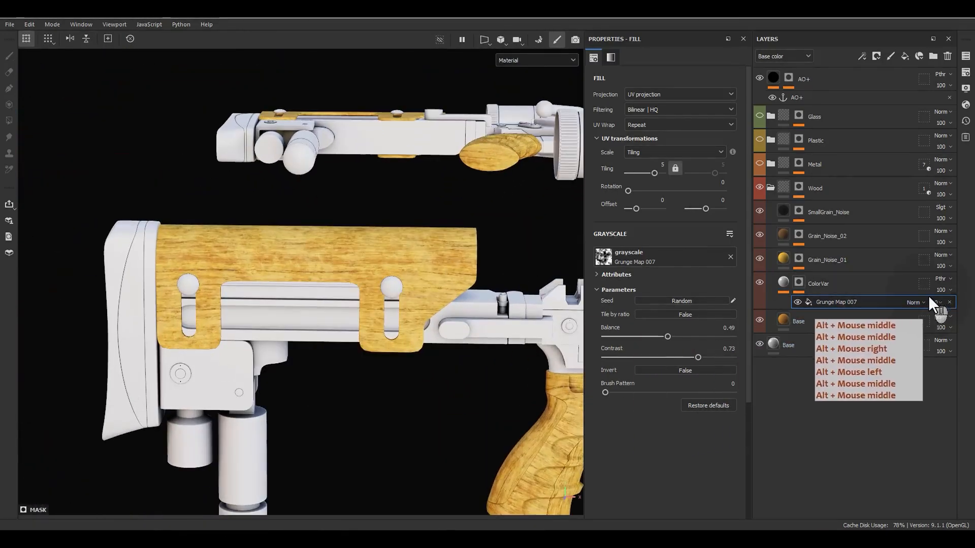
- Lower the opacity of the Grunge Map 007 fill in the ColorVar mask and return to the layer's material
left_click(933, 303)
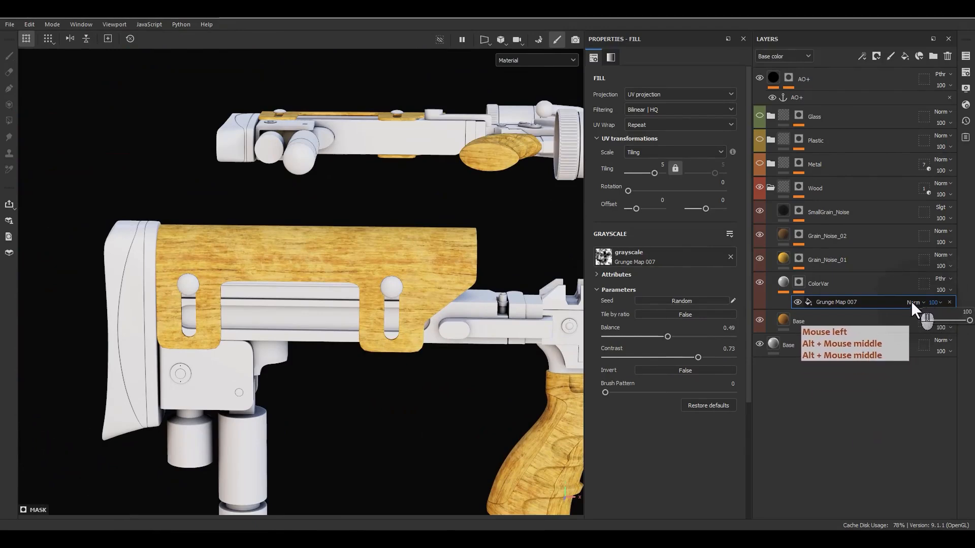
left_click(782, 283)
left_click(798, 284)
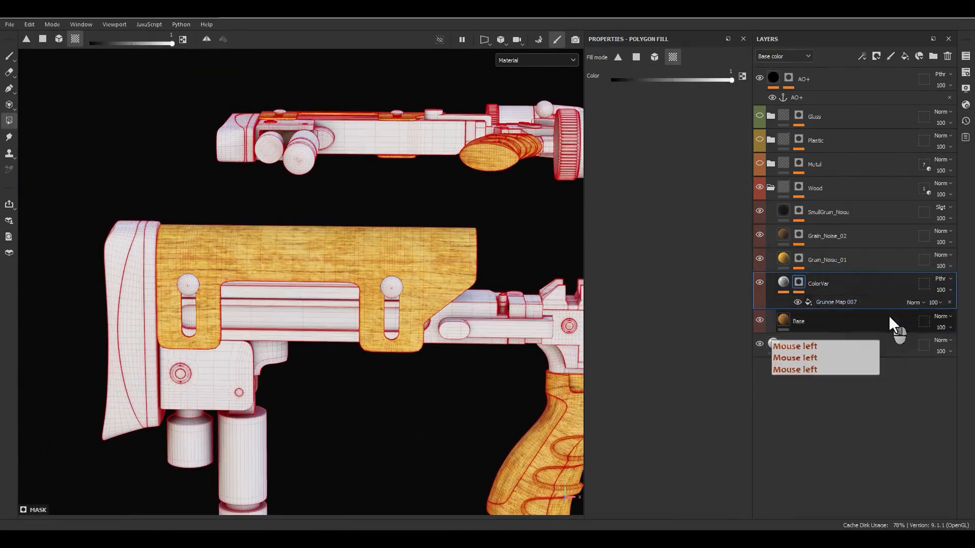
left_click(934, 301)
left_click_drag(959, 321, 948, 324)
left_click(783, 283)
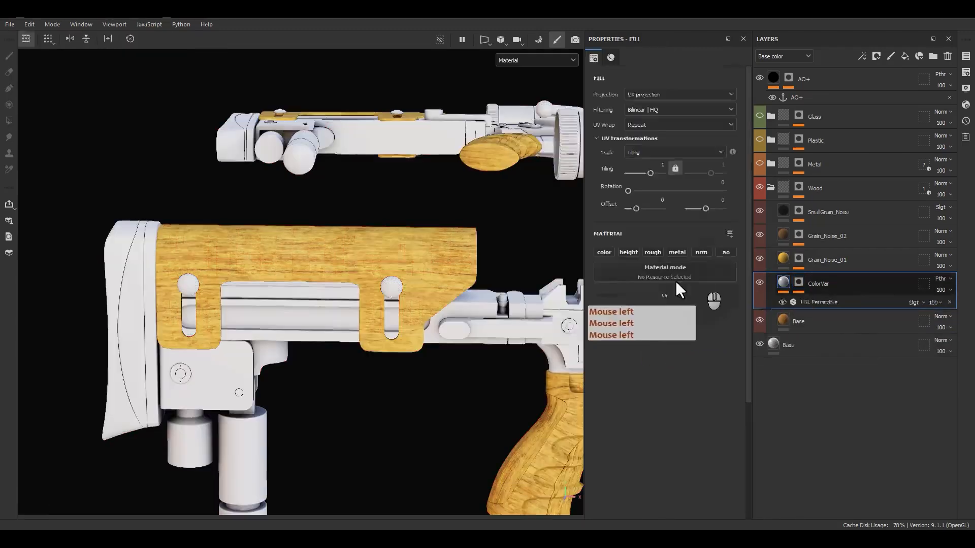
- Add a paint layer above SmallGrain_Noise in the Wood folder and name it Color_Control
scroll(360, 293, "down", 4)
middle_click_drag(437, 315, 193, 337, "alt")
middle_click_drag(396, 305, 203, 325, "alt")
left_click_drag(345, 304, 285, 315, "alt")
right_click_drag(325, 254, 294, 241, "alt")
left_click(794, 210)
left_click(783, 210)
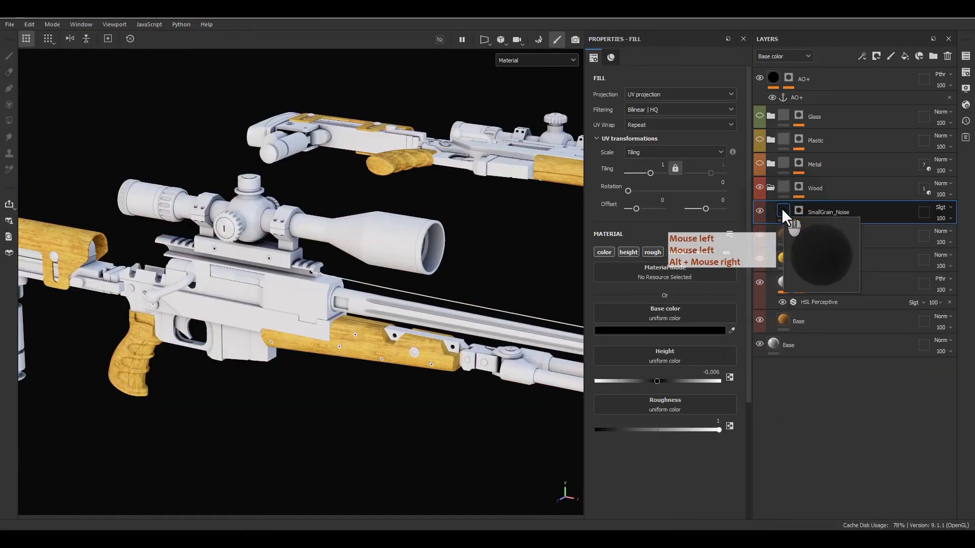
left_click(889, 56)
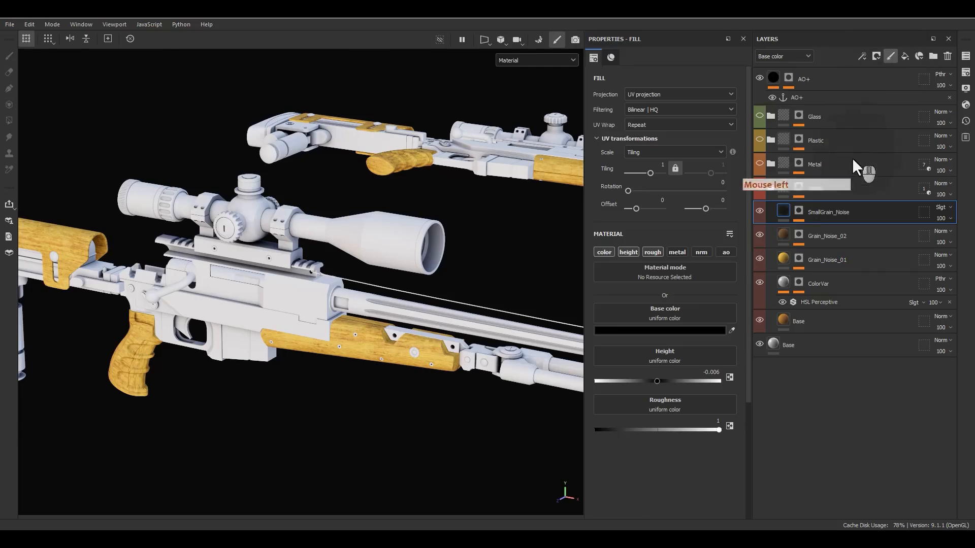
double_click(797, 212)
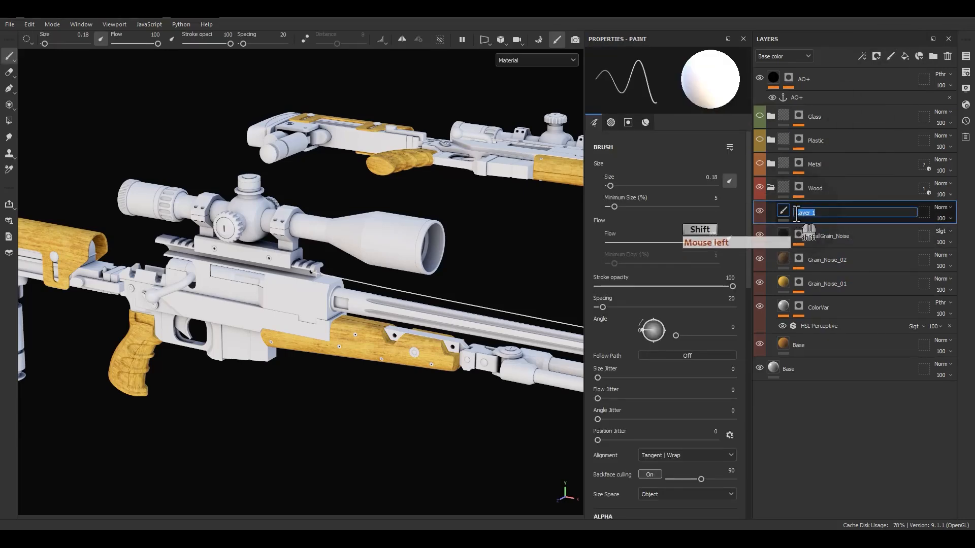
type("Color_Control")
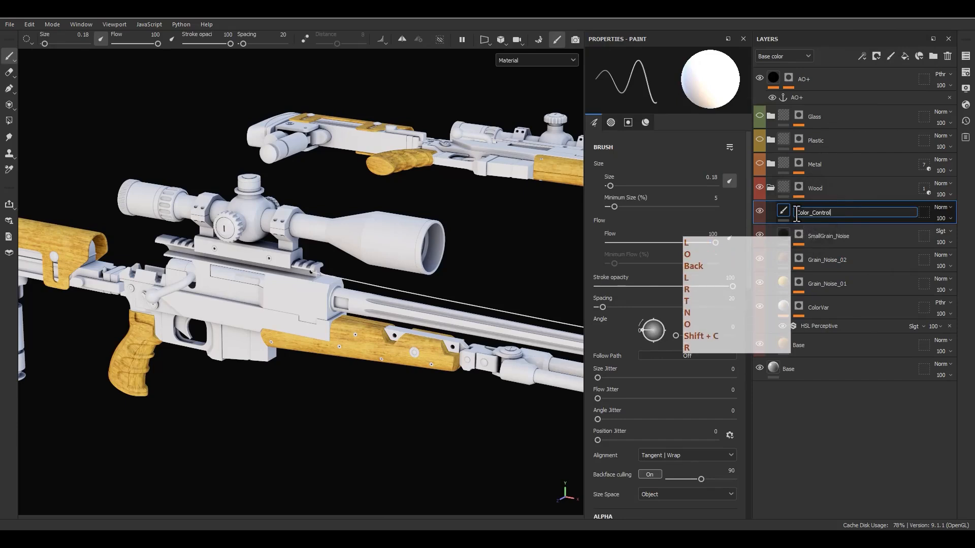
left_click(808, 211)
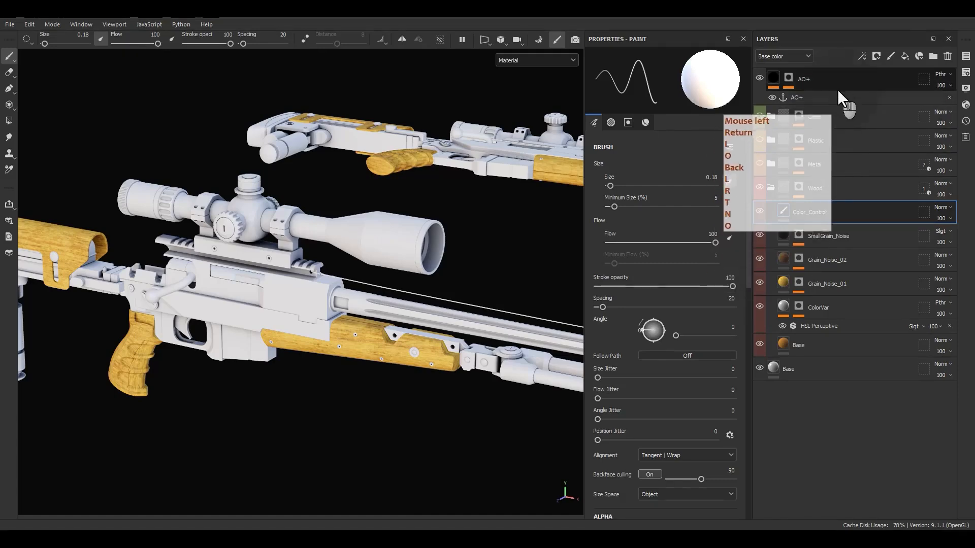
- Add a paint layer above AO+ at the top of the layer stack and name it Sharpen
left_click(838, 86)
left_click(890, 56)
double_click(790, 78)
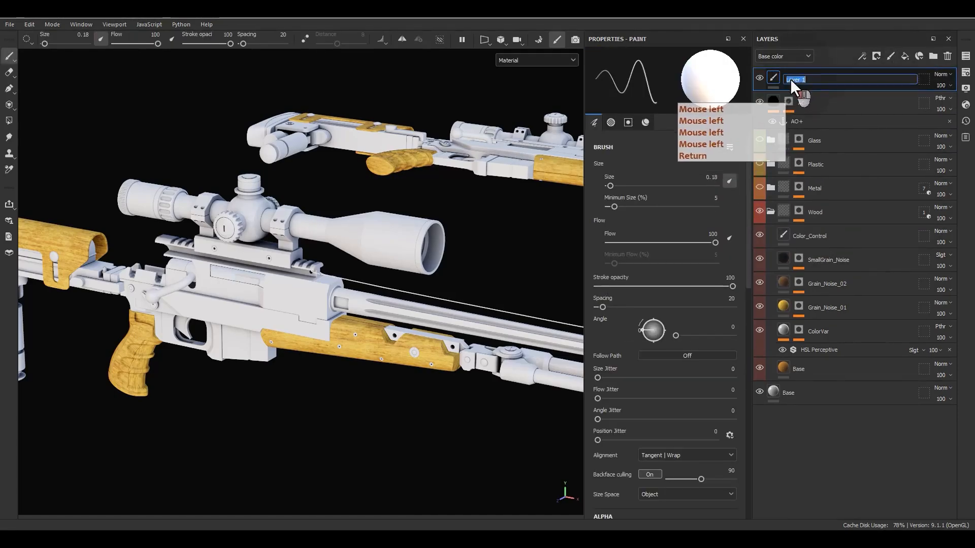
type("Shar")
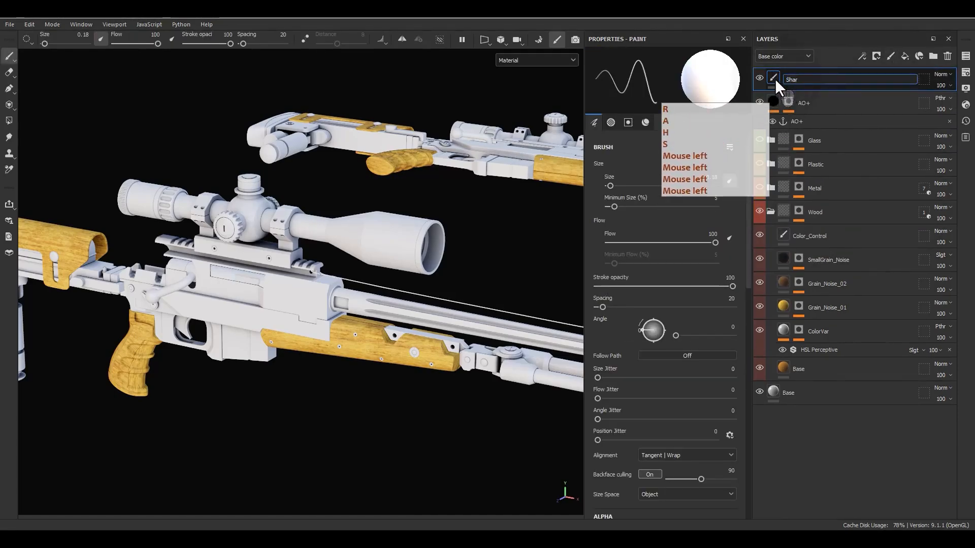
type("pen")
key("Return")
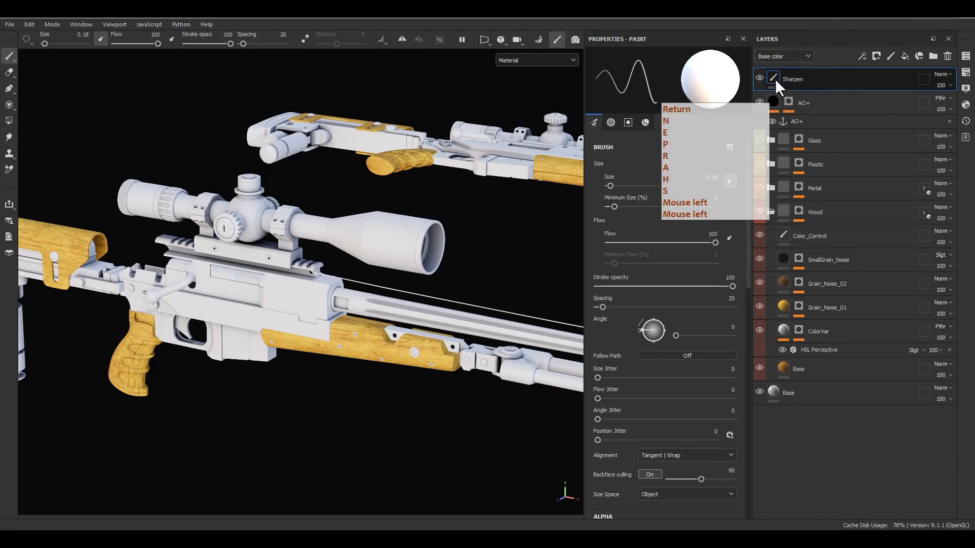
- Set the Sharpen layer's blending mode to Passthrough
left_click(942, 74)
left_click(923, 91)
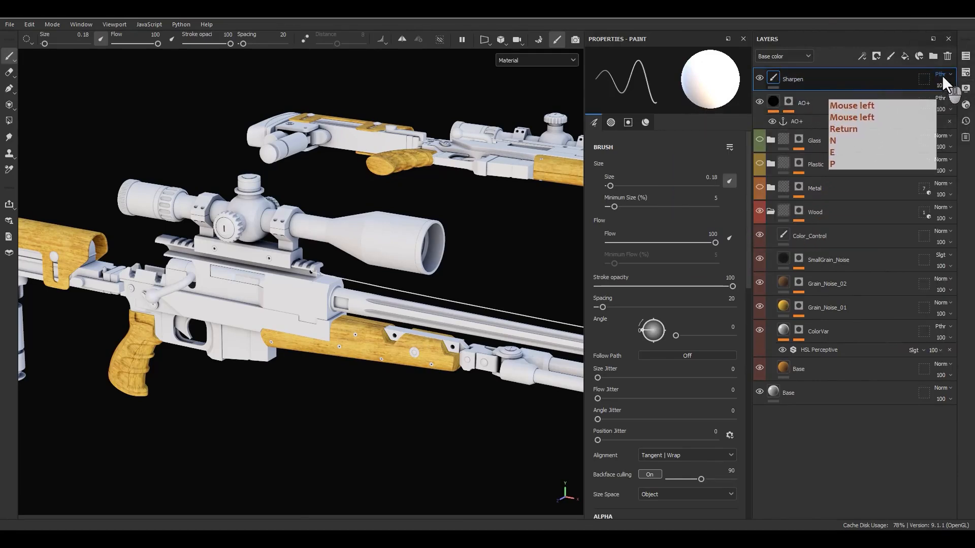
right_click(941, 76)
left_click(937, 80)
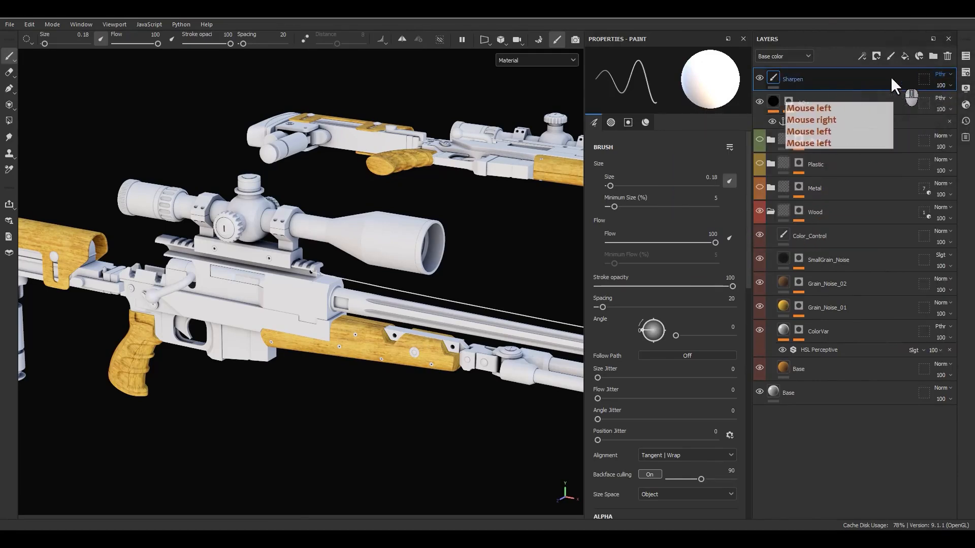
- Add an empty filter effect to the Sharpen layer
right_click(816, 73)
left_click(837, 482)
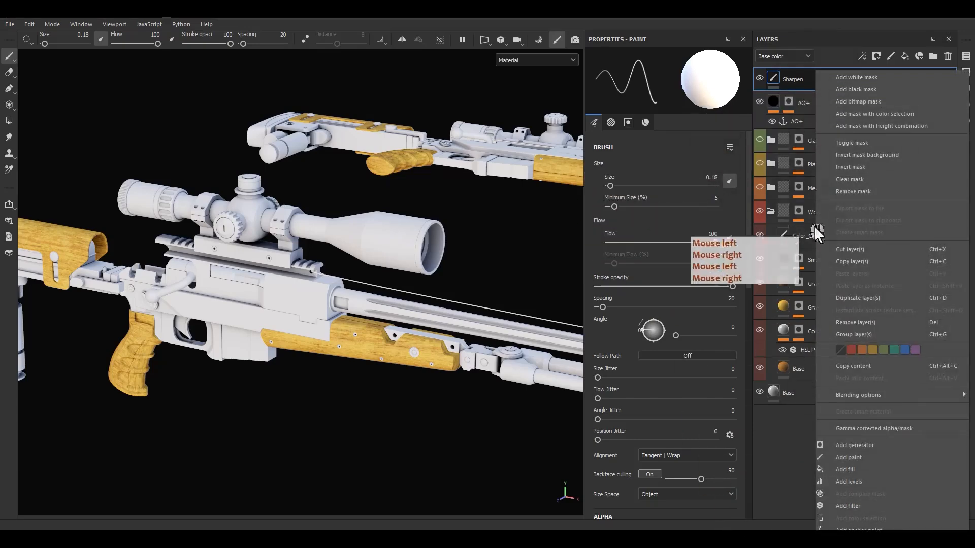
left_click(845, 503)
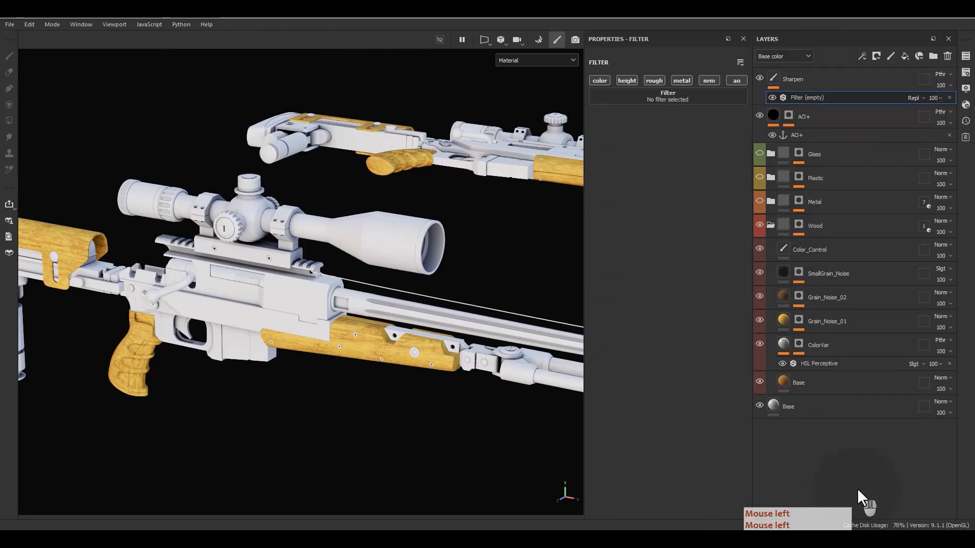
- Search the filter library for the Sharpen filter and assign it to the Sharpen layer's empty filter
left_click(673, 99)
type("hsl")
triple_click(699, 100)
type("shar")
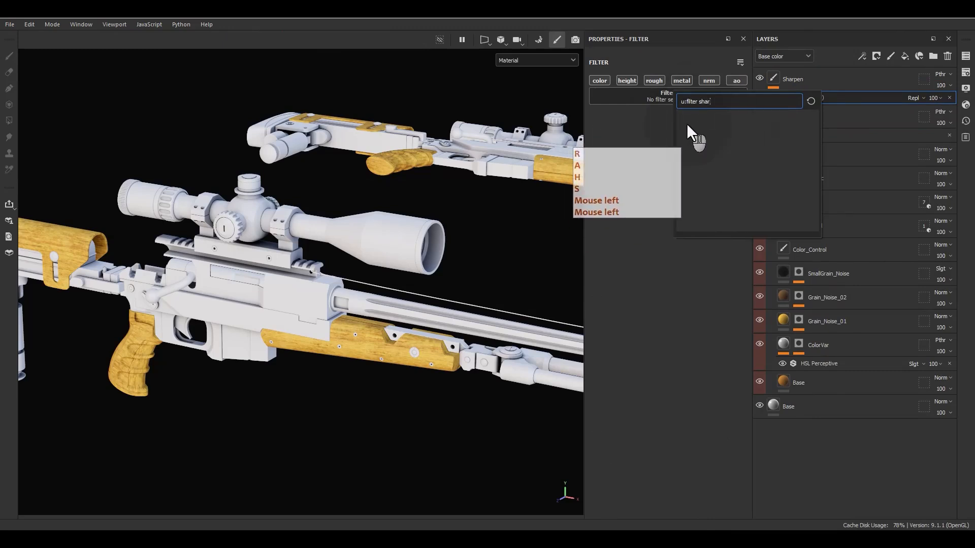
key("BackSpace")
type("p")
key("BackSpace")
type("pen")
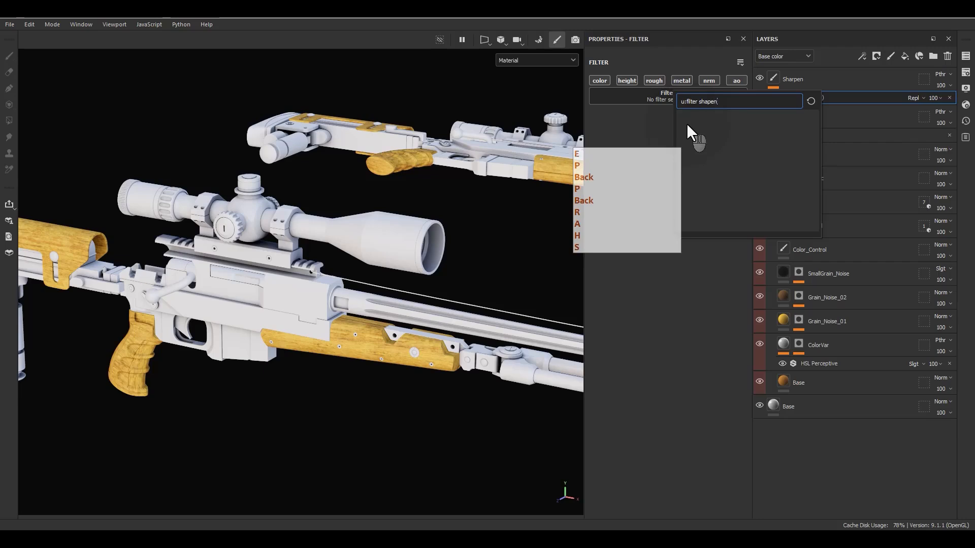
key("BackSpace")
key("BackSpace")
key("BackSpace")
key("BackSpace")
key("BackSpace")
key("BackSpace")
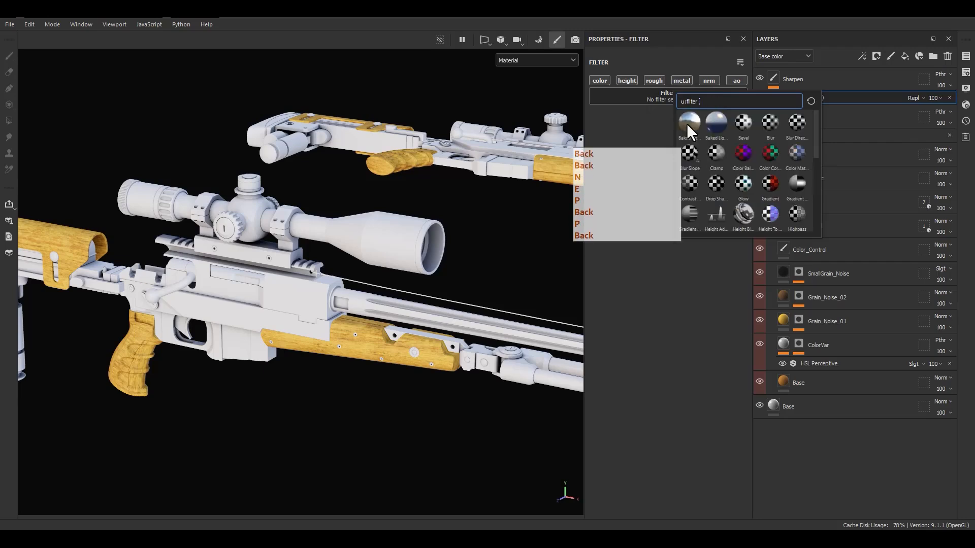
type("s")
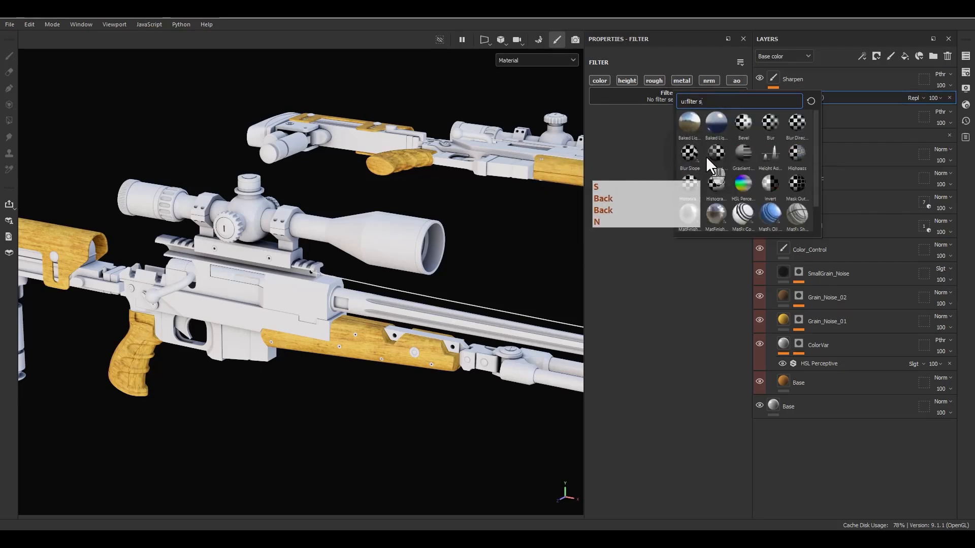
type("ha")
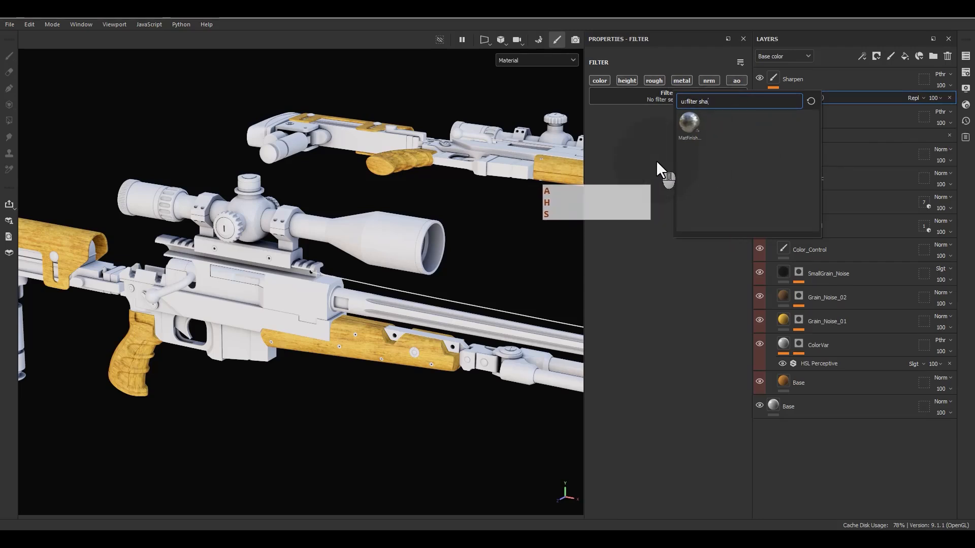
key("Up")
key("Right")
key("BackSpace")
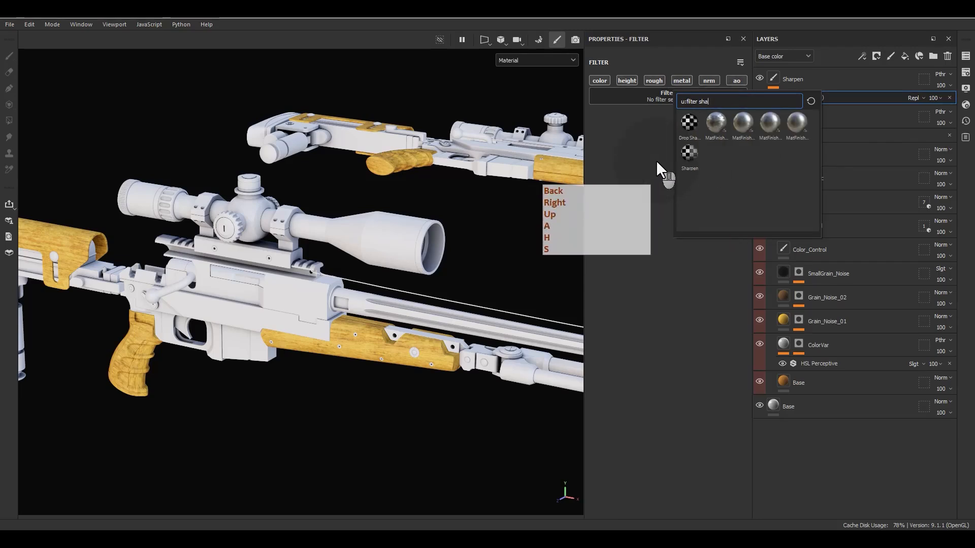
left_click(683, 153)
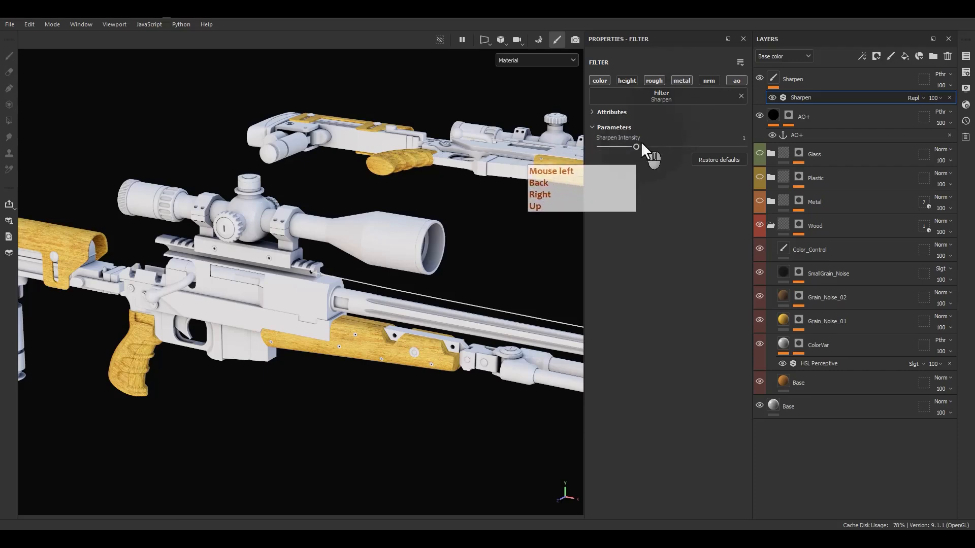
- Set the Sharpen filter's intensity to 0.35 while checking the wooden handguard up close
scroll(333, 389, "up", 6)
middle_click_drag(361, 389, 339, 380, "alt")
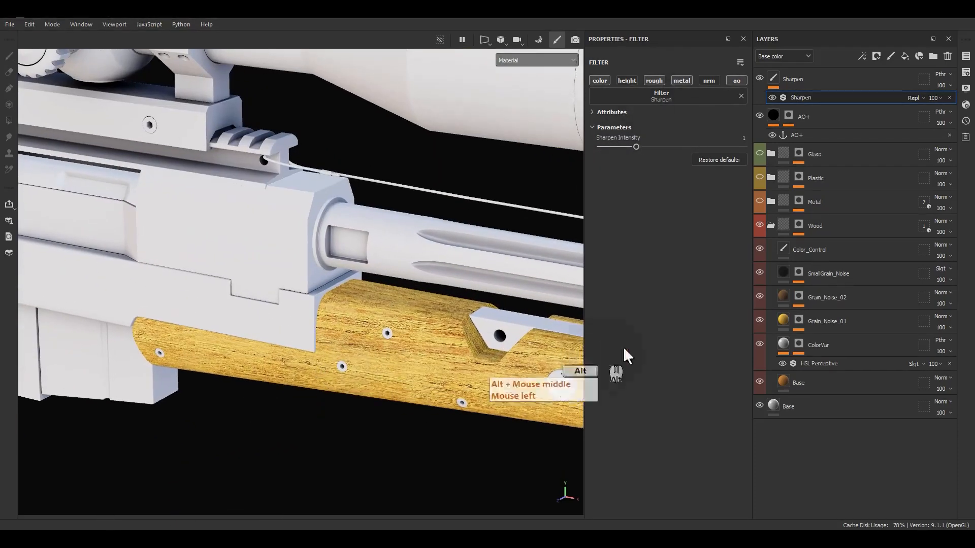
left_click(712, 137)
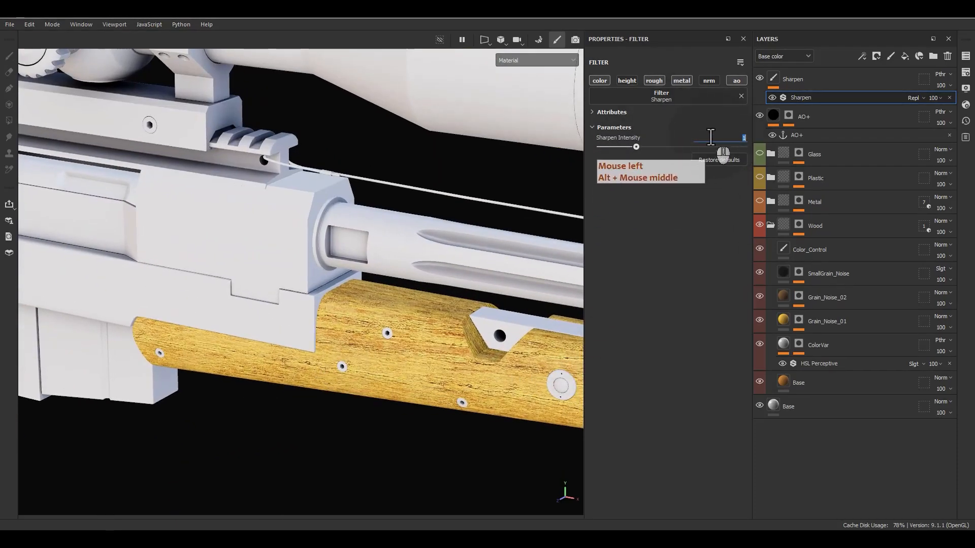
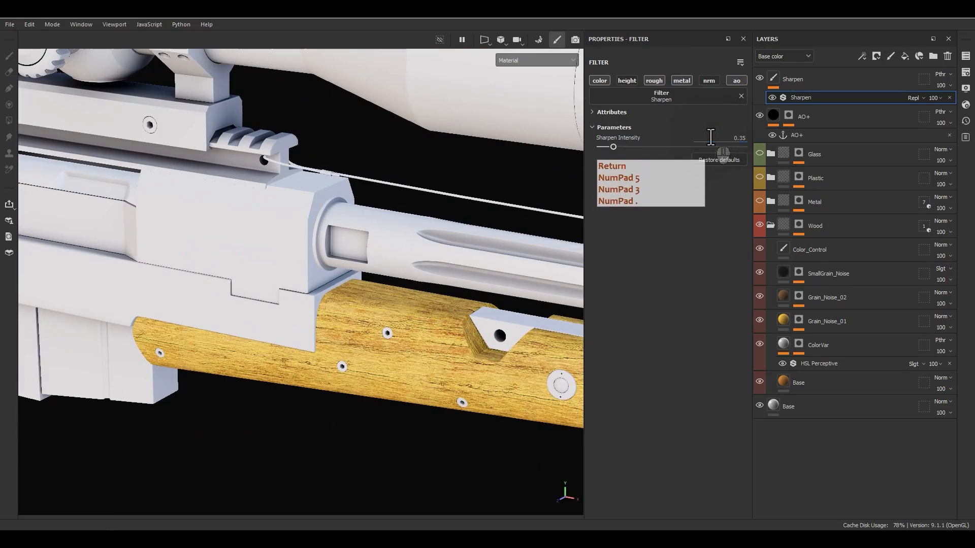
- Examine the sharpened wood grain along the handguard from several angles and distances
middle_click_drag(467, 310, 238, 224, "alt")
left_click_drag(325, 294, 447, 203, "alt")
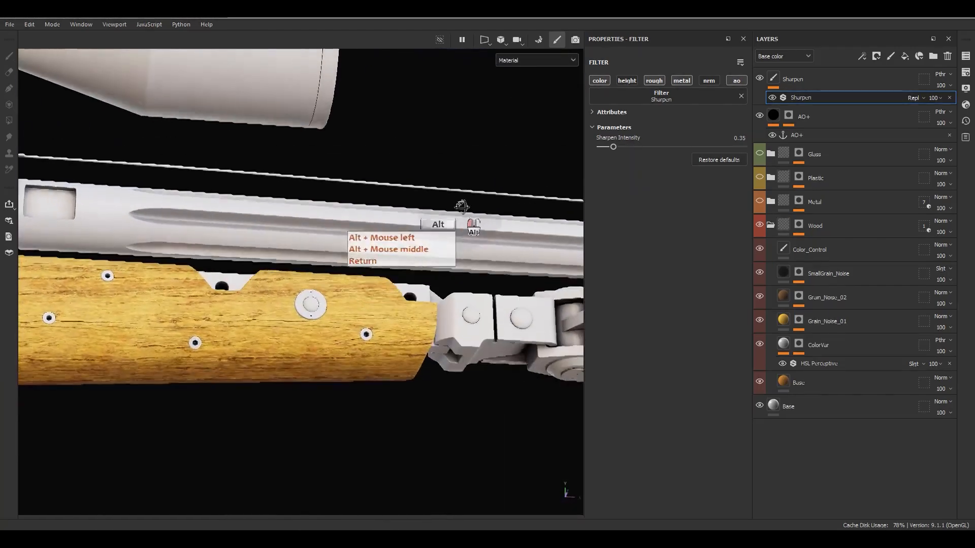
middle_click_drag(446, 202, 518, 299, "alt")
middle_click_drag(243, 294, 542, 258, "alt")
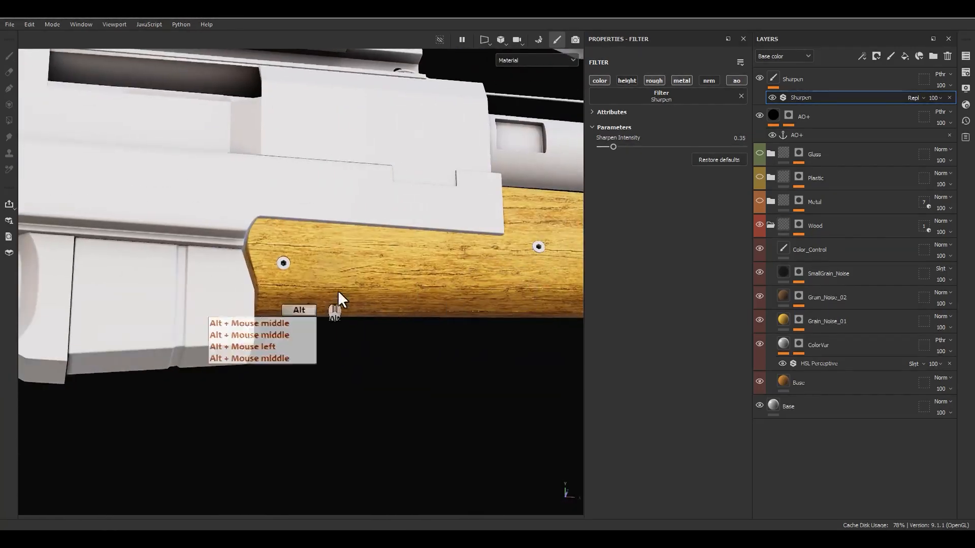
middle_click_drag(260, 300, 75, 282, "alt")
right_click_drag(487, 219, 404, 219, "alt")
middle_click_drag(404, 219, 264, 243, "alt")
left_click_drag(264, 244, 427, 277, "alt")
middle_click_drag(426, 277, 346, 274, "alt")
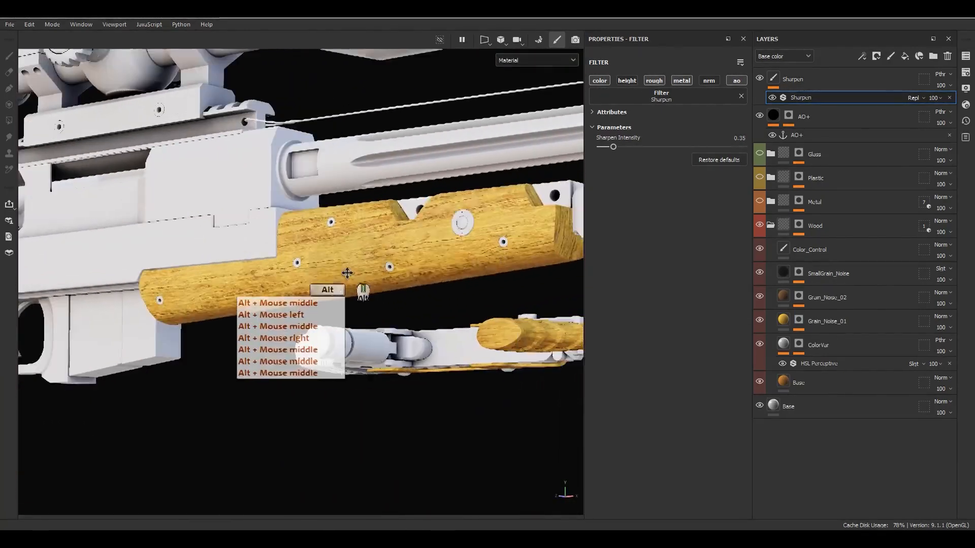
left_click_drag(346, 274, 362, 287, "alt")
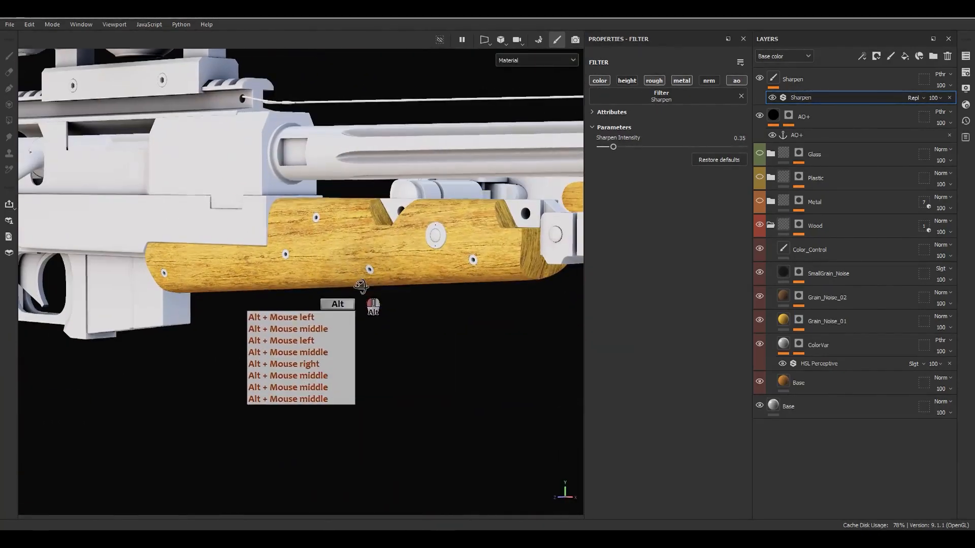
- Set the Color_Control layer's blending mode to Passthrough and apply it to all channels
left_click(803, 255)
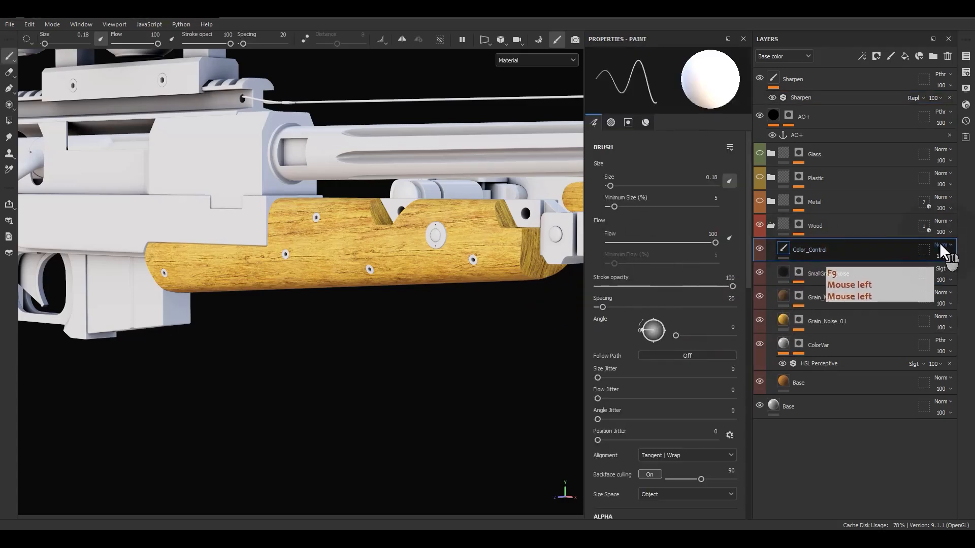
left_click(940, 244)
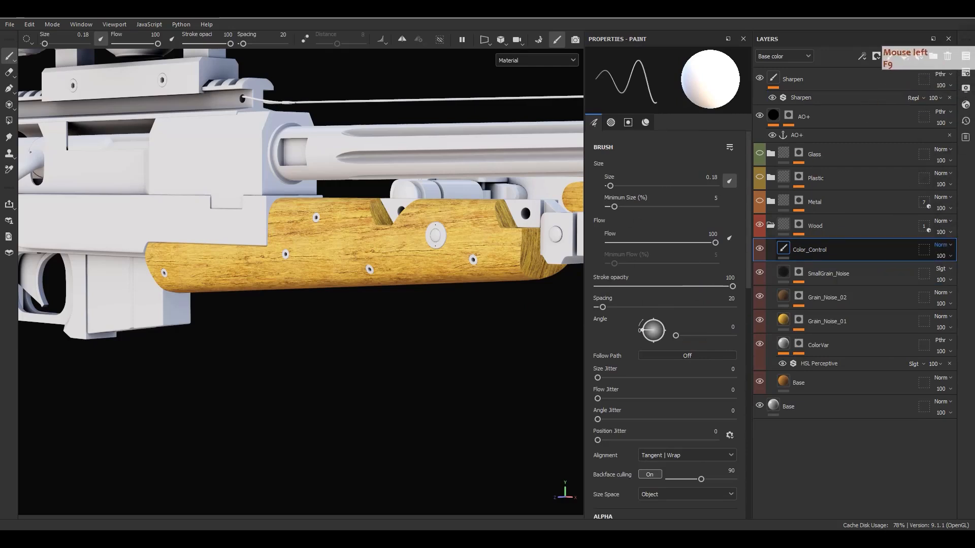
left_click(973, 22)
right_click(943, 247)
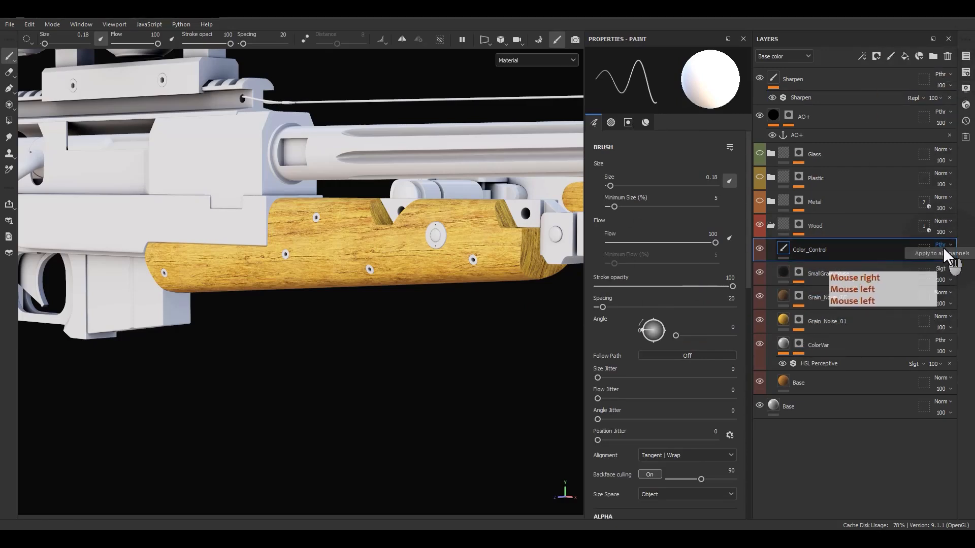
left_click(933, 257)
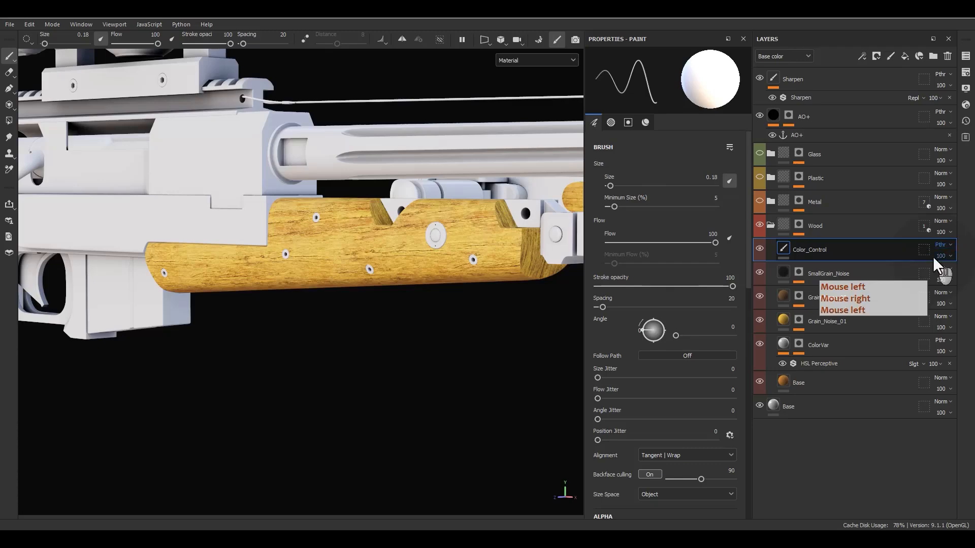
- Add an HSL Perceptive filter to the Color_Control layer
scroll(315, 299, "down", 5)
middle_click_drag(302, 301, 327, 318, "alt")
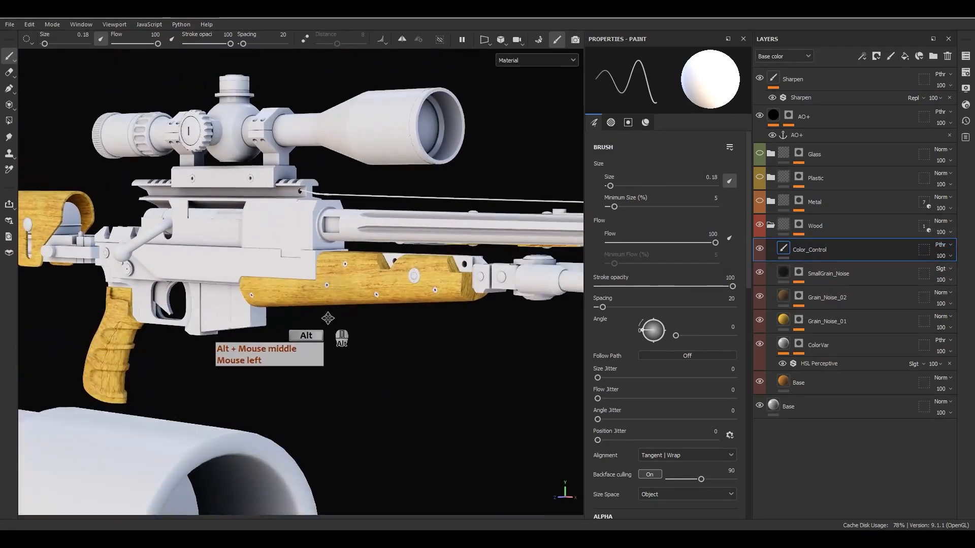
left_click_drag(327, 318, 312, 292, "alt")
scroll(312, 291, "up", 3)
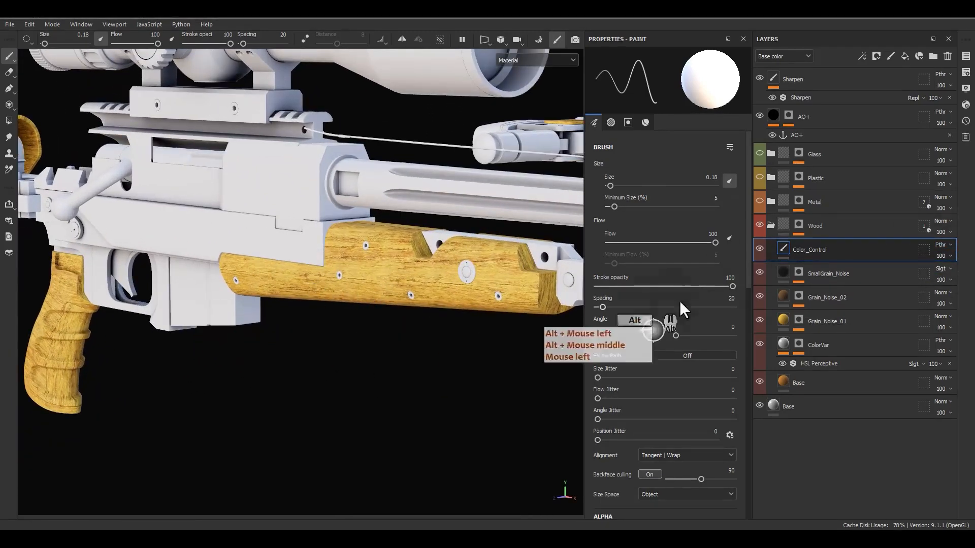
right_click(818, 254)
left_click(846, 440)
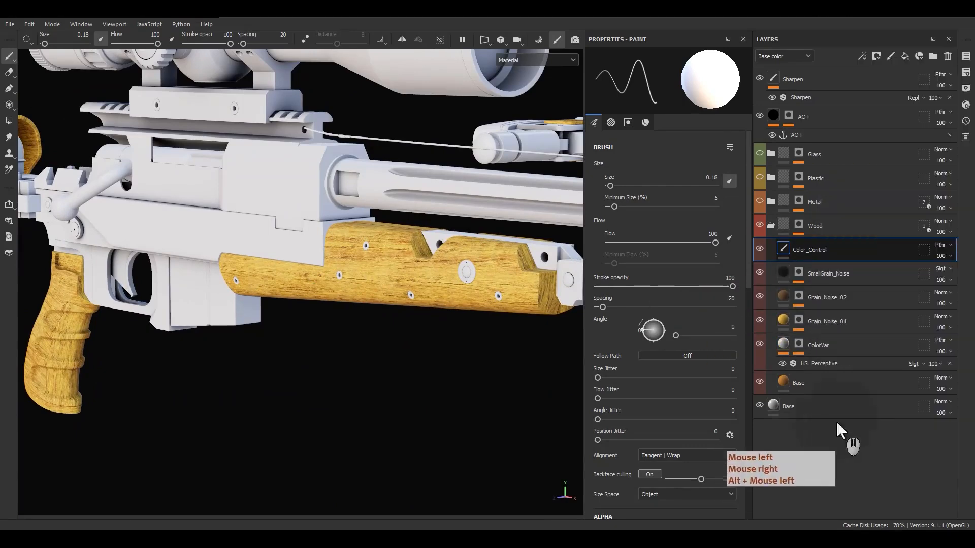
left_click(660, 99)
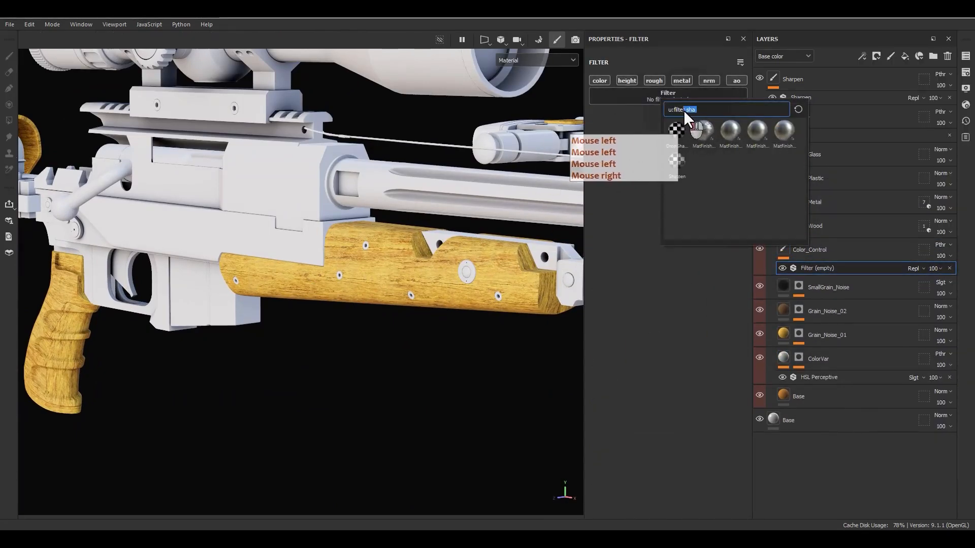
type("hsl")
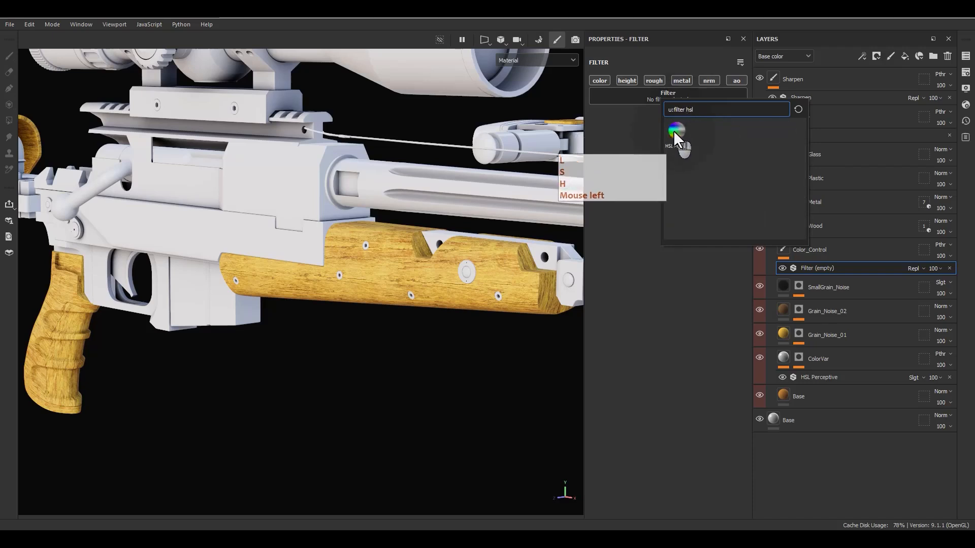
left_click(676, 130)
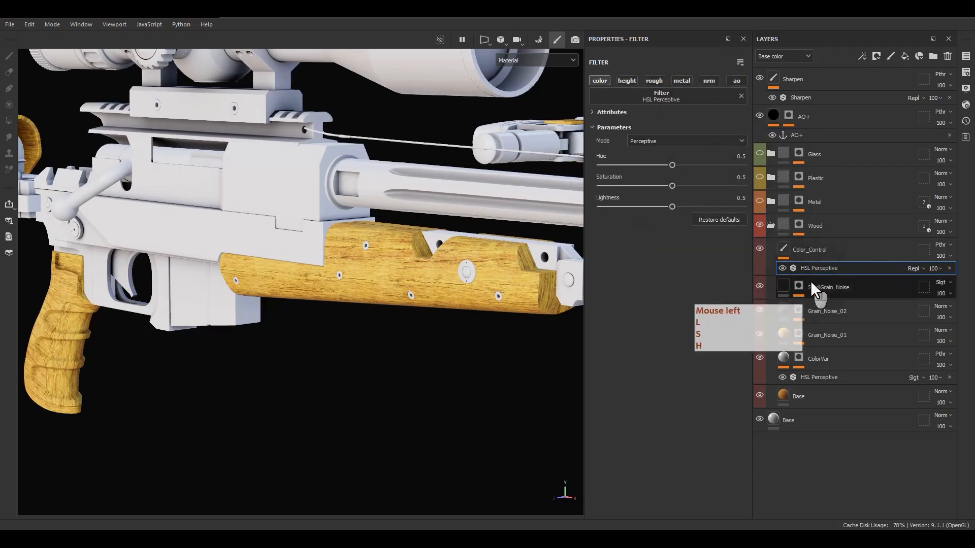
- Add a Contrast Luminosity filter above HSL Perceptive on the Color_Control layer
right_click(824, 266)
left_click(863, 465)
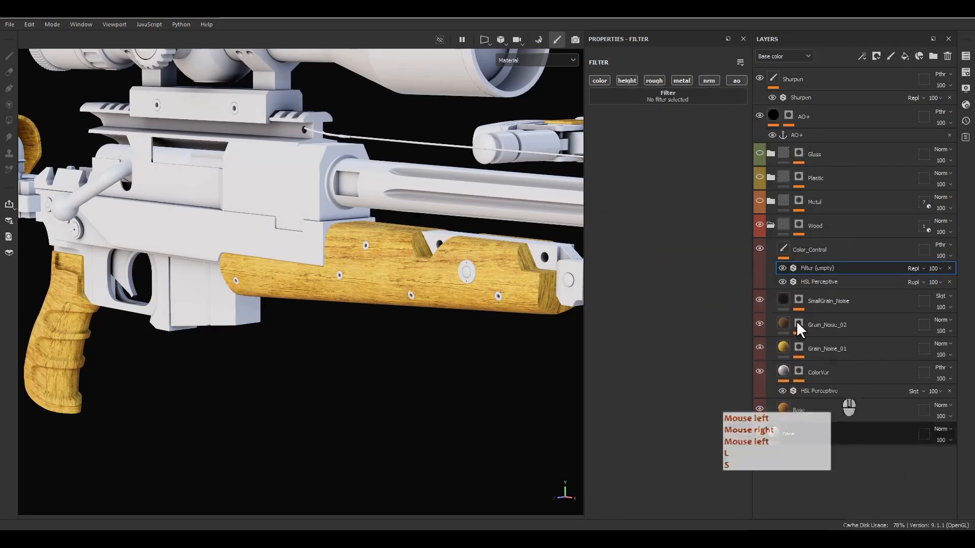
left_click(708, 101)
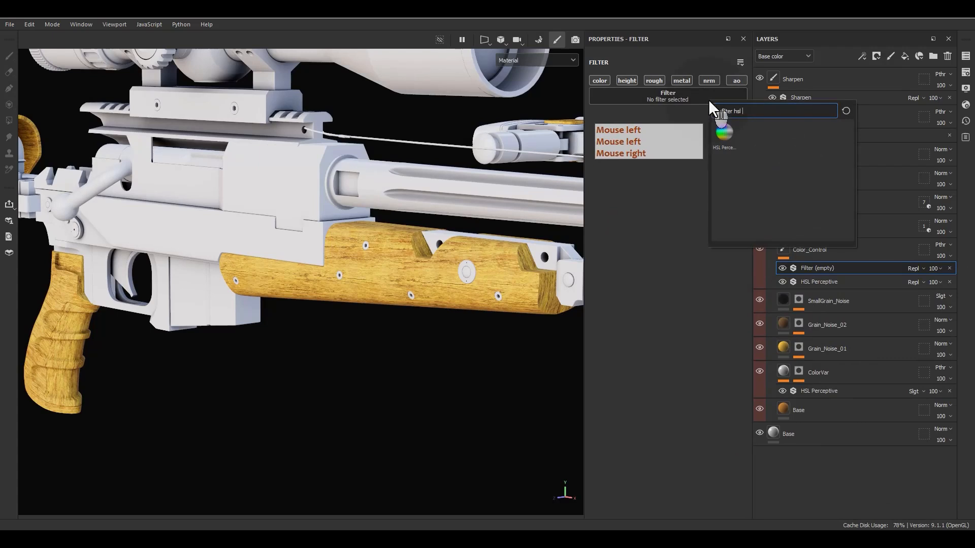
key("BackSpace")
key("BackSpace")
key("BackSpace")
type("contr")
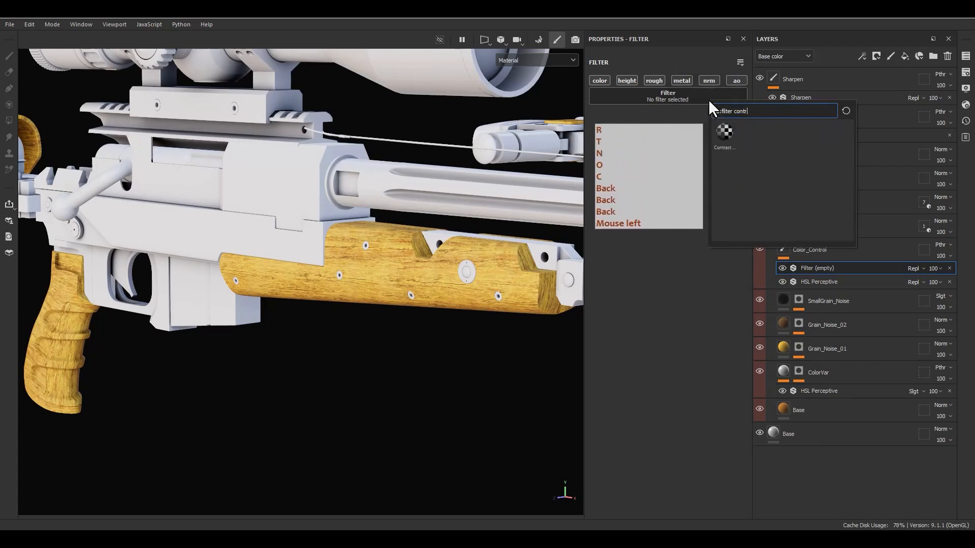
left_click(723, 136)
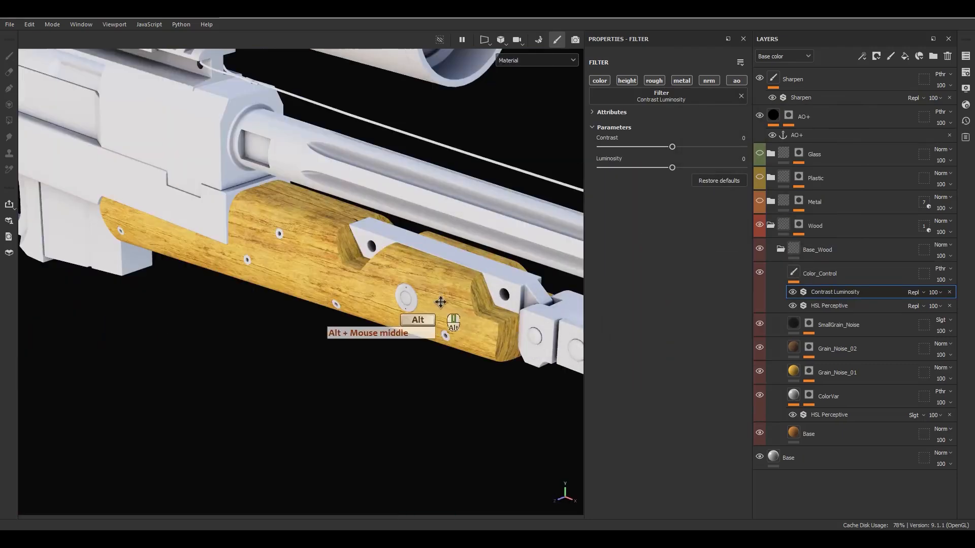
- Set Color_Control's HSL Perceptive filter to hue 0.491, saturation 0.53 and lightness 0.388
middle_click_drag(440, 302, 413, 295, "alt")
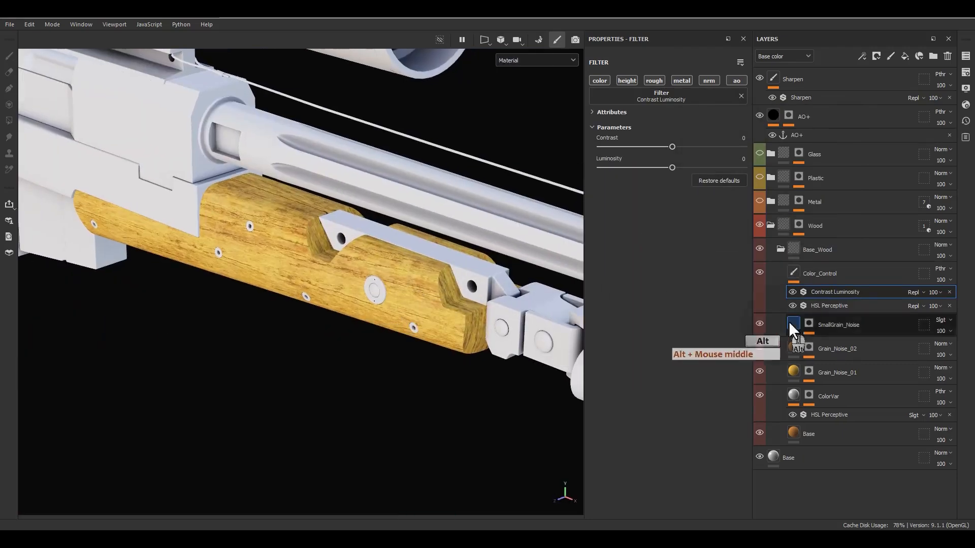
left_click(823, 307)
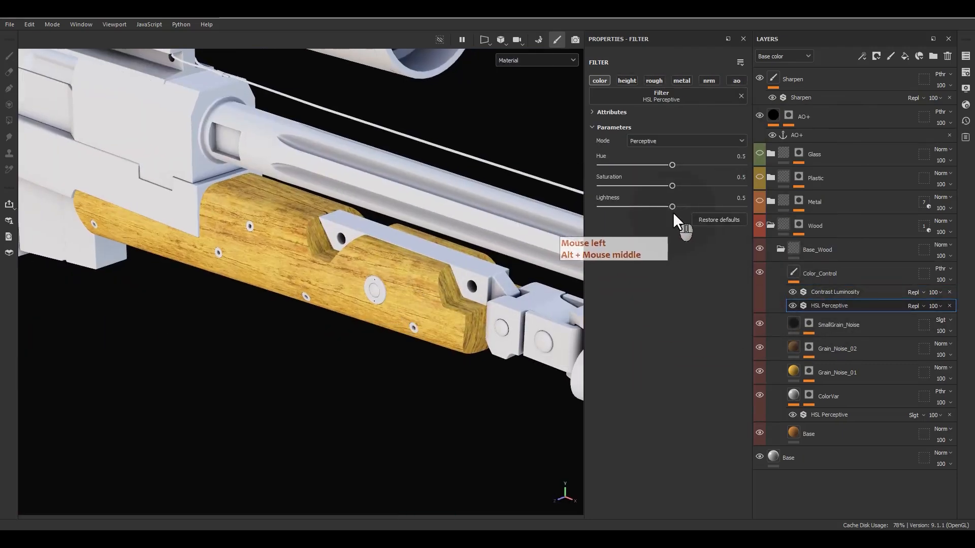
left_click_drag(672, 207, 670, 164)
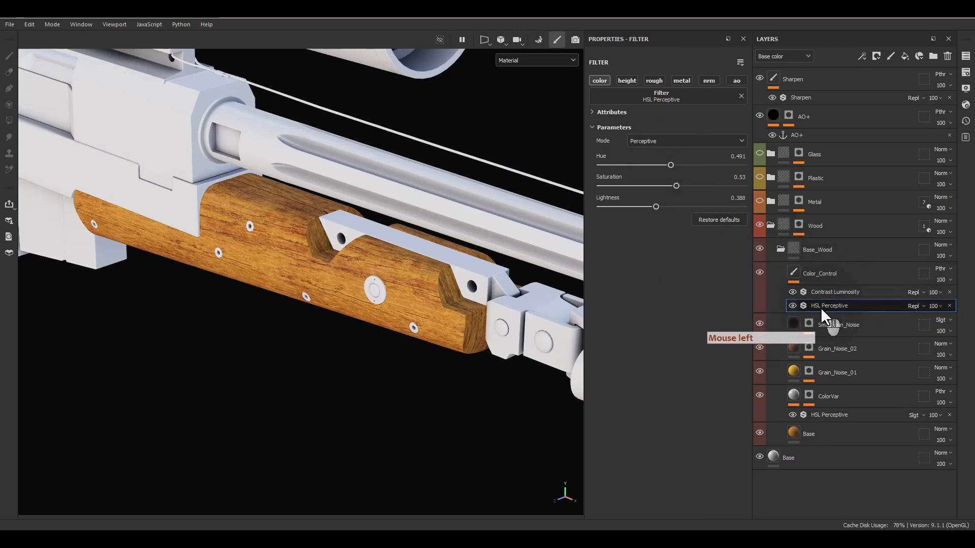
- Set Color_Control's Contrast Luminosity filter to contrast about -0.16 and luminosity about -0.139, and check the wood
left_click(830, 291)
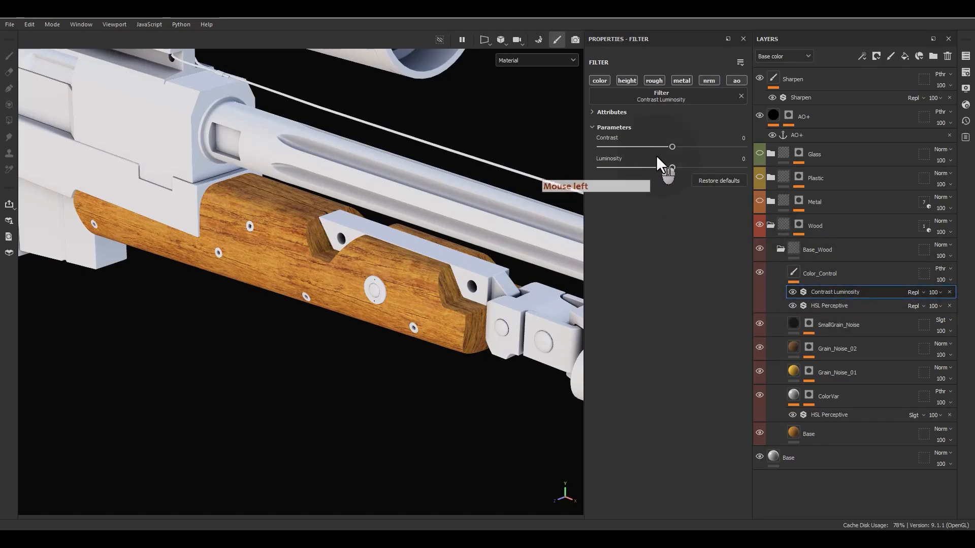
left_click(660, 145)
left_click_drag(671, 167, 661, 172)
left_click_drag(510, 292, 357, 294, "alt")
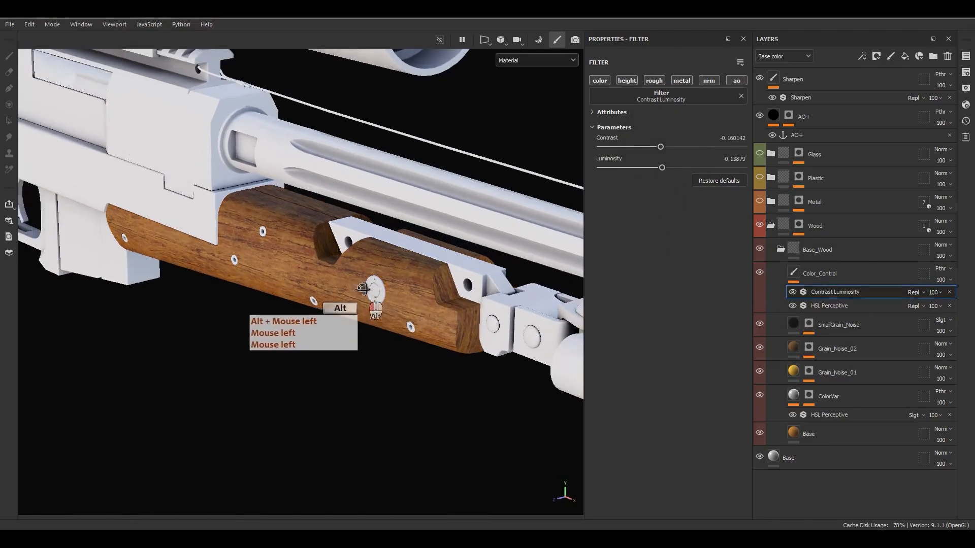
- Examine the color-adjusted wood on the rifle's stock, grip and handguard from several angles
right_click_drag(358, 295, 323, 100, "alt")
middle_click_drag(323, 100, 468, 221, "alt")
key("F9")
key("F9")
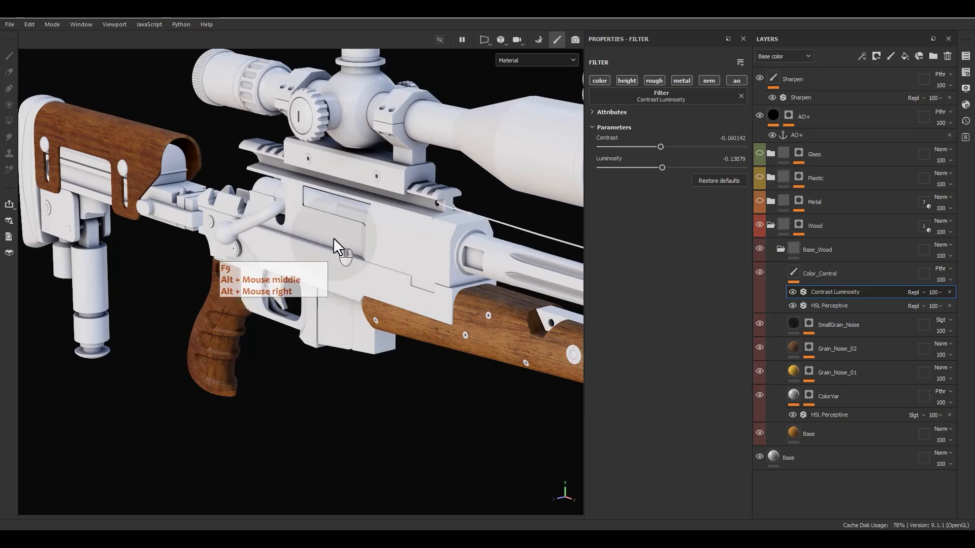
middle_click_drag(269, 293, 359, 345, "alt")
left_click_drag(360, 345, 420, 294, "alt")
middle_click_drag(473, 304, 305, 315, "alt")
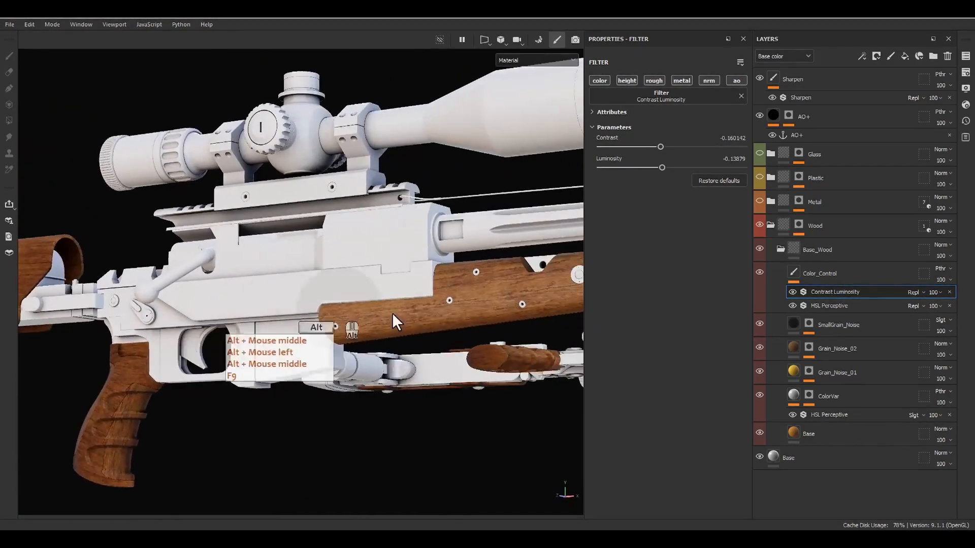
left_click_drag(394, 322, 477, 326, "alt")
- Add a fill layer above Color_Control in the Base_Wood folder and name it Color_Var1
left_click(871, 264)
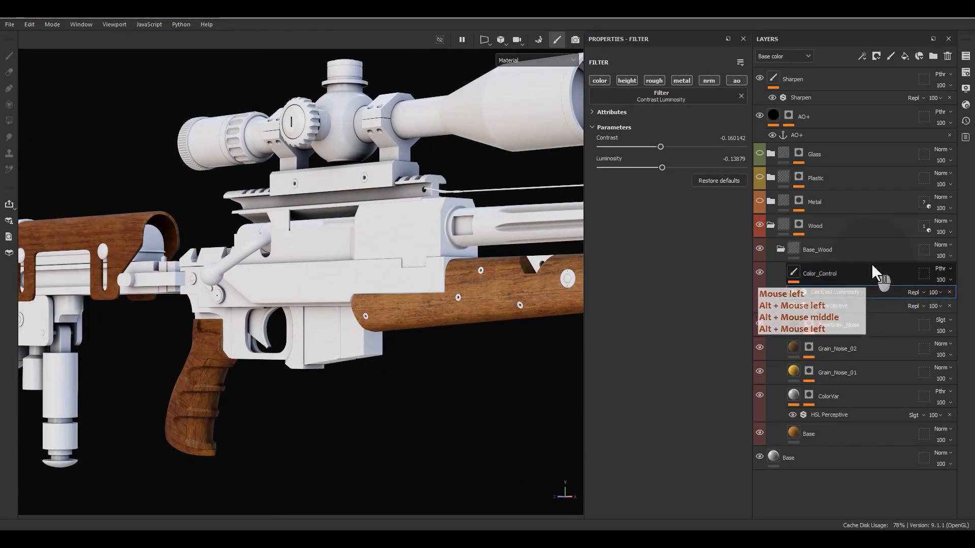
left_click(905, 56)
double_click(813, 273)
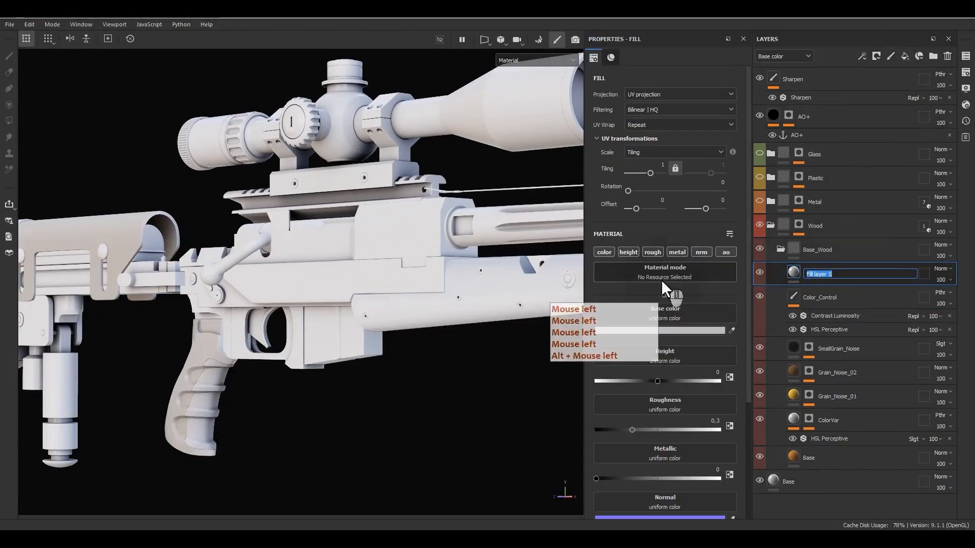
type("Color")
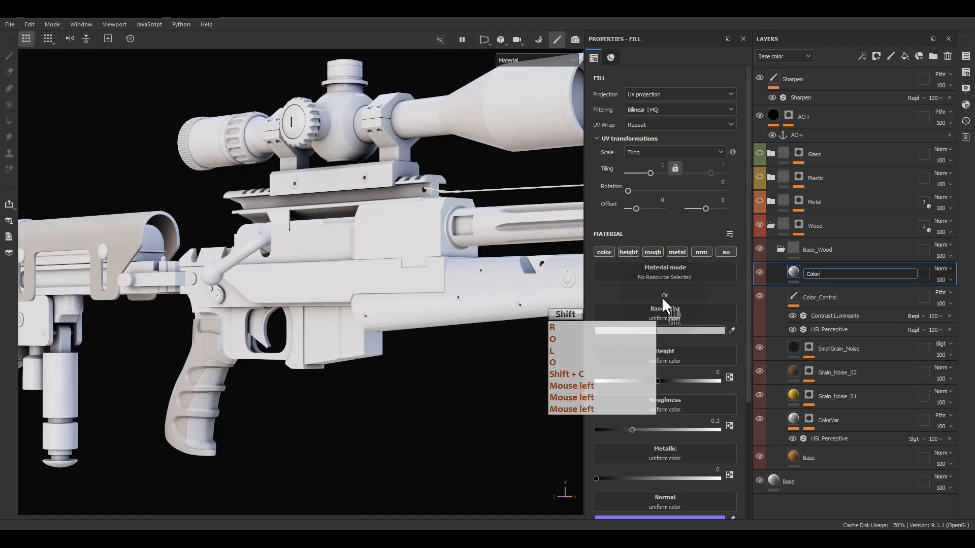
type("_Var1")
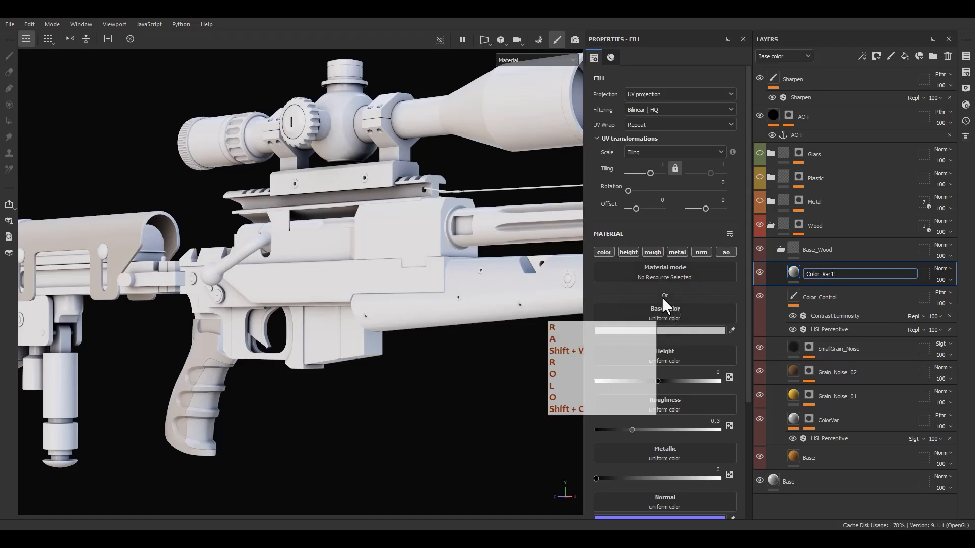
key("Return")
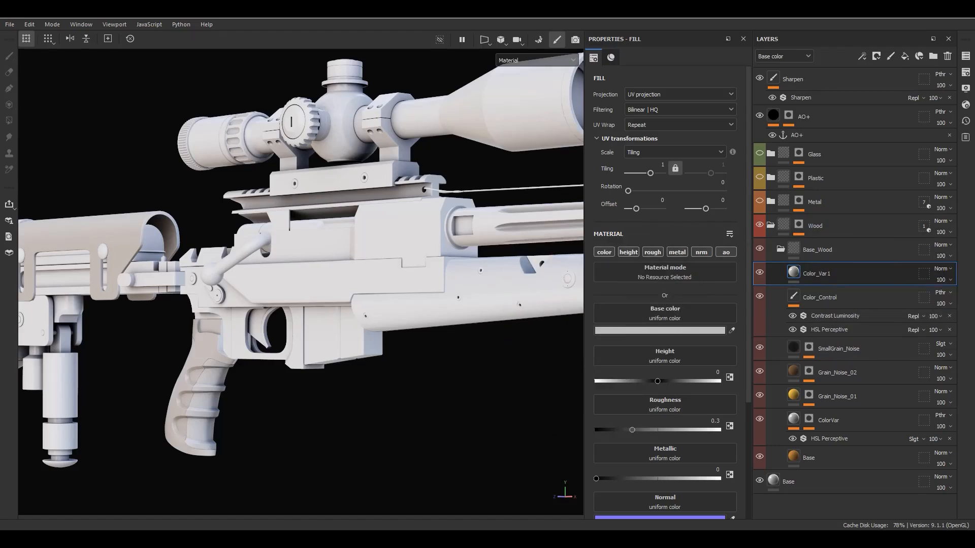
- Assign woodAlternativeTexture1 as Color_Var1's base color and leave only the color channel active
left_click_drag(974, 288, 664, 316)
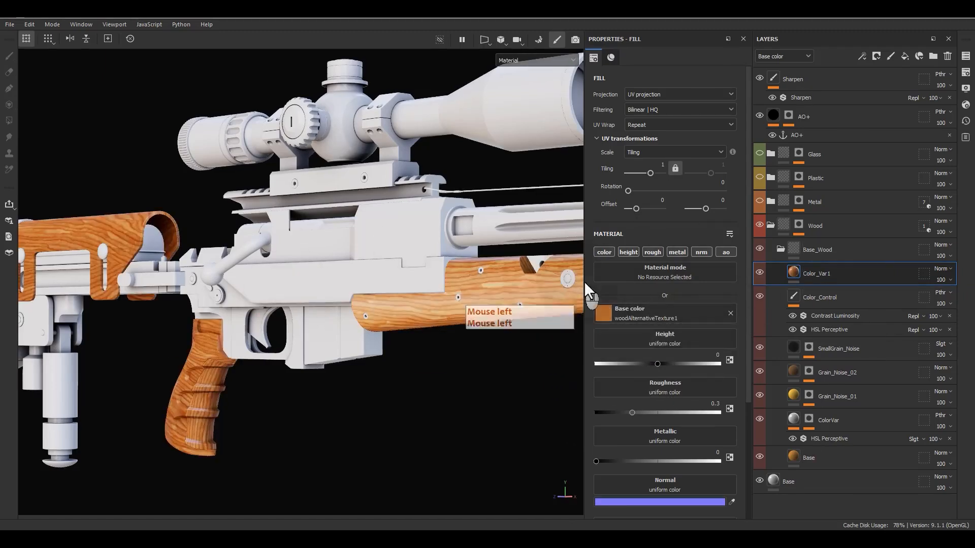
key("alt")
left_click(603, 256, "alt")
- Try a tiling of 0.6 on Color_Var1's texture and inspect the grain on the stock, grip and handguard
middle_click_drag(255, 371, 341, 367, "alt")
left_click_drag(254, 327, 477, 378, "alt")
middle_click_drag(371, 384, 445, 339, "alt")
left_click_drag(445, 340, 373, 325, "alt")
right_click_drag(375, 304, 376, 145, "alt")
middle_click_drag(401, 211, 378, 188, "alt")
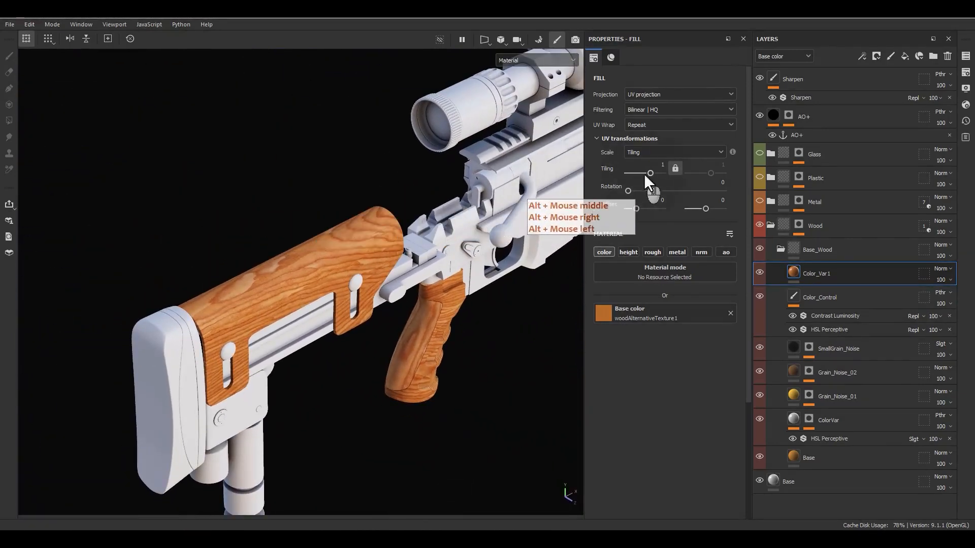
left_click(661, 165)
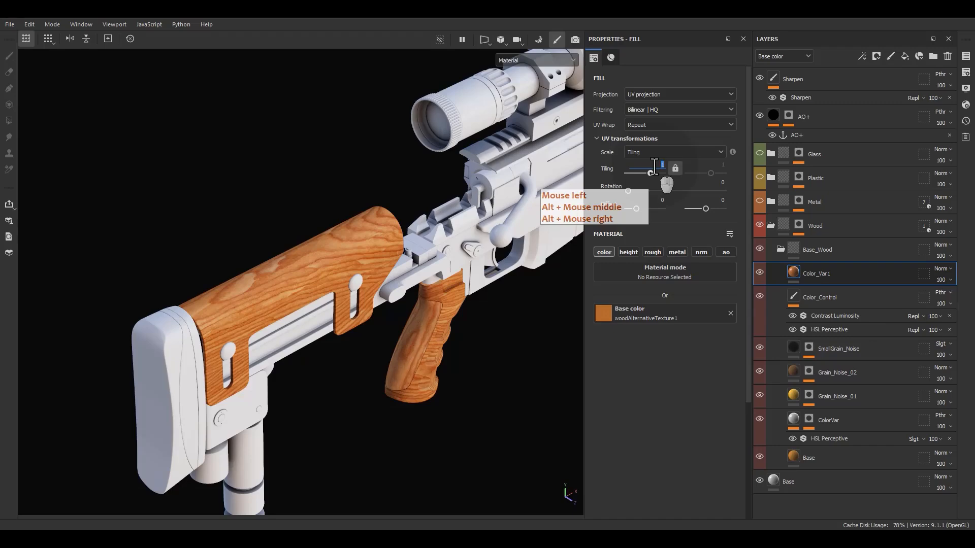
type(".6")
key("Return")
middle_click(584, 172, "alt")
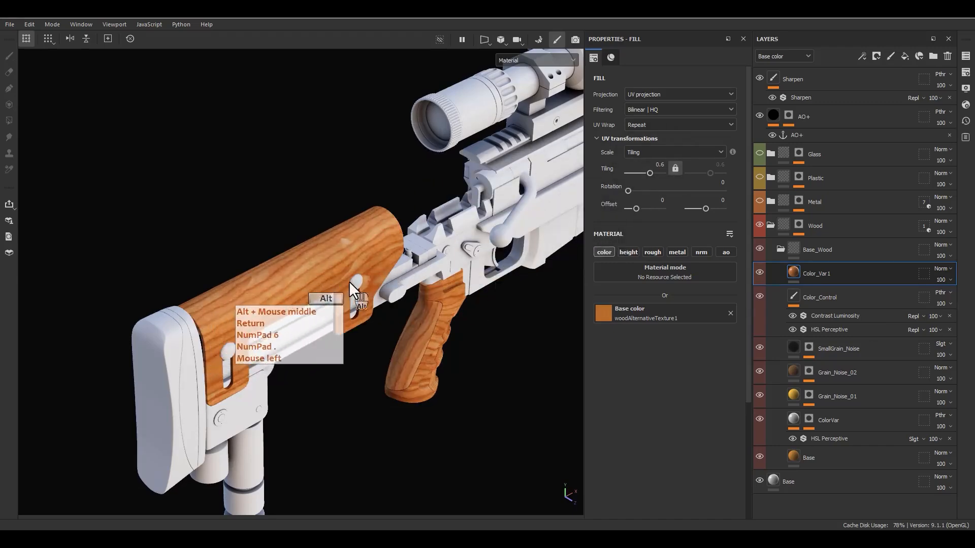
middle_click_drag(349, 281, 294, 260, "alt")
left_click_drag(293, 260, 106, 216, "alt")
middle_click_drag(106, 216, 433, 233, "alt")
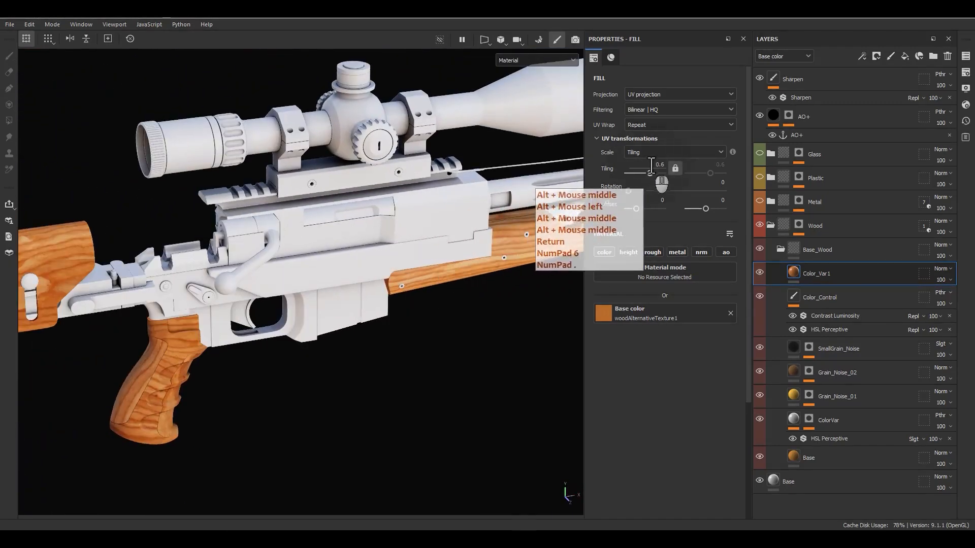
- Try tiling values of 0.8 and 0.1 on Color_Var1's wood texture
left_click(652, 166)
type(".8")
key("Return")
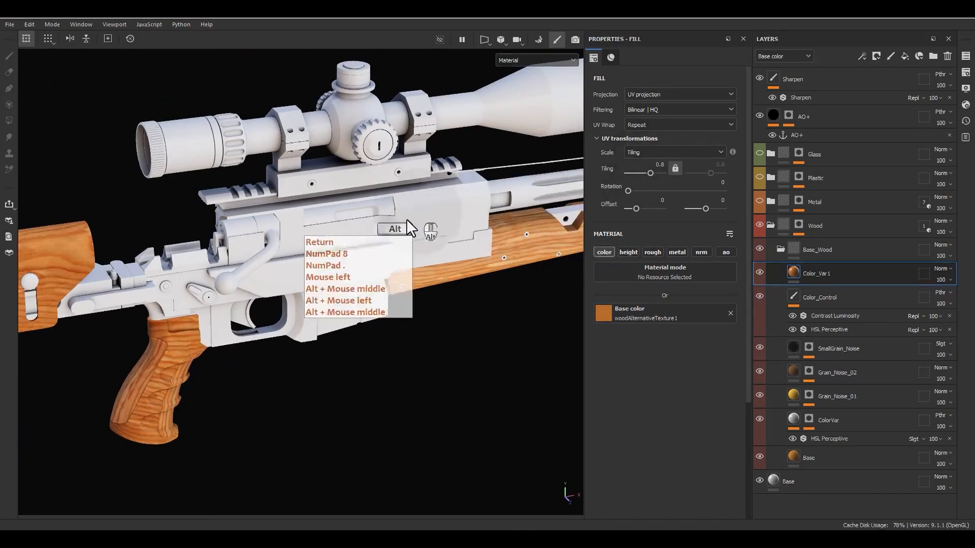
middle_click_drag(231, 269, 512, 313, "alt")
left_click_drag(512, 312, 384, 356, "alt")
left_click(658, 163)
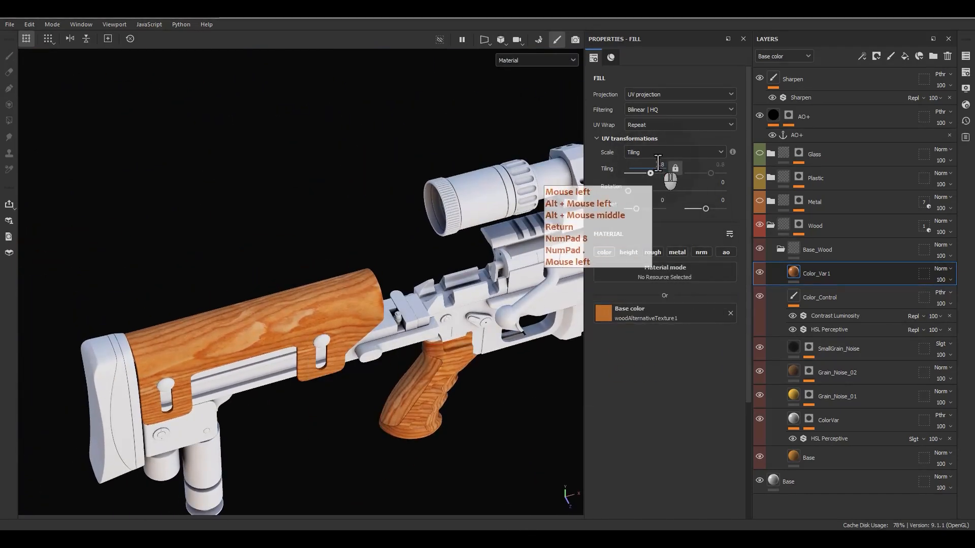
type("a.")
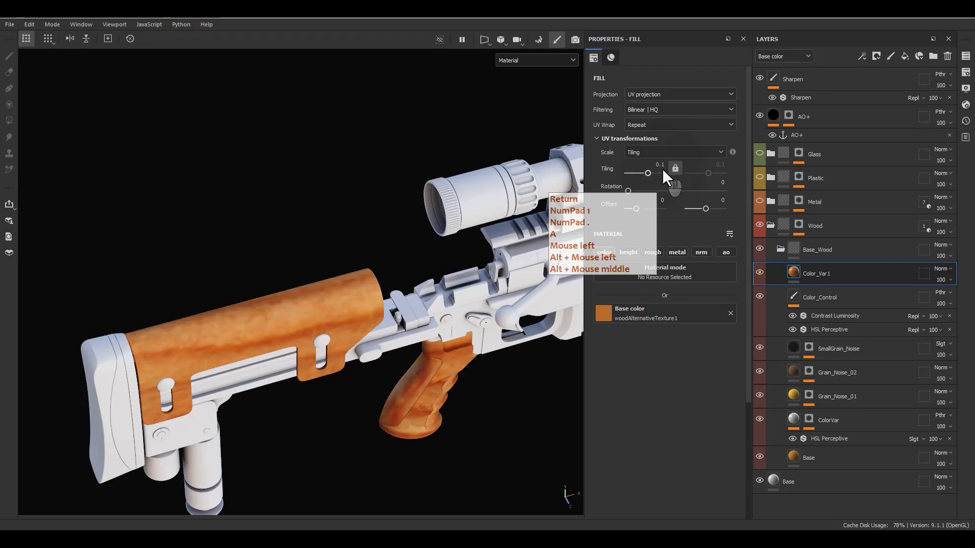
- Return Color_Var1's tiling to 1 and inspect the grain up close on the handguard
left_click(663, 168)
key("ctrl+a")
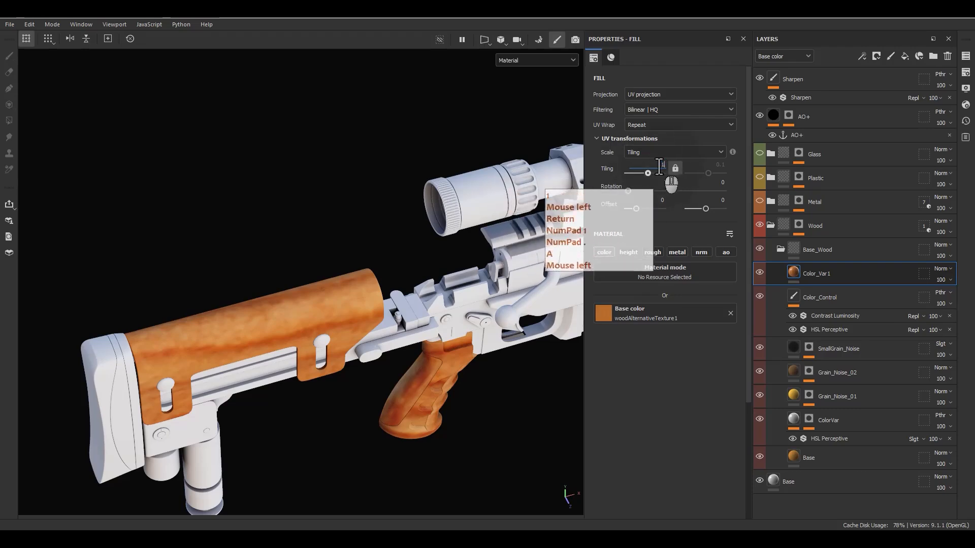
type("1")
key("Return")
left_click_drag(437, 317, 405, 298, "alt")
middle_click_drag(404, 297, 388, 277, "alt")
left_click_drag(389, 276, 347, 233, "alt")
middle_click_drag(348, 233, 373, 178, "alt")
left_click_drag(373, 178, 453, 275, "alt")
scroll(462, 250, "up", 4)
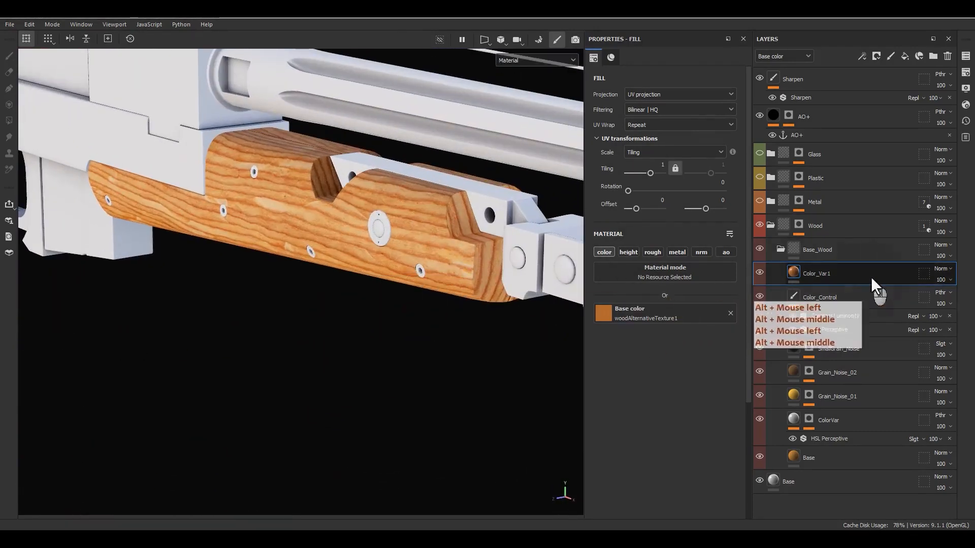
- Try Overlay and other blending modes on Color_Var1, and settle on Lighten (Lgt)
left_click(941, 268)
left_click(844, 186)
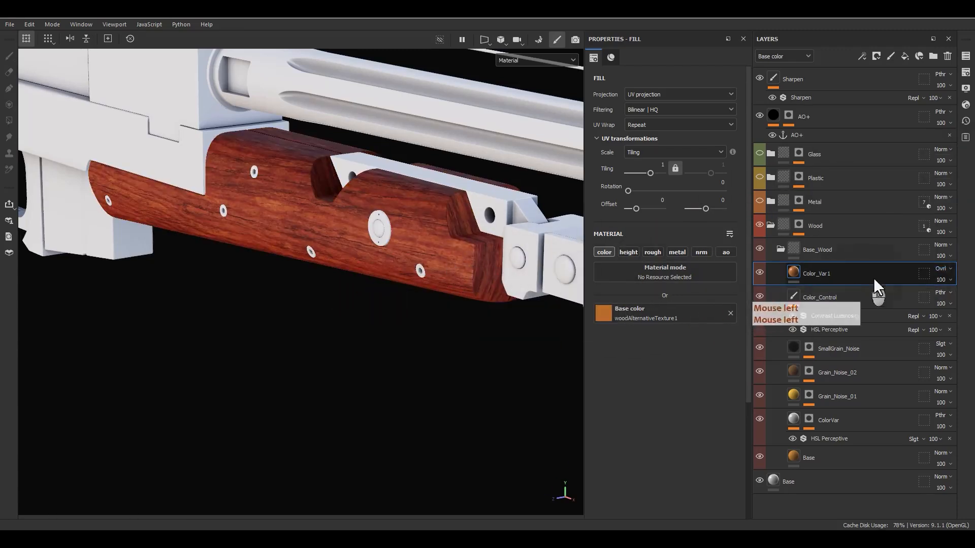
scroll(937, 267, "down", 2)
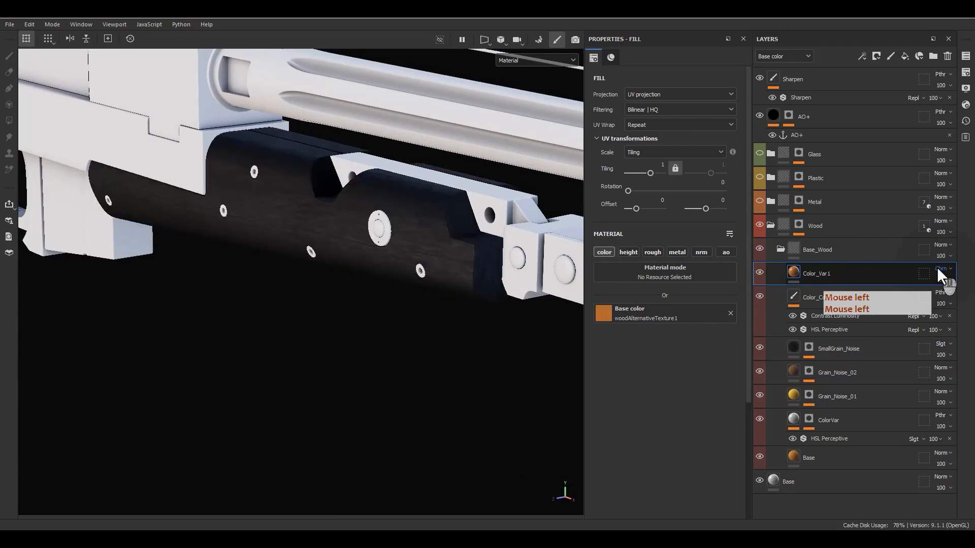
scroll(937, 267, "up", 5)
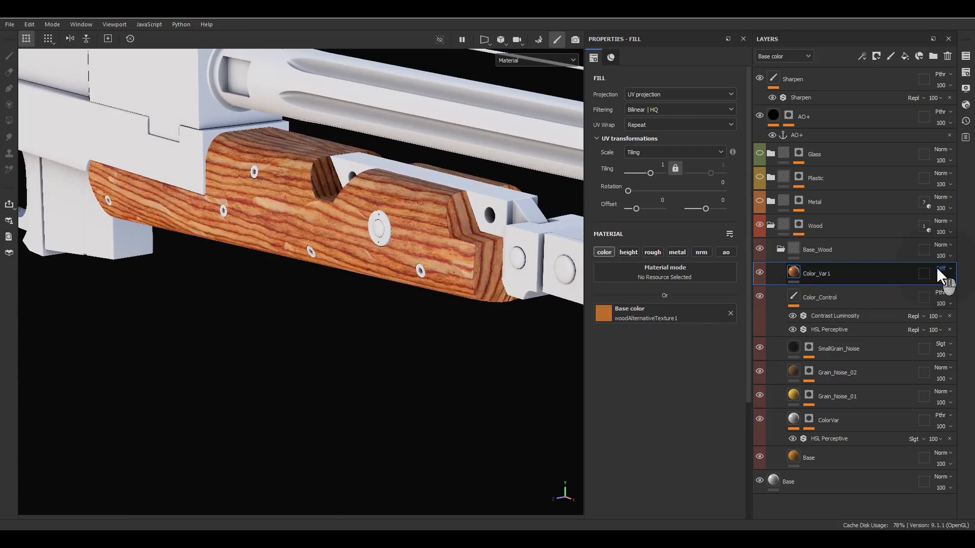
scroll(938, 272, "up", 3)
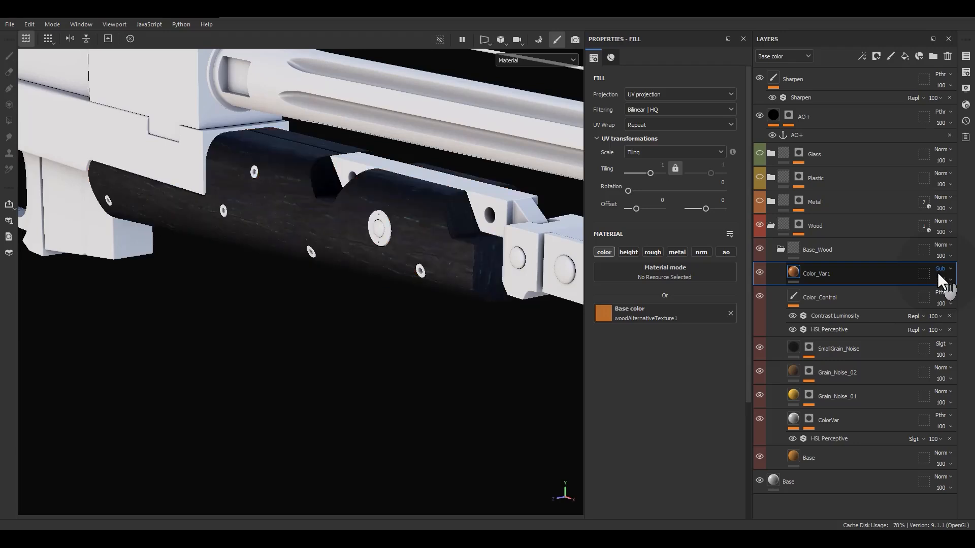
scroll(937, 272, "up", 1)
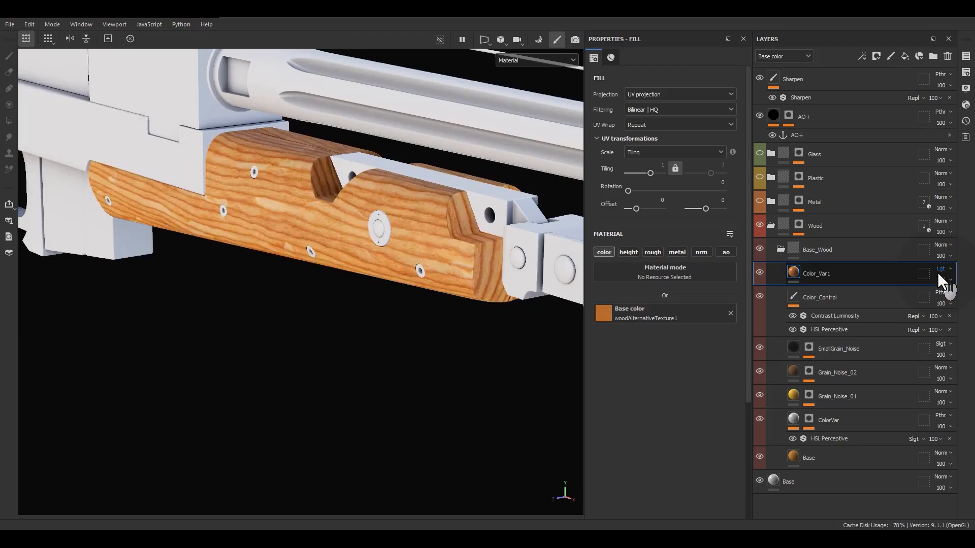
left_click(937, 272)
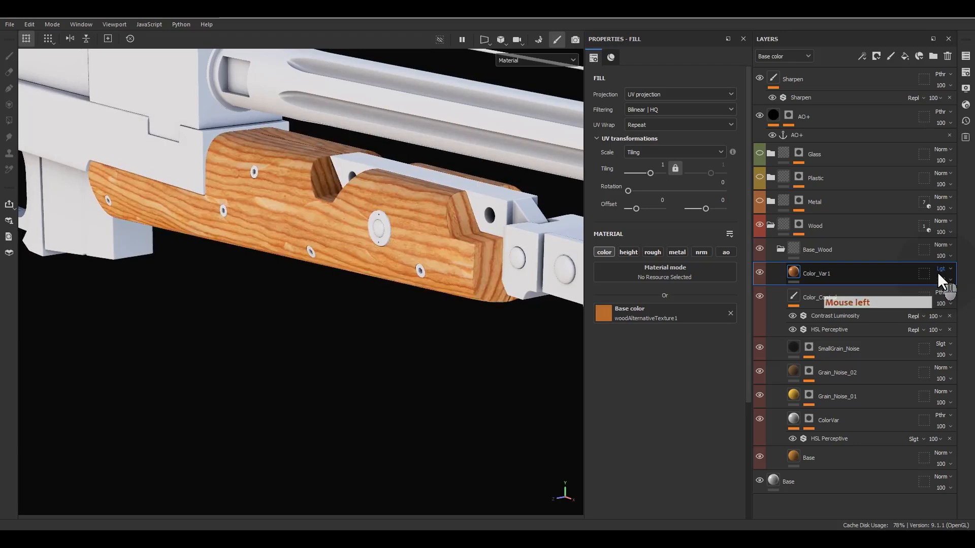
left_click(938, 270)
- Hide and show the Color_Var1 layer to compare the handguard wood with and without it
left_click(763, 276)
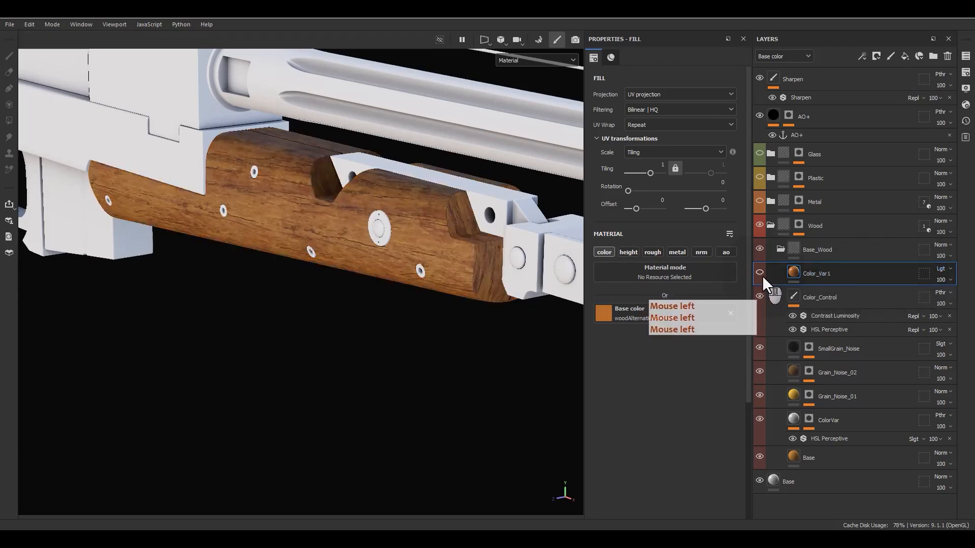
left_click(762, 276)
left_click(762, 275)
left_click(763, 276)
- Cycle Color_Var1 through further blending modes, including Replace, to compare their effect on the handguard wood
left_click(944, 268)
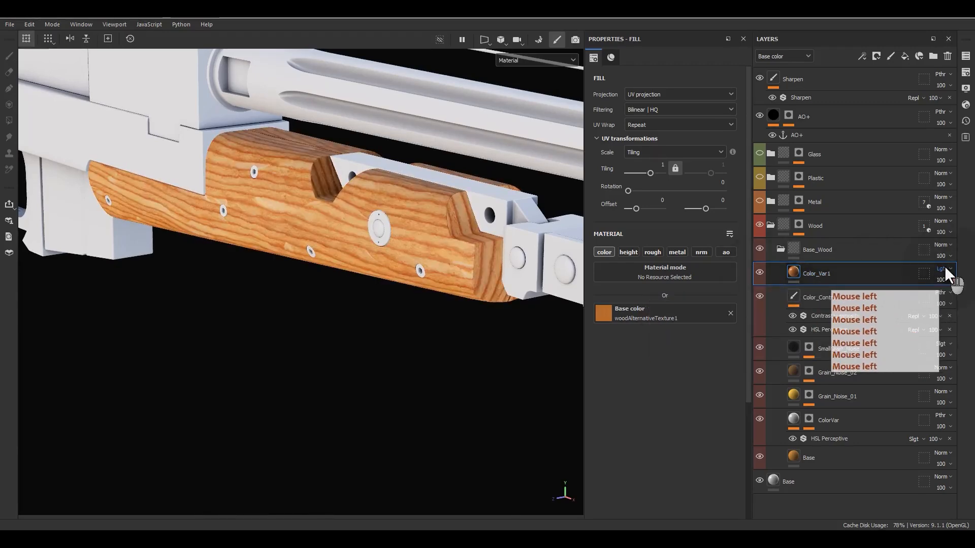
scroll(945, 266, "up", 3)
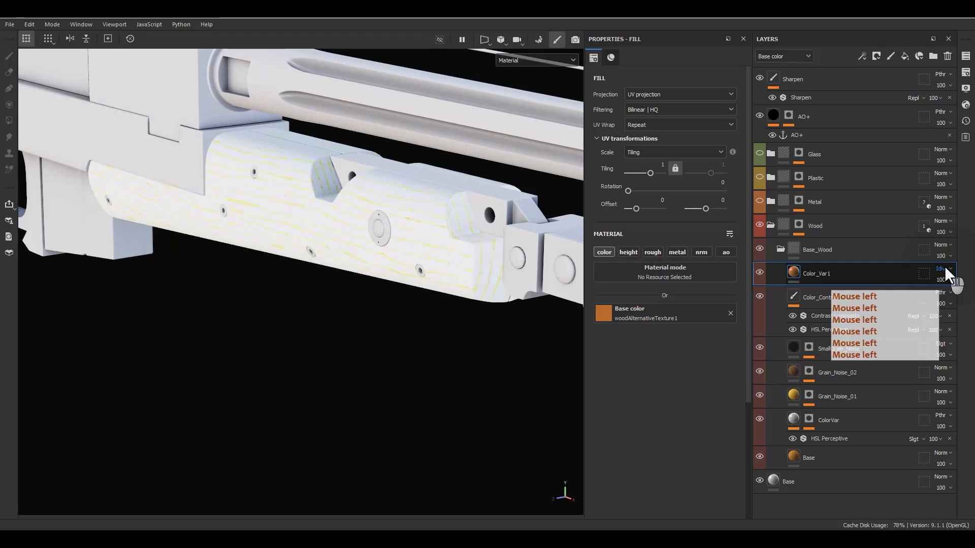
scroll(944, 266, "up", 3)
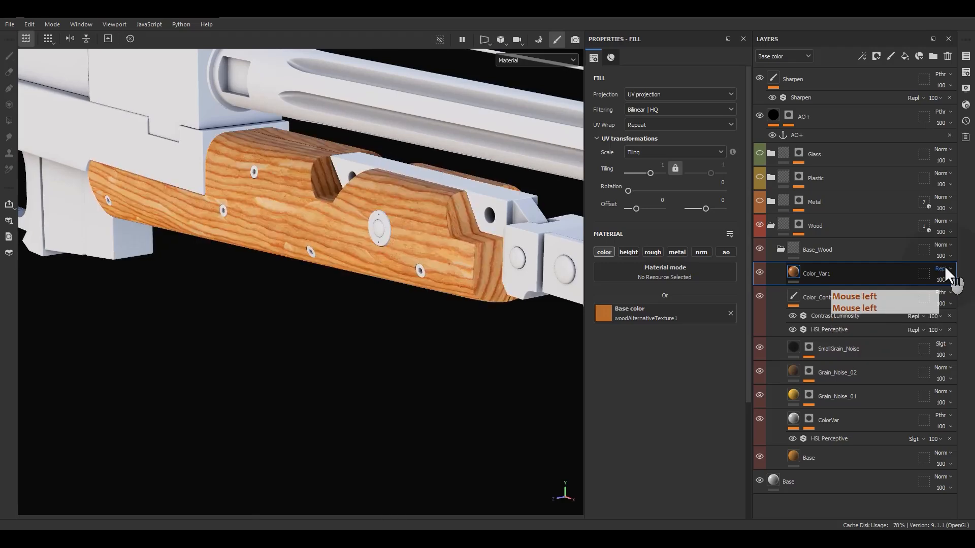
scroll(944, 266, "down", 6)
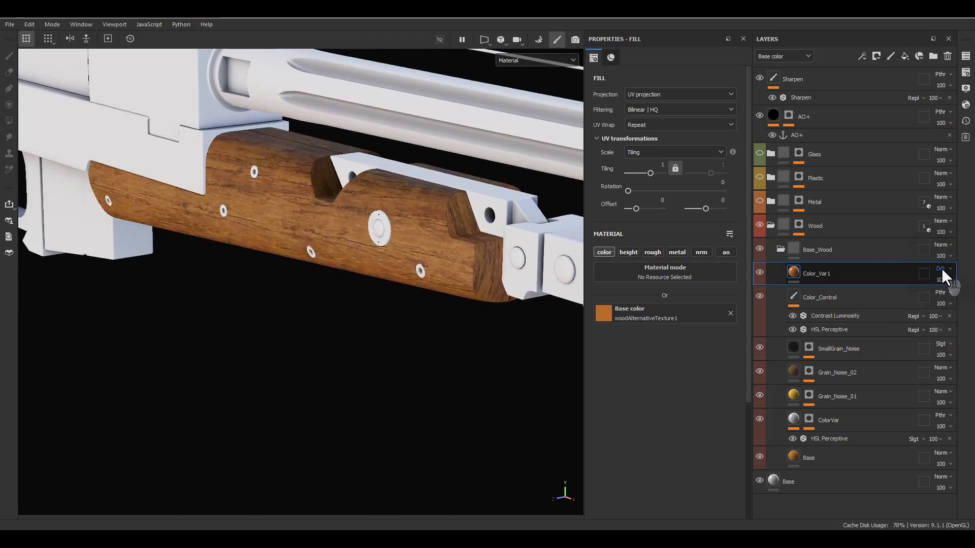
left_click(942, 269)
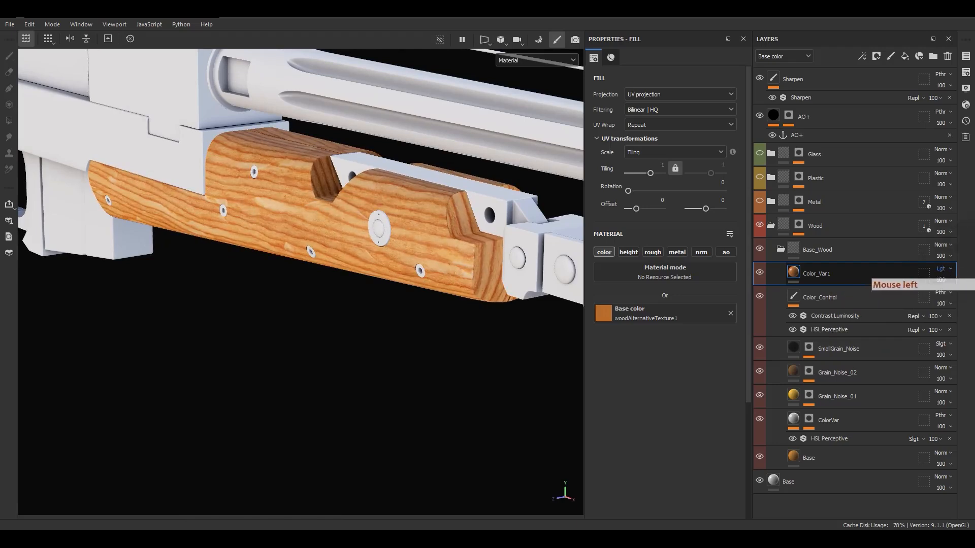
- Try the Ldge and Lbrn blending modes on Color_Var1, and go back to Lgt
left_click(972, 99)
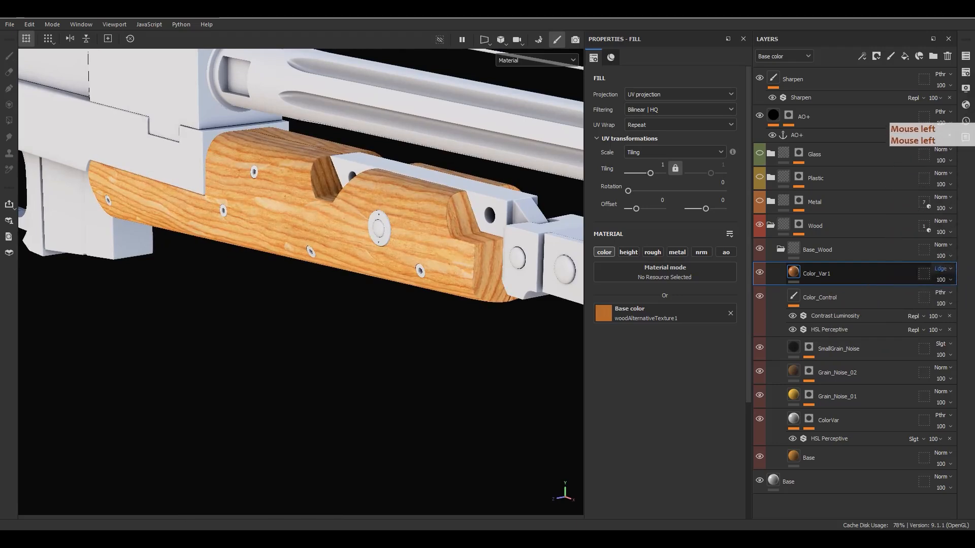
left_click(948, 270)
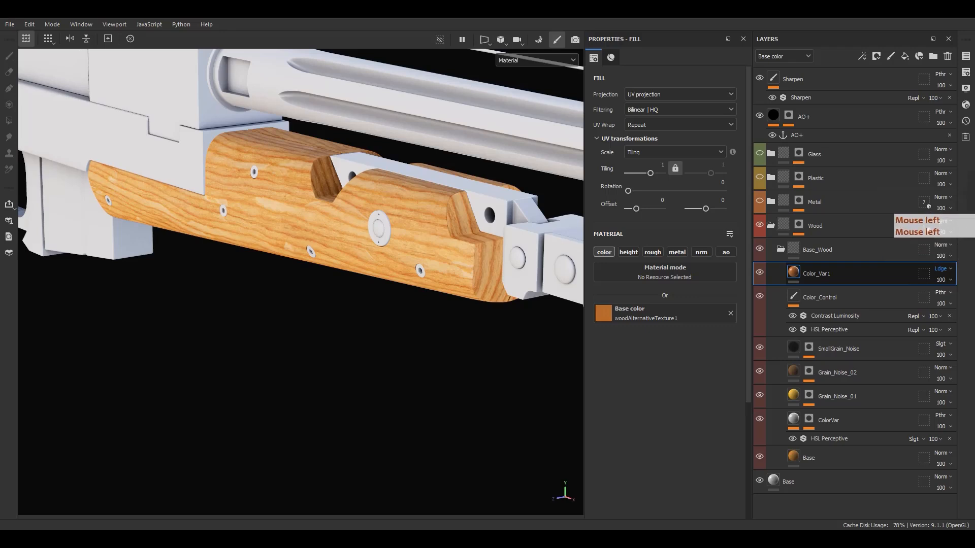
left_click(972, 175)
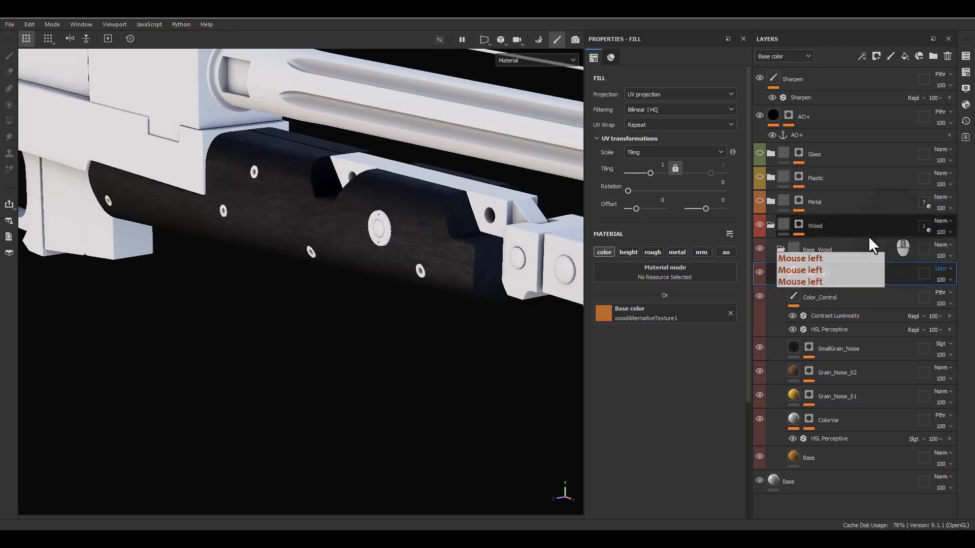
left_click(948, 267)
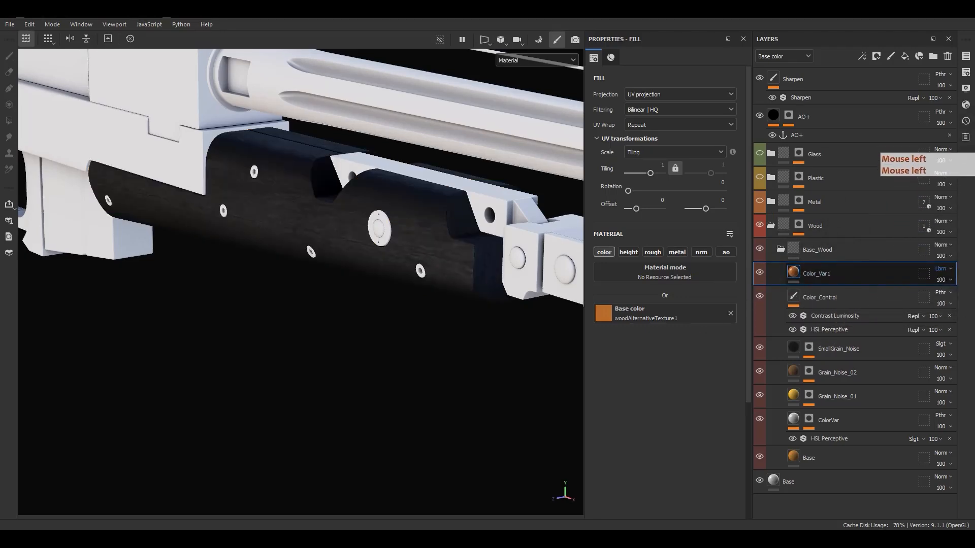
left_click(972, 89)
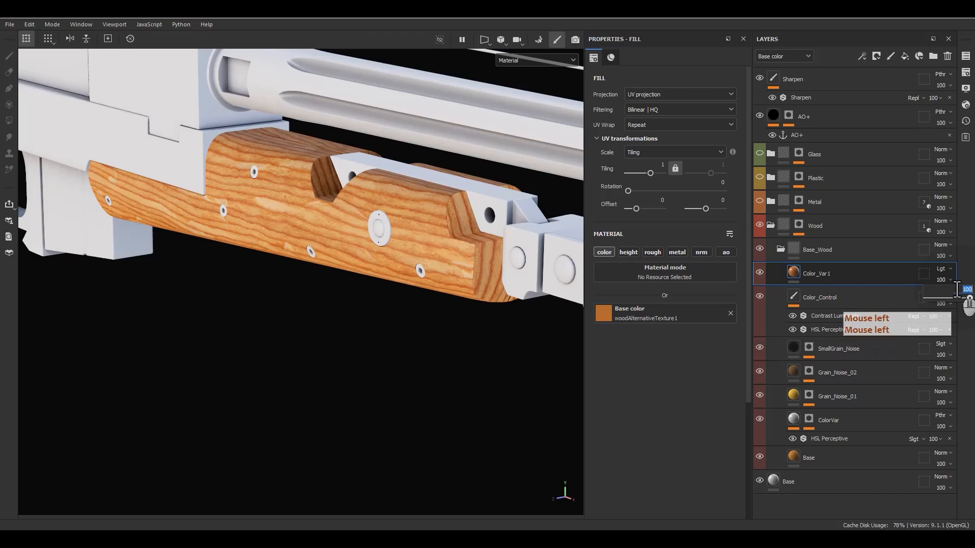
- Try an opacity of 30 on Color_Var1 and check the handguard from the side
key("Return")
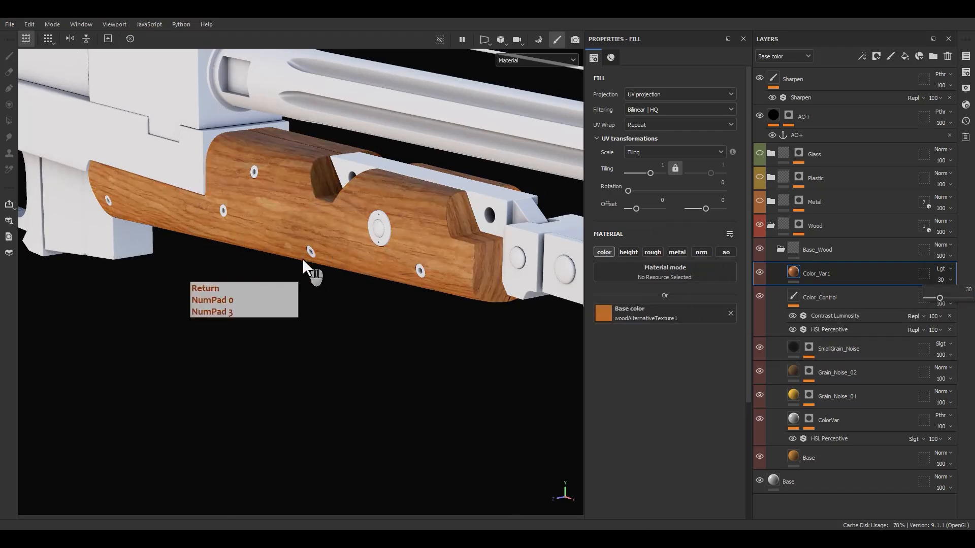
middle_click_drag(304, 266, 306, 290, "alt")
left_click_drag(307, 289, 346, 276, "alt")
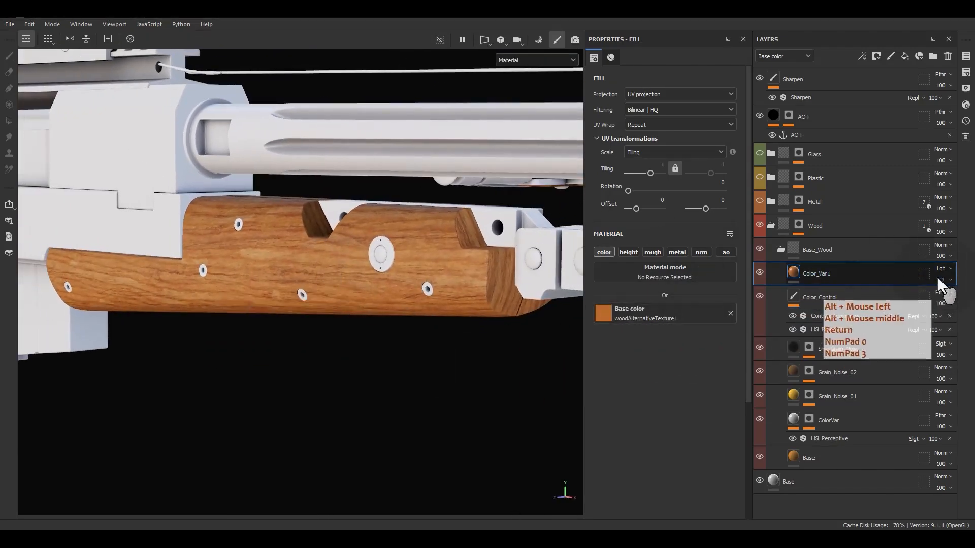
- Set Color_Var1's layer opacity to 45
left_click(941, 279)
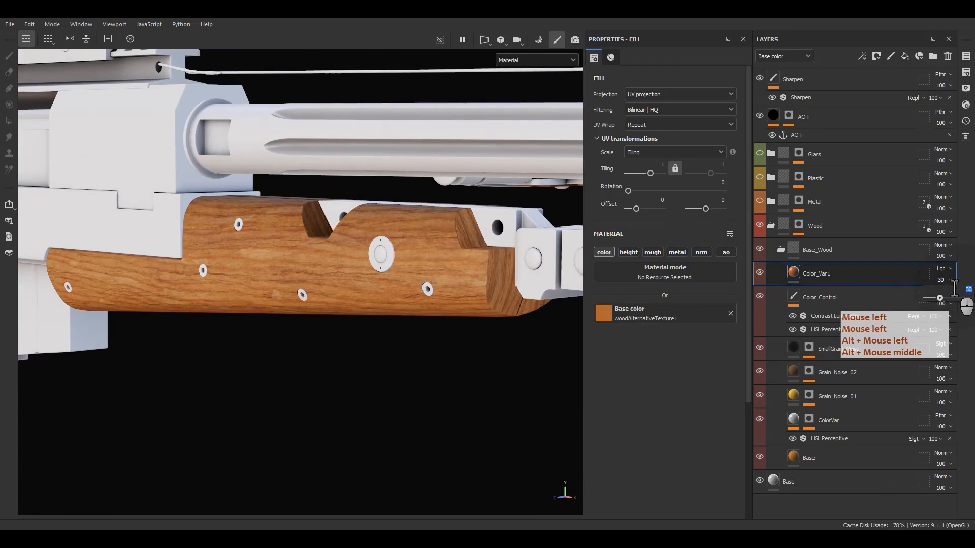
type("45")
key("Return")
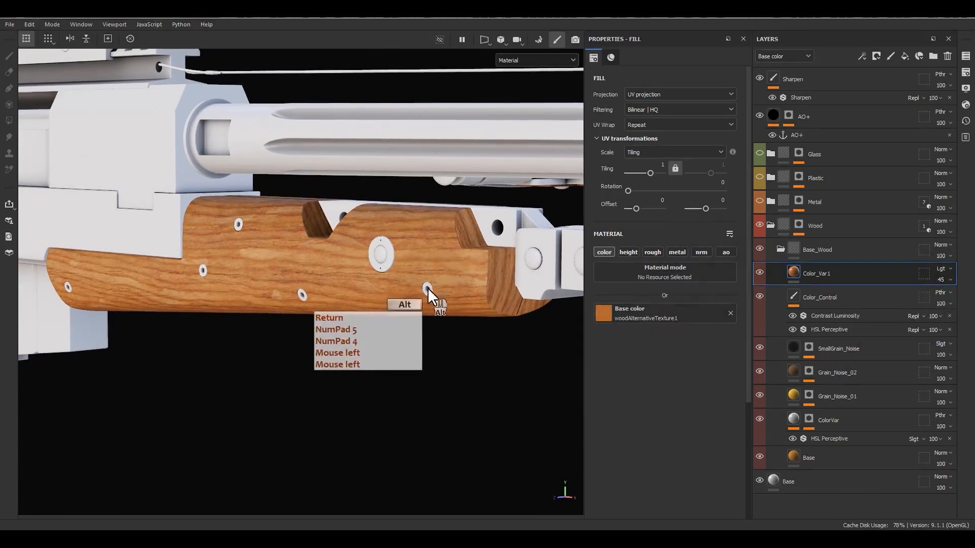
- Compare the wood on the rifle stock with the Color_Var1 layer hidden and shown
left_click_drag(428, 288, 293, 286, "alt")
middle_click_drag(293, 286, 335, 284, "alt")
left_click_drag(335, 285, 330, 311, "alt")
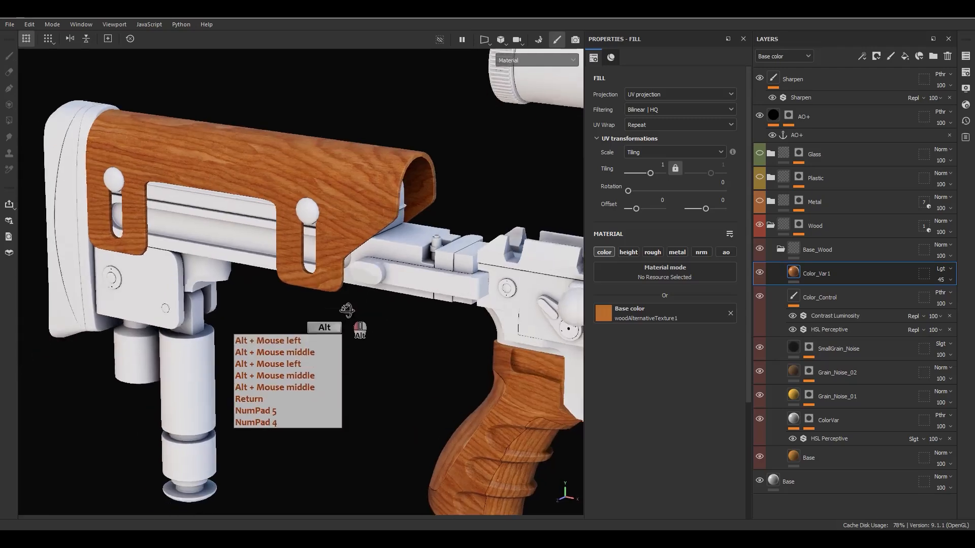
middle_click_drag(330, 310, 355, 305, "alt")
left_click(764, 269)
left_click(764, 269)
left_click(764, 269)
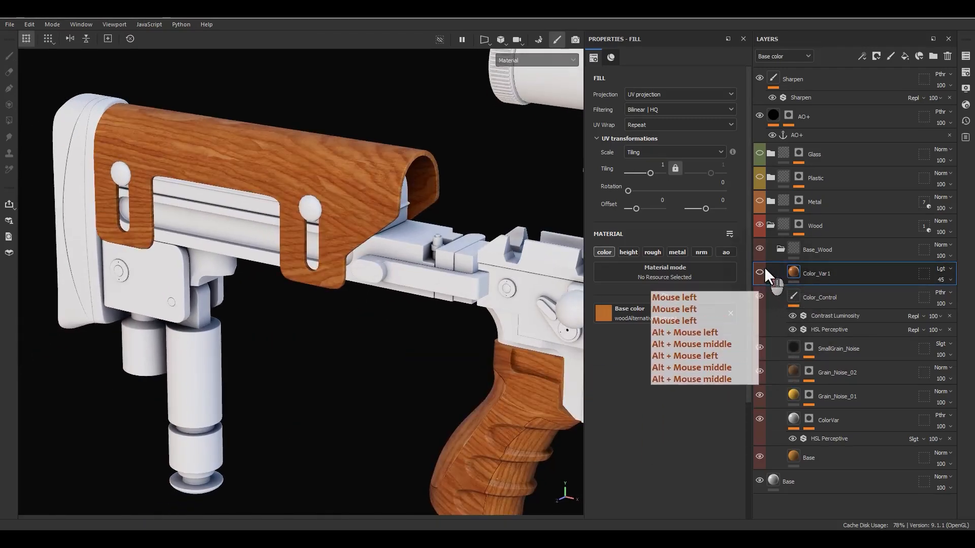
left_click(764, 269)
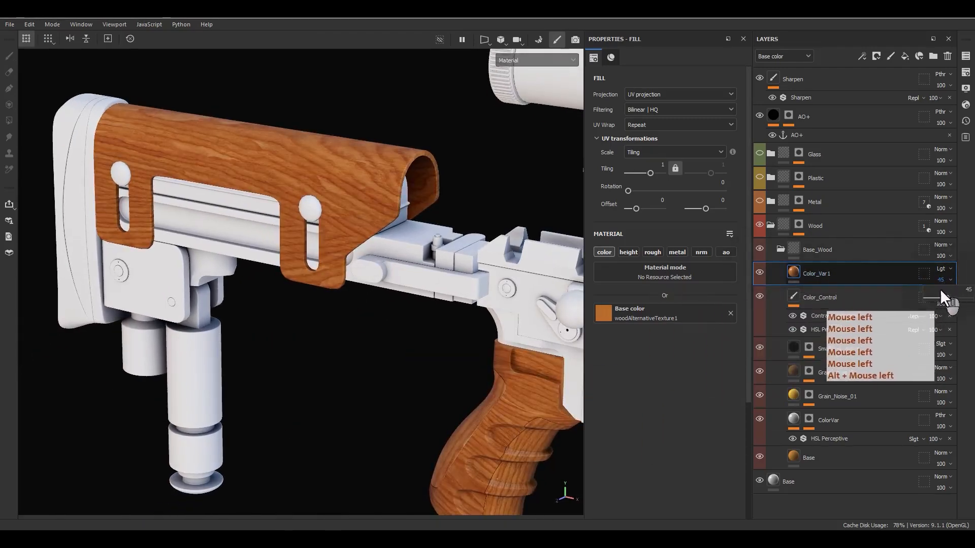
- Try Multiply and other blending modes on the Color_Var1 layer, settling on Linear Dodge
left_click(941, 280)
left_click(943, 267)
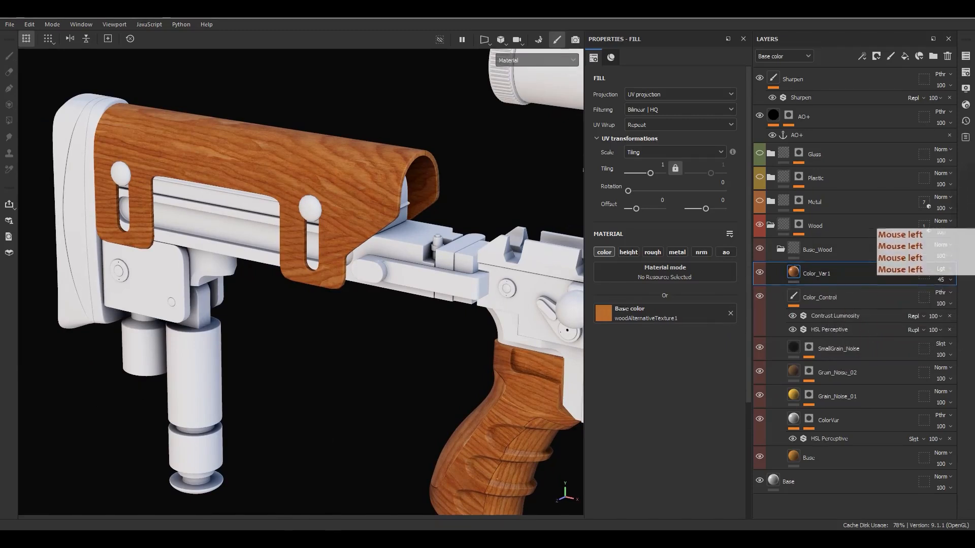
left_click(945, 268)
left_click(877, 159)
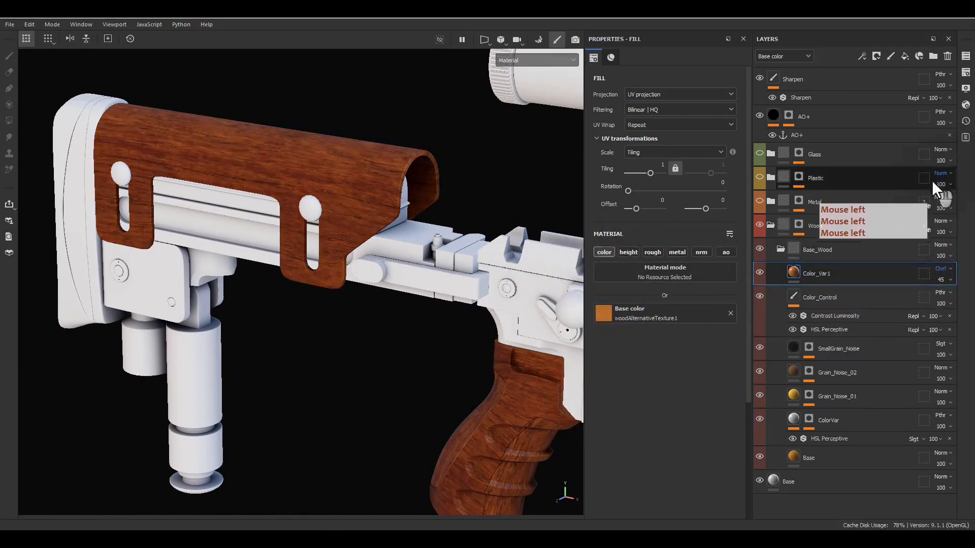
left_click(940, 268)
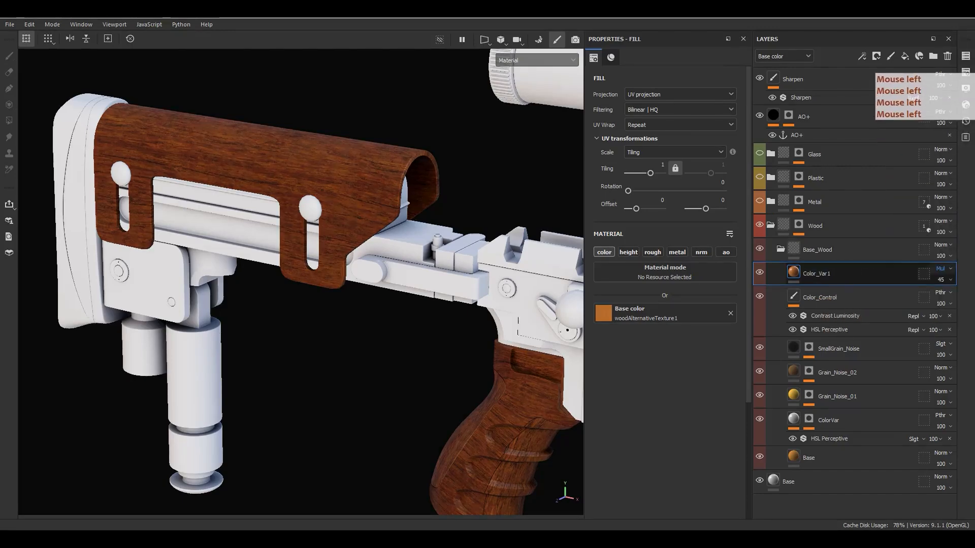
middle_click_drag(517, 221, 418, 229, "alt")
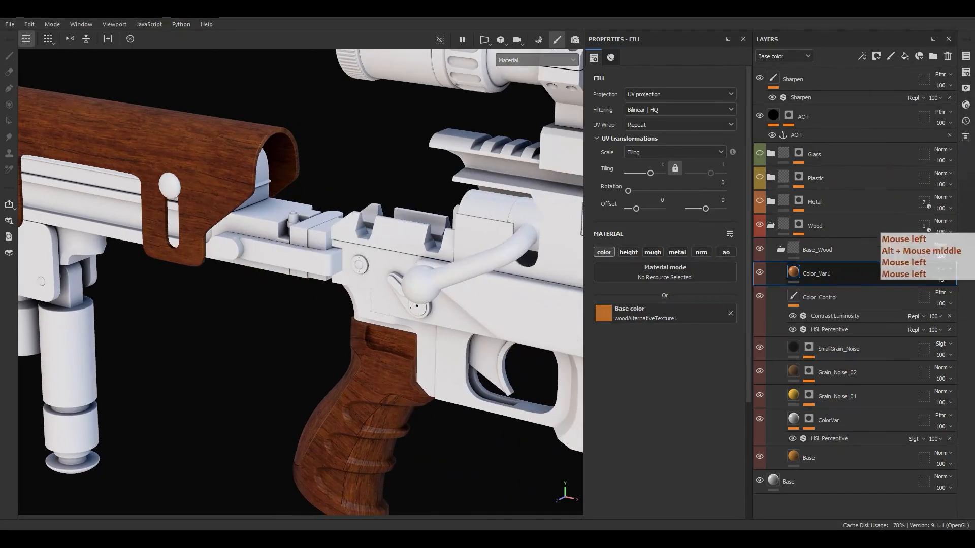
left_click(964, 99)
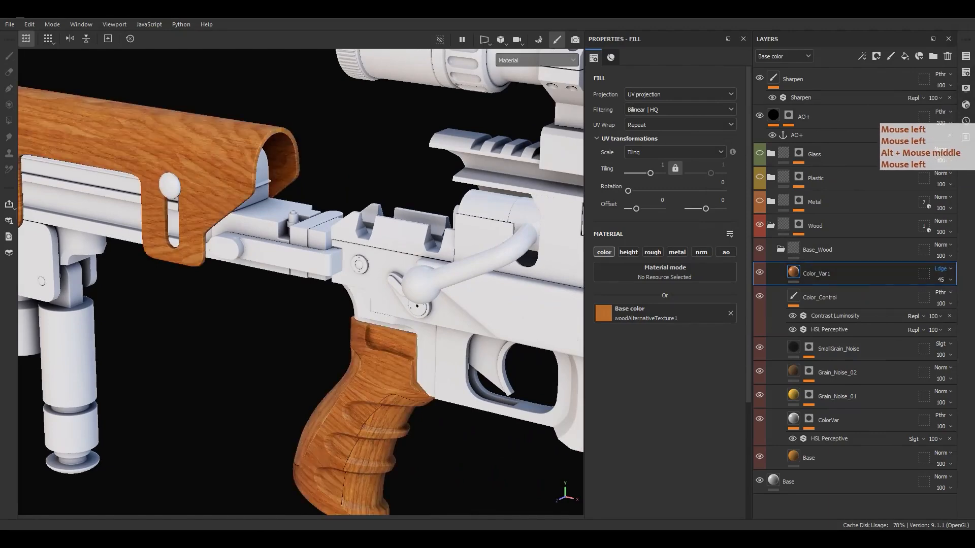
- Reduce the opacity of the Color_Var1 layer to 25
middle_click_drag(439, 274, 218, 279, "alt")
middle_click_drag(455, 296, 244, 241, "alt")
middle_click_drag(472, 277, 226, 222, "alt")
left_click(941, 280)
left_click(936, 298)
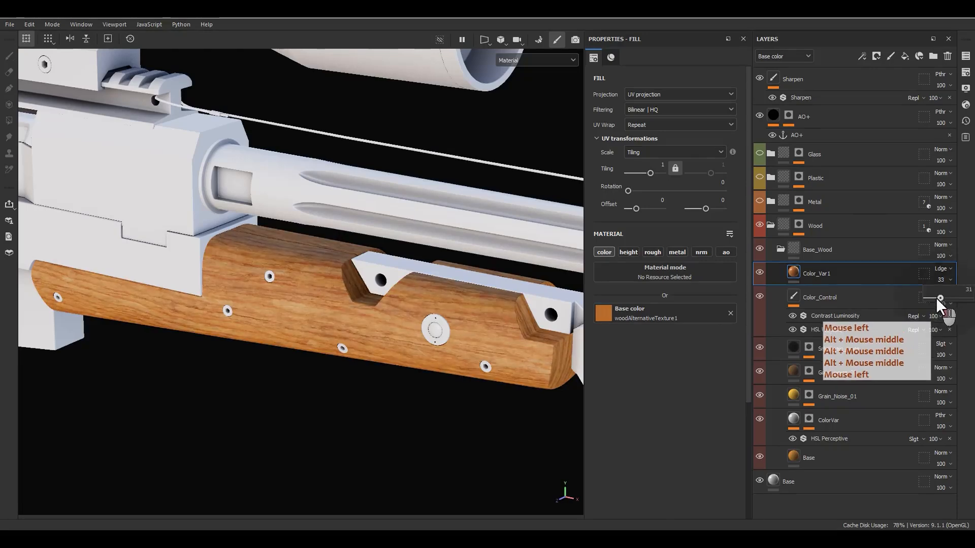
left_click_drag(936, 298, 936, 296)
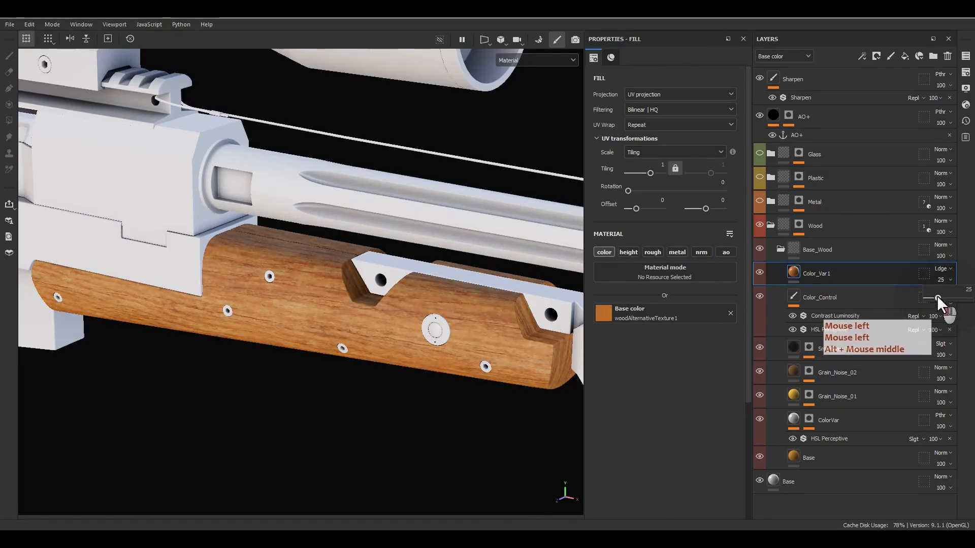
- Add a fill layer above Color_Var1 in the Base_Wood folder and name it Color_Var2
left_click_drag(170, 343, 348, 292, "alt")
right_click_drag(348, 293, 107, 7, "alt")
middle_click_drag(135, 177, 448, 189, "alt")
left_click(856, 272)
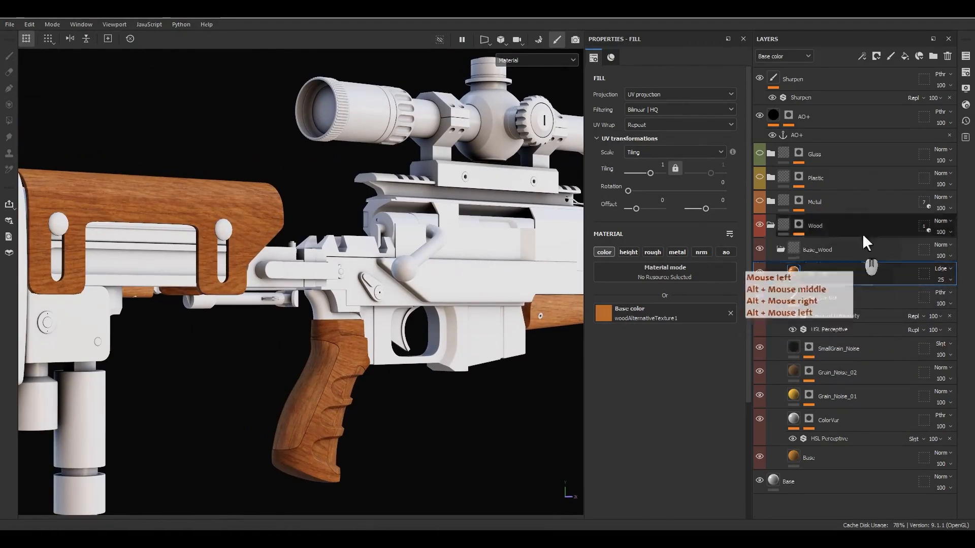
left_click(905, 57)
left_click(822, 271)
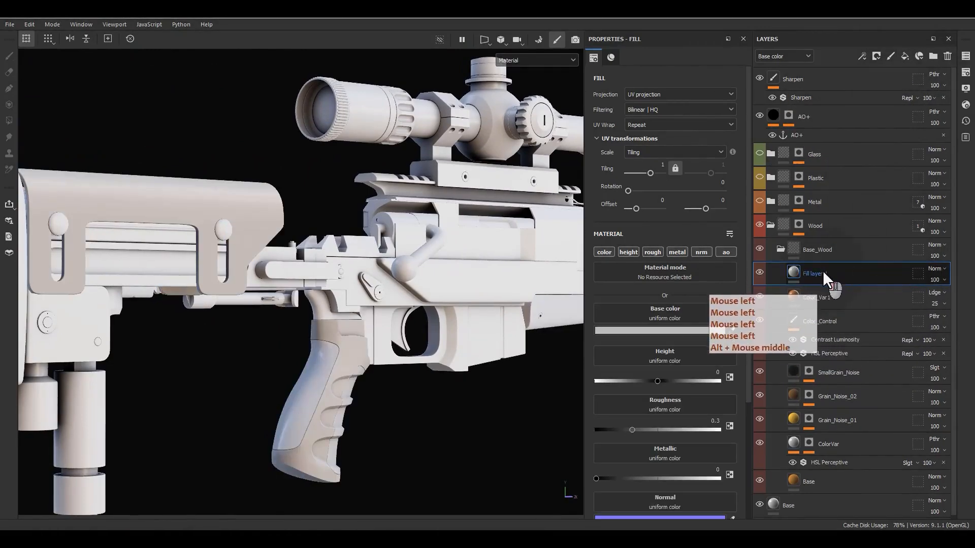
double_click(823, 272)
type("Color_Var2")
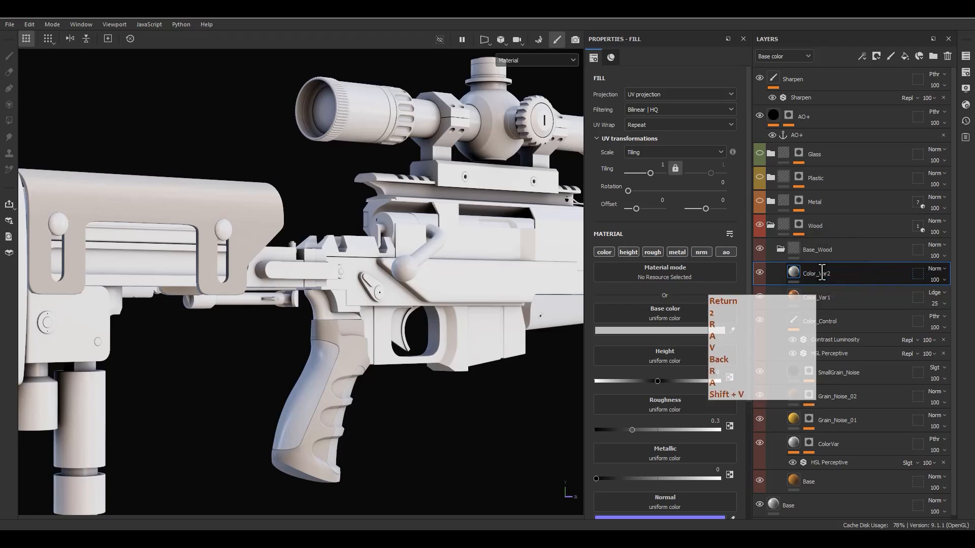
right_click(821, 270)
left_click(857, 31)
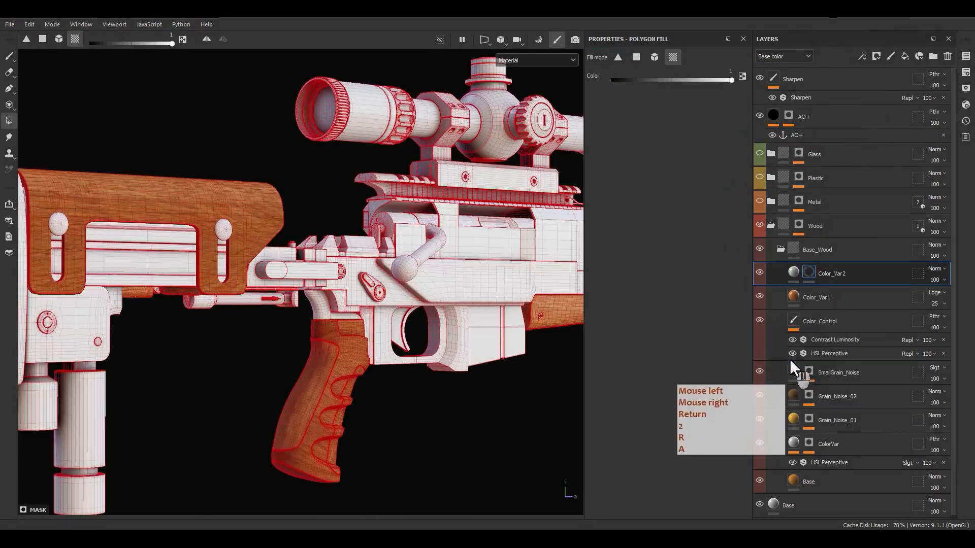
key("ctrl+z")
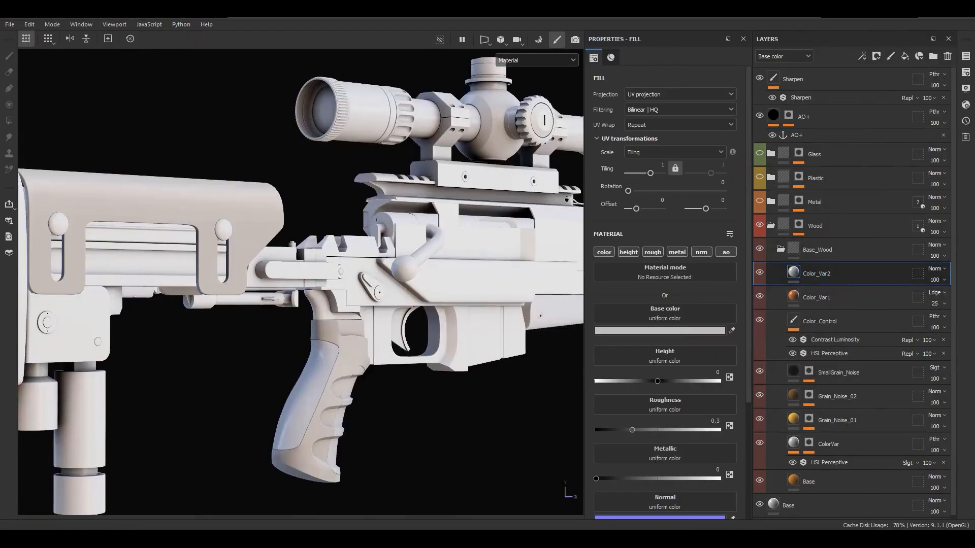
- Assign the woodAlternativeTexture2 texture as Color_Var2's base color and keep only the layer's color channel active
left_click_drag(974, 335, 652, 315)
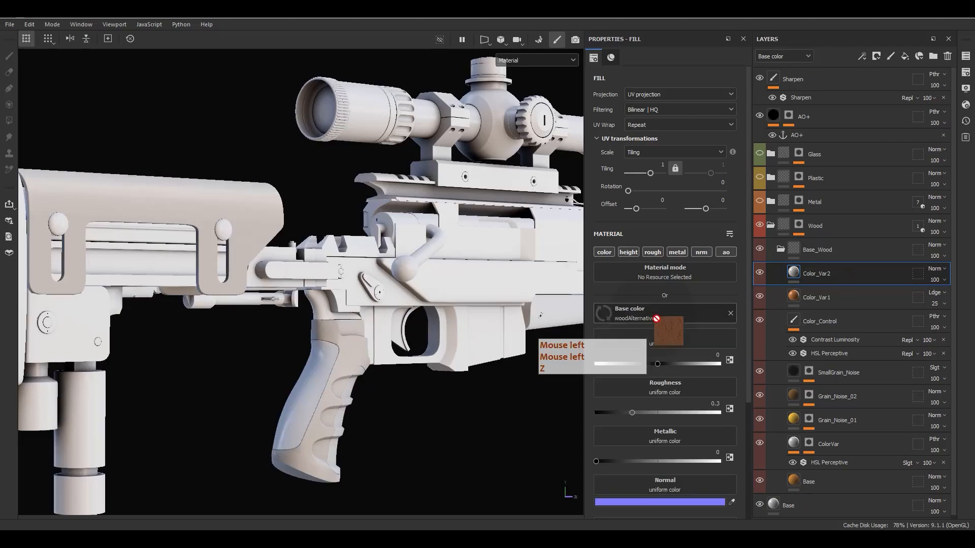
middle_click_drag(416, 297, 434, 293, "alt")
left_click_drag(435, 294, 397, 329, "alt")
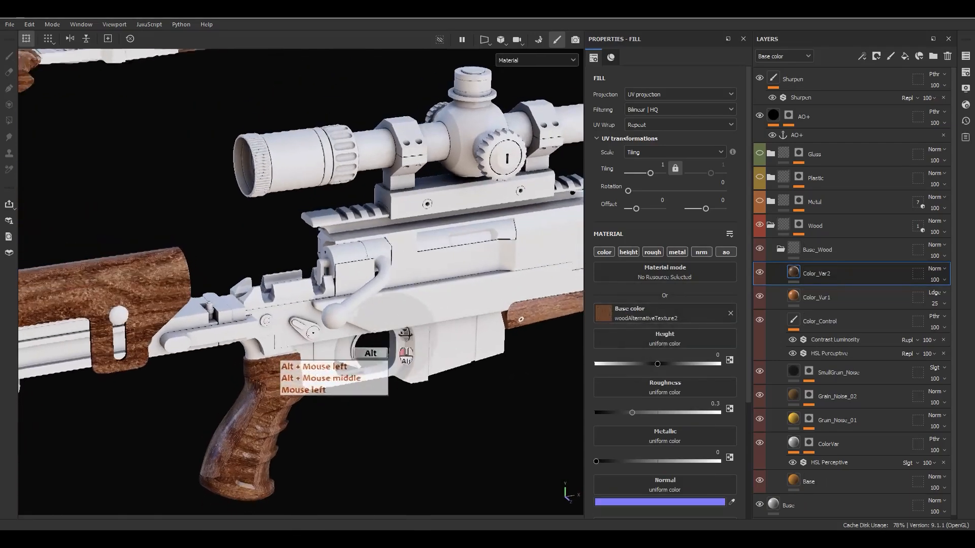
left_click(602, 255, "alt")
- Enable the roughness channel on the Color_Var2 layer and set its roughness to 0.45
middle_click_drag(278, 286, 386, 270, "alt")
left_click_drag(387, 270, 316, 269, "alt")
middle_click_drag(315, 269, 393, 299, "alt")
right_click_drag(394, 299, 429, 335, "alt")
left_click_drag(429, 335, 618, 315, "alt")
left_click(652, 252)
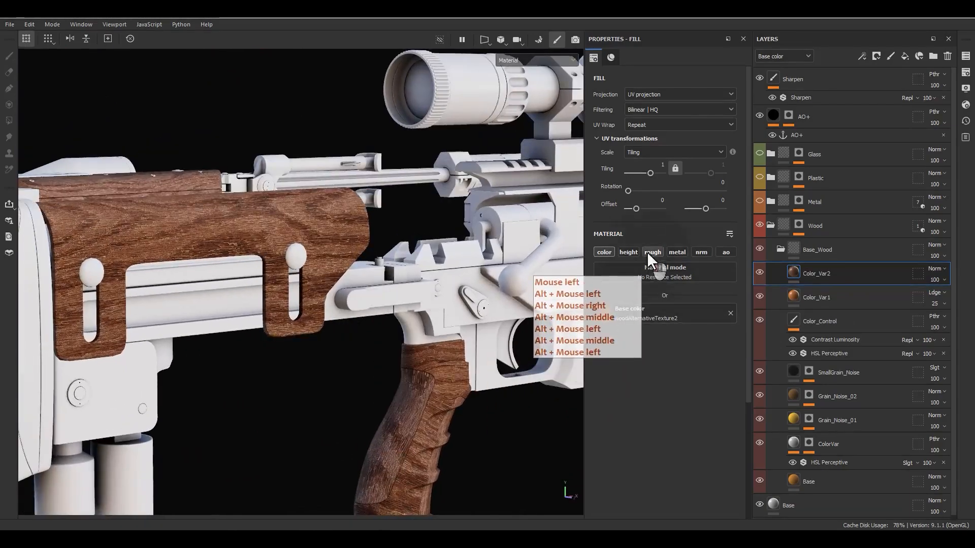
left_click_drag(297, 320, 345, 312, "alt")
left_click(684, 355)
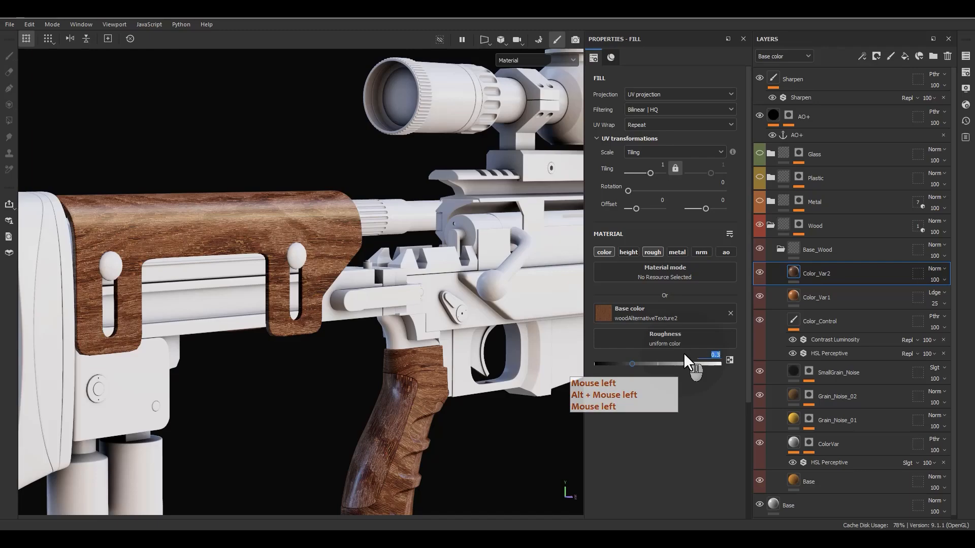
type(".45")
key("Return")
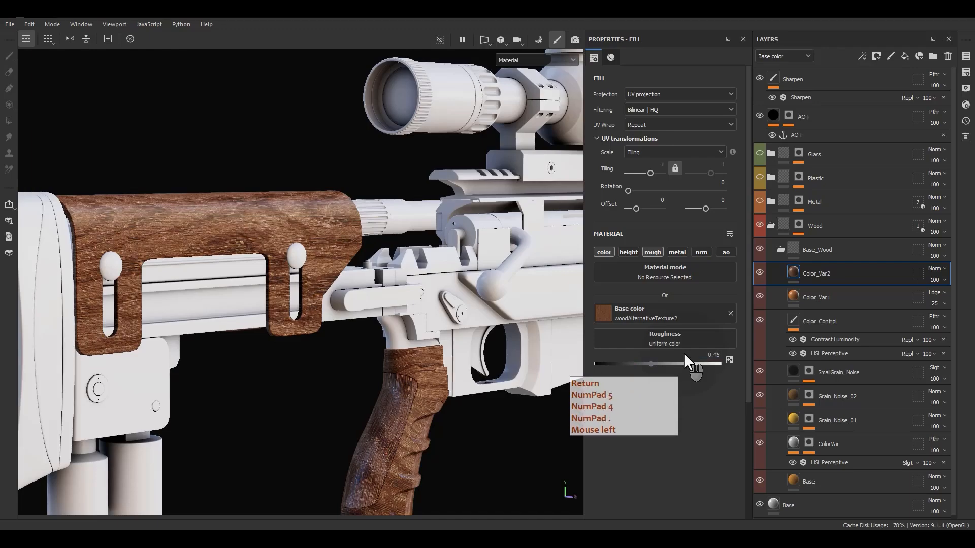
- Lower the opacity of the Color_Var2 layer to 69
middle_click_drag(447, 305, 327, 249, "alt")
left_click_drag(328, 250, 339, 243, "alt")
middle_click_drag(339, 243, 292, 259, "alt")
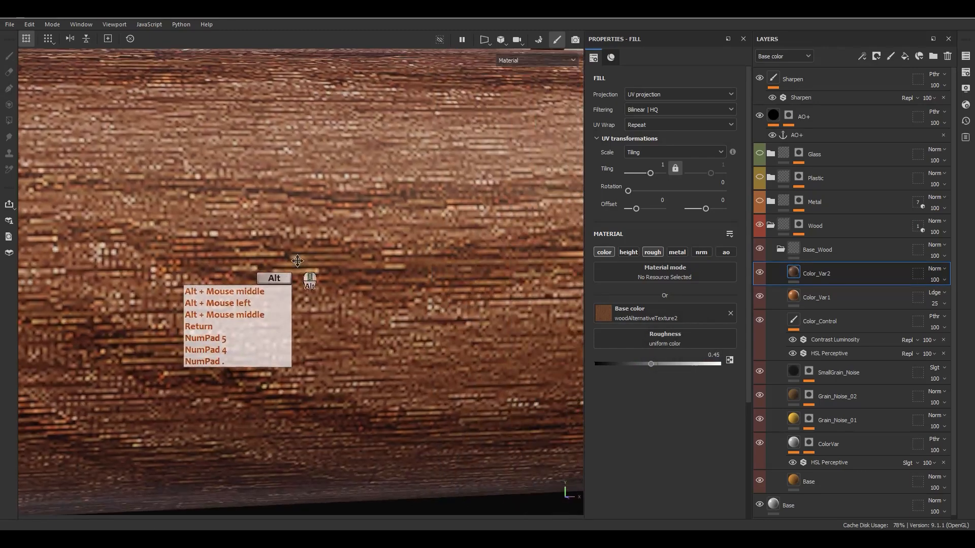
key("f")
left_click_drag(303, 253, 479, 306, "alt")
middle_click_drag(478, 306, 432, 300, "alt")
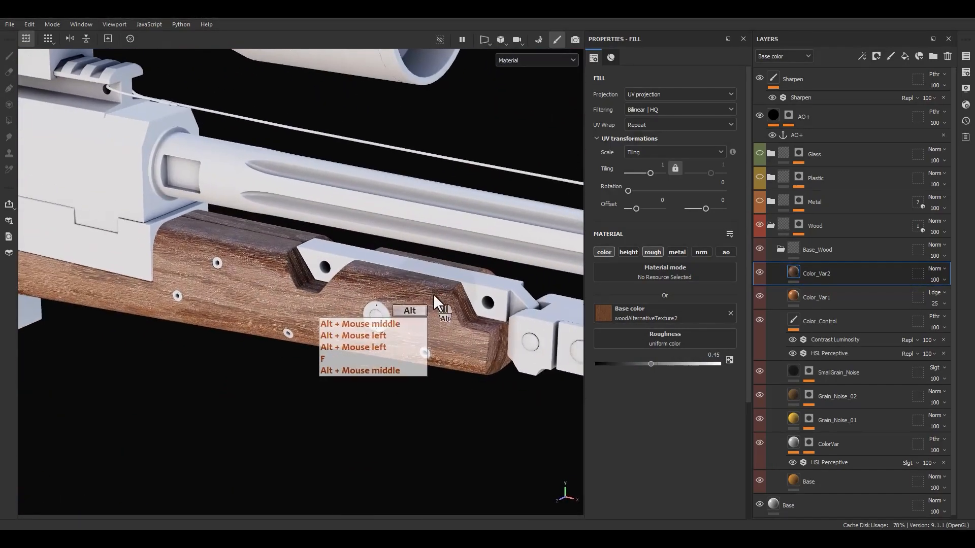
left_click_drag(433, 299, 432, 297, "alt")
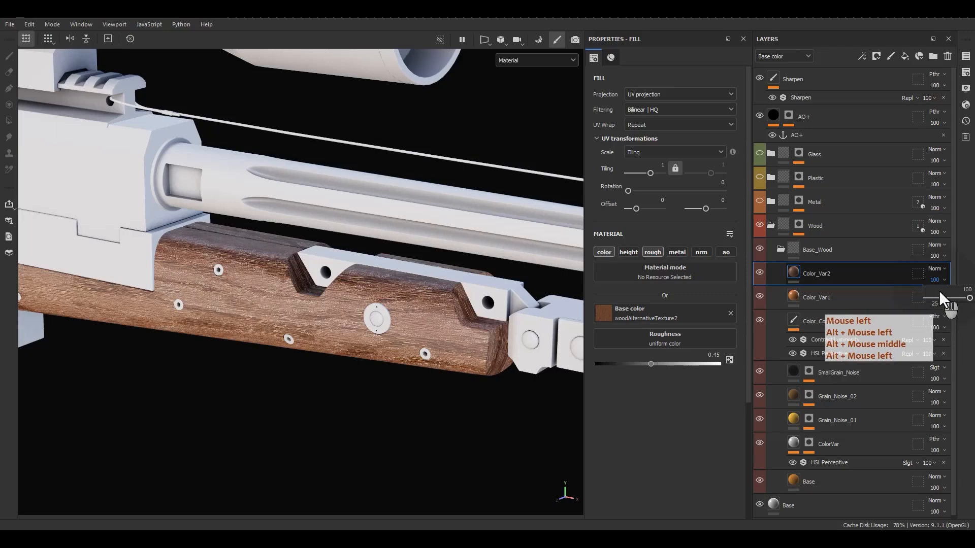
left_click_drag(940, 292, 955, 299)
left_click_drag(503, 289, 422, 338, "alt")
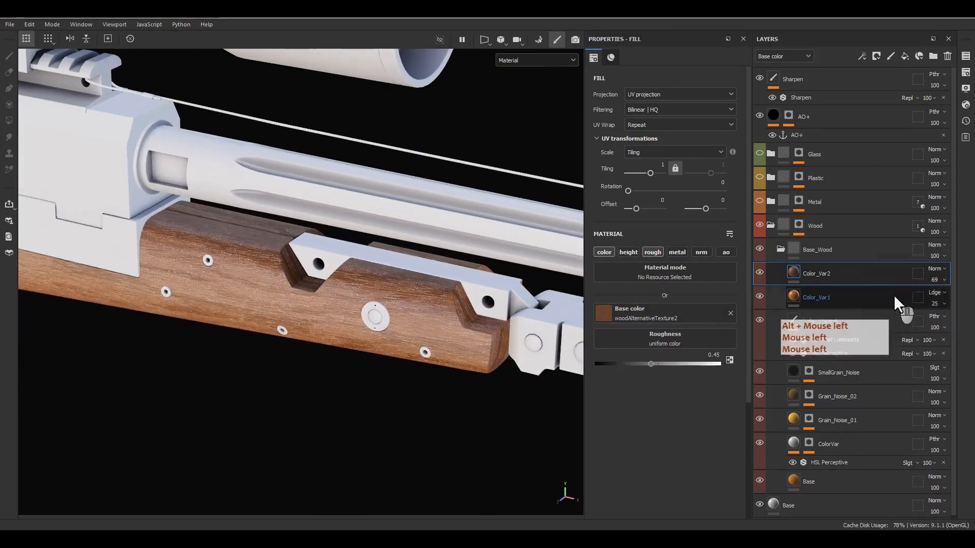
- Cycle through blending modes for the Color_Var2 layer and set it to Overlay
left_click(938, 271)
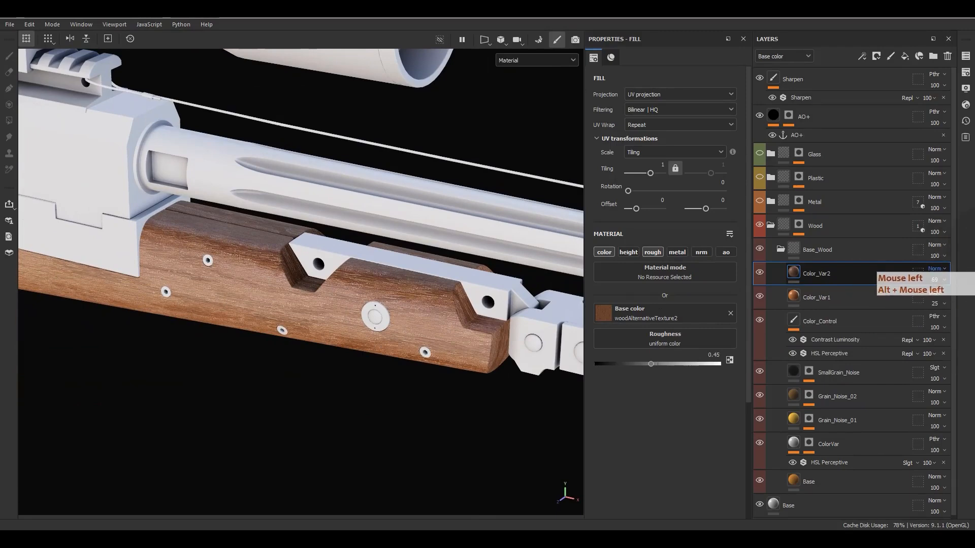
left_click(972, 250)
scroll(939, 273, "down", 2)
scroll(940, 274, "up", 2)
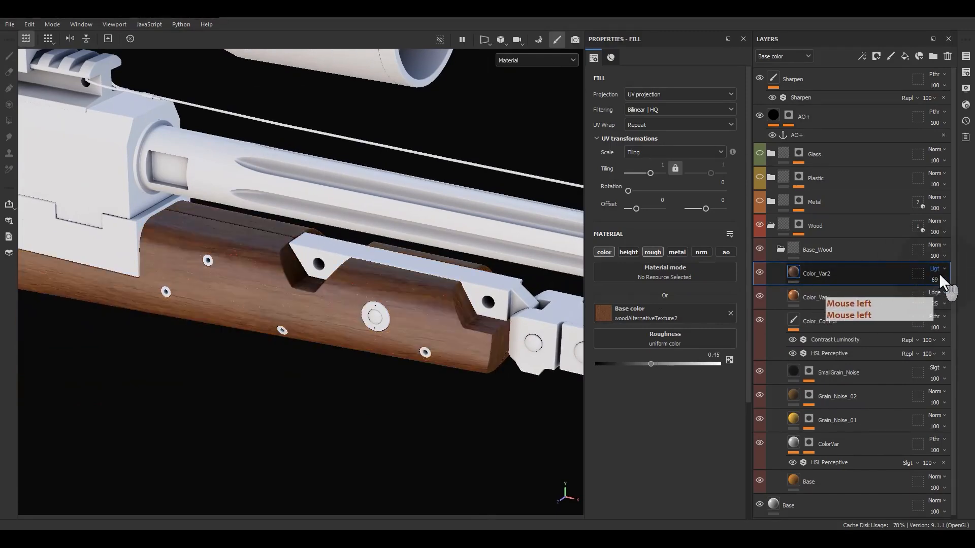
scroll(939, 273, "up", 1)
scroll(939, 273, "up", 2)
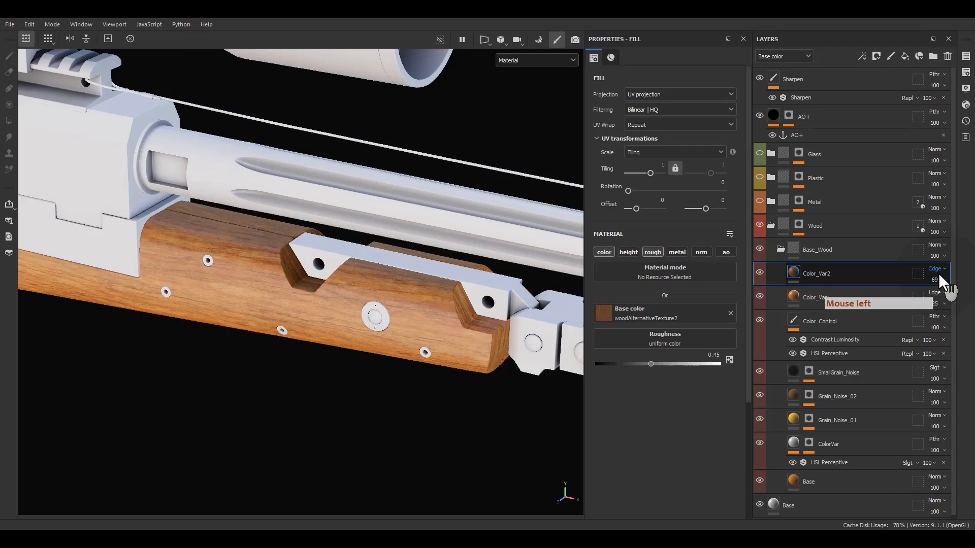
scroll(938, 273, "up", 2)
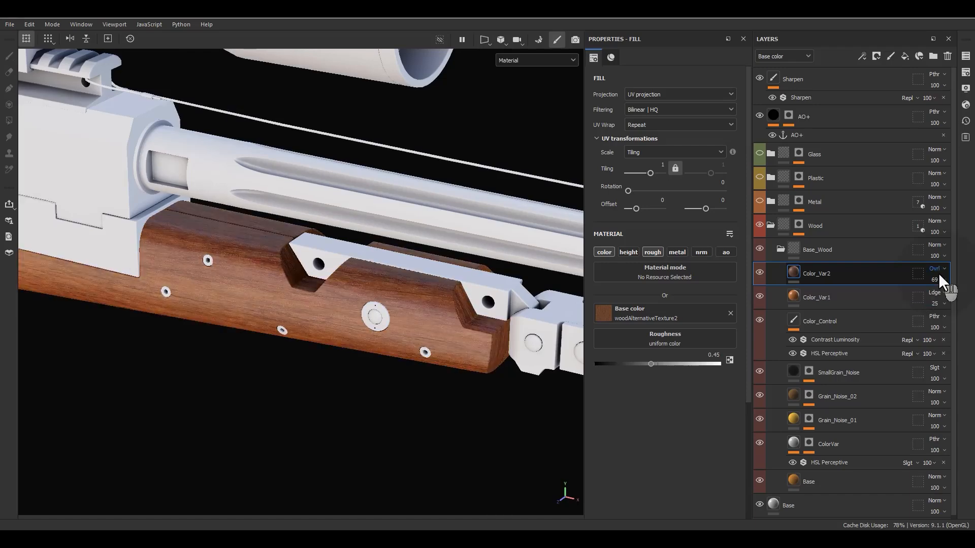
scroll(934, 273, "down", 1)
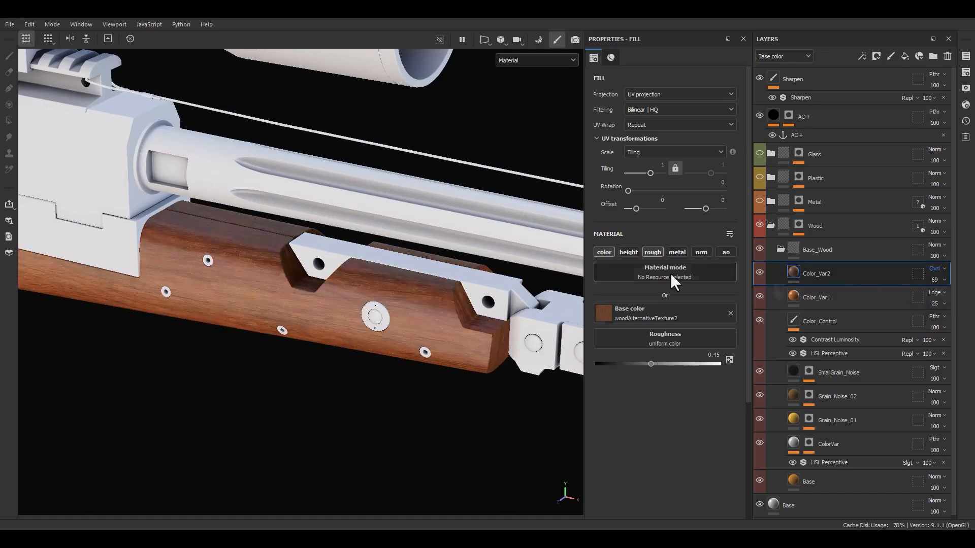
- Compare the handguard with Color_Var2 hidden and shown, and set the layer's opacity to 56
left_click_drag(528, 305, 513, 325, "alt")
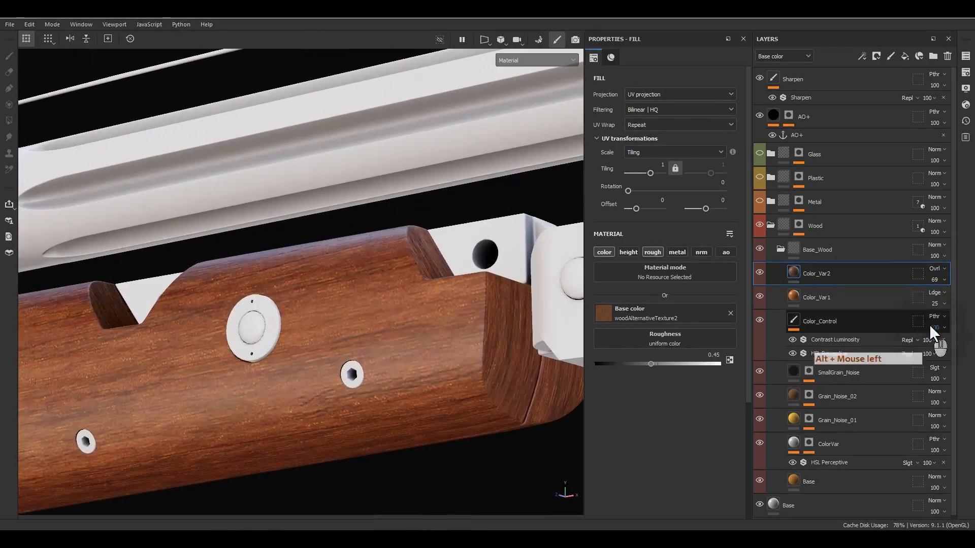
left_click(759, 272)
left_click(760, 272)
left_click(934, 279)
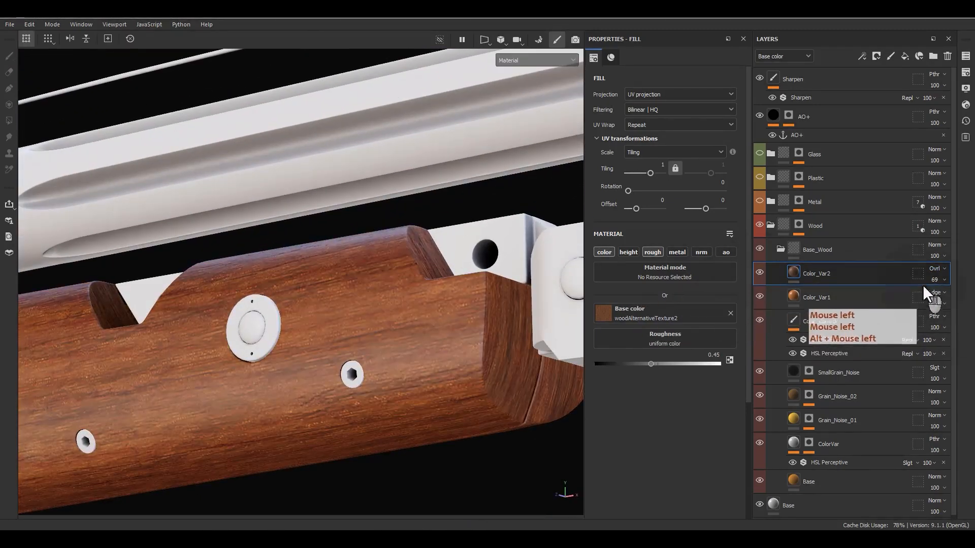
left_click_drag(952, 299, 934, 297)
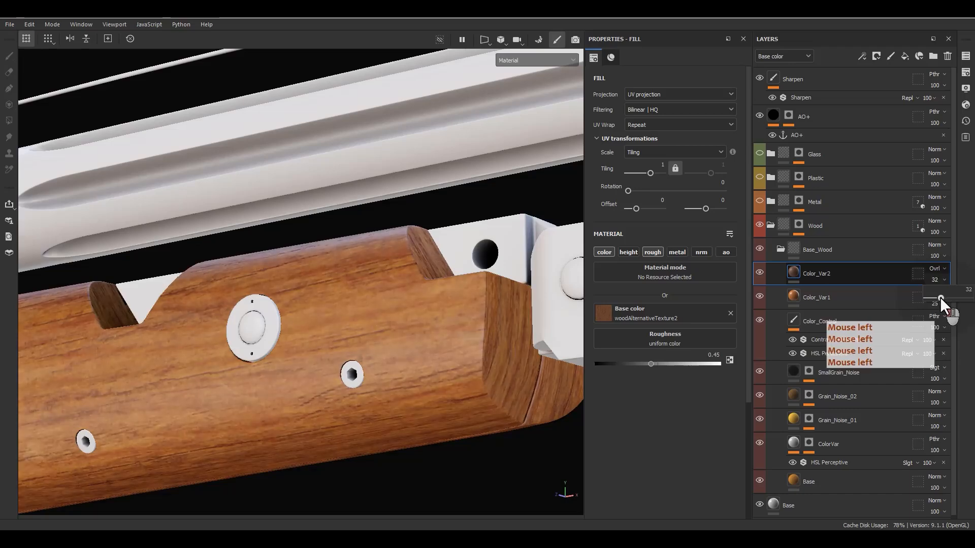
- Set the UV tiling of the Color_Var2 layer's wood texture to 2
left_click_drag(478, 282, 461, 347, "alt")
right_click_drag(461, 346, 531, 198, "alt")
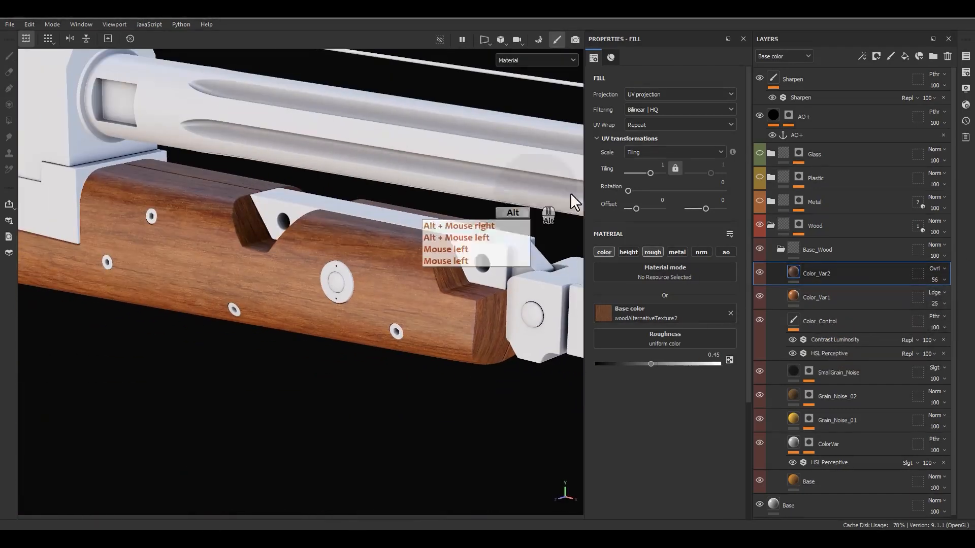
left_click(663, 166)
type("2")
key("Return")
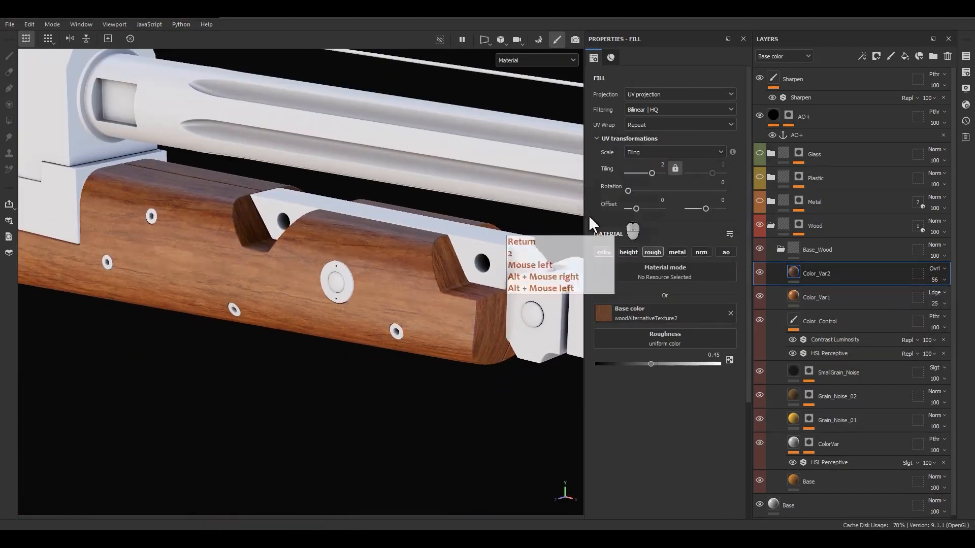
middle_click_drag(588, 218, 562, 300, "alt")
left_click_drag(561, 301, 324, 272, "alt")
right_click_drag(293, 197, 266, 164, "alt")
middle_click_drag(266, 164, 600, 208, "alt")
middle_click_drag(284, 228, 546, 254, "alt")
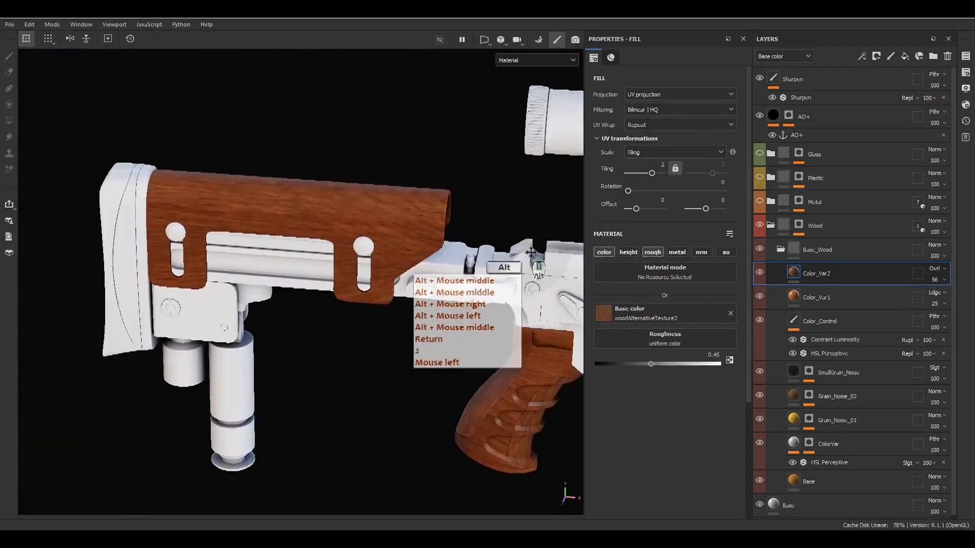
- Inspect the wood on the stock up close and set the Color_Var2 layer's opacity to 62
left_click_drag(545, 254, 533, 345, "alt")
scroll(403, 258, "up", 3)
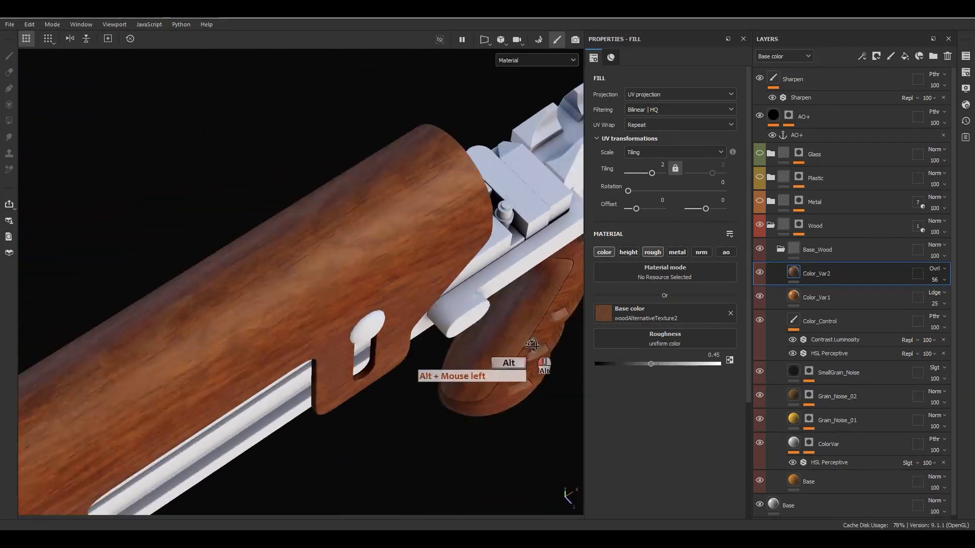
right_click_drag(533, 345, 436, 284, "alt")
middle_click_drag(436, 285, 416, 266, "alt")
left_click_drag(416, 266, 401, 243, "alt")
left_click(935, 279)
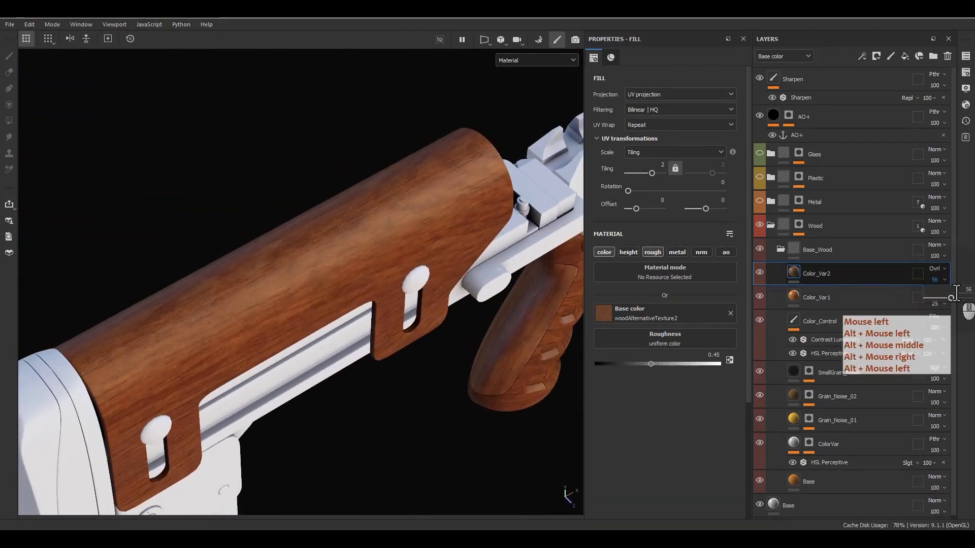
left_click_drag(955, 298, 953, 305)
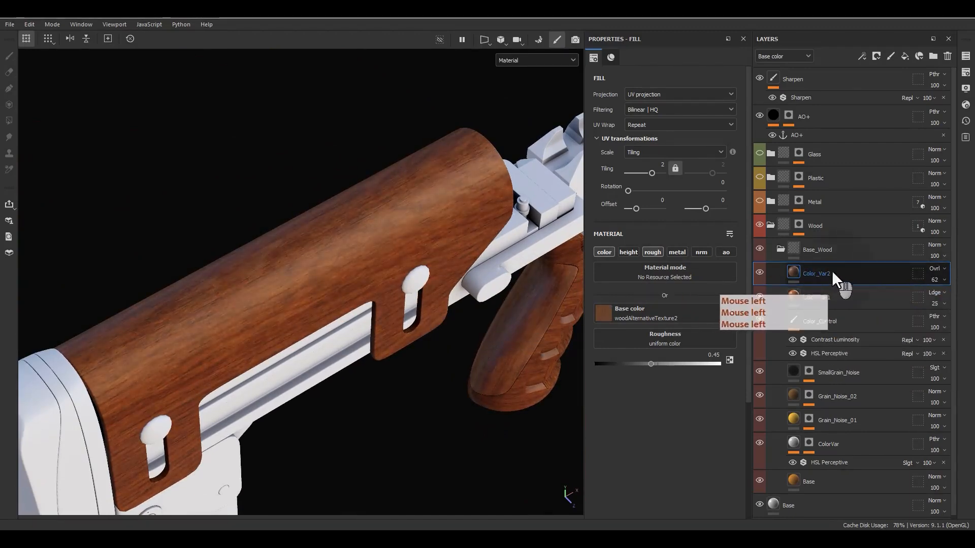
- Add a black mask to the Color_Var2 layer and give it a fill using the Grunge Wood Hard texture
right_click(831, 261)
left_click(850, 28)
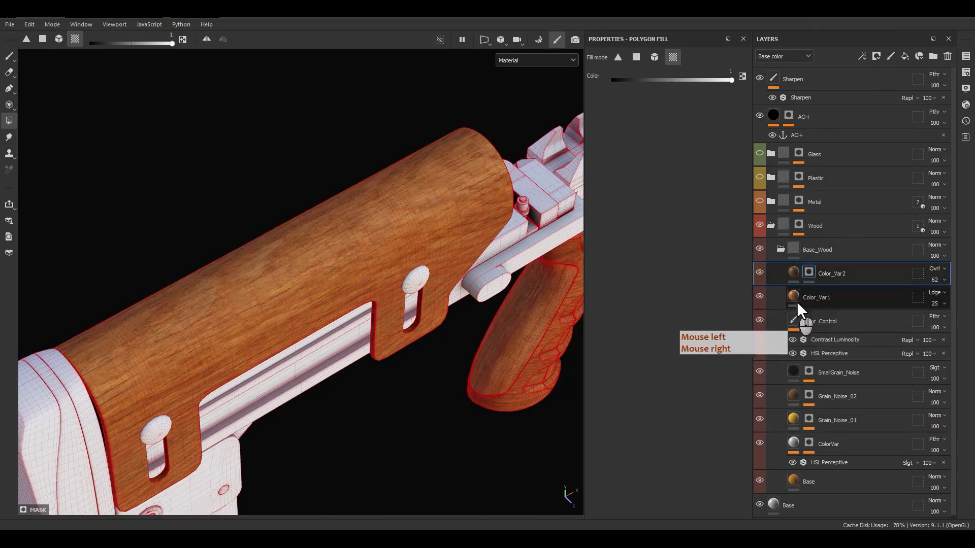
right_click(807, 274)
left_click(836, 358)
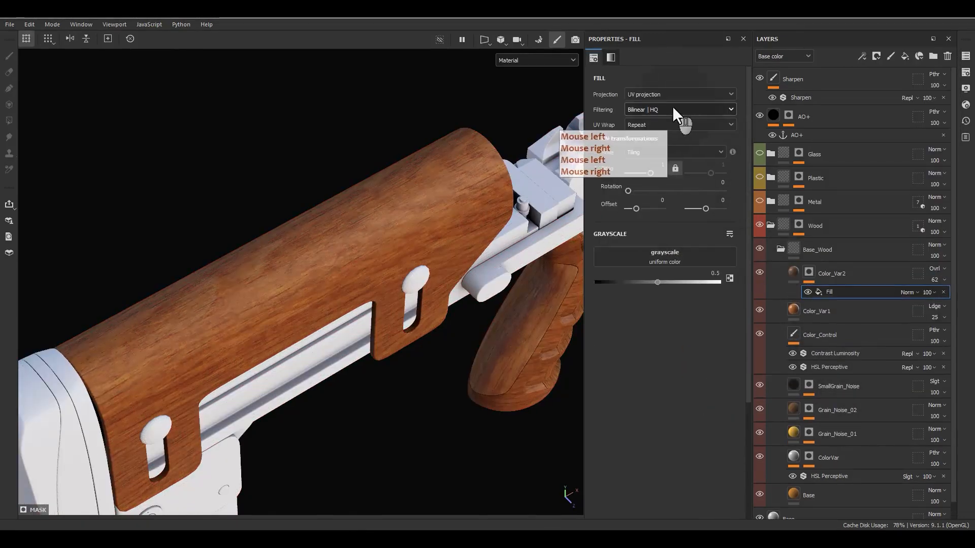
left_click(662, 254)
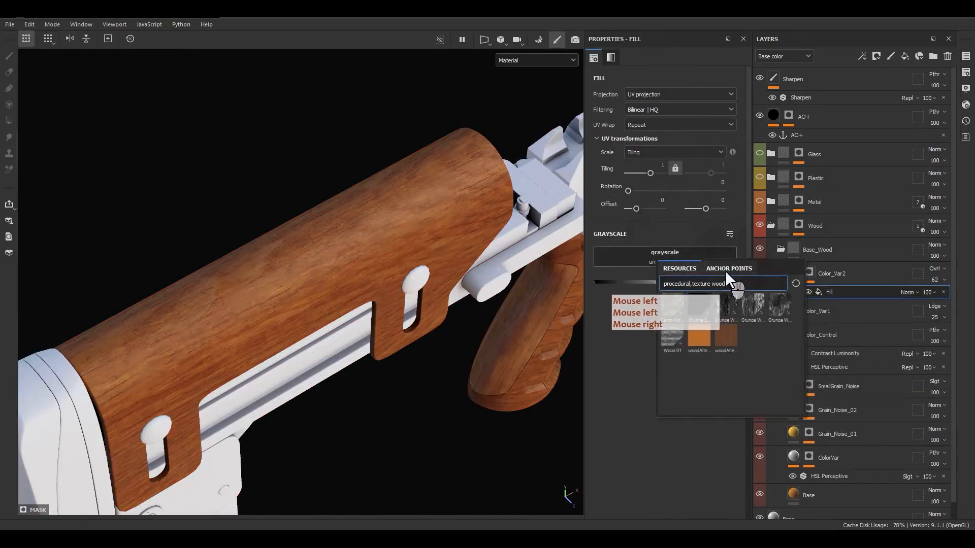
left_click_drag(720, 284, 715, 284)
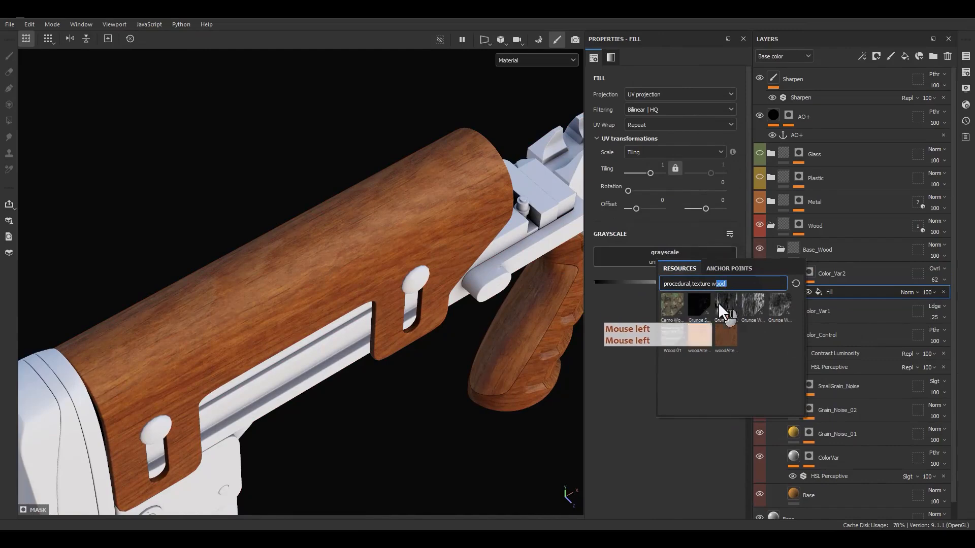
left_click(739, 304)
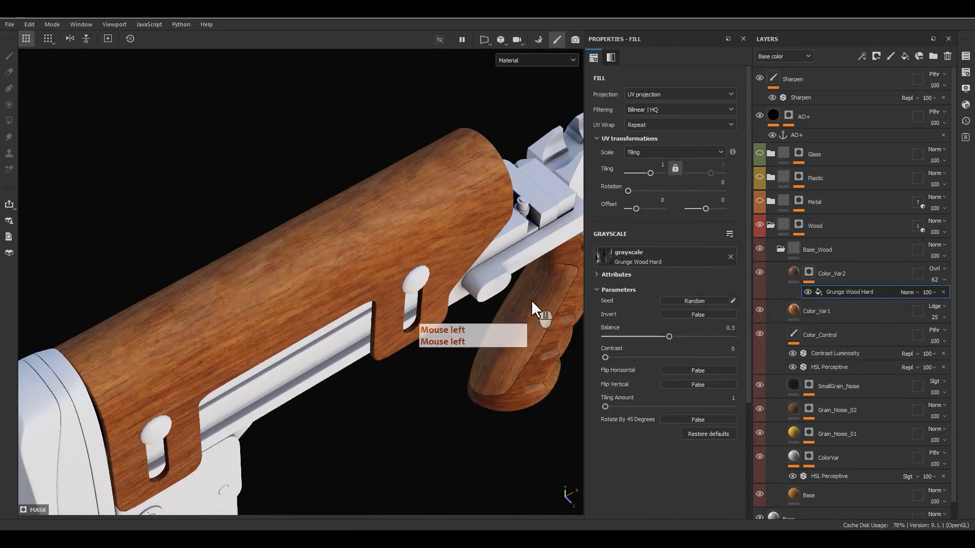
- Preview the Color_Var2 mask and try a balance of 0.86 and a contrast of 0.51 for Grunge Wood Hard
left_click_drag(531, 300, 735, 278, "alt")
left_click(810, 276, "alt")
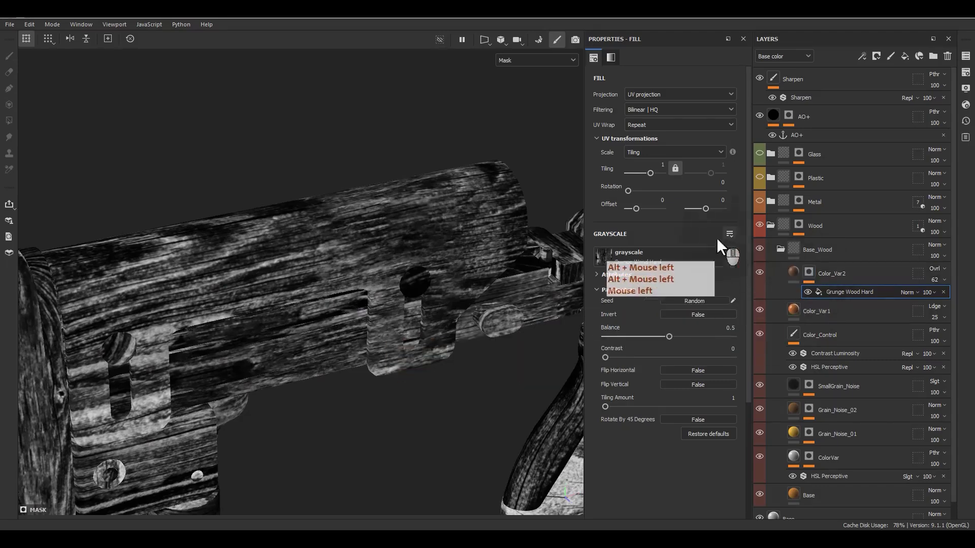
left_click_drag(669, 336, 706, 336)
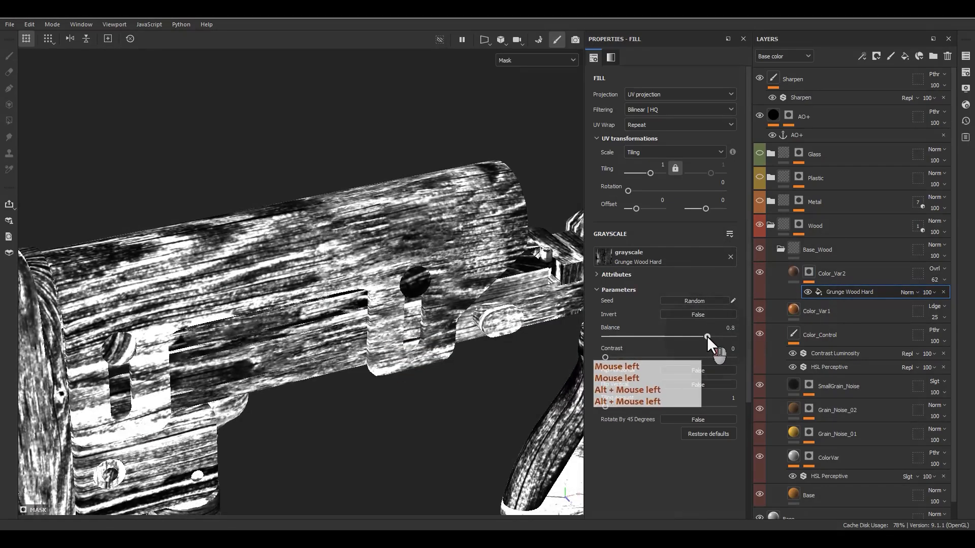
left_click_drag(605, 358, 715, 336)
key("m")
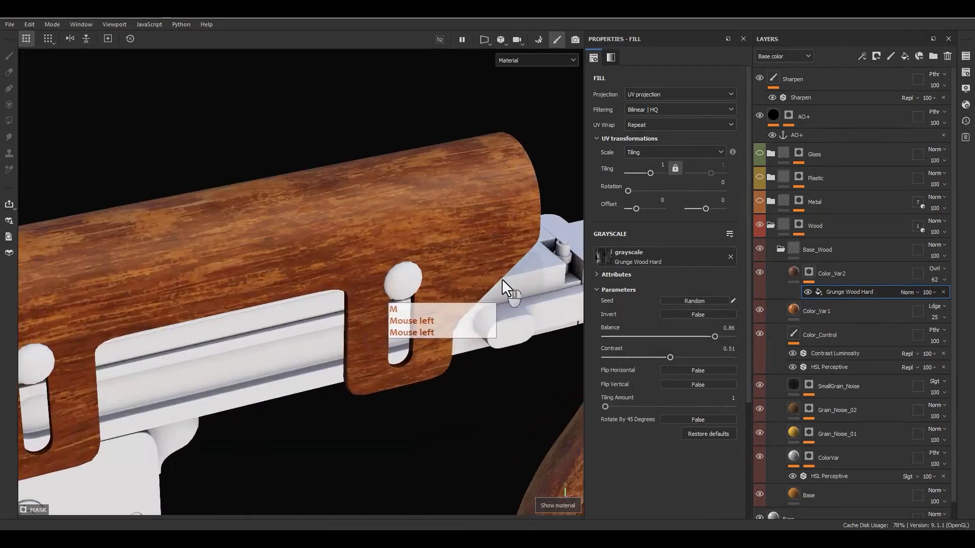
- Set the Grunge Wood Hard fill's contrast to 0, its balance to 0.88 and its opacity to 73
left_click_drag(502, 279, 422, 213, "alt")
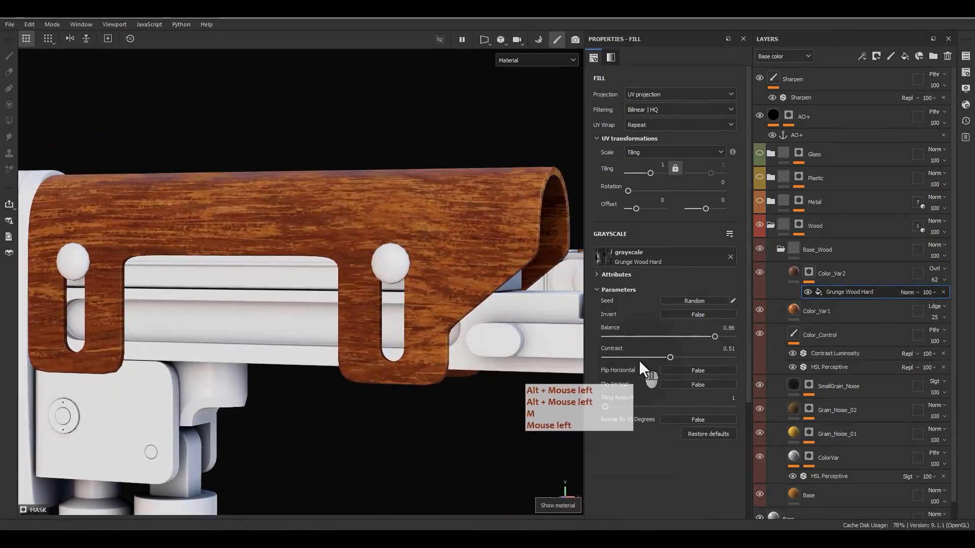
left_click_drag(639, 358, 571, 354)
mouse_move(707, 336)
left_mouse_down()
mouse_move(677, 334)
mouse_move(723, 334)
left_mouse_up()
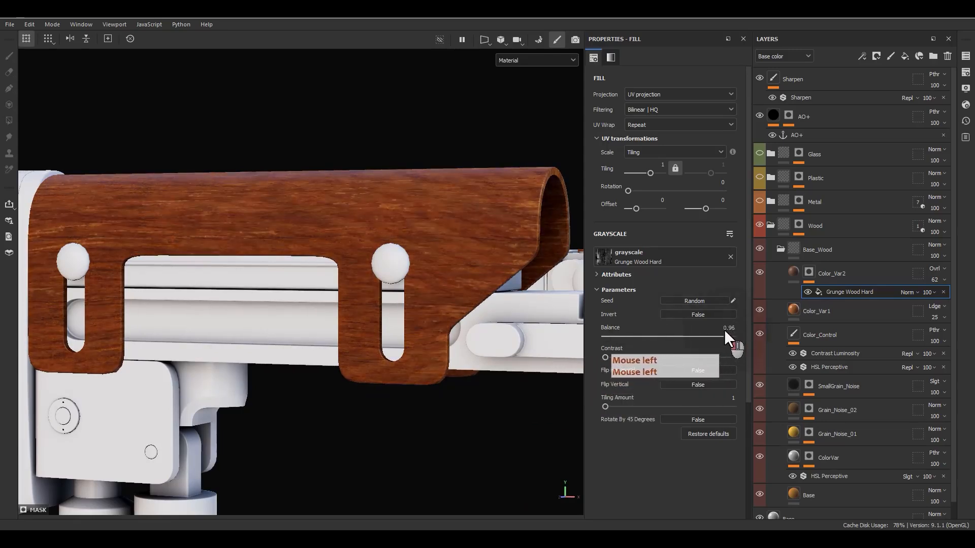
left_click(927, 293)
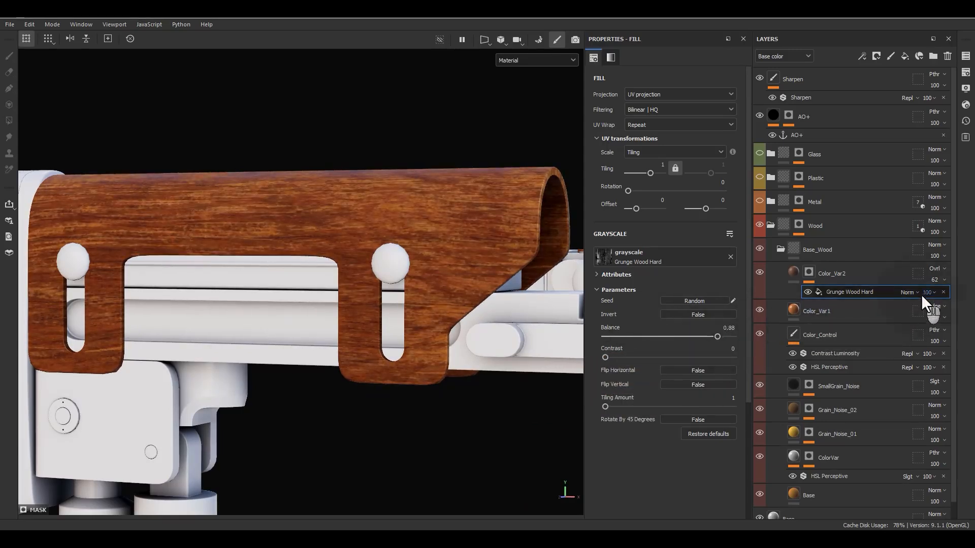
left_click_drag(931, 309, 954, 309)
- Examine the masked wood color variation on the stock, grip and handguard from several angles
left_click_drag(305, 254, 443, 293, "alt")
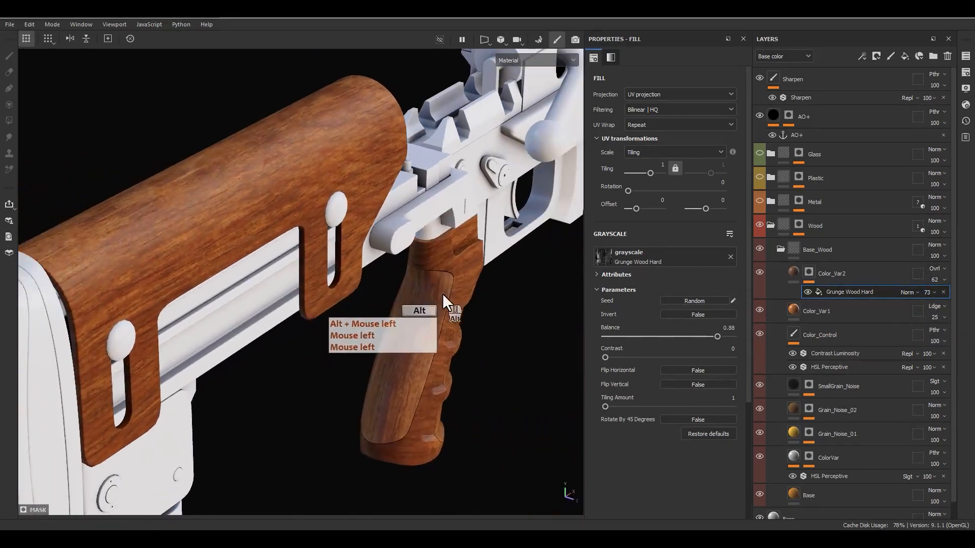
middle_click_drag(443, 293, 430, 316, "alt")
middle_click_drag(528, 239, 411, 305, "alt")
left_click_drag(498, 283, 416, 252, "alt")
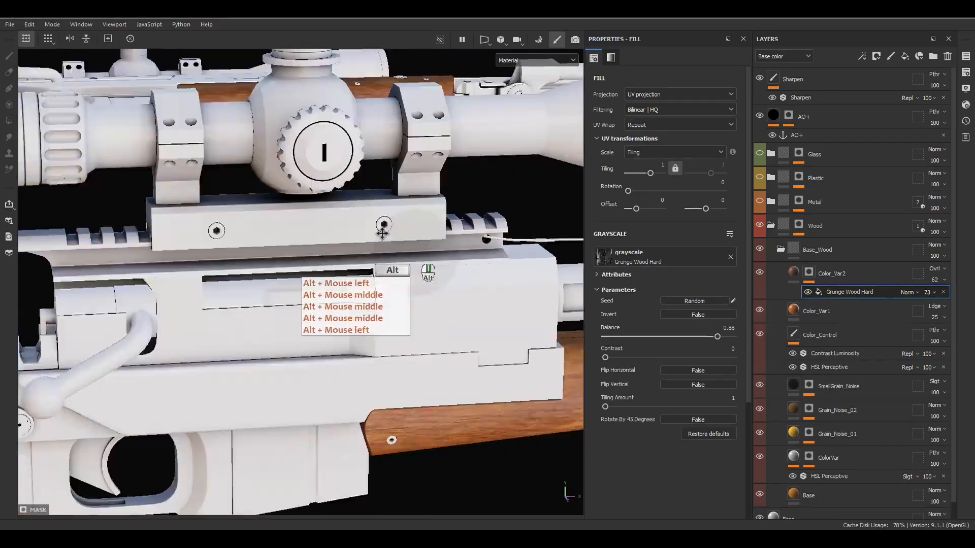
middle_click_drag(548, 325, 373, 223, "alt")
left_click_drag(373, 223, 278, 248, "alt")
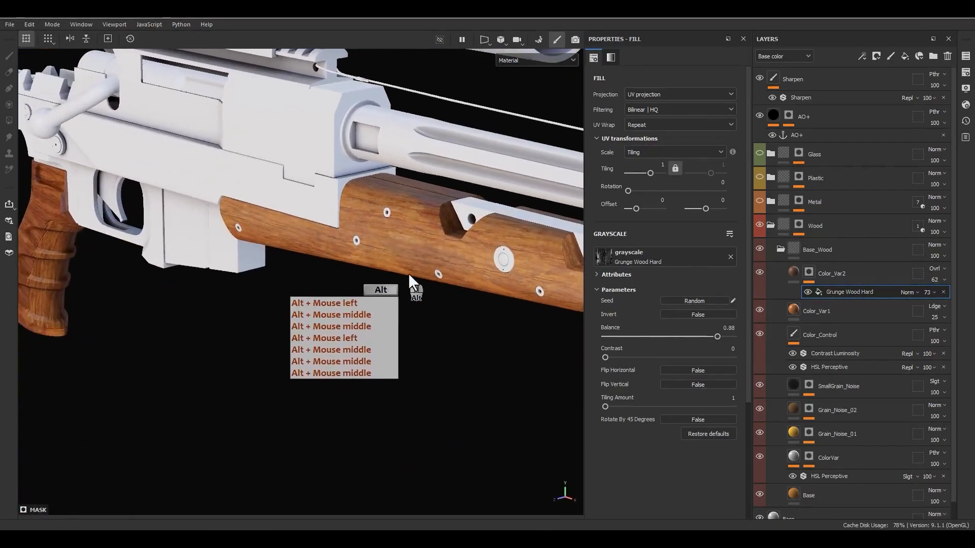
middle_click_drag(439, 277, 338, 263, "alt")
scroll(406, 270, "up", 3)
left_click_drag(473, 279, 470, 304, "alt")
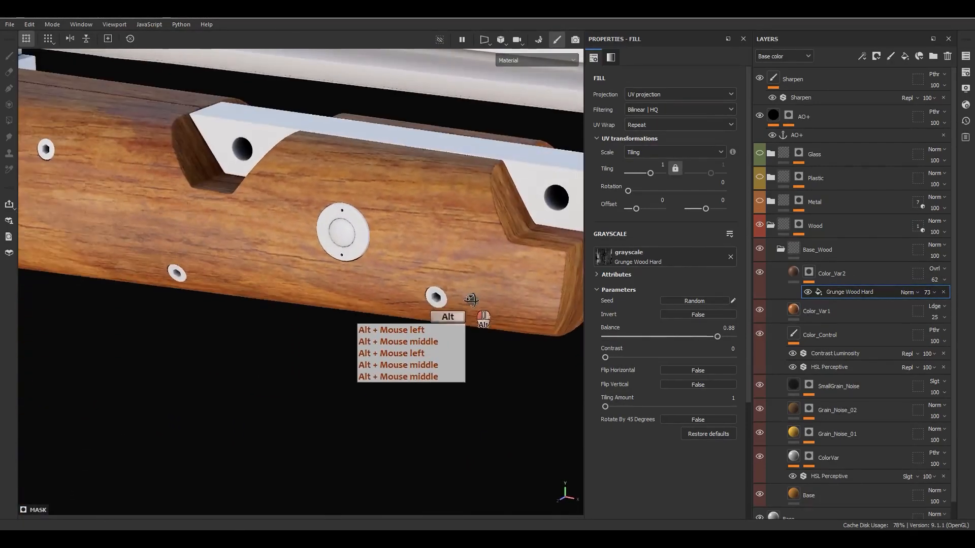
right_click_drag(470, 303, 256, 21, "alt")
right_click_drag(300, 107, 258, 66, "alt")
middle_click_drag(258, 65, 444, 348, "alt")
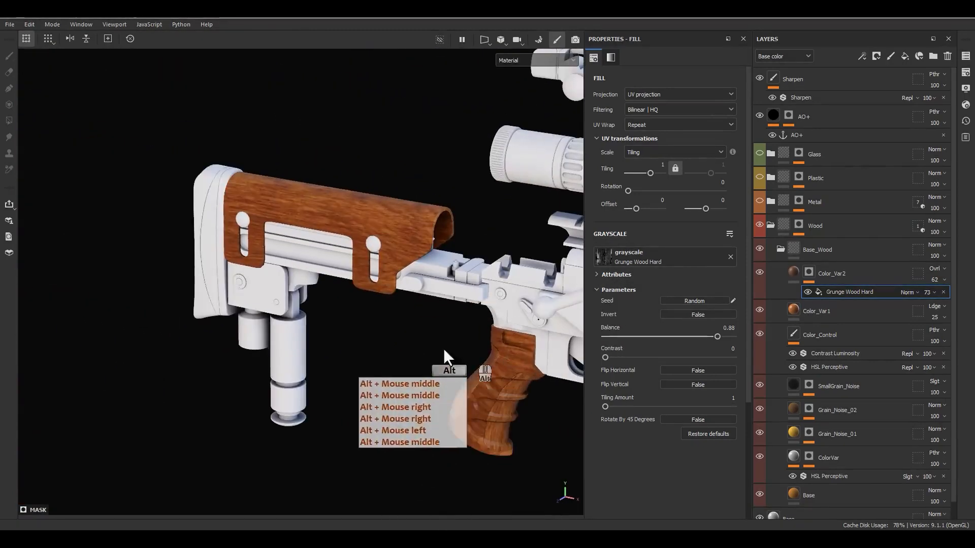
left_click_drag(443, 348, 467, 352, "alt")
right_click_drag(467, 352, 453, 206, "alt")
middle_click_drag(453, 206, 262, 163, "alt")
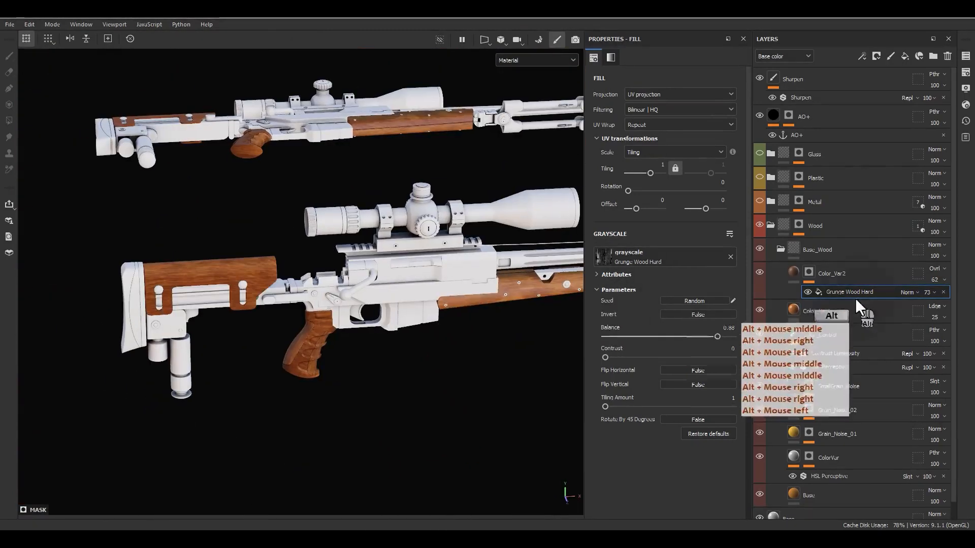
- Add a fill layer above Color_Var2 in the Base_Wood group and name it Color_Var3
left_click(799, 273)
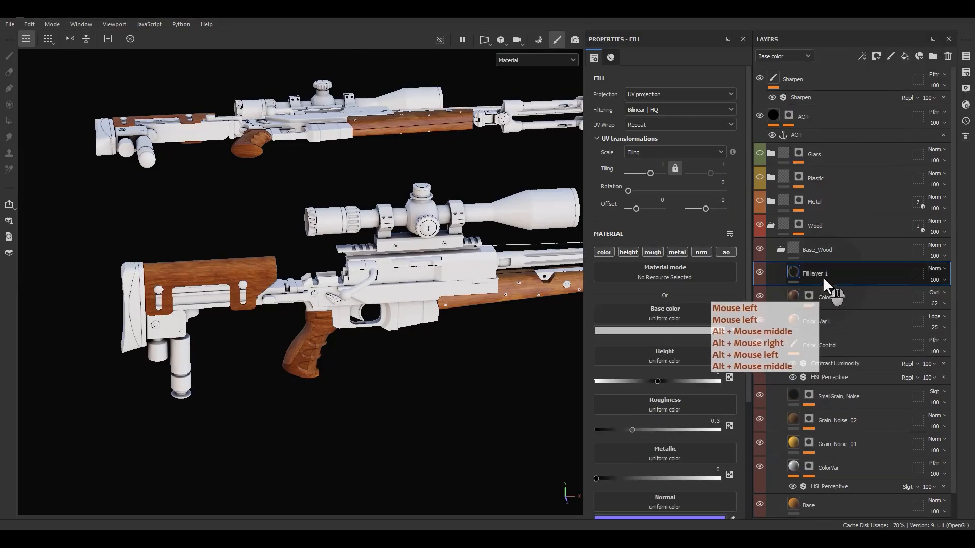
double_click(819, 275)
type("Color_Var3")
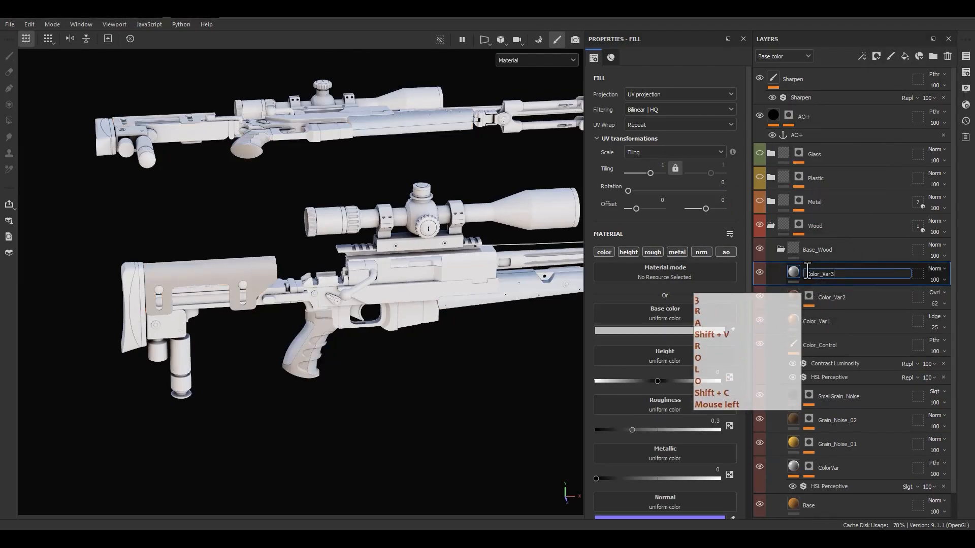
key("Return")
- Add a black mask with a 3D Linear Gradient generator to the Color_Var3 layer
right_click(799, 268)
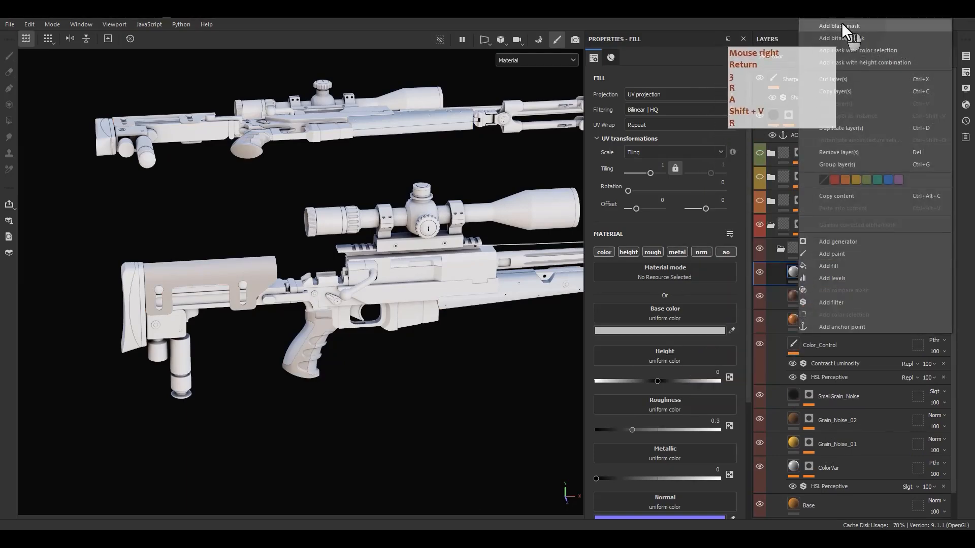
left_click(842, 25)
right_click(809, 271)
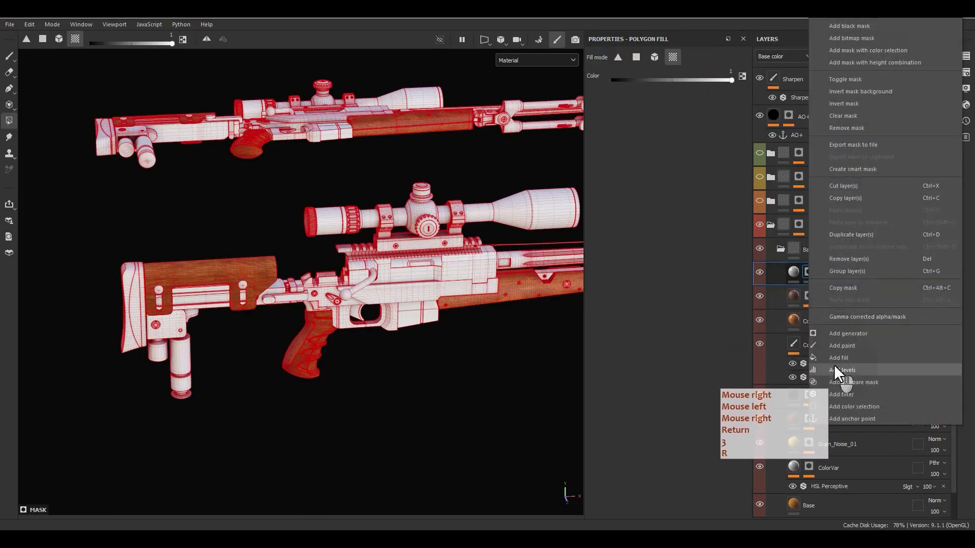
left_click(846, 334)
left_click(660, 81)
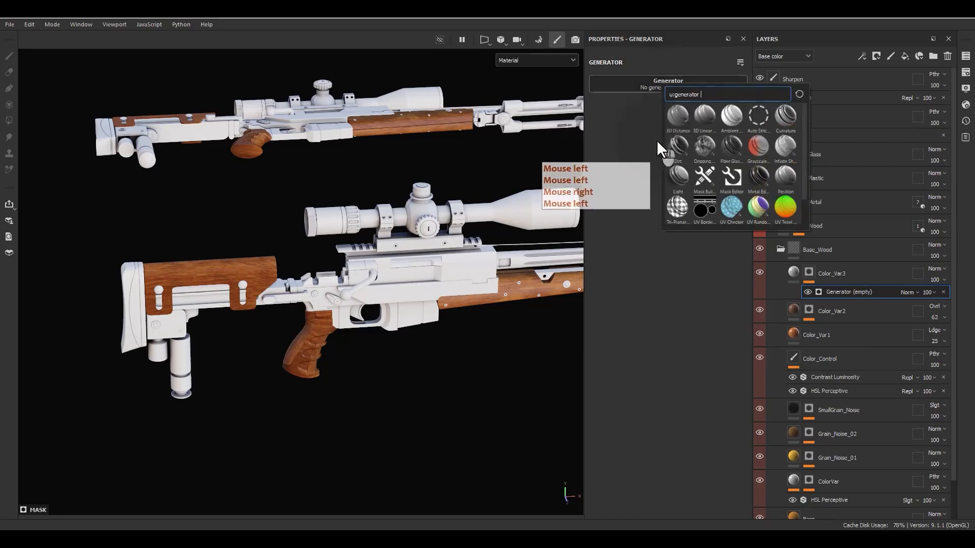
left_click(703, 115)
- In the mask preview, set the 3D Linear Gradient's balance to 0.45 and contrast to 0.74, and invert it
left_click(809, 274, "alt")
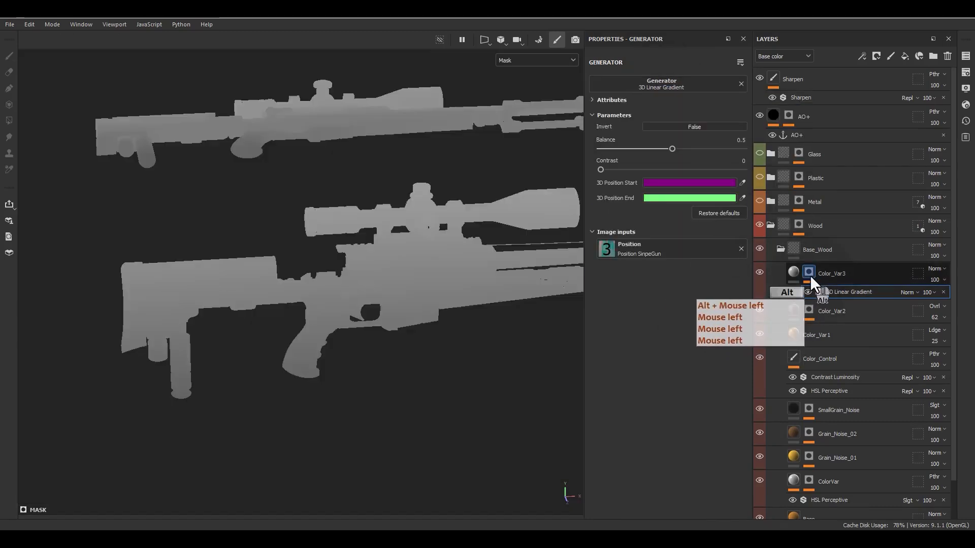
mouse_move(647, 151)
left_mouse_down()
mouse_move(667, 166)
mouse_move(656, 168)
mouse_move(652, 145)
mouse_move(705, 169)
mouse_move(666, 147)
left_mouse_up()
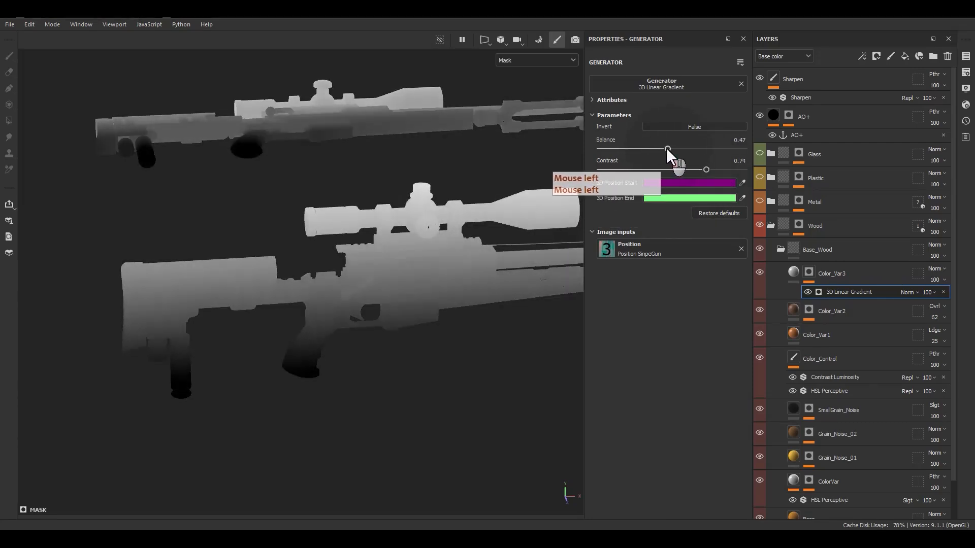
middle_click_drag(421, 288, 120, 247, "alt")
left_click_drag(120, 246, 237, 244, "alt")
middle_click_drag(237, 244, 476, 301, "alt")
left_click_drag(476, 302, 425, 279, "alt")
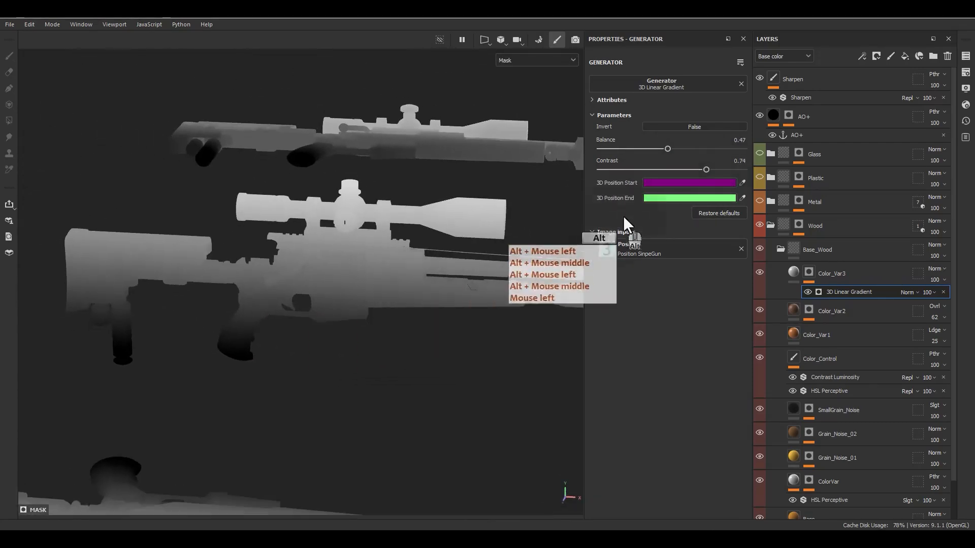
left_click_drag(667, 149, 664, 149)
left_click(681, 127)
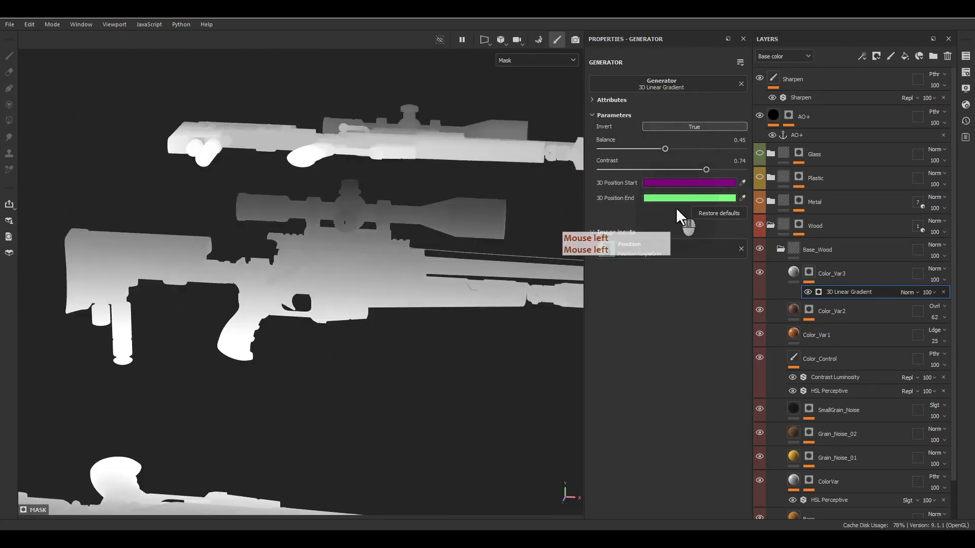
- Limit the Color_Var3 layer to the color channel and set its blending mode to Soft Light
left_click(793, 274)
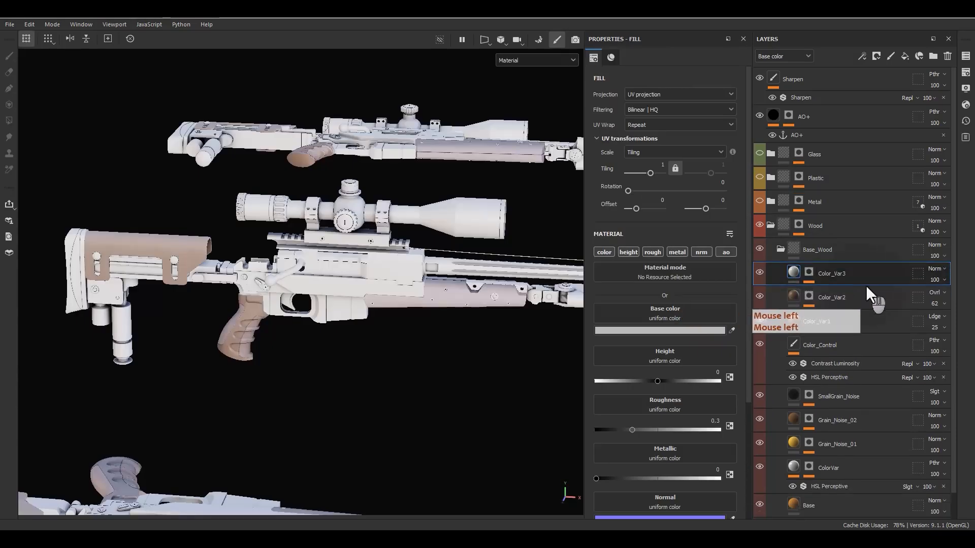
left_click(604, 252, "alt")
left_click(604, 252, "alt")
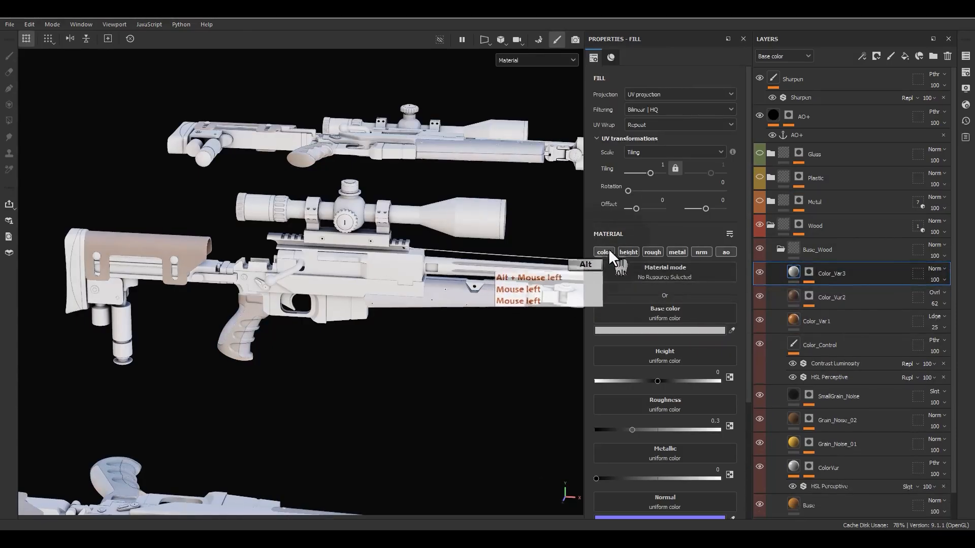
left_click(936, 268)
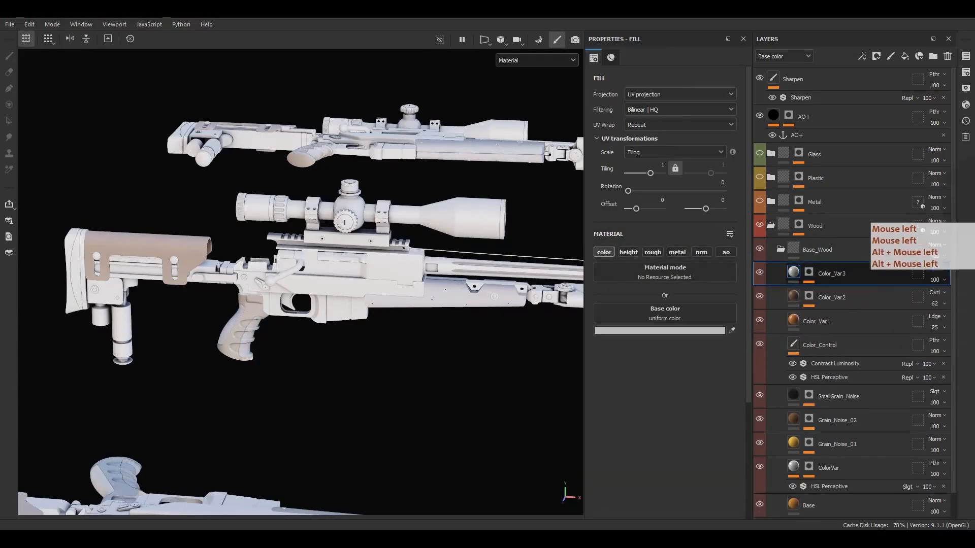
- Set the Color_Var3 layer's base color to white (FFFFFF) and inspect the stock and grip
left_click(643, 331)
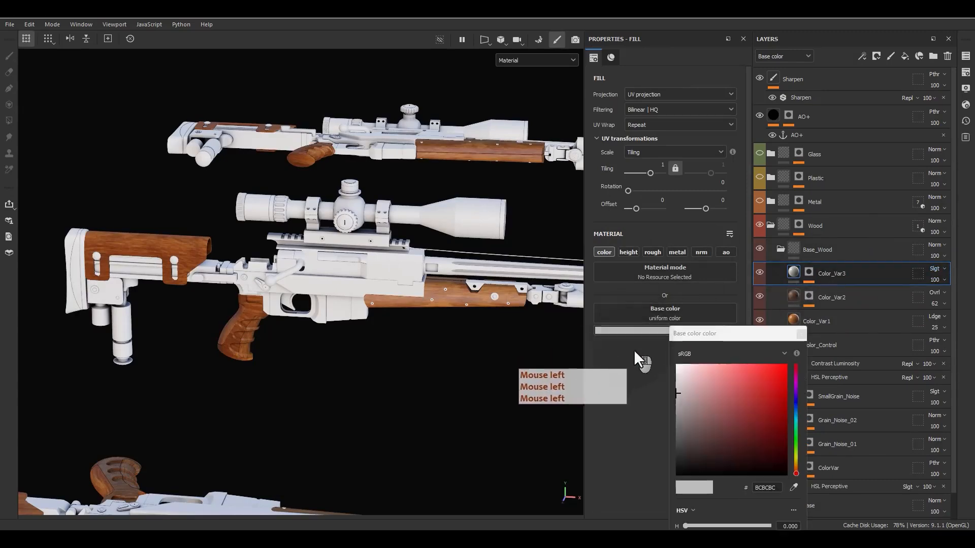
left_click(680, 373)
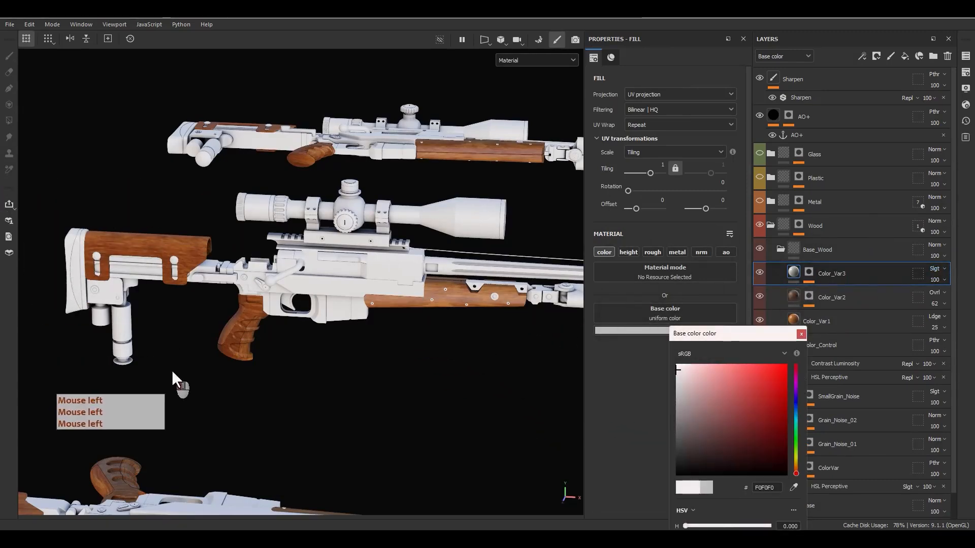
left_click_drag(172, 370, 207, 351)
scroll(219, 343, "up", 5)
middle_click_drag(340, 355, 711, 333, "alt")
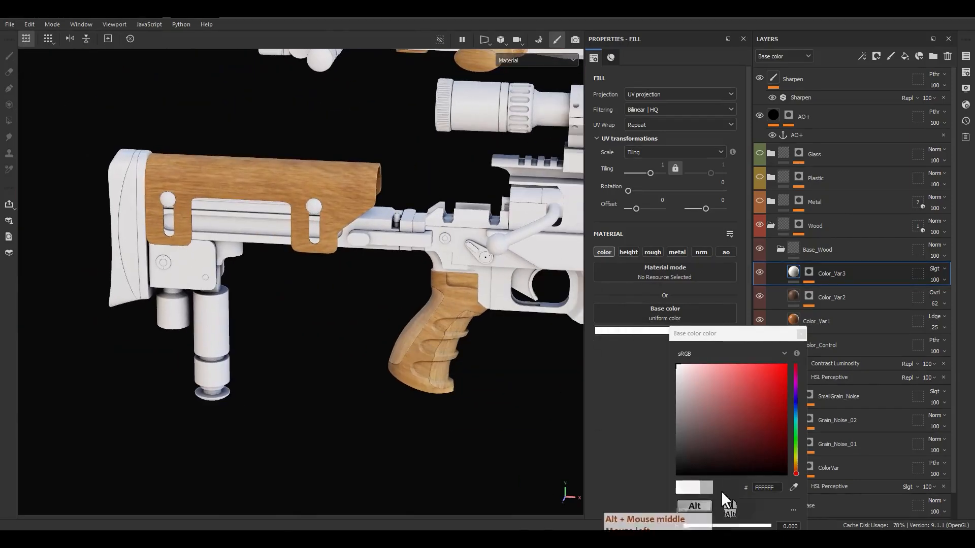
- Change the Color_Var3 layer's base color to black and check the result across the rifle
left_click_drag(545, 504, 541, 498)
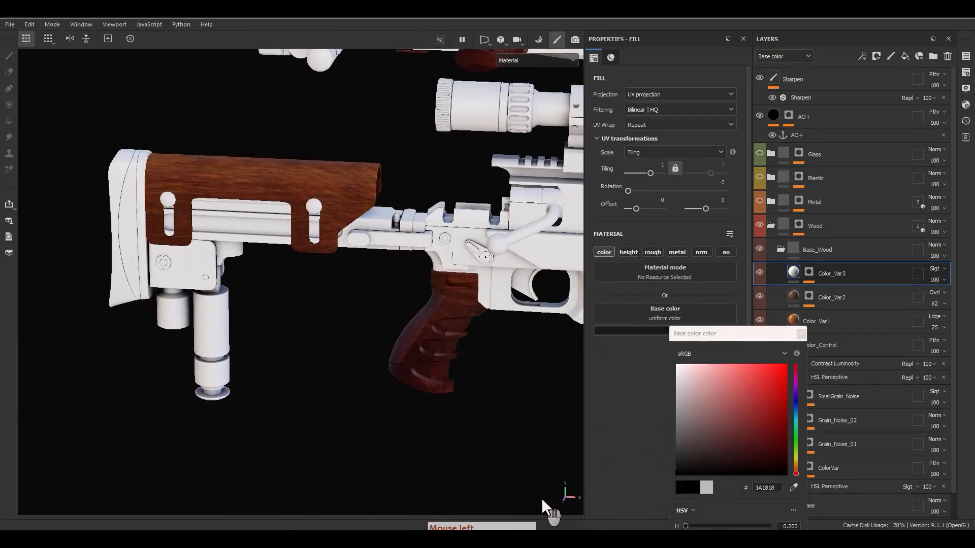
left_click(801, 334)
left_click_drag(401, 307, 472, 350, "alt")
right_click_drag(472, 350, 382, 126, "alt")
middle_click_drag(436, 310, 63, 208, "alt")
middle_click_drag(277, 253, 366, 292, "alt")
left_click_drag(367, 292, 331, 277, "alt")
- Set the Color_Var3 mask's 3D Linear Gradient balance to 0.54 and contrast to 0.91, then inspect the grip
left_click(807, 272)
left_click(833, 291)
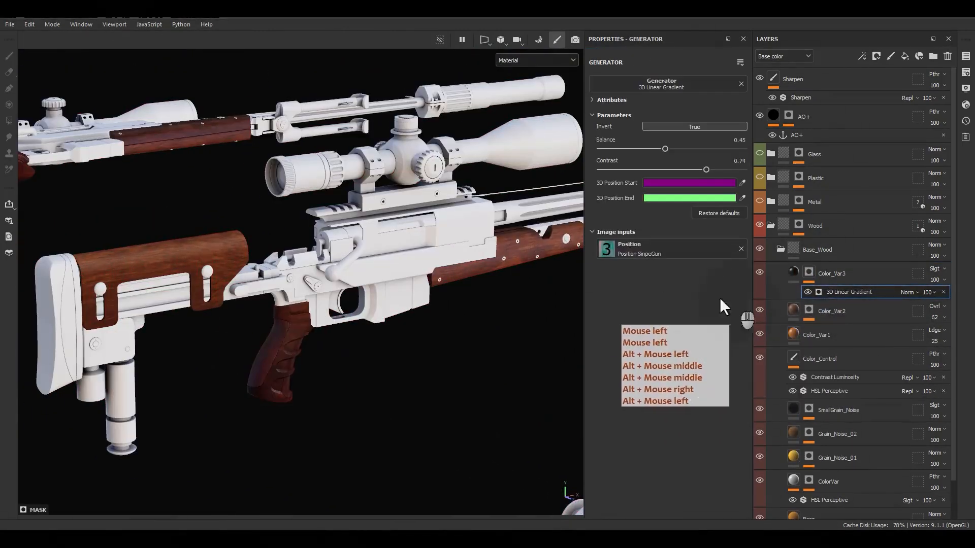
left_click_drag(670, 149, 730, 164)
left_click_drag(677, 148, 677, 147)
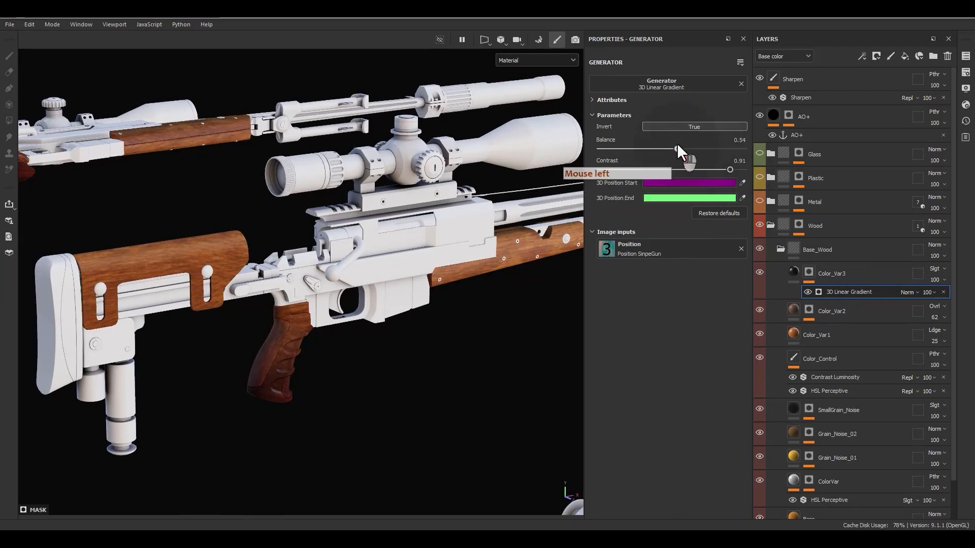
left_click_drag(345, 264, 228, 259, "alt")
scroll(264, 383, "up", 6)
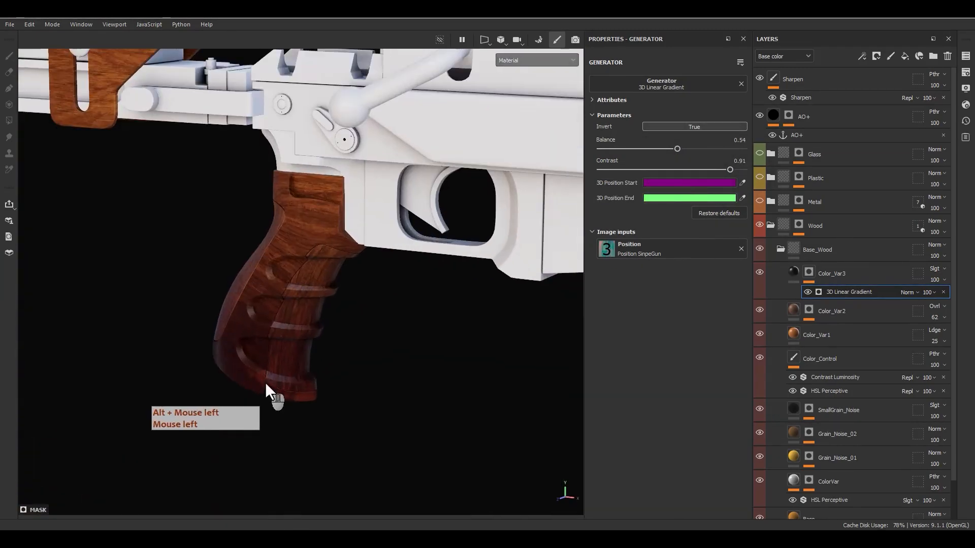
- Reduce the Color_Var3 layer's opacity to 50 and check the wood on the whole rifle
left_click(957, 287)
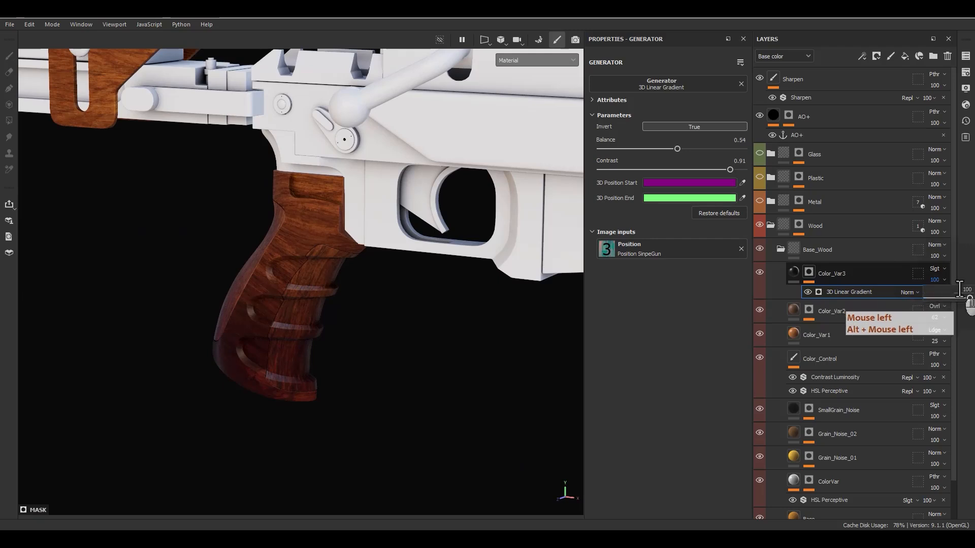
left_click(950, 290)
type("50")
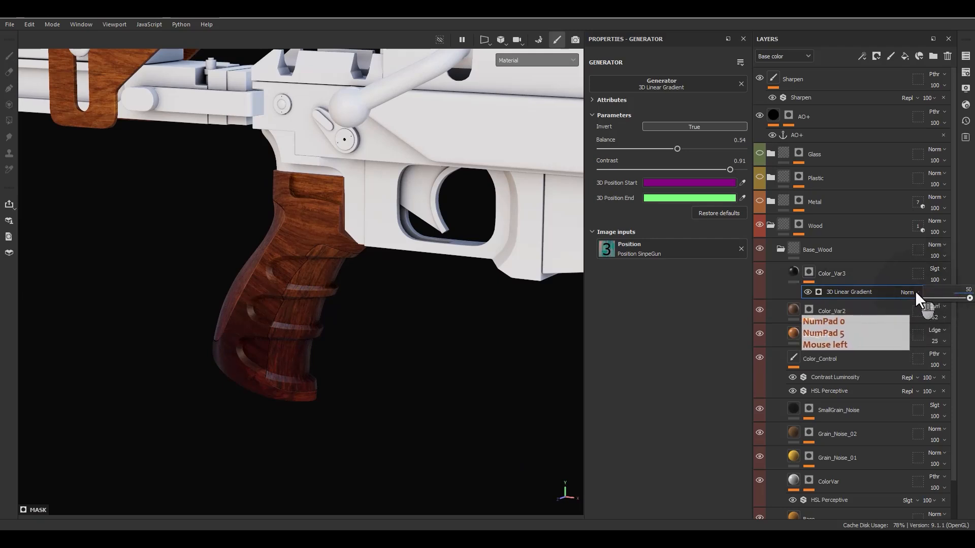
key("Return")
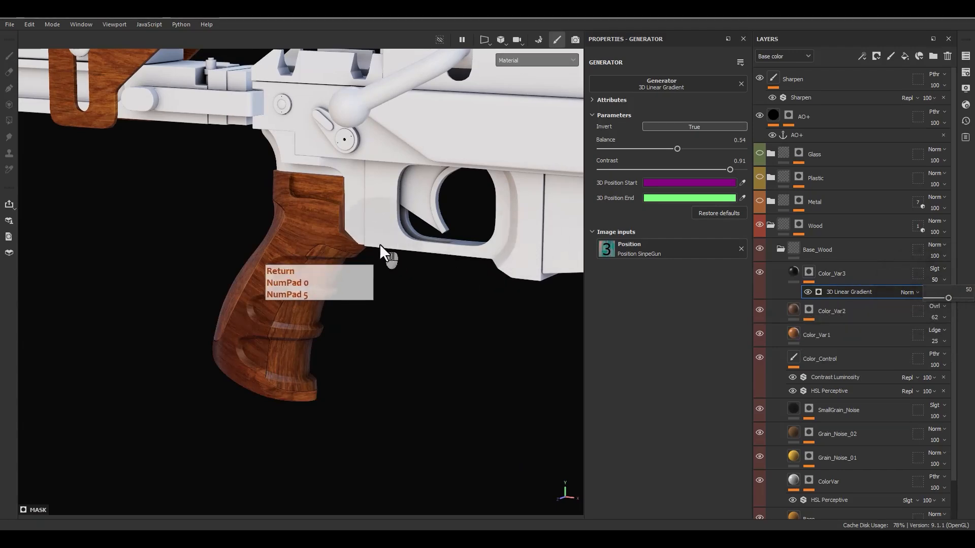
left_click(374, 289)
scroll(396, 292, "down", 6)
middle_click_drag(416, 294, 334, 297, "alt")
left_click_drag(334, 297, 305, 293, "alt")
middle_click_drag(305, 293, 383, 286, "alt")
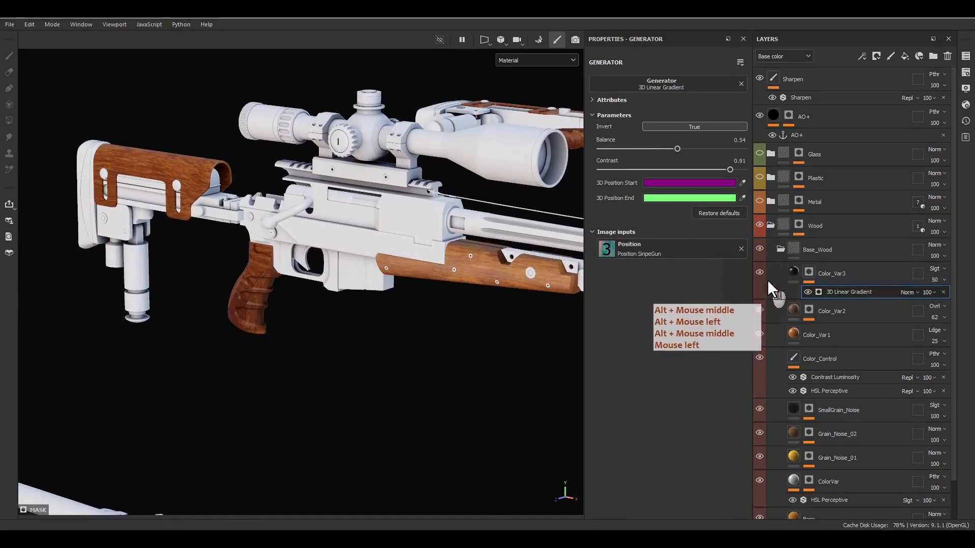
- Add a new fill layer above Color_Var3 and give it a black mask
left_click(792, 274)
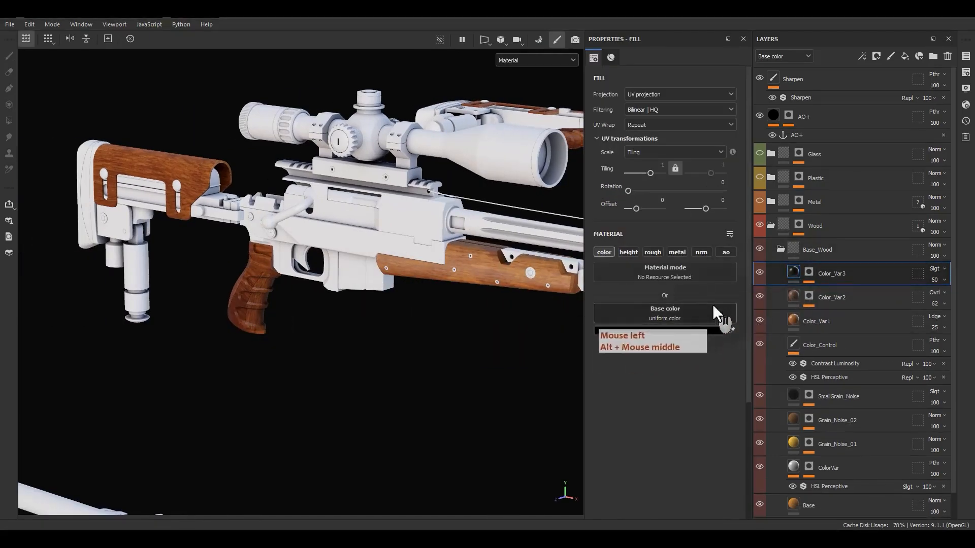
left_click(905, 58)
left_click(905, 58)
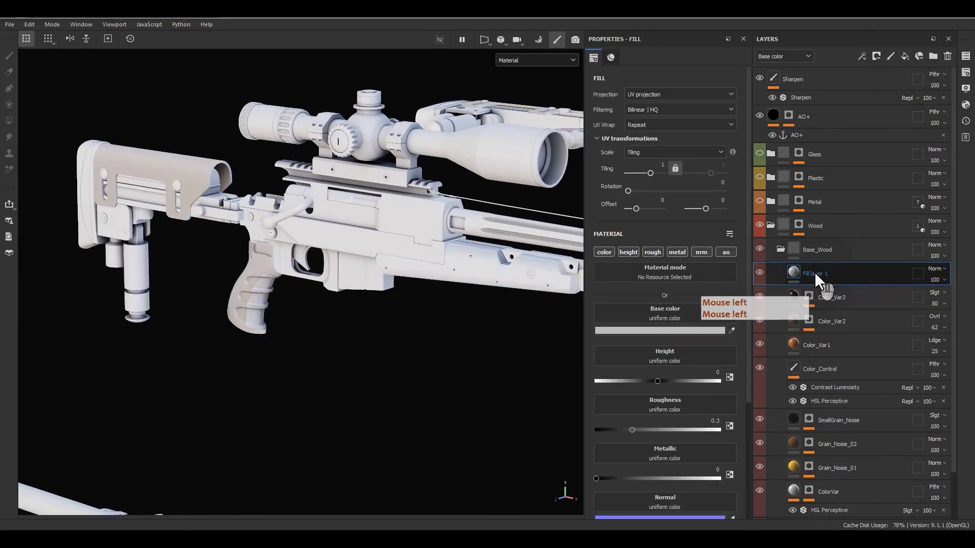
right_click(815, 272)
left_click(852, 27)
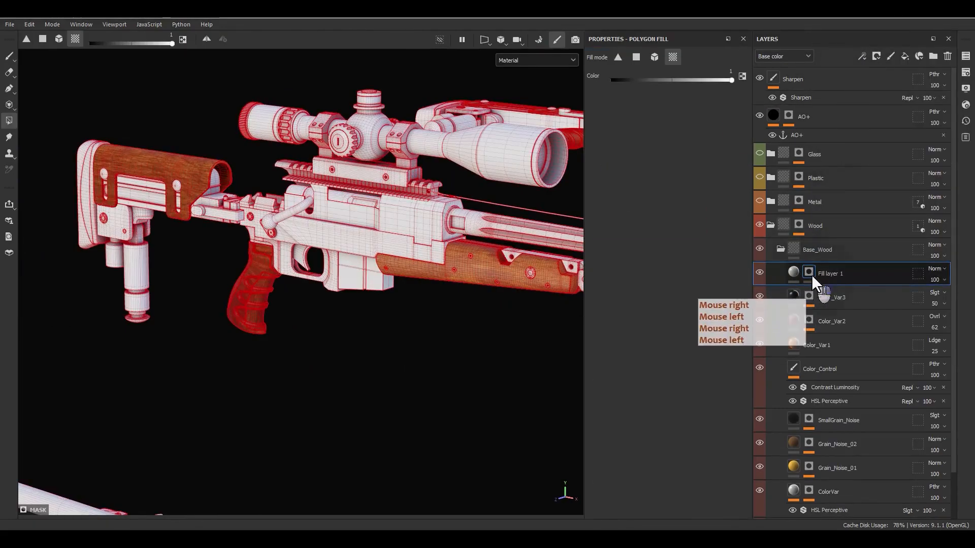
- Add a UV Random Color generator to the new fill layer's mask and preview the mask on the model
right_click(811, 275)
left_click(855, 327)
left_click(680, 85)
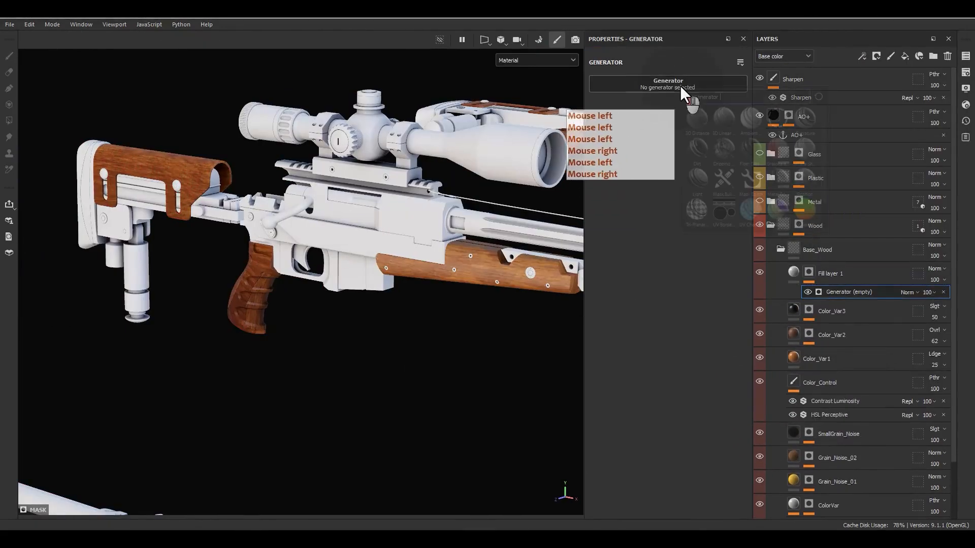
left_click(770, 218)
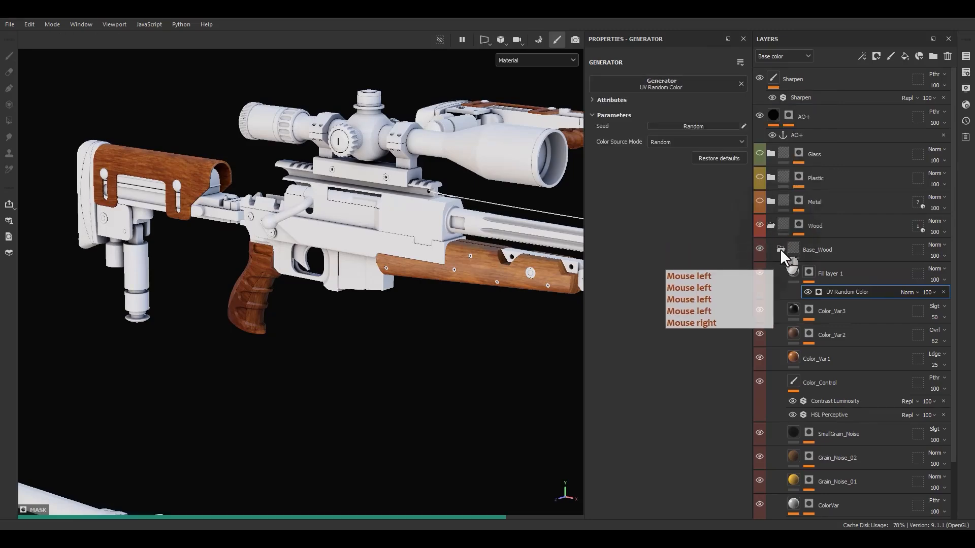
left_click(809, 272, "alt")
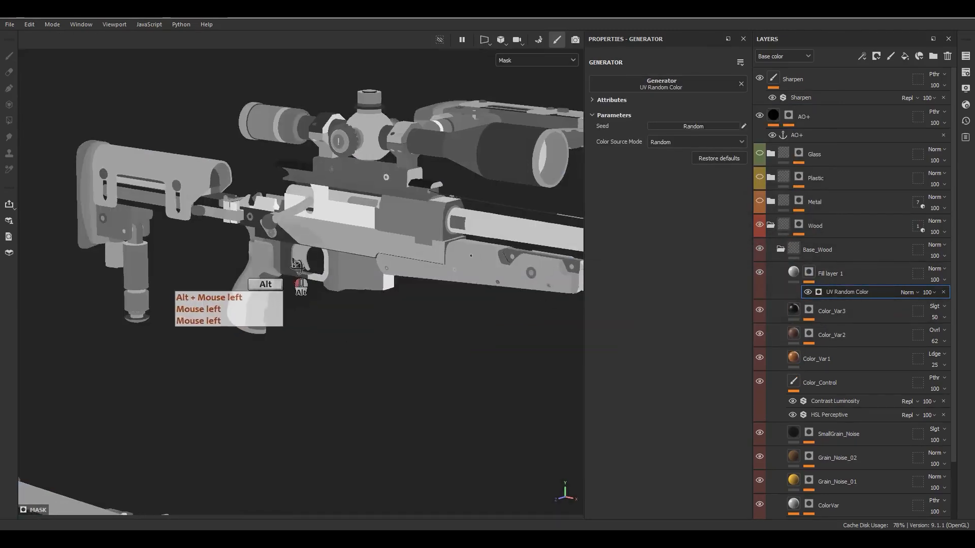
left_click_drag(296, 265, 500, 284, "alt")
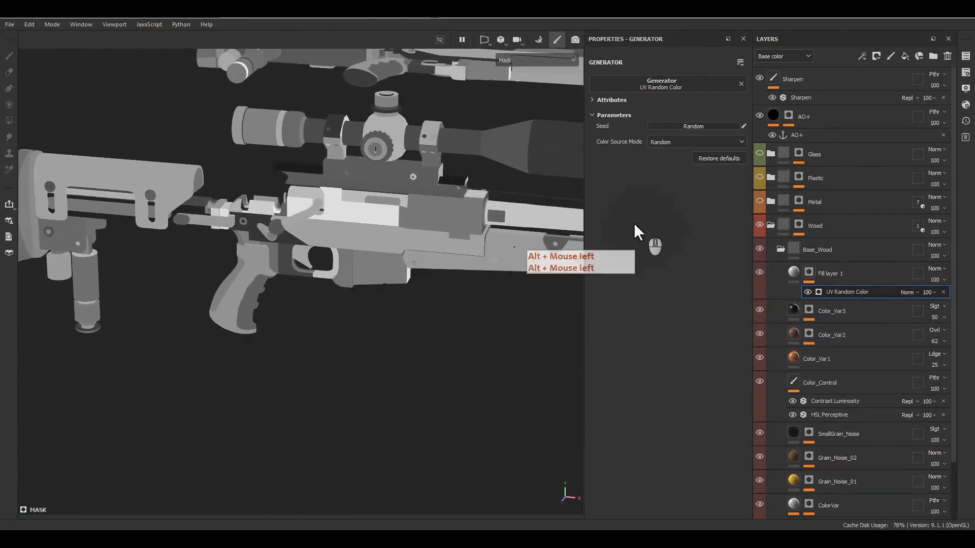
- Limit the new fill layer to the color channel and set its base color to black (000000)
left_click(792, 275)
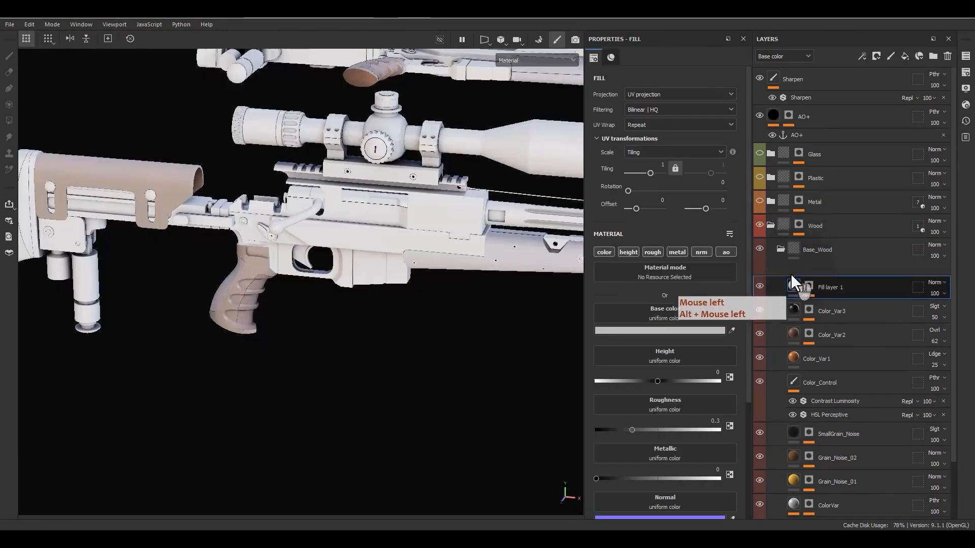
left_click_drag(790, 274, 621, 240)
left_click(604, 253, "alt")
left_click(666, 328)
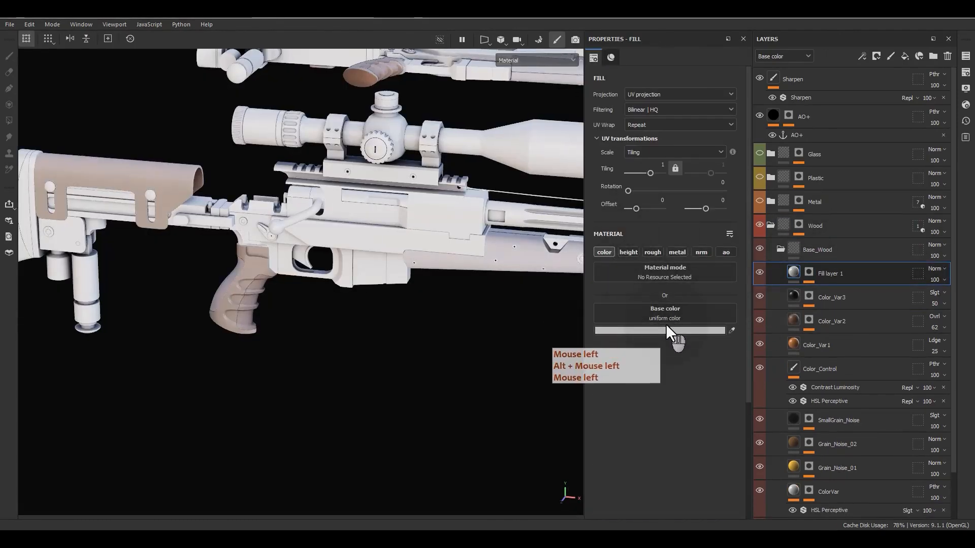
left_click(659, 330)
left_click(675, 368)
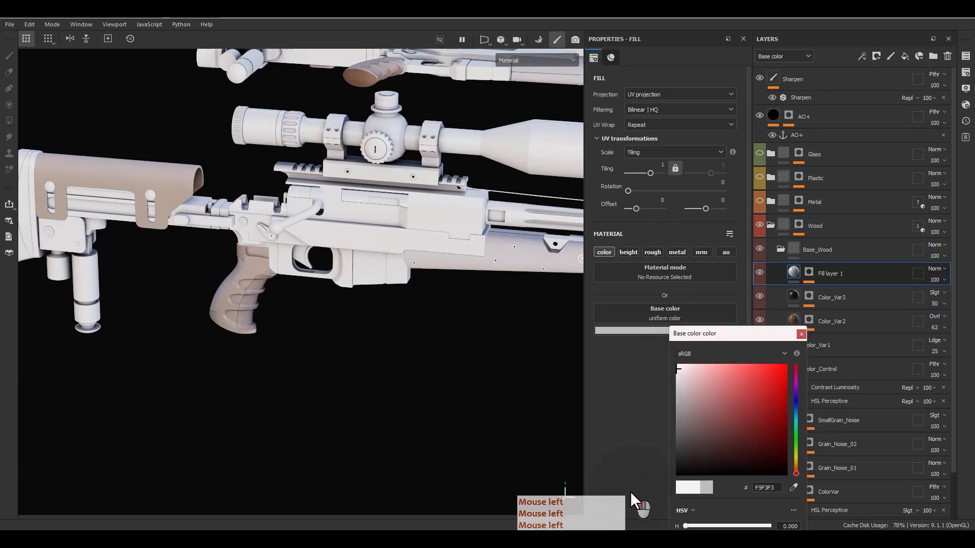
left_click_drag(605, 523, 597, 523)
left_click(801, 335)
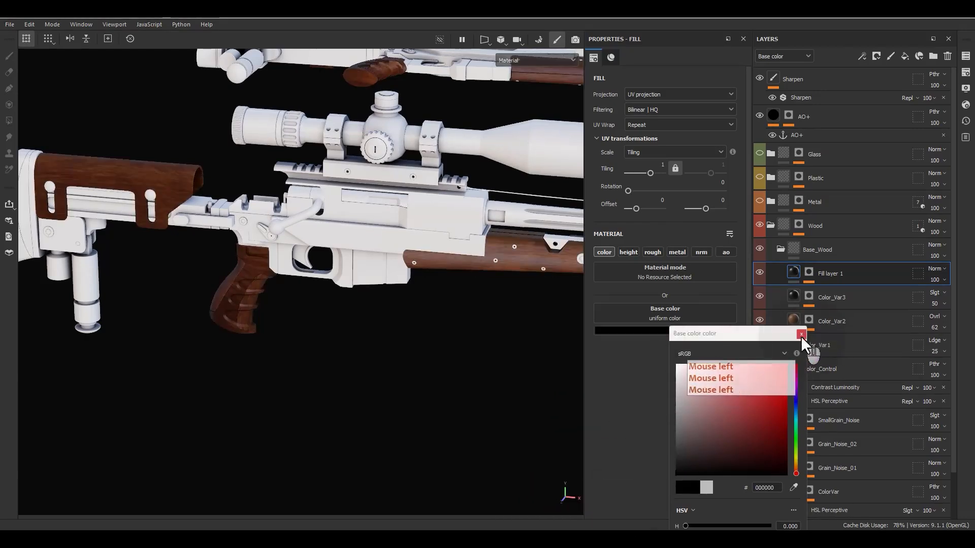
- Set the new fill layer's blending mode to Soft Light and inspect the grip up close
left_click(939, 271)
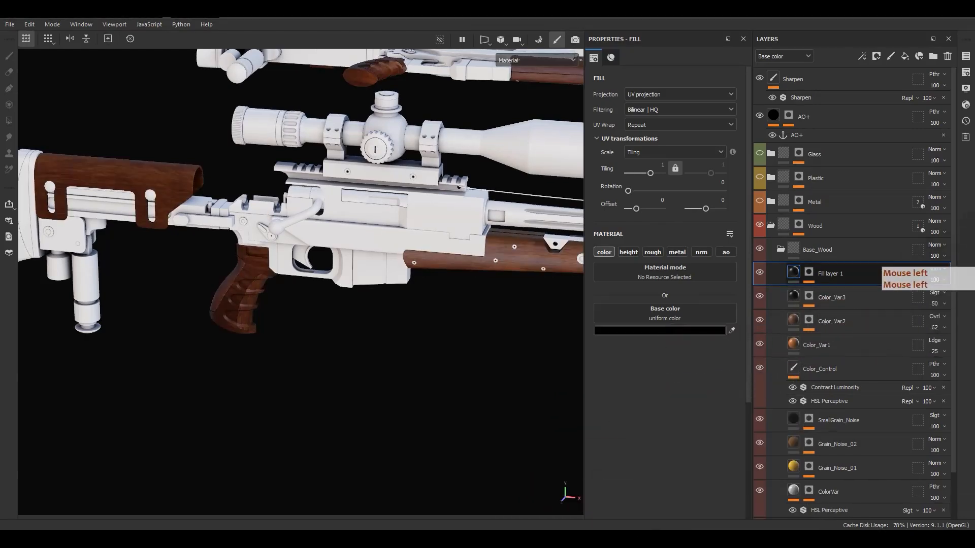
left_click(939, 207)
left_click_drag(381, 372, 373, 335, "alt")
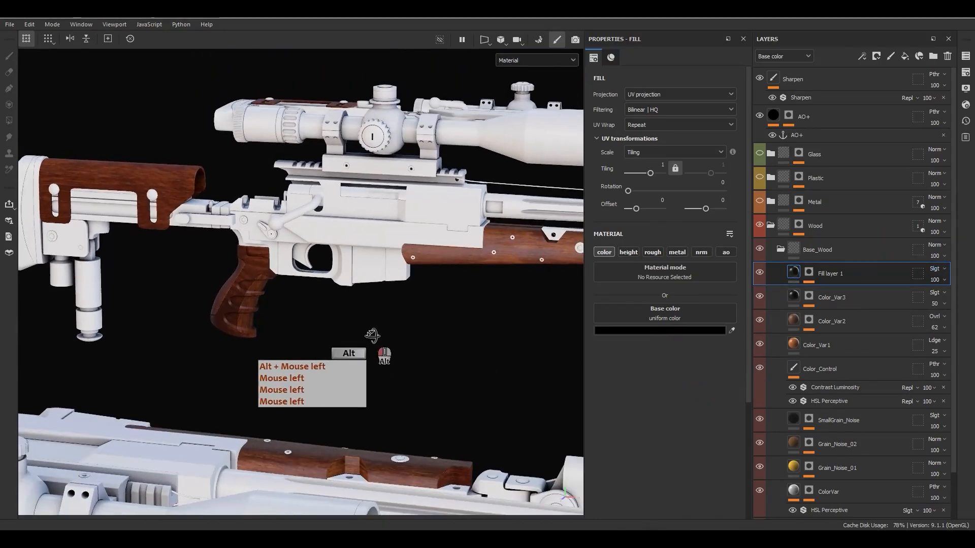
middle_click_drag(268, 310, 261, 317, "alt")
scroll(261, 317, "up", 8)
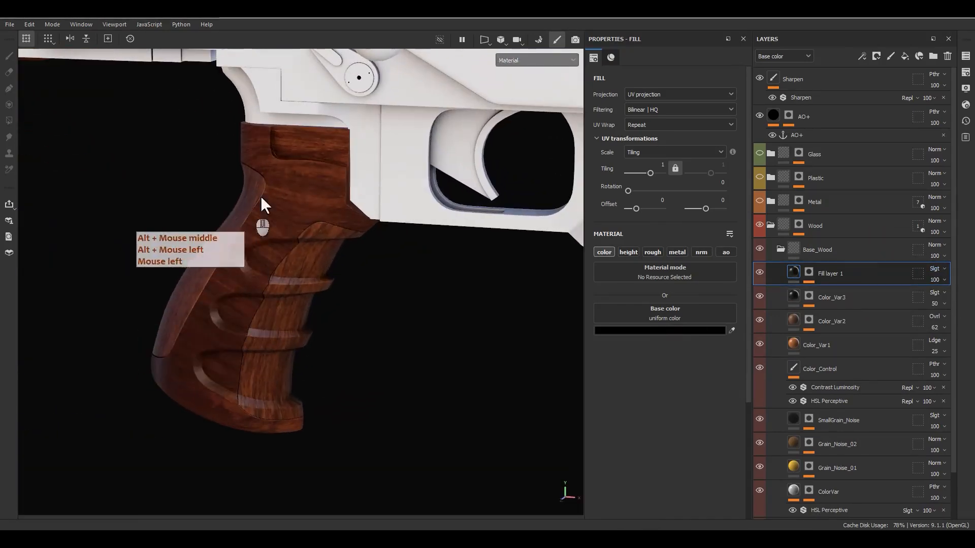
- Rename the new fill layer as Color_Var4
double_click(836, 275)
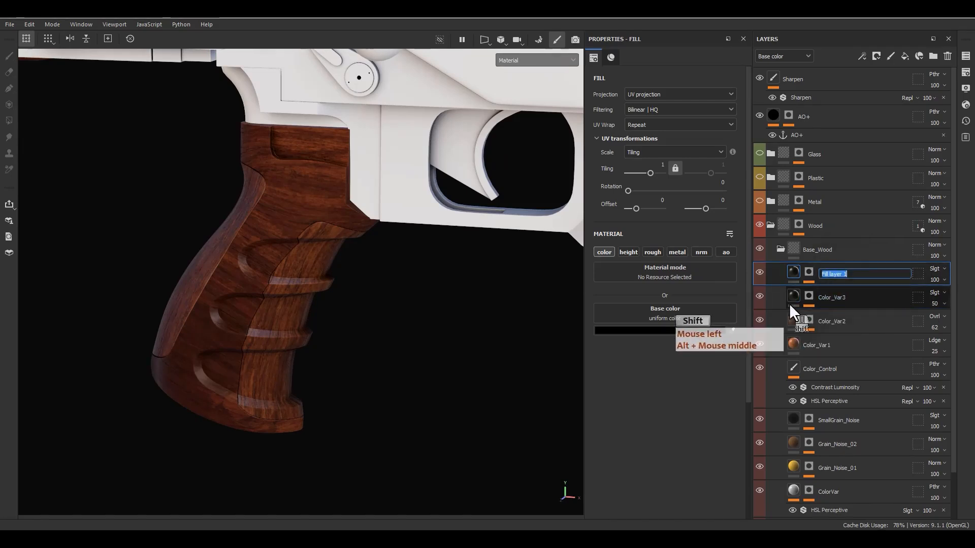
type("Color_V")
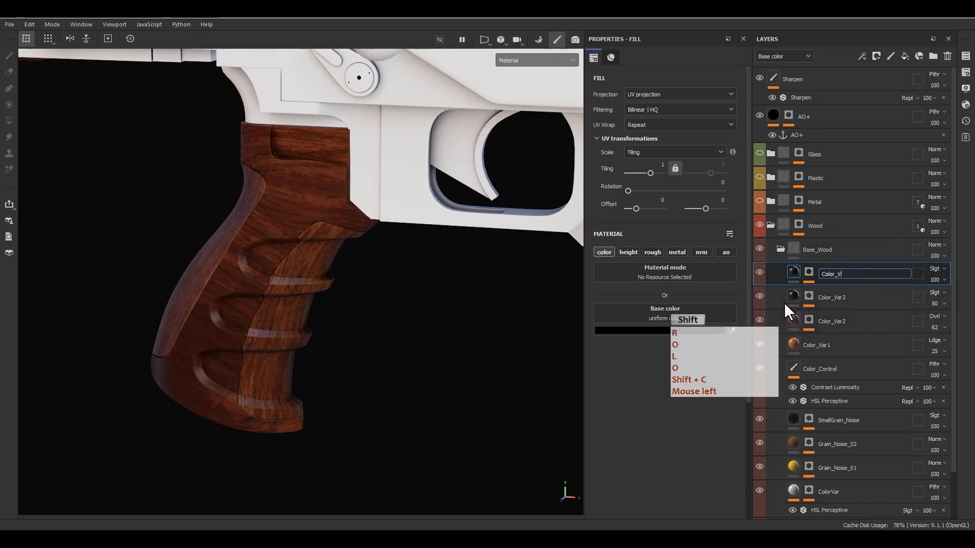
type("ar4")
key("Return")
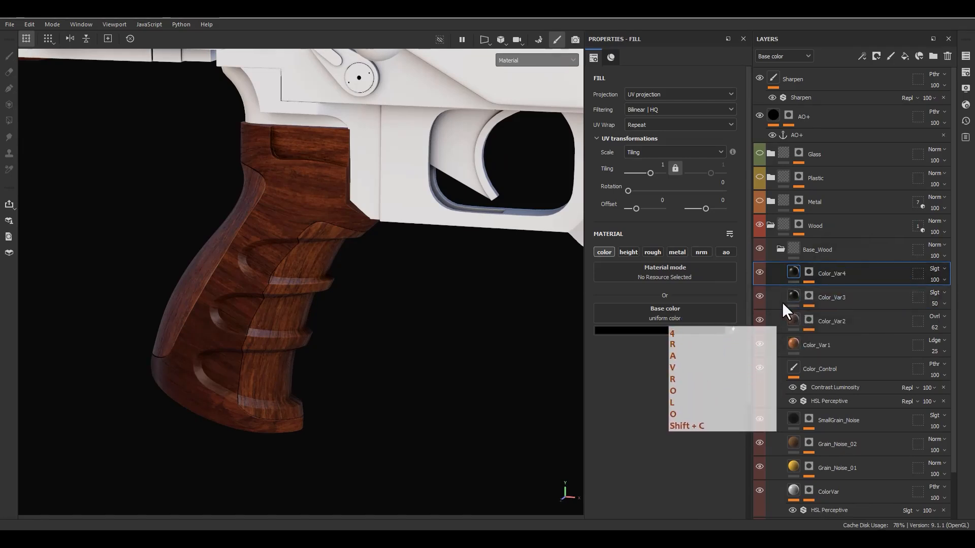
- Lower the Color_Var4 layer's opacity to 39 and check the stock and grip
left_click(931, 281)
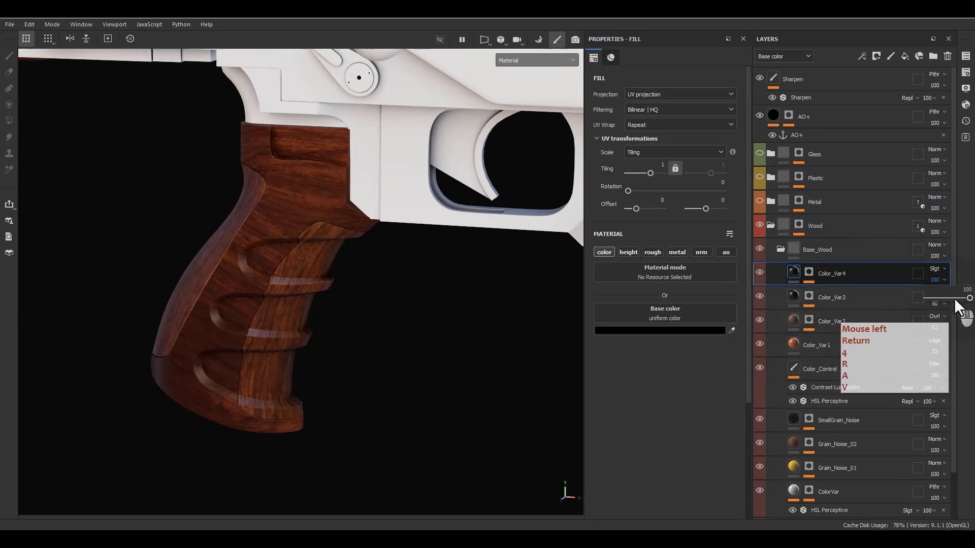
left_click_drag(969, 291, 946, 295)
right_click_drag(253, 239, 71, 20, "alt")
right_click_drag(228, 305, 278, 194, "alt")
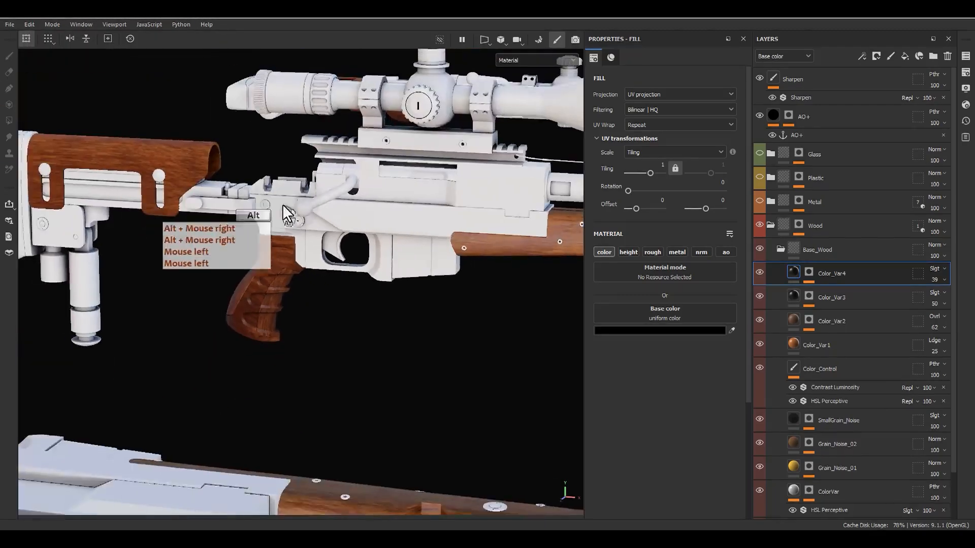
middle_click_drag(277, 195, 279, 274, "alt")
left_click_drag(279, 274, 331, 289, "alt")
- Try white as the Color_Var4 base color, settle on dark grey (2F2F2F), and review the wood on the rifles
left_click(787, 275)
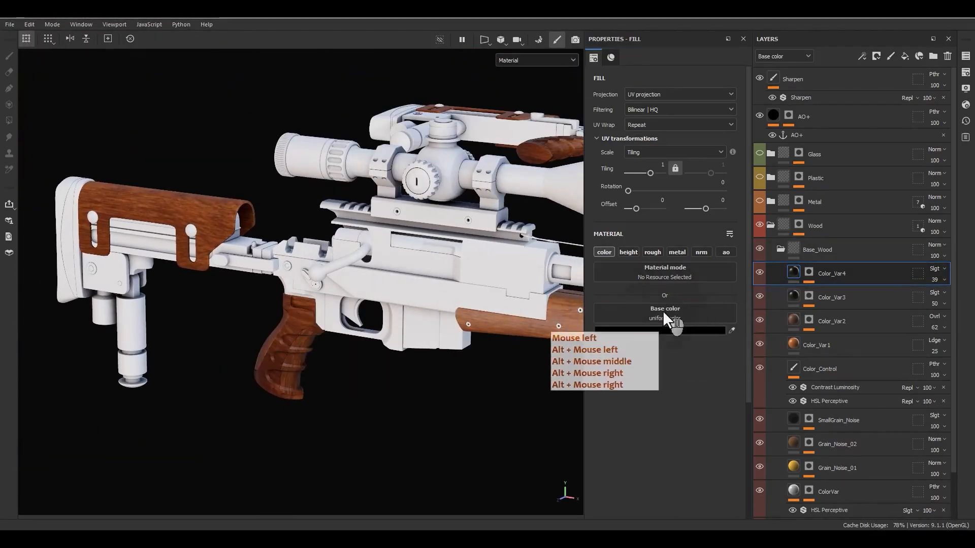
left_click(649, 330)
left_click(679, 370)
left_click_drag(629, 360, 181, 271)
scroll(248, 281, "down", 3)
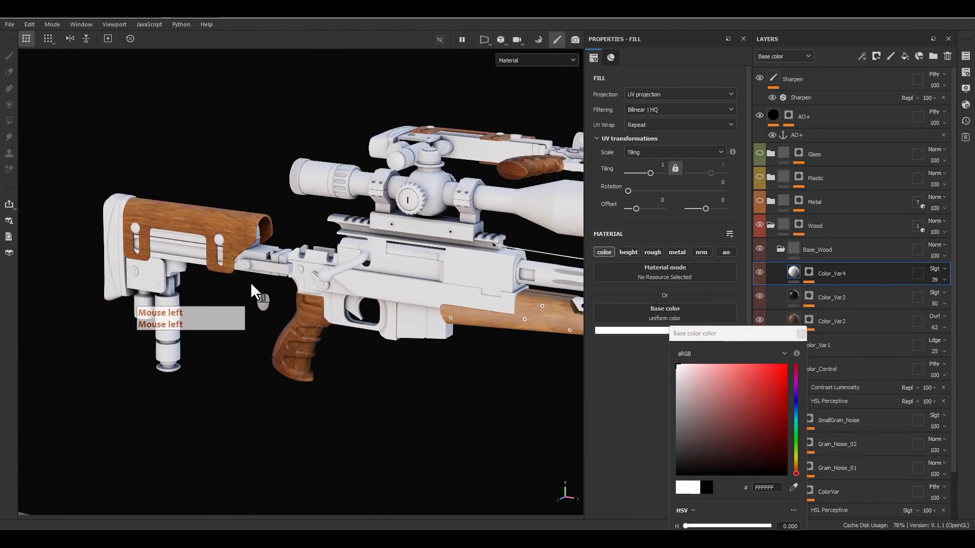
left_click(675, 456)
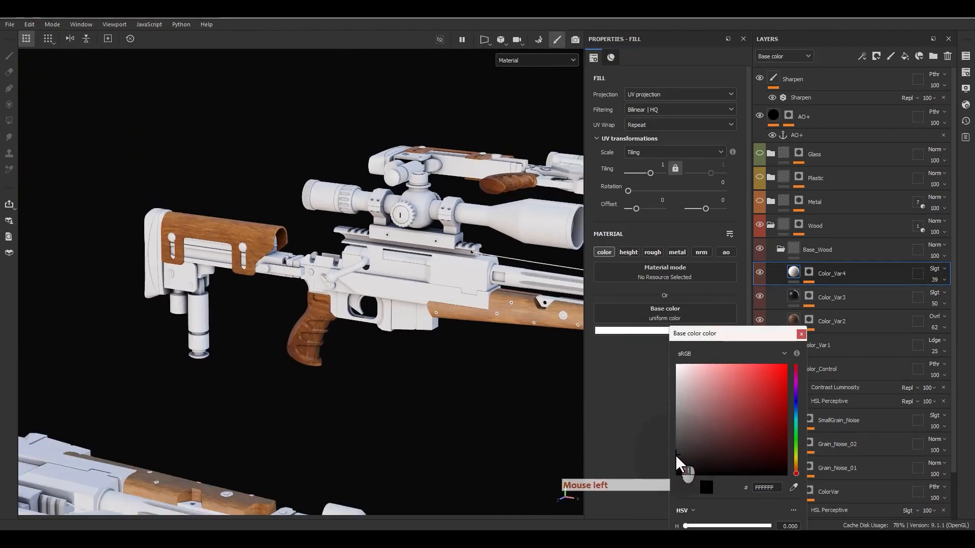
left_click(675, 455)
scroll(308, 348, "up", 3)
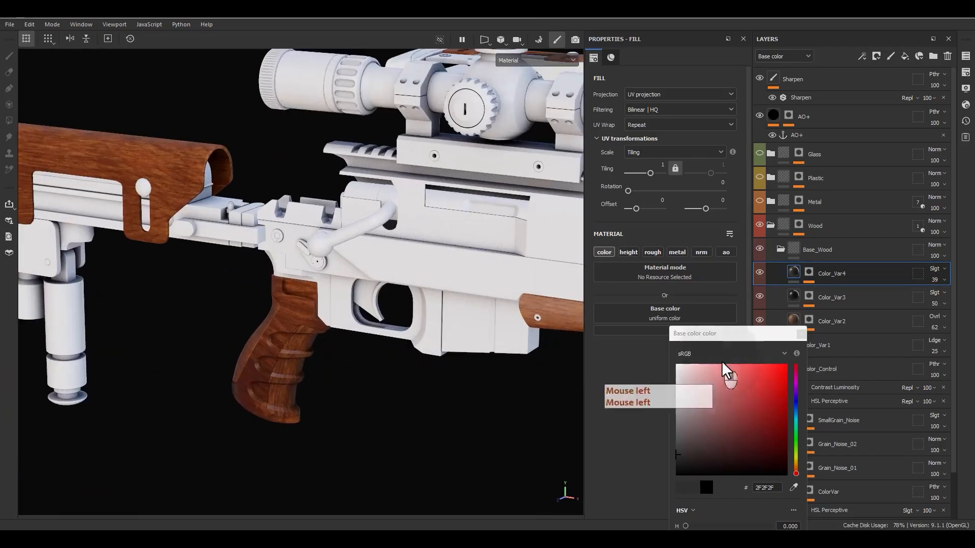
left_click(801, 333)
scroll(510, 315, "down", 4)
middle_click_drag(509, 315, 379, 282, "alt")
left_click_drag(378, 283, 767, 288, "alt")
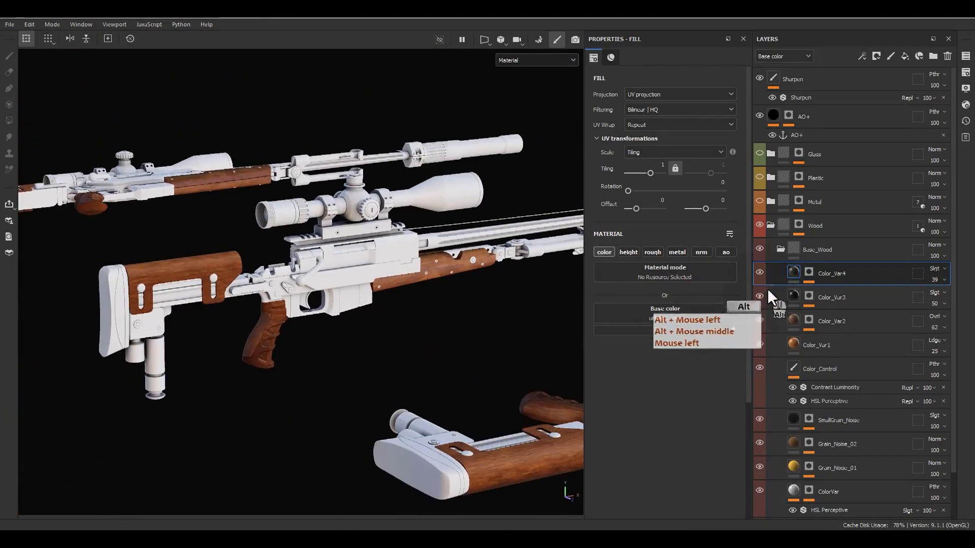
left_click(778, 251, "alt")
key("F9")
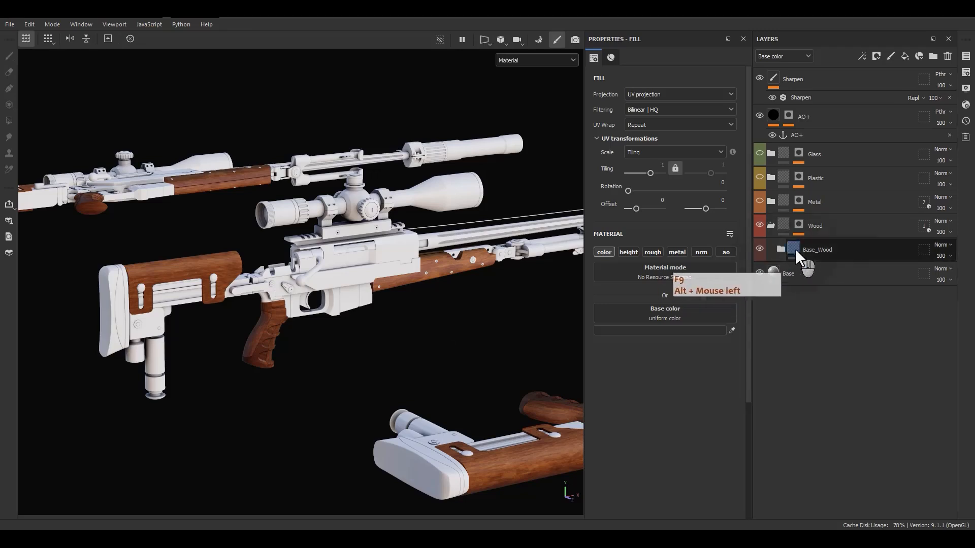
left_click(780, 248)
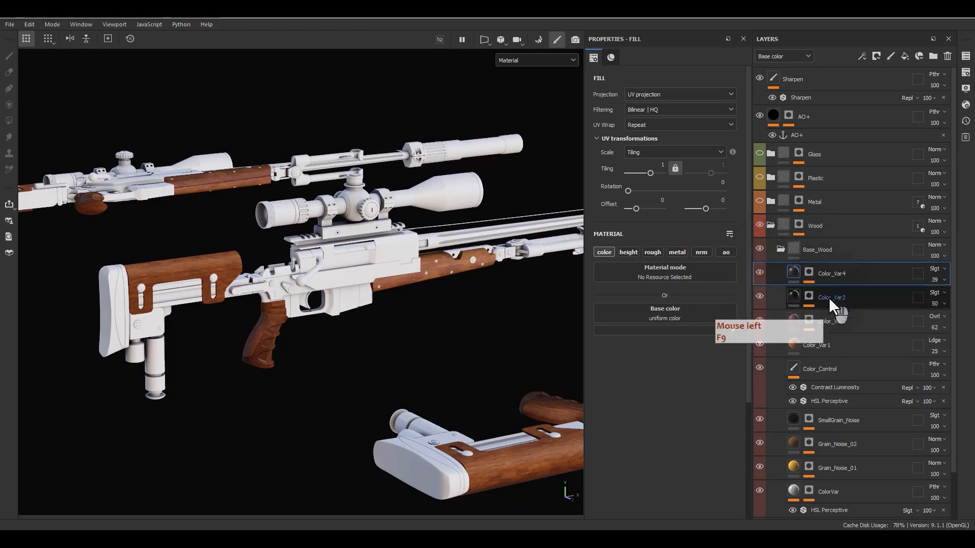
- Raise the Color_Var2 layer's opacity to 100 and inspect the stock up close
left_click(819, 325)
left_click(935, 328)
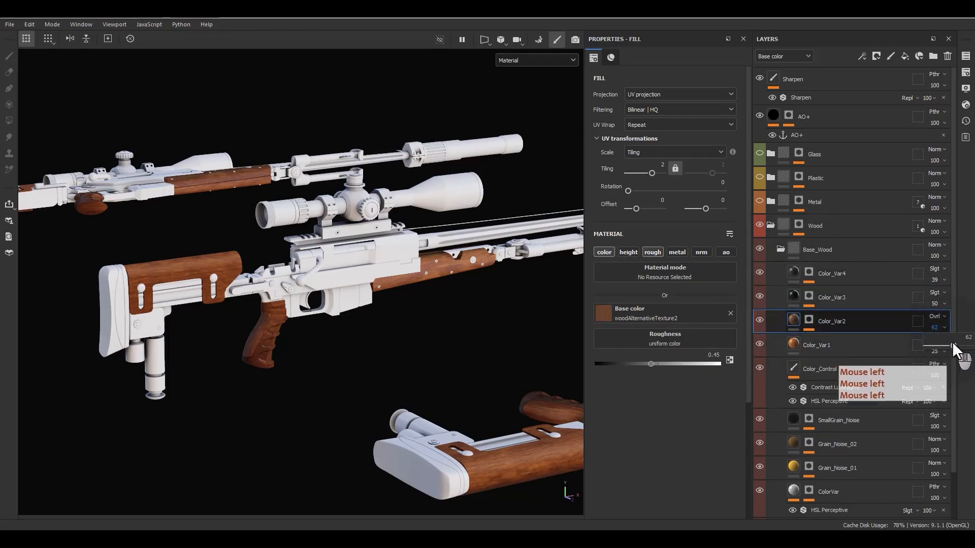
left_click_drag(952, 342, 962, 342)
scroll(163, 279, "up", 8)
middle_click_drag(250, 278, 407, 307, "alt")
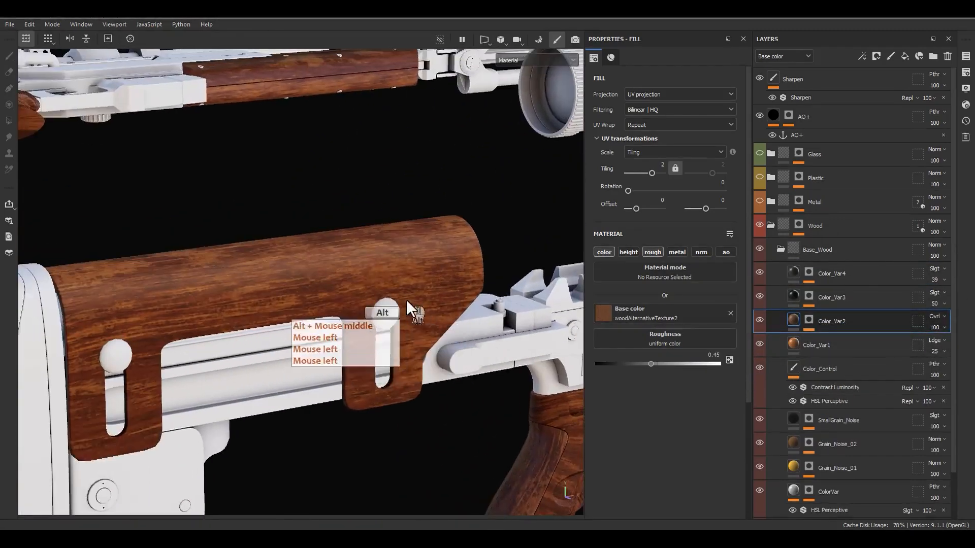
left_click_drag(408, 307, 437, 313, "alt")
- Remove the mask from the Color_Var2 layer and check the wood on the stock
right_click(811, 321)
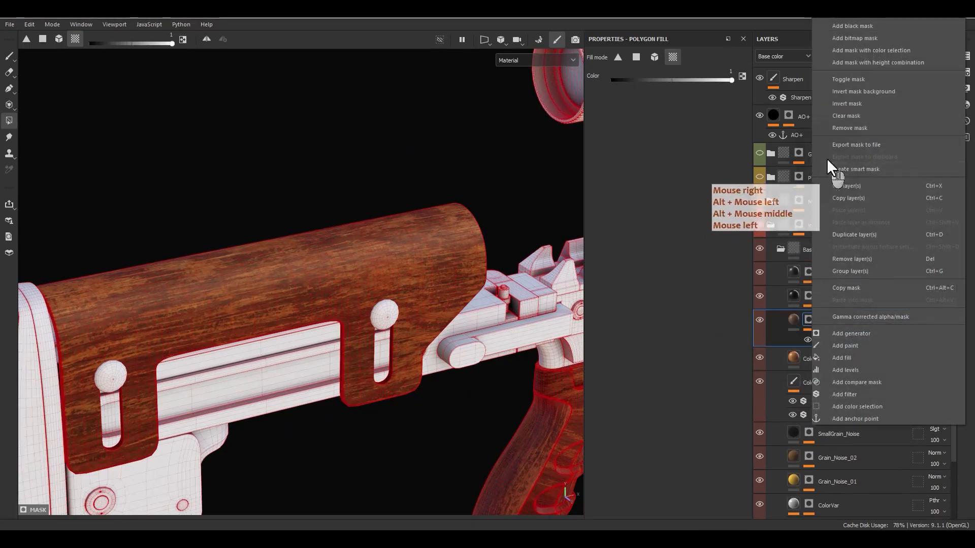
left_click(851, 129)
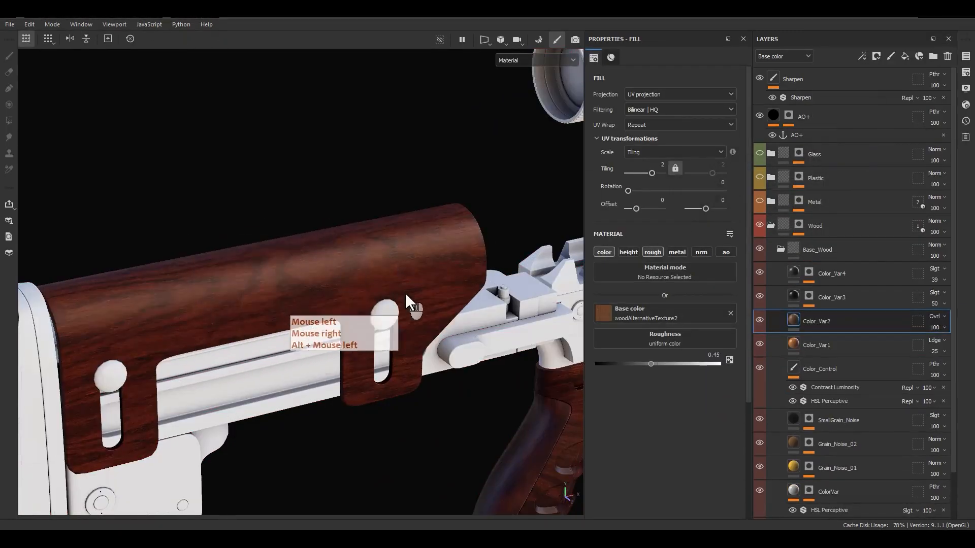
mouse_move(406, 296)
left_mouse_down("alt")
mouse_move(391, 266)
mouse_move(410, 292)
left_mouse_up("alt")
- Move the Color_Var1 layer above Color_Var2 in the Base_Wood folder
mouse_move(830, 323)
left_mouse_down()
mouse_move(831, 337)
mouse_move(824, 318)
left_mouse_up()
left_click(812, 340)
right_click(811, 340)
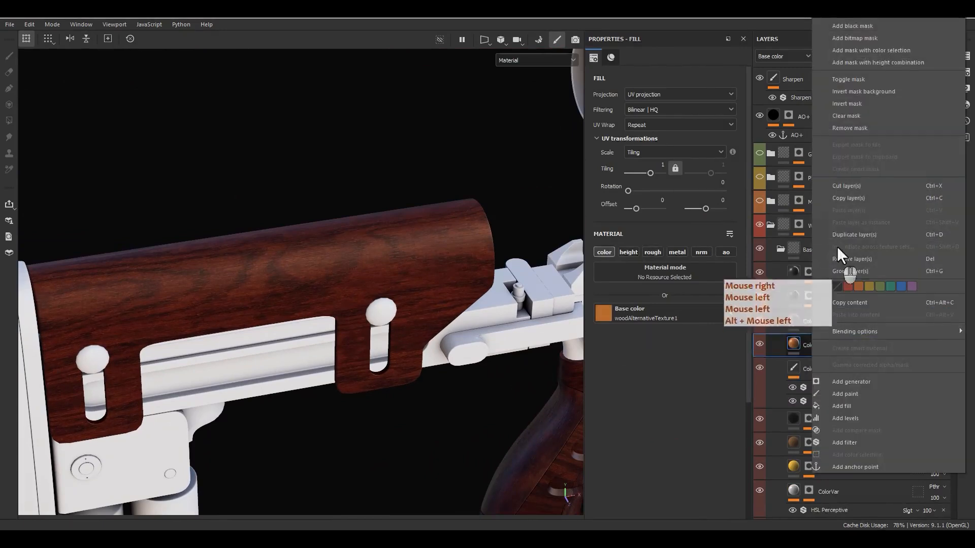
left_click(804, 350)
left_click_drag(816, 349, 817, 315)
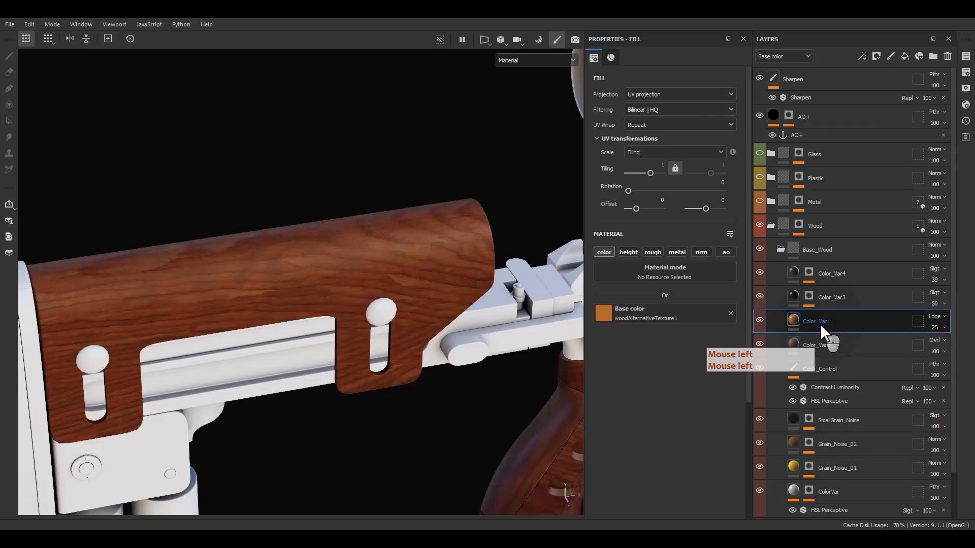
- Add a black mask to Color_Var1 and a fill in it using the Grunge Wood Soft texture
right_click(820, 324)
left_click(863, 26)
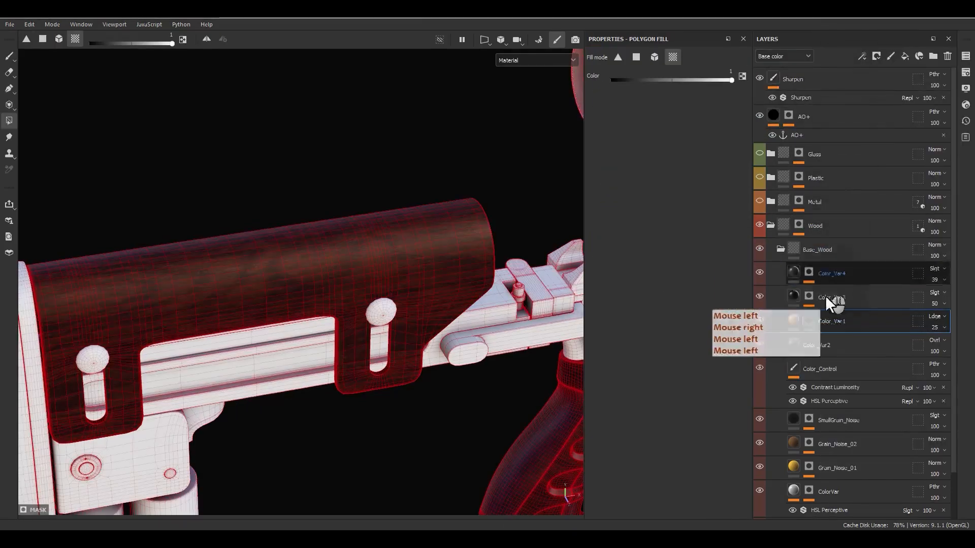
right_click(813, 321)
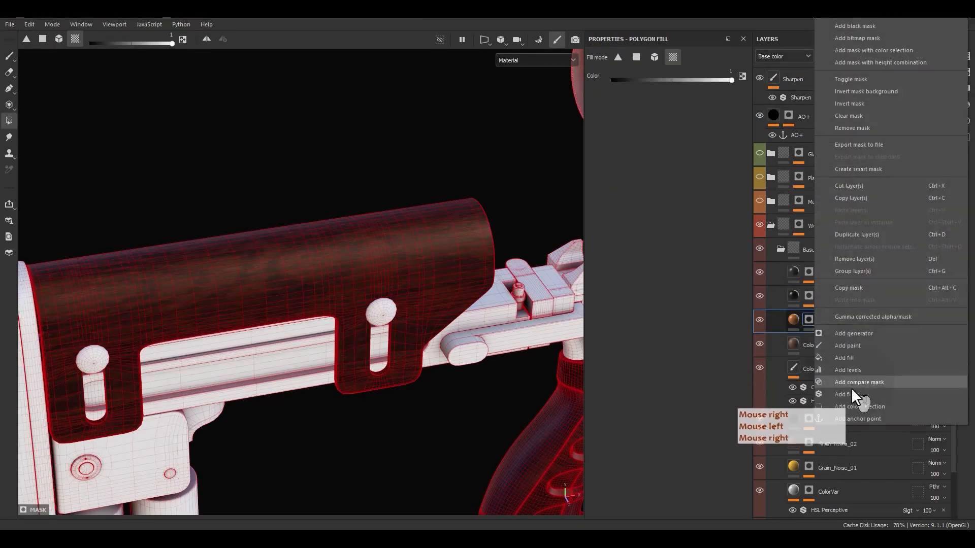
left_click(845, 359)
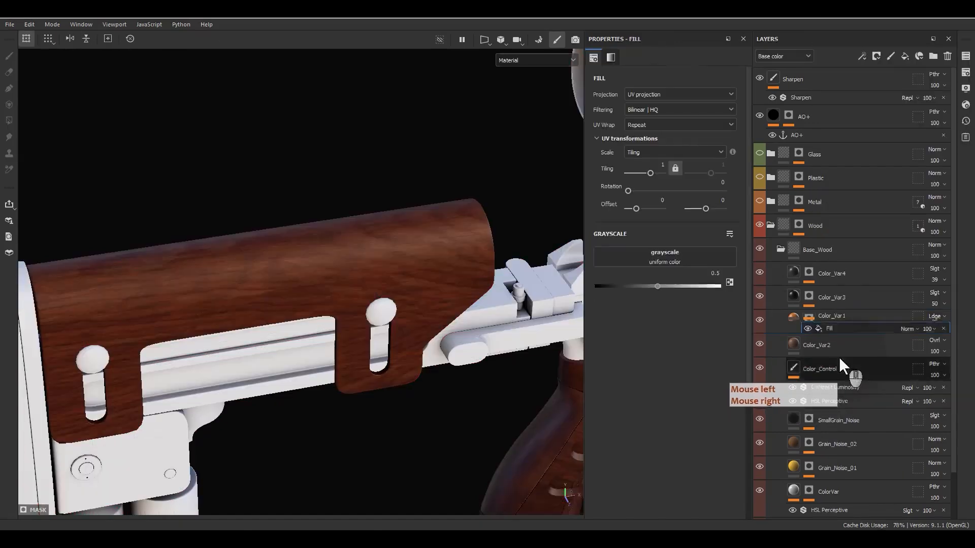
left_click(673, 257)
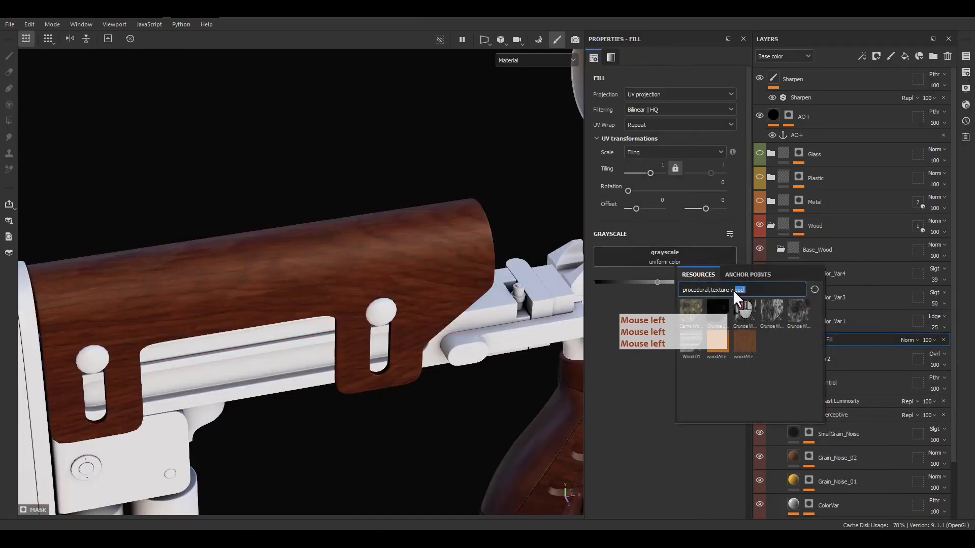
left_click(781, 306)
left_click(790, 309)
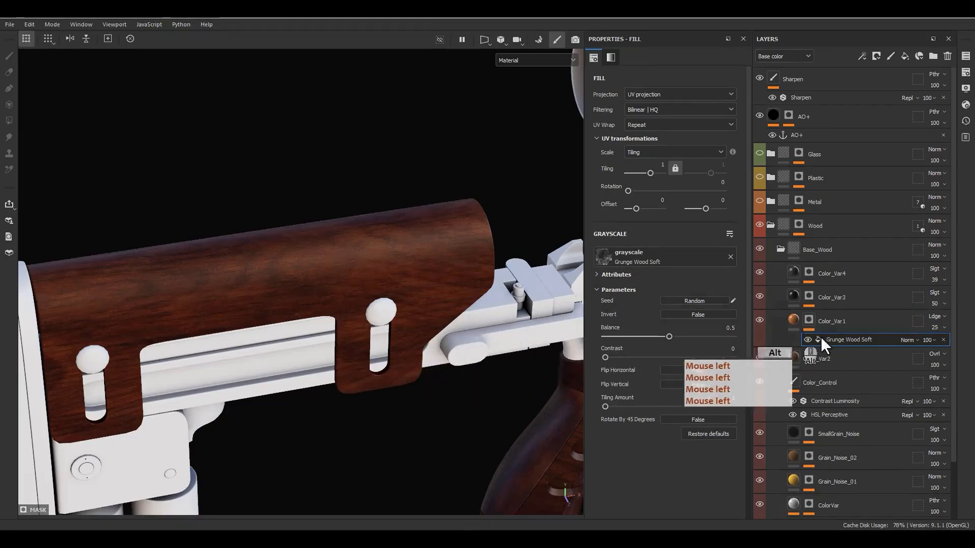
- Set the Grunge Wood Soft mask's contrast to 0.45 and balance to 0.61 while previewing the mask
left_click(809, 319, "alt")
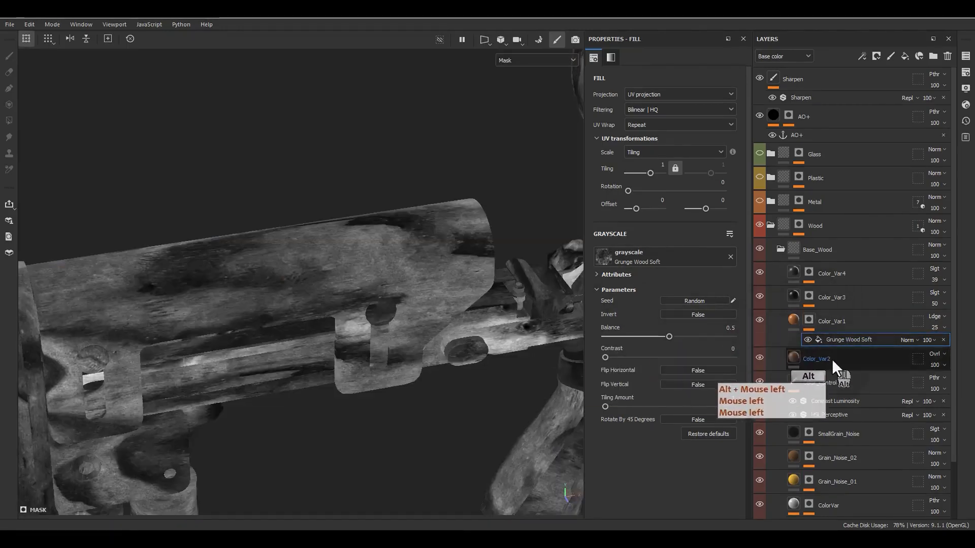
left_click(662, 358)
left_click_drag(670, 337, 681, 336)
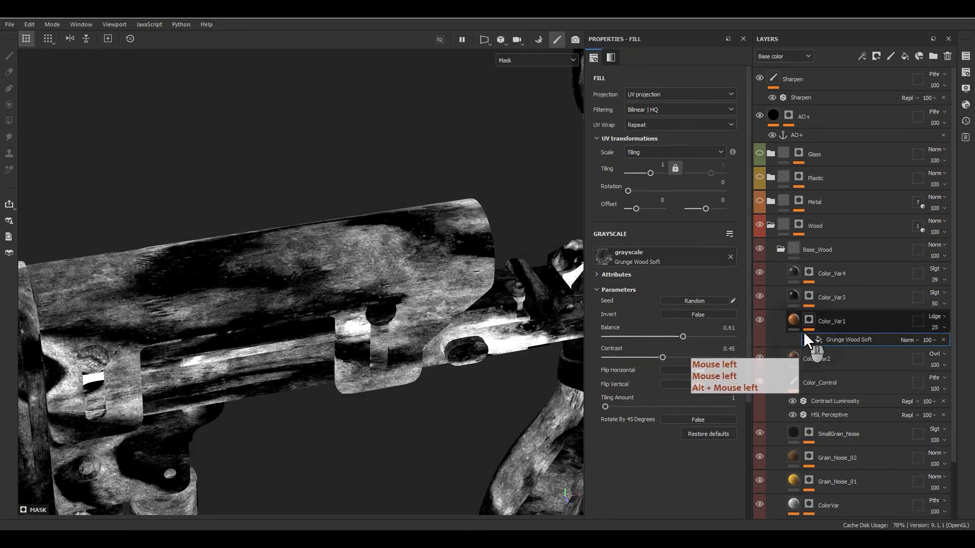
left_click(793, 321)
- Compare the stock and grip with Color_Var1 and Color_Var2 each switched off and on
left_click(757, 322)
left_click(757, 322)
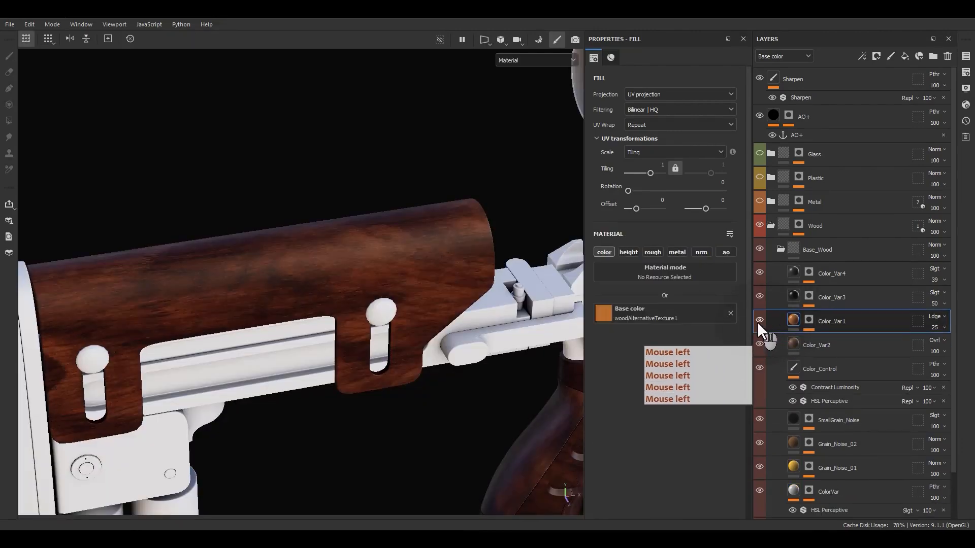
mouse_move(487, 315)
left_mouse_down("alt")
mouse_move(476, 330)
mouse_move(484, 303)
left_mouse_up("alt")
middle_click_drag(484, 303, 227, 110, "alt")
left_click_drag(227, 110, 394, 226, "alt")
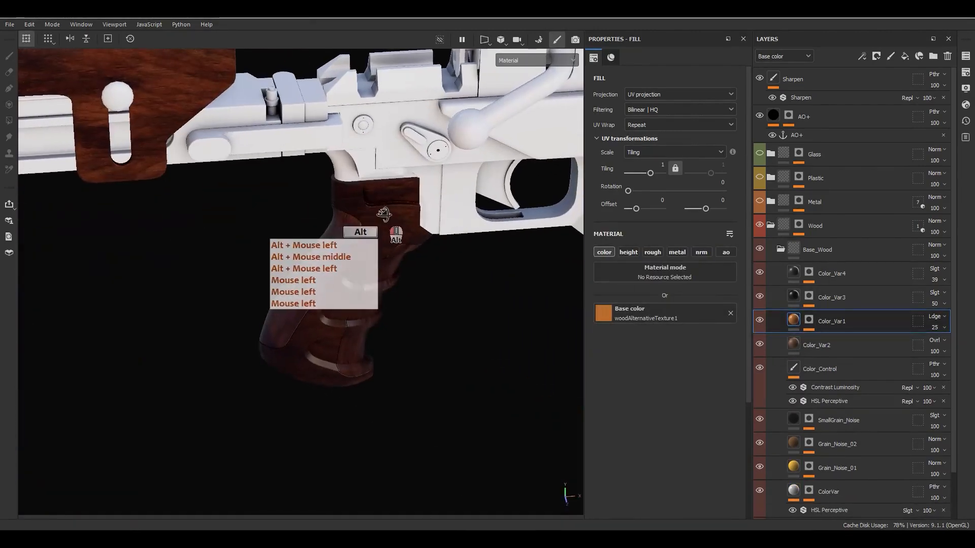
left_click(800, 345)
left_click(757, 345)
left_click(757, 345)
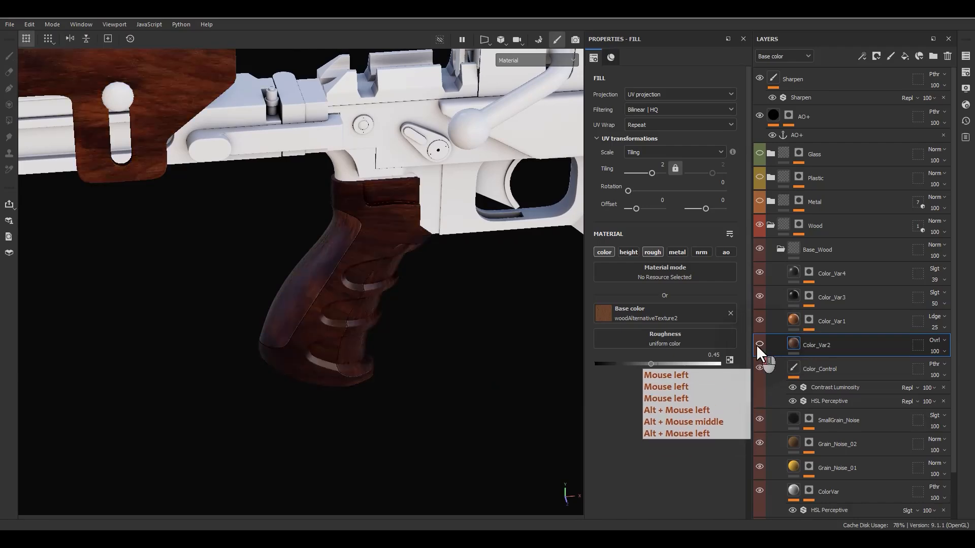
left_click(757, 345)
left_click(757, 345)
left_click(757, 345)
left_click(757, 345)
left_click(371, 218, "alt")
middle_click_drag(369, 213, 592, 387, "alt")
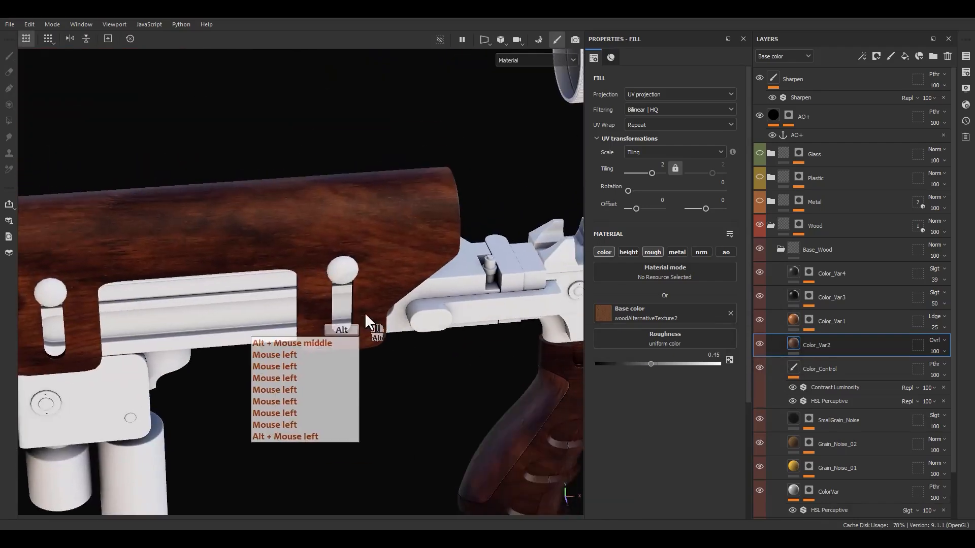
left_click_drag(365, 319, 385, 354, "alt")
middle_click_drag(335, 339, 379, 348, "alt")
left_click_drag(396, 347, 562, 364, "alt")
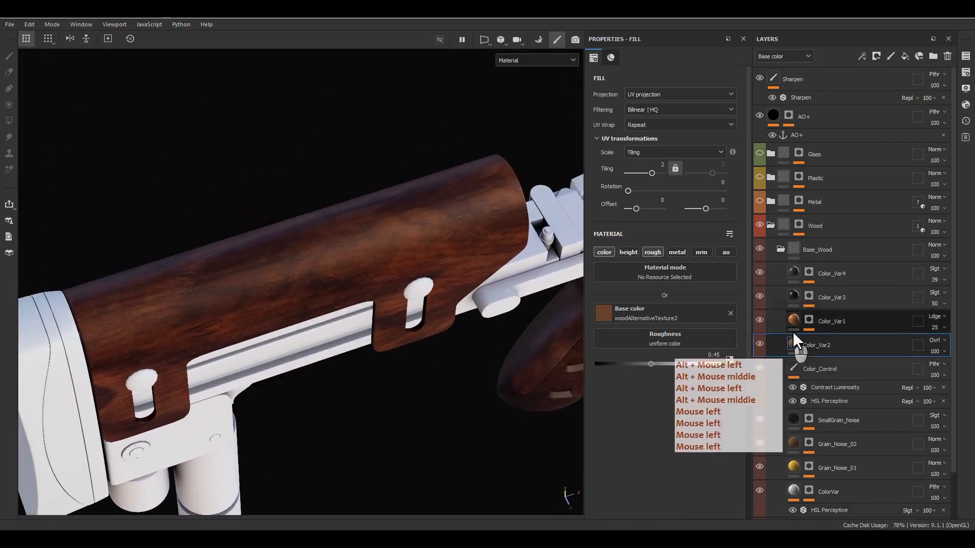
- Lower Color_Var1's opacity to 20 and try tiling values of 1 and 1.4 on Color_Var2
left_click_drag(933, 328, 935, 340)
left_click(372, 324)
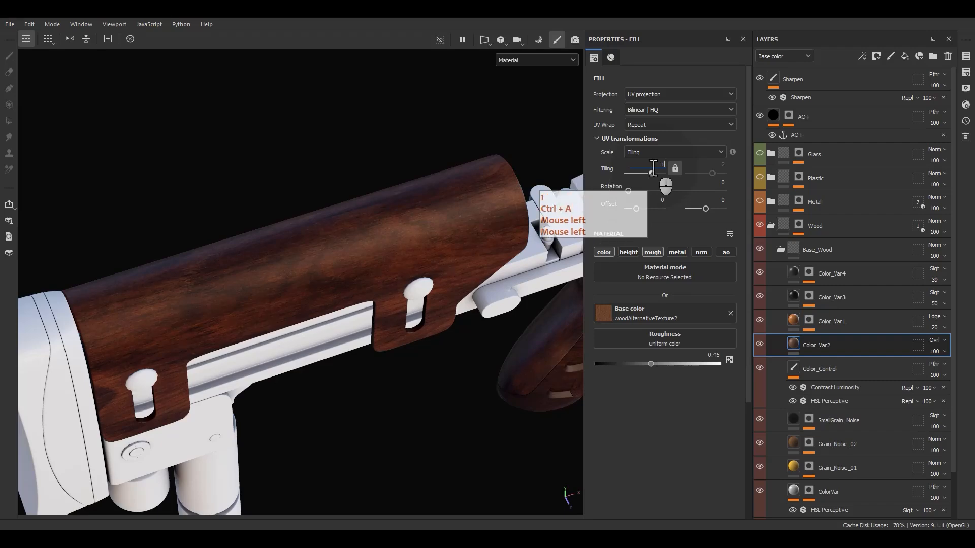
left_click_drag(507, 224, 350, 187, "alt")
left_click(652, 168)
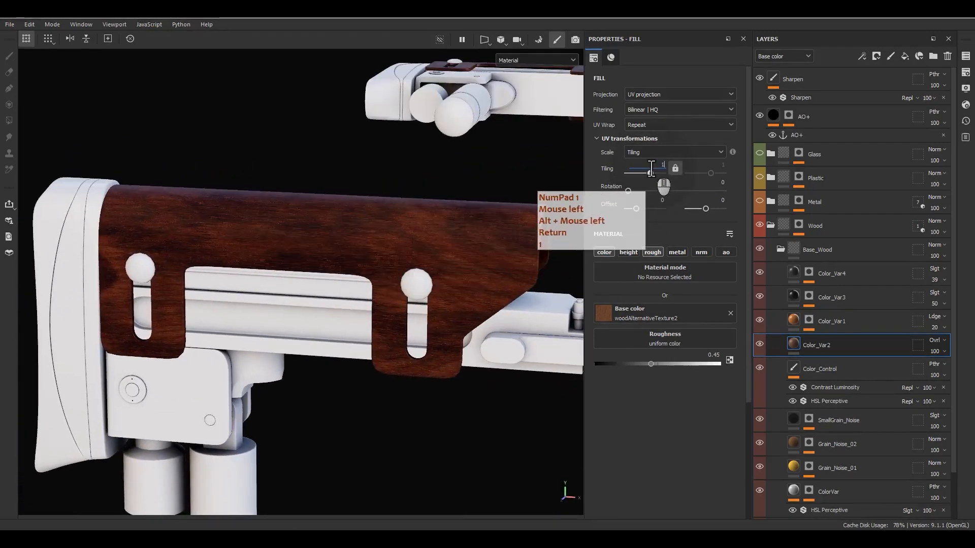
left_click_drag(517, 207, 480, 239, "alt")
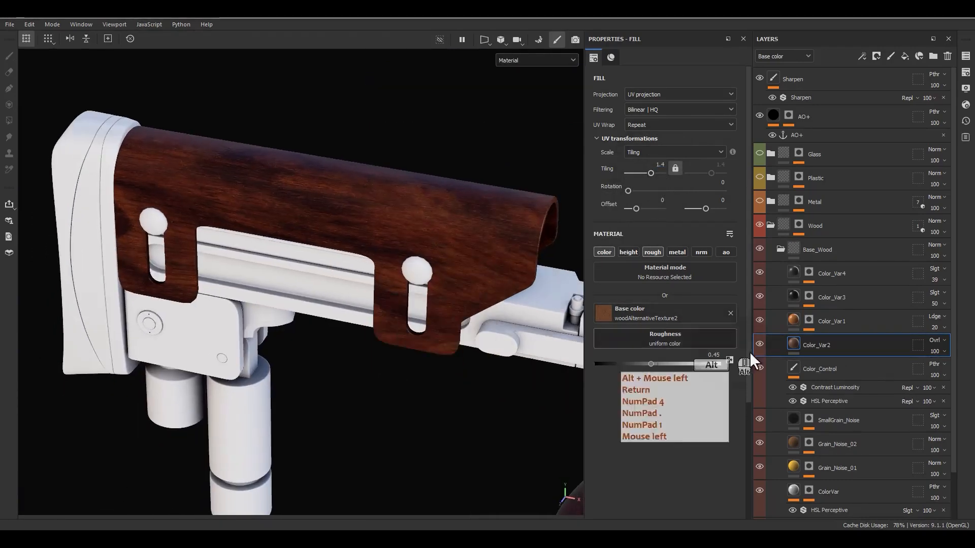
- Hide Color_Var1, Color_Var3 and Color_Var4, and set Color_Var2's blending mode to Normal
left_click_drag(760, 321, 760, 274)
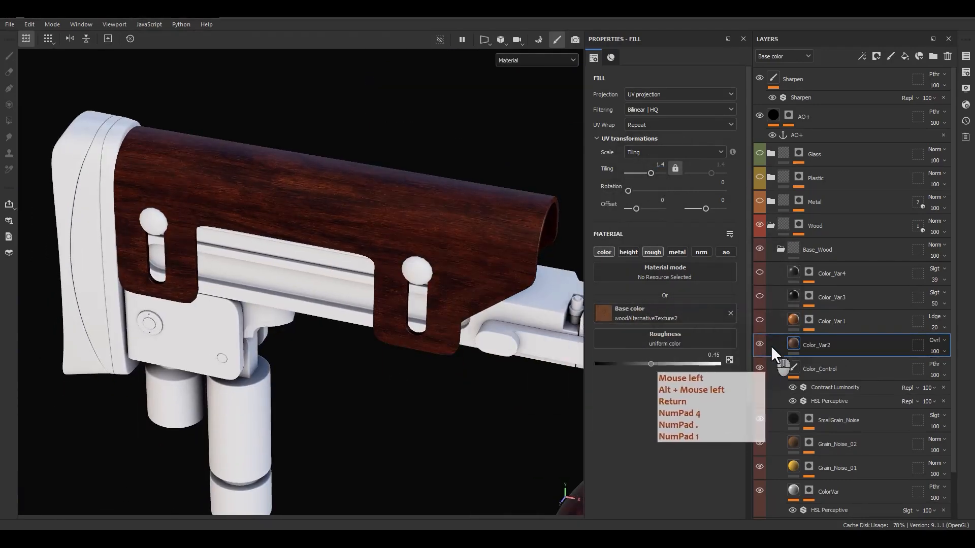
left_click(934, 340)
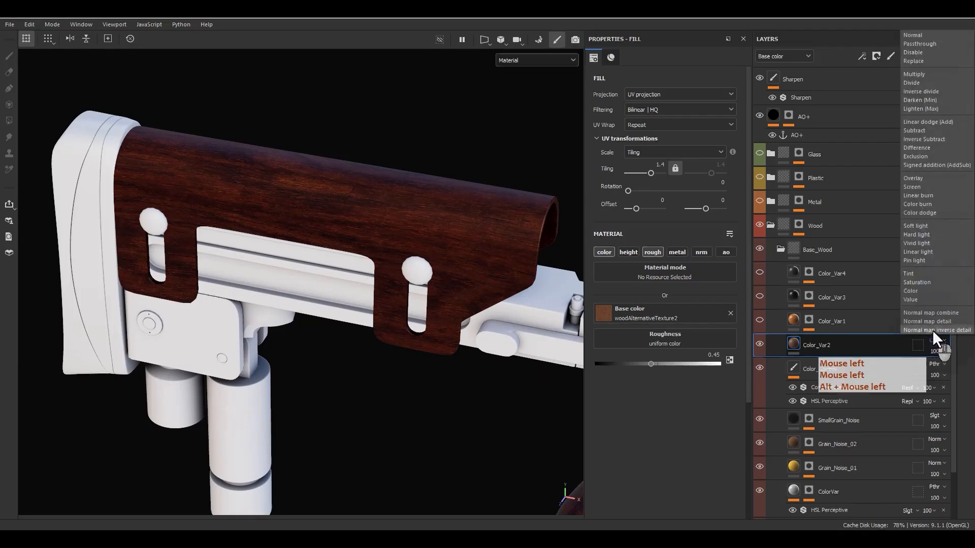
left_click(919, 36)
- Try a tiling of 2 on Color_Var2, settle on 1.8, and check the wood grain on the stock
left_click_drag(498, 316, 604, 236, "alt")
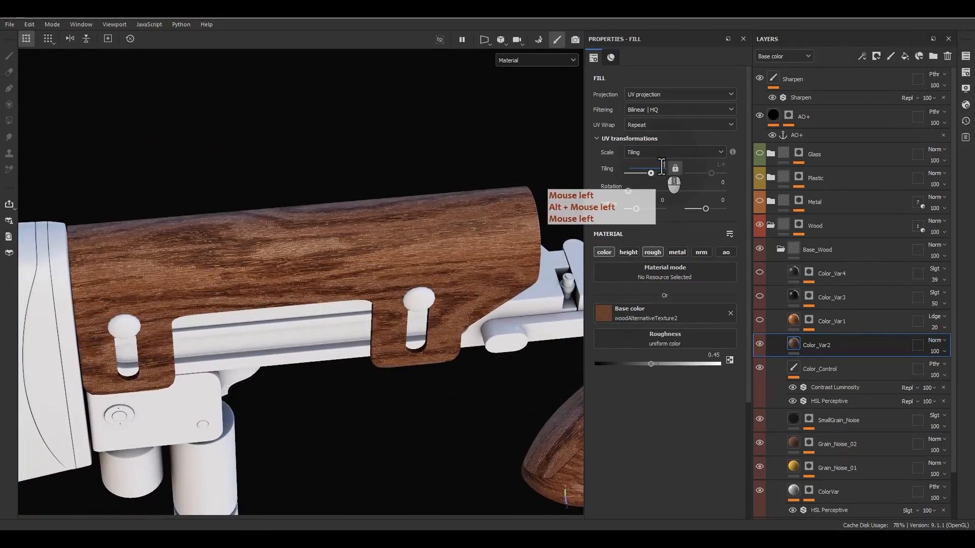
type("2")
key("Return")
left_click_drag(503, 226, 708, 178, "alt")
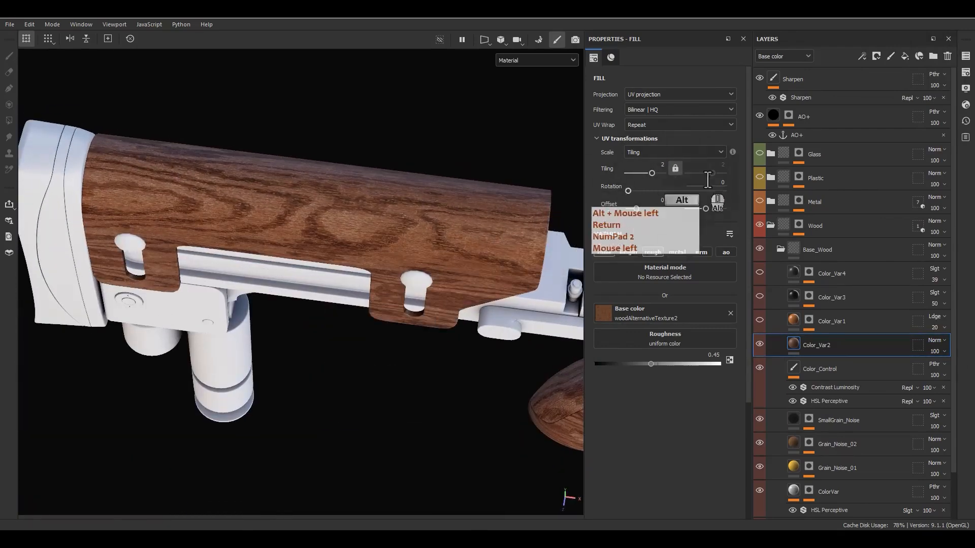
left_click(662, 163)
type("1.8")
key("Return")
left_click_drag(387, 251, 416, 213, "alt")
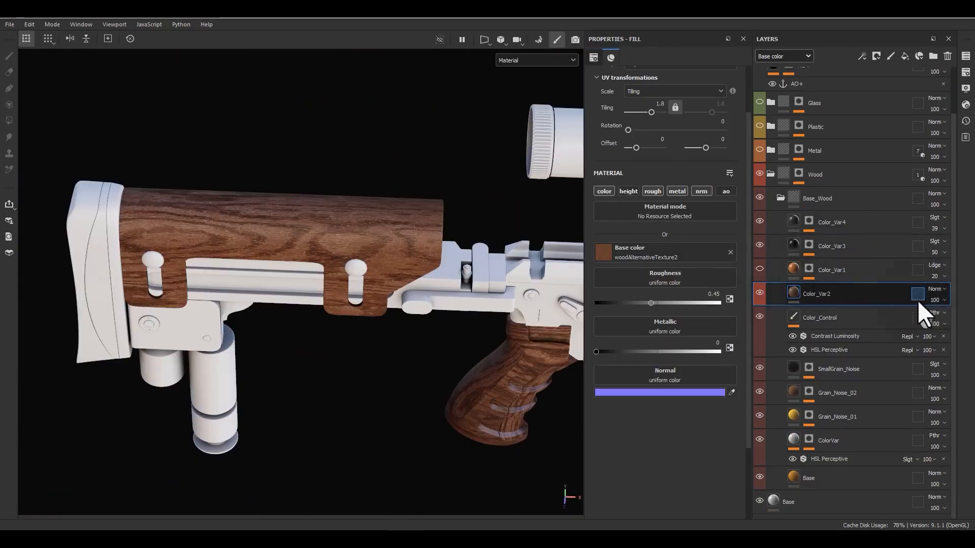
- Set Color_Var2's blending mode to Linear dodge (Add) and compare the stock with the layer off and on
left_click(935, 292)
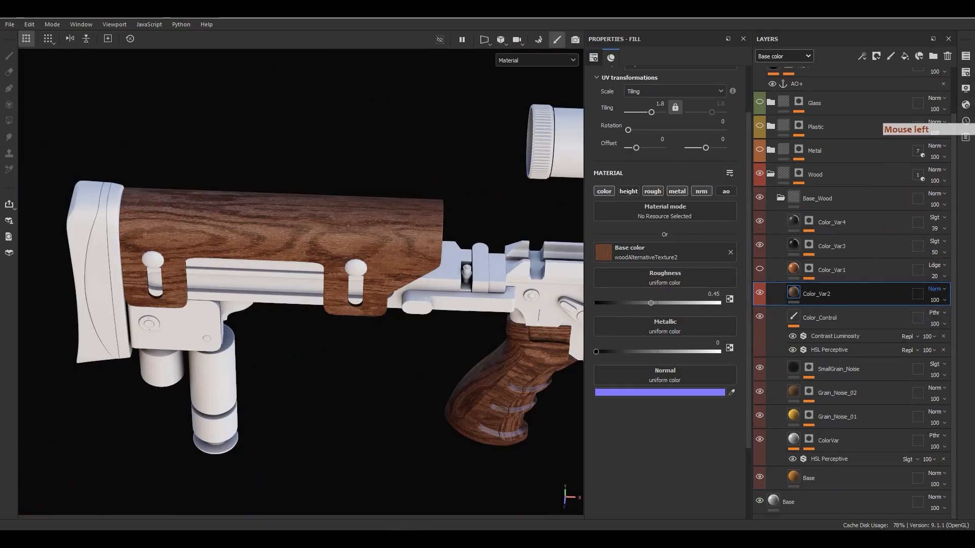
left_click(932, 105)
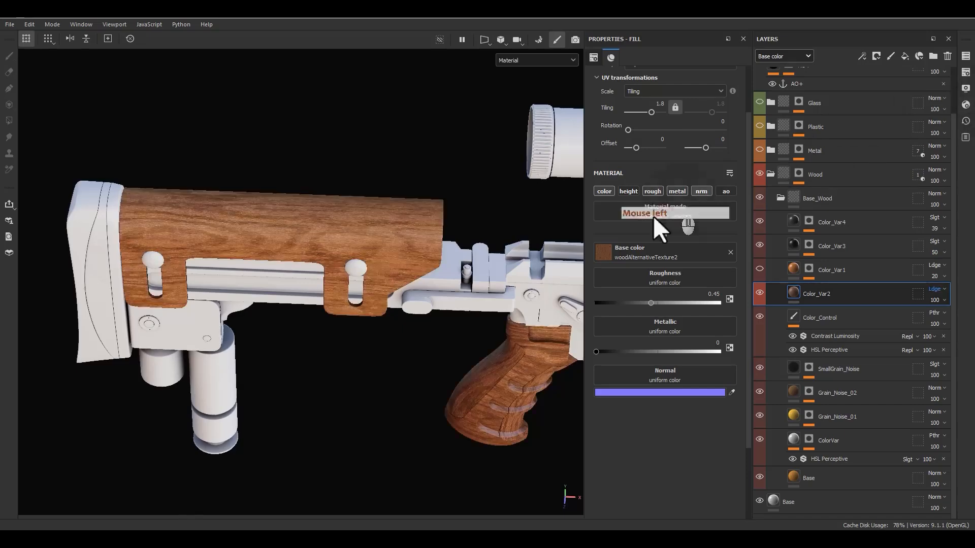
scroll(337, 246, "up", 5)
left_click_drag(429, 224, 490, 234, "alt")
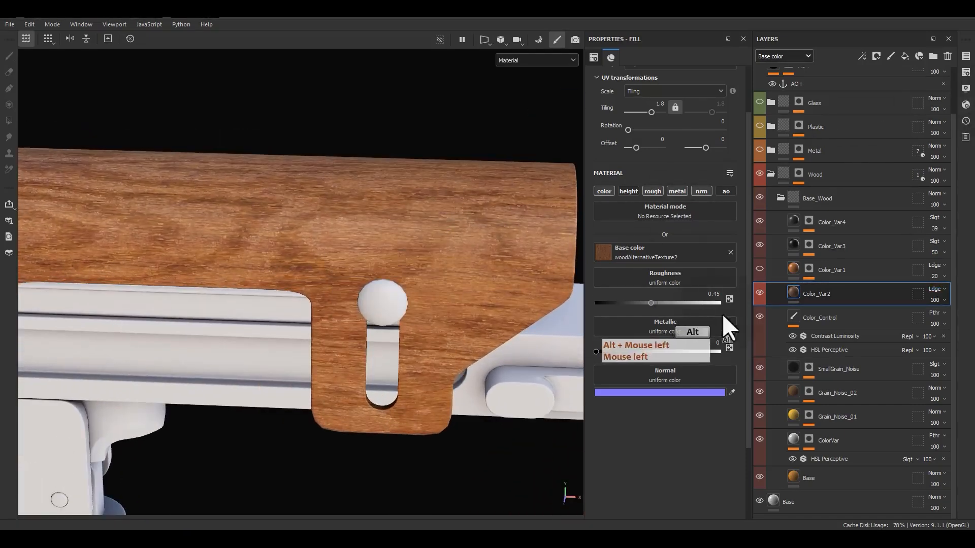
left_click(759, 293)
left_click(759, 293)
left_click(760, 293)
left_click(760, 293)
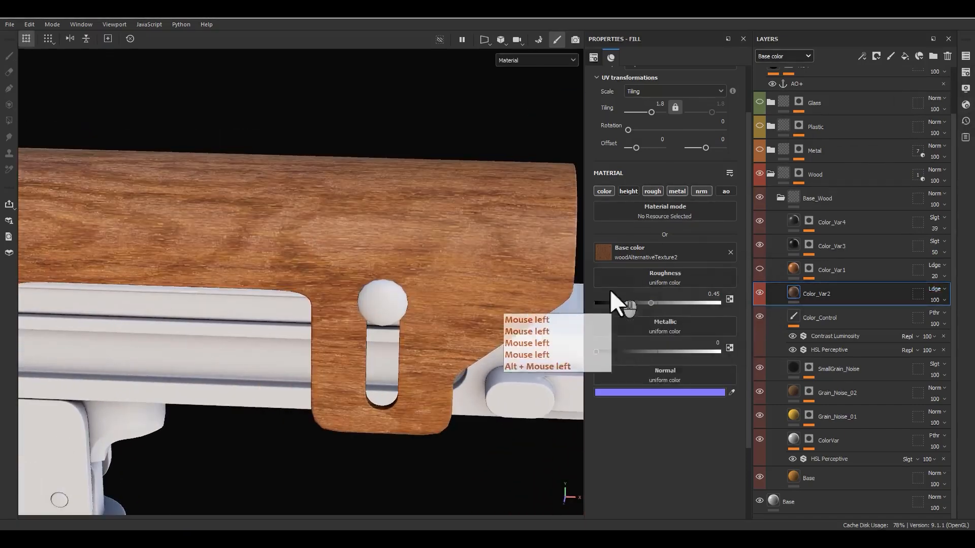
left_click_drag(563, 291, 548, 249, "alt")
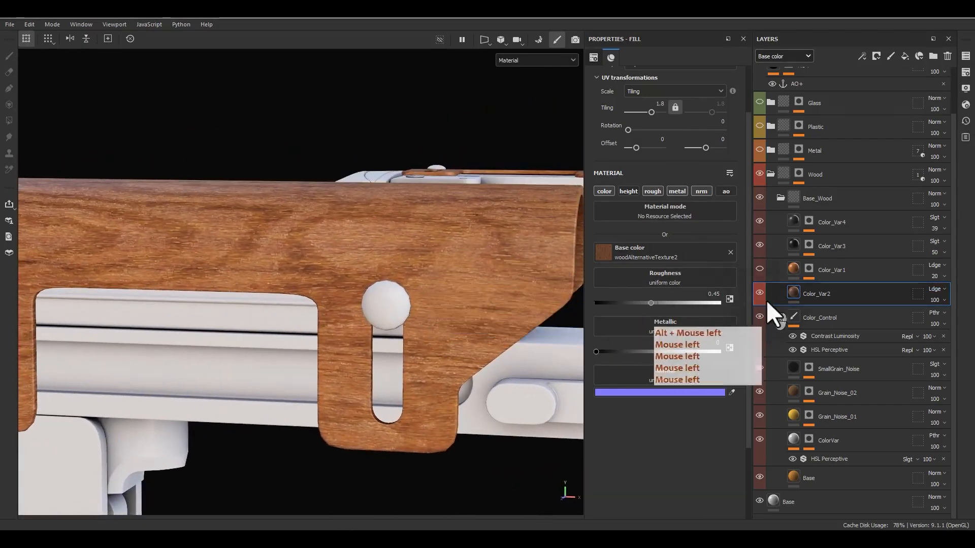
- Show the Color_Var1 layer again and raise its opacity to 43
left_click(759, 270)
left_click_drag(477, 301, 498, 350, "alt")
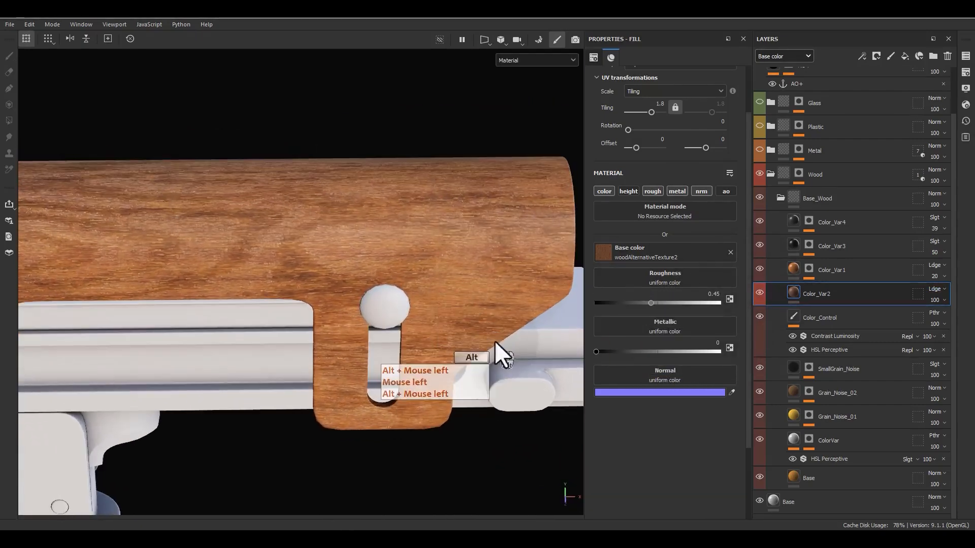
left_click(789, 267)
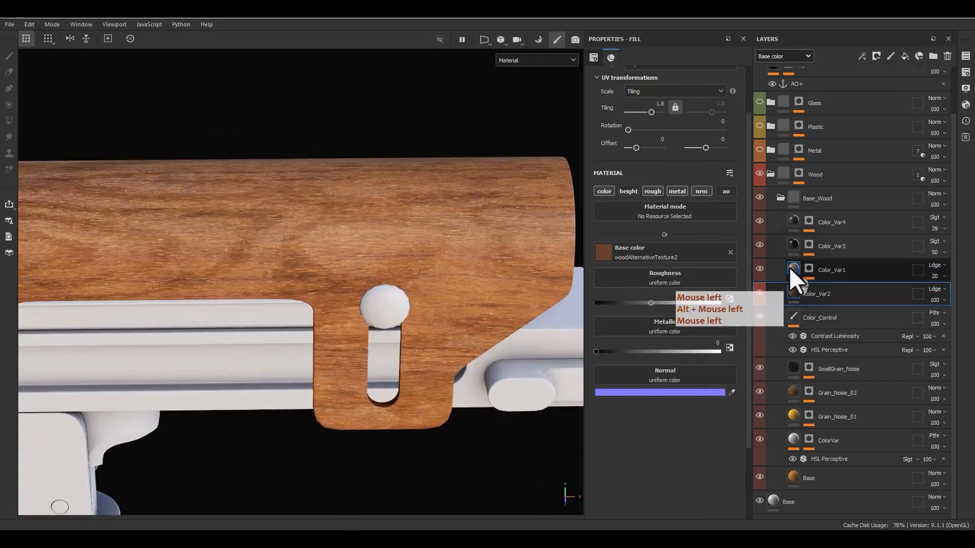
left_click(934, 276)
mouse_move(949, 292)
left_mouse_down()
mouse_move(927, 292)
mouse_move(944, 293)
left_mouse_up()
scroll(373, 286, "down", 6)
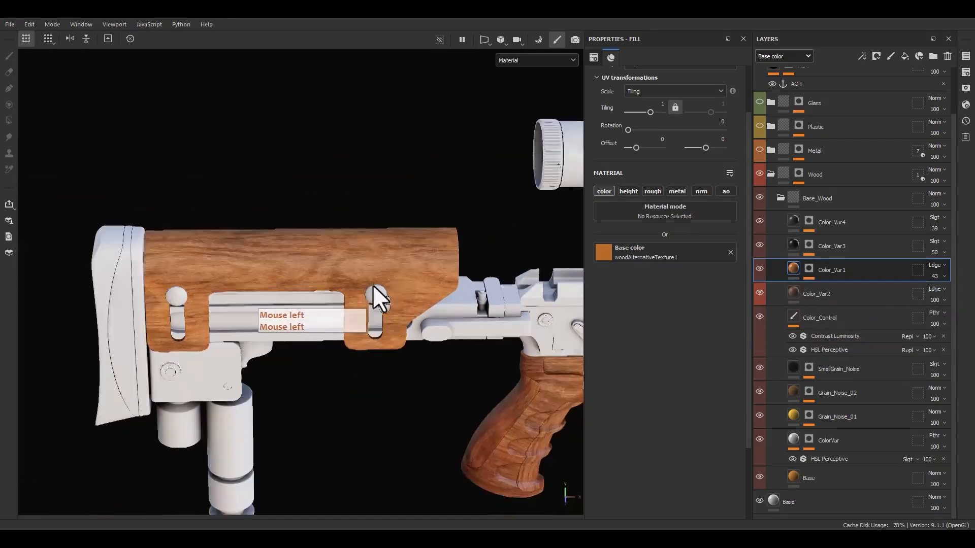
- Examine the wood on the stock and grip in the unlit Base color channel view
middle_click_drag(455, 318, 353, 290, "alt")
left_click_drag(353, 290, 384, 273, "alt")
scroll(170, 246, "up", 2)
key("c")
key("c")
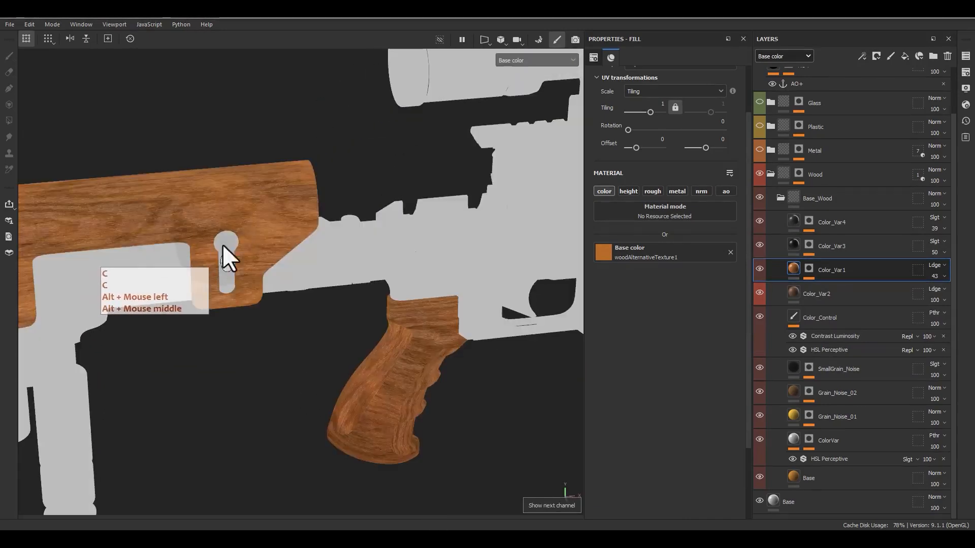
- Examine the stock and grip from several angles in the Base color view, and return to the lit Material view
middle_click_drag(222, 245, 391, 297, "alt")
left_click_drag(391, 297, 386, 197, "alt")
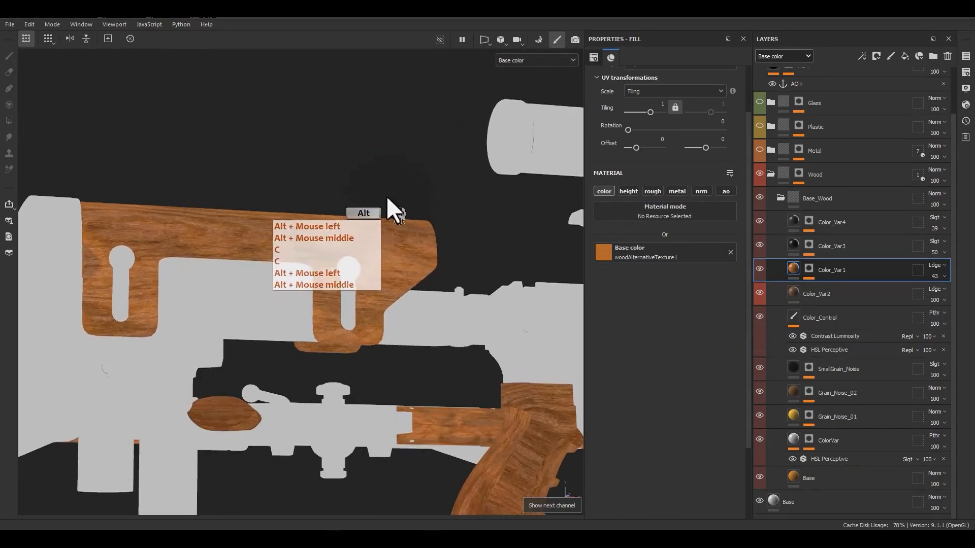
middle_click_drag(552, 337, 396, 198, "alt")
left_click_drag(396, 199, 289, 276, "alt")
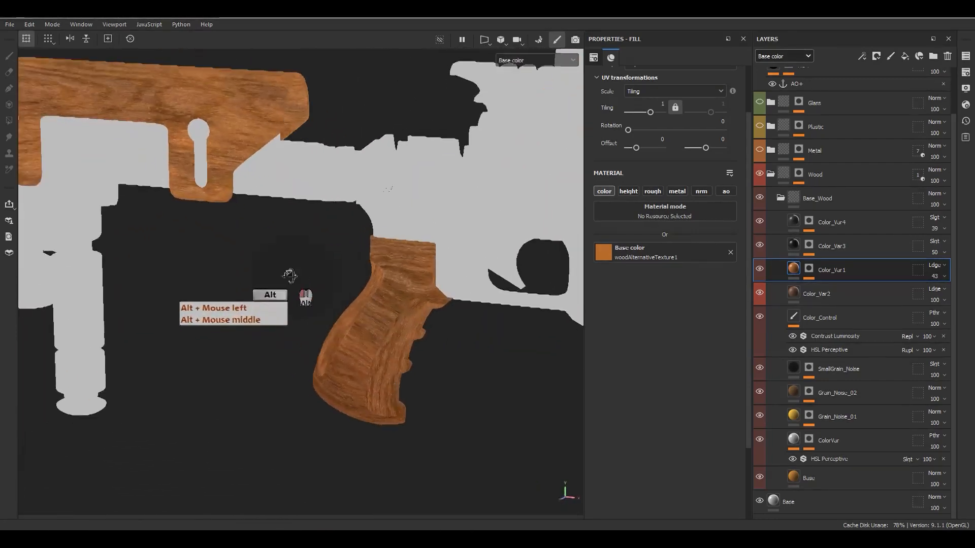
middle_click_drag(366, 292, 531, 374, "alt")
scroll(464, 327, "up", 4)
key("m")
middle_click_drag(464, 327, 336, 273, "alt")
right_click_drag(336, 272, 733, 275, "alt")
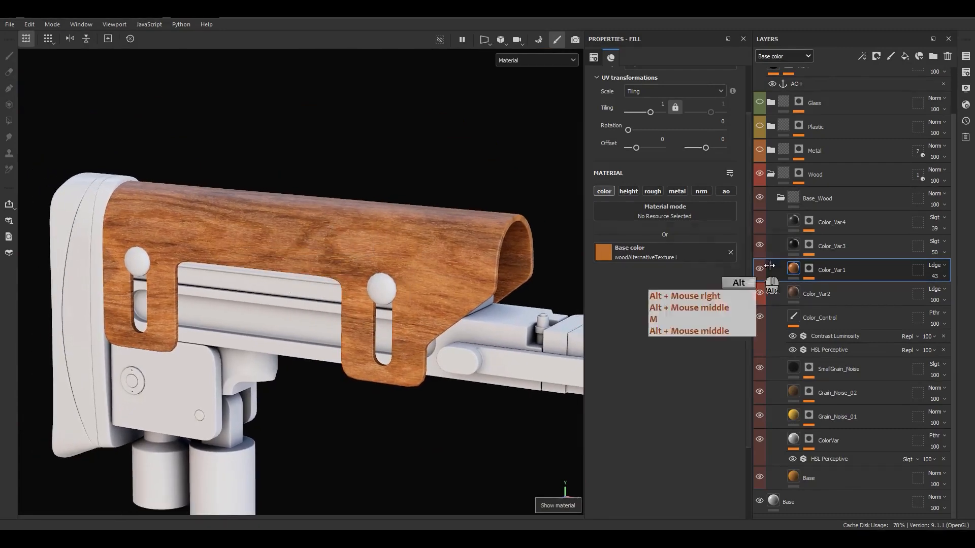
- Collapse the Base_Wood folder and add a fill layer above it inside the Wood folder
left_click(780, 197)
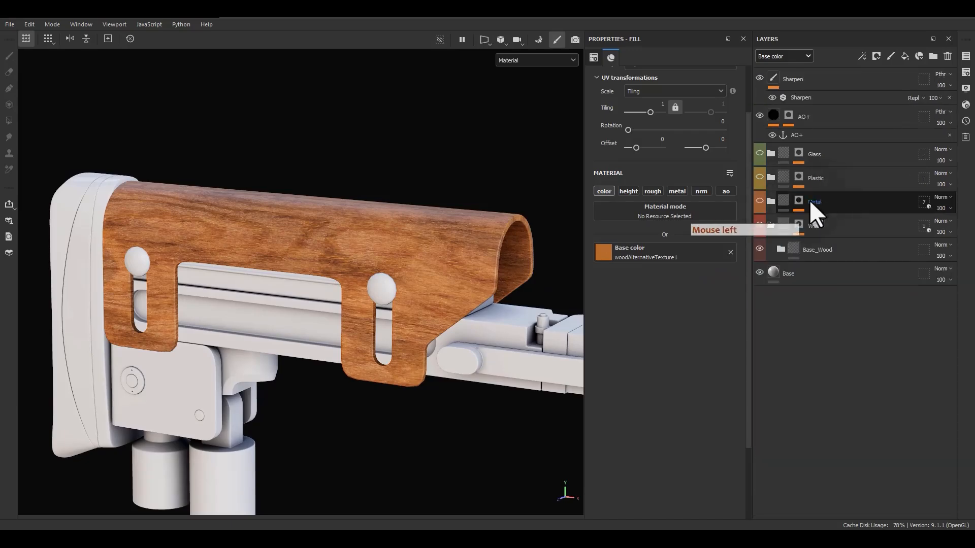
left_click(816, 203)
left_click(816, 247)
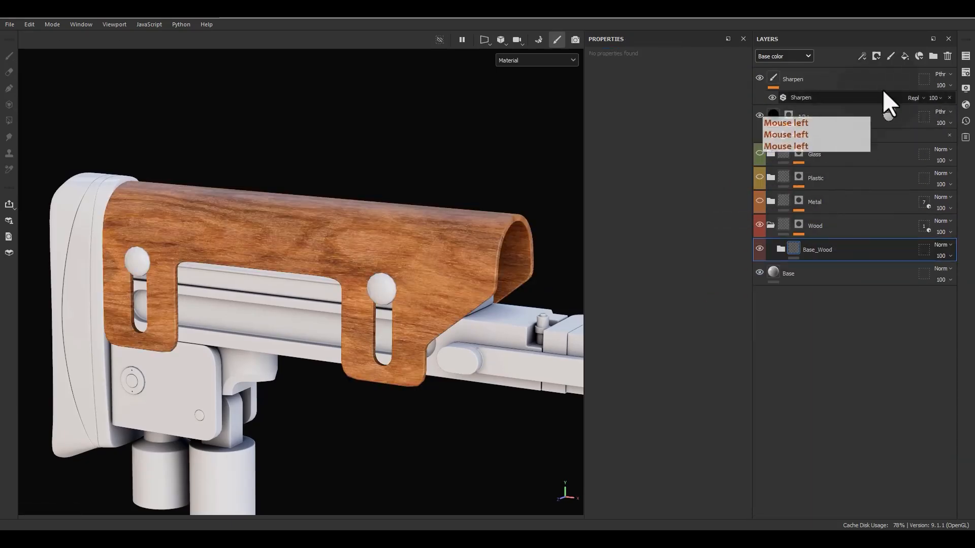
left_click(904, 57)
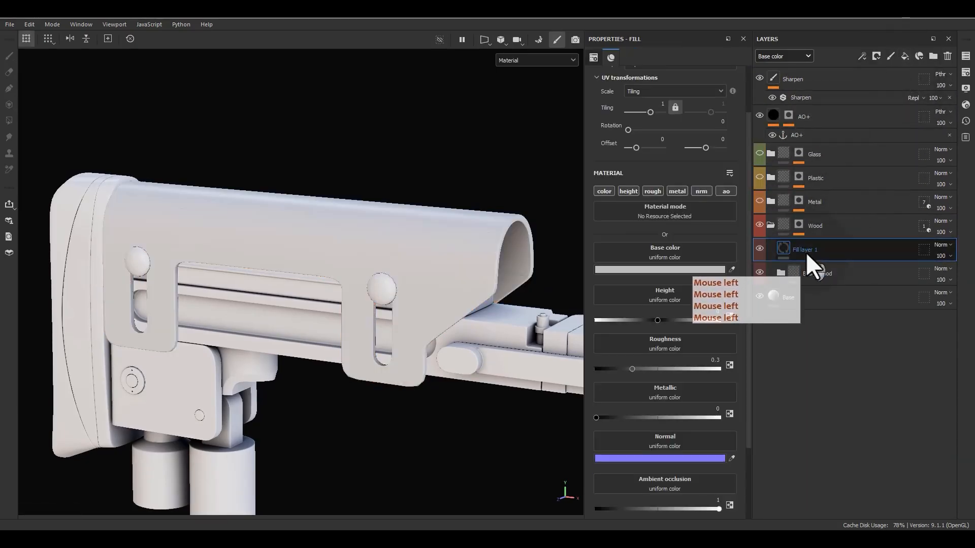
- Rename the new fill layer RoughnessVar and restrict it to the roughness channel
double_click(806, 252)
type("R ough")
key("BackSpace")
key("BackSpace")
key("BackSpace")
key("BackSpace")
key("BackSpace")
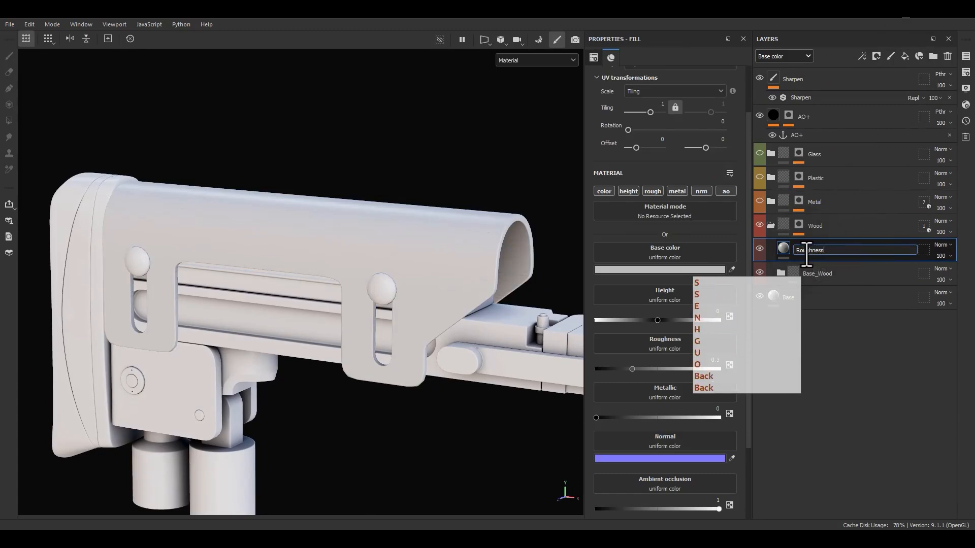
type("oughnessVar")
key("Return")
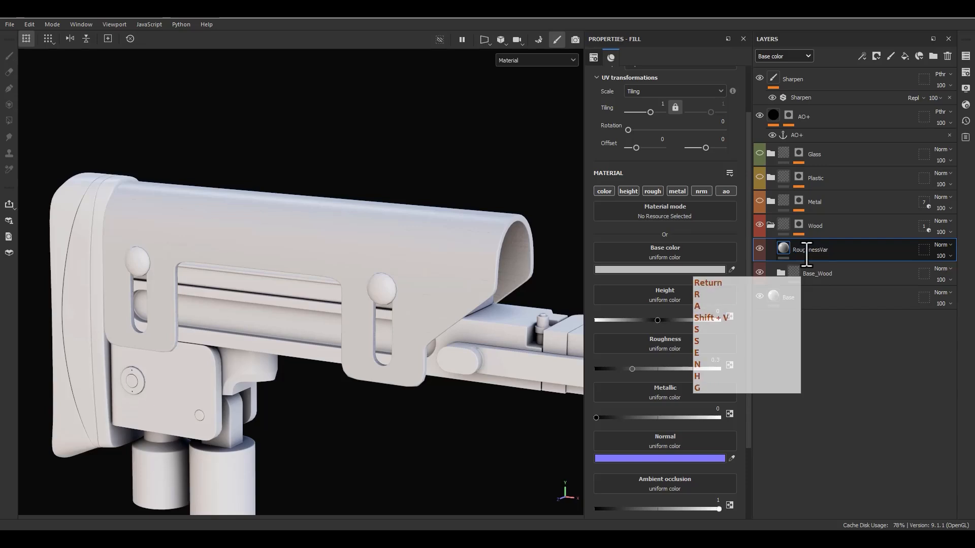
key("alt")
left_click(653, 191, "alt")
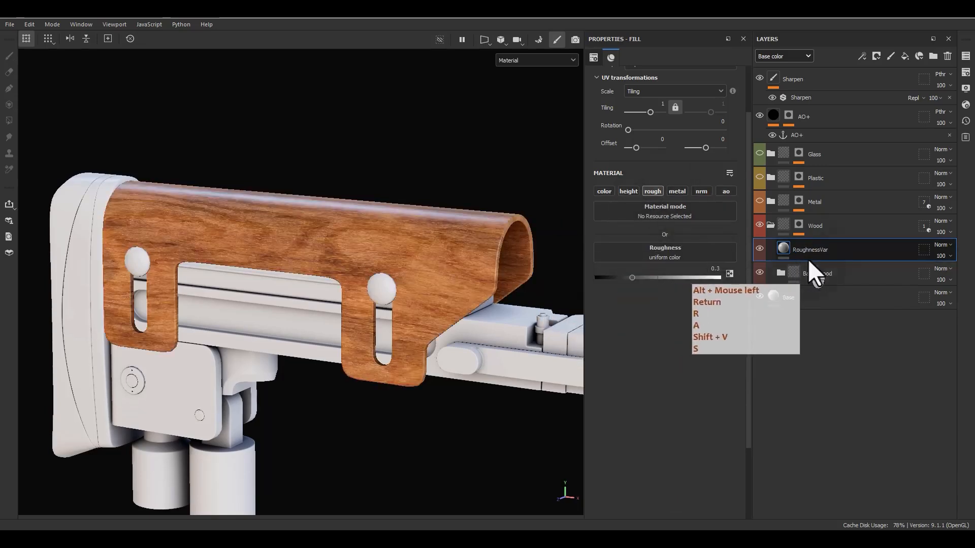
- Add a black mask to the RoughnessVar layer and give the mask a fill effect
right_click(811, 254)
left_click(857, 26)
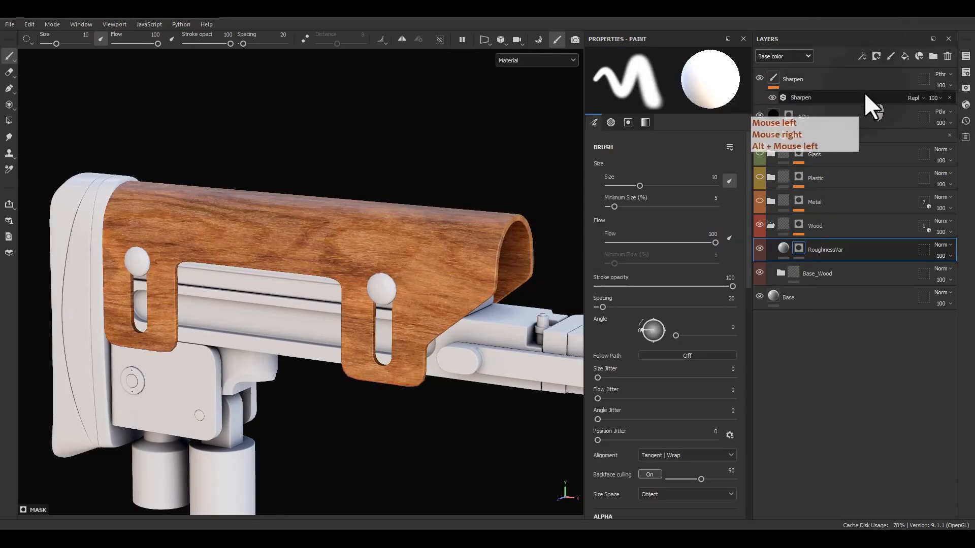
left_click(340, 293)
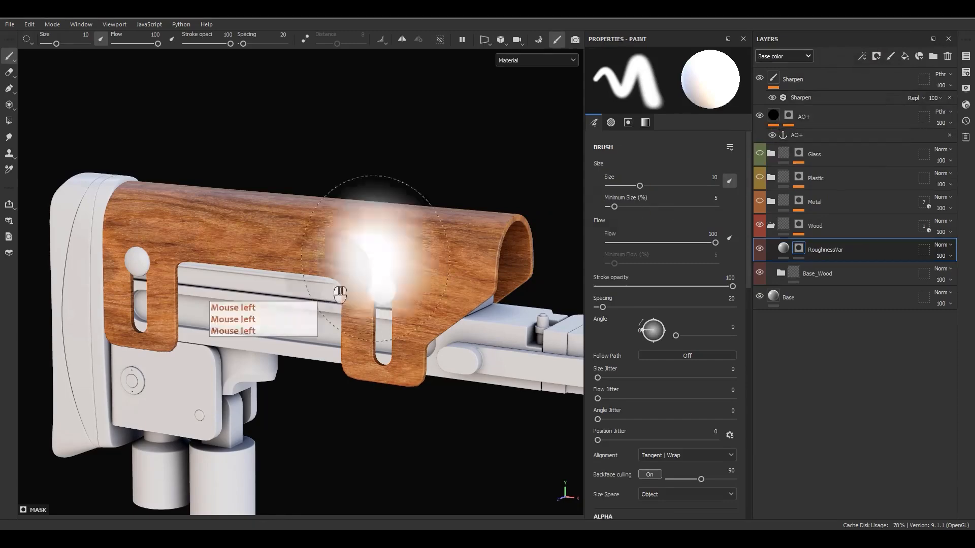
right_click(810, 248)
left_click(842, 406)
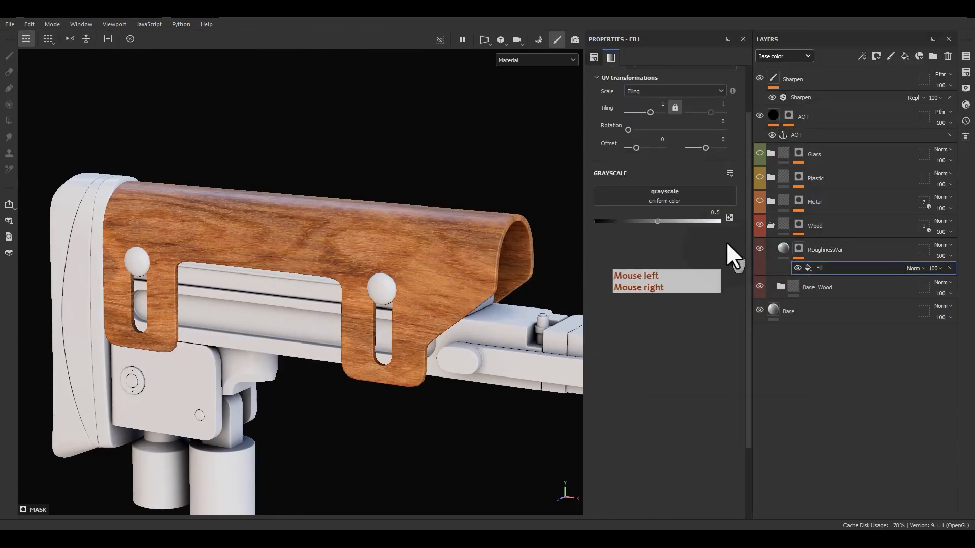
- Search the textures for perlin, then for fing, and assign Grunge Fingerprints Smeared to the mask's fill
left_click(676, 195)
type("perlin")
double_click(738, 214)
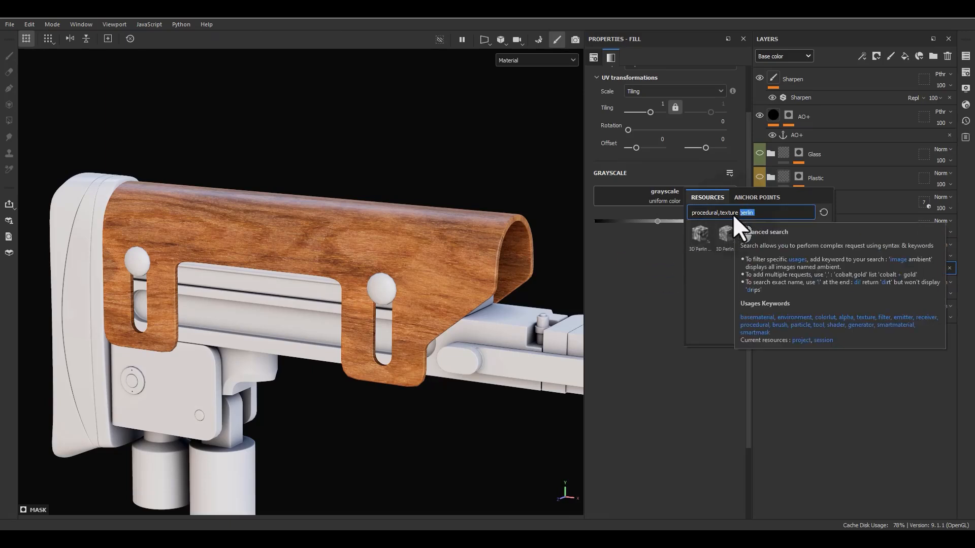
type("fing")
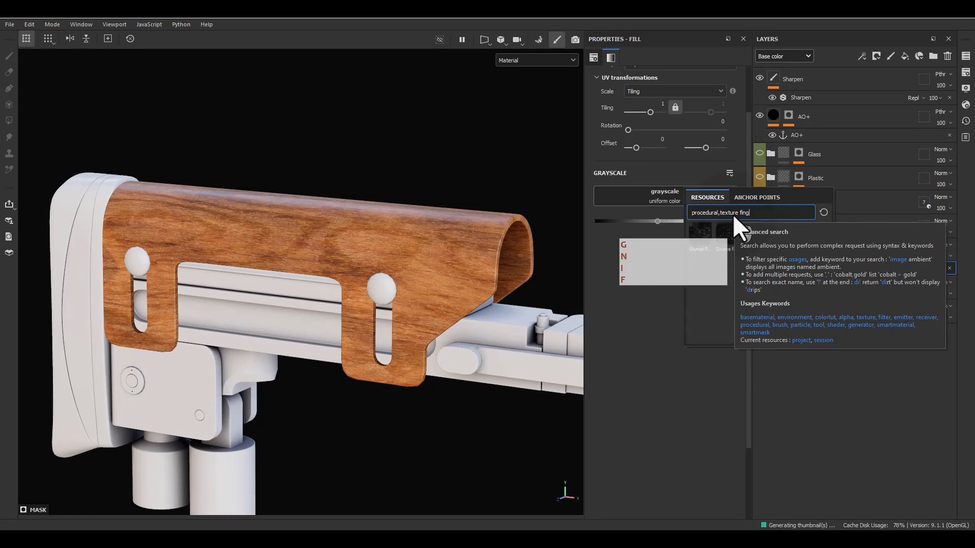
left_click(781, 233)
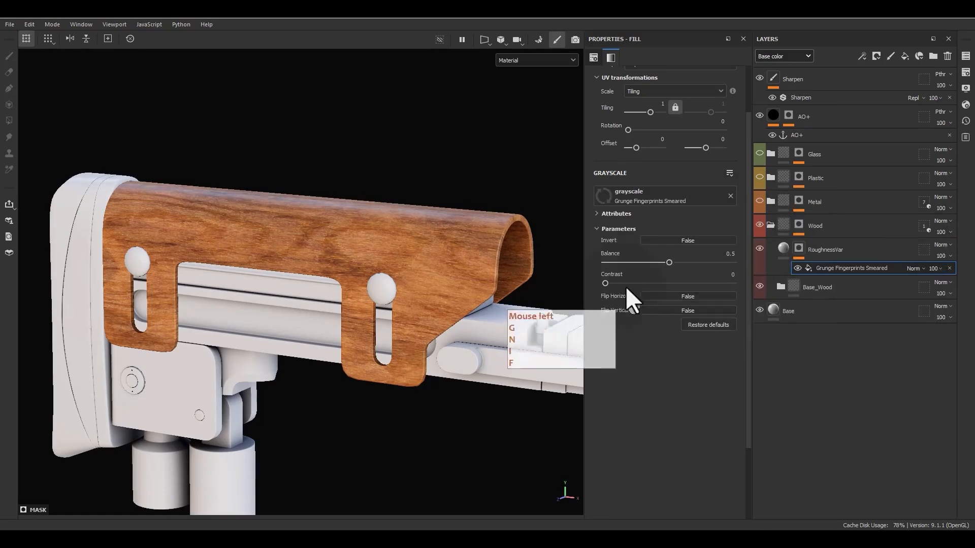
- Display the RoughnessVar mask on the model and set the fingerprint grunge's tiling to 5
left_click(798, 247, "alt")
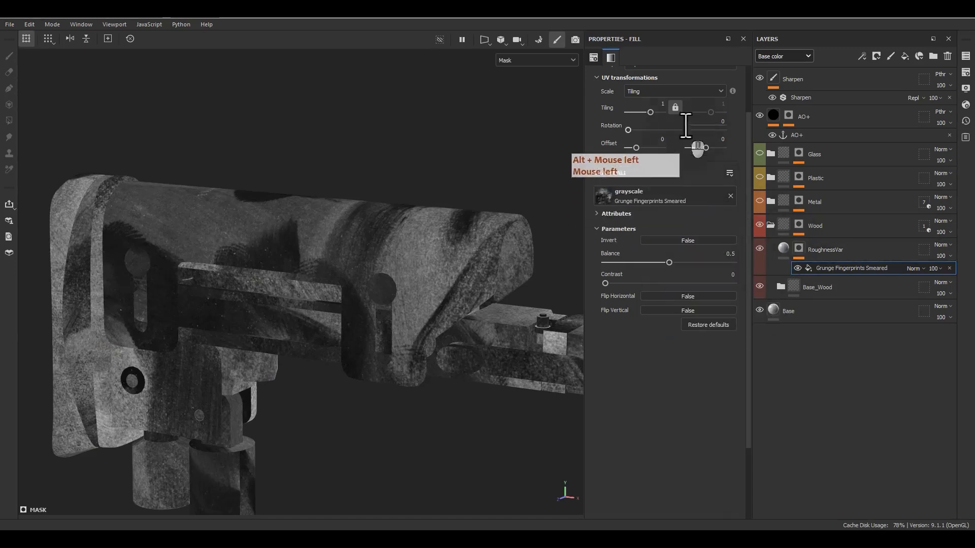
left_click(659, 105)
type("5")
key("Return")
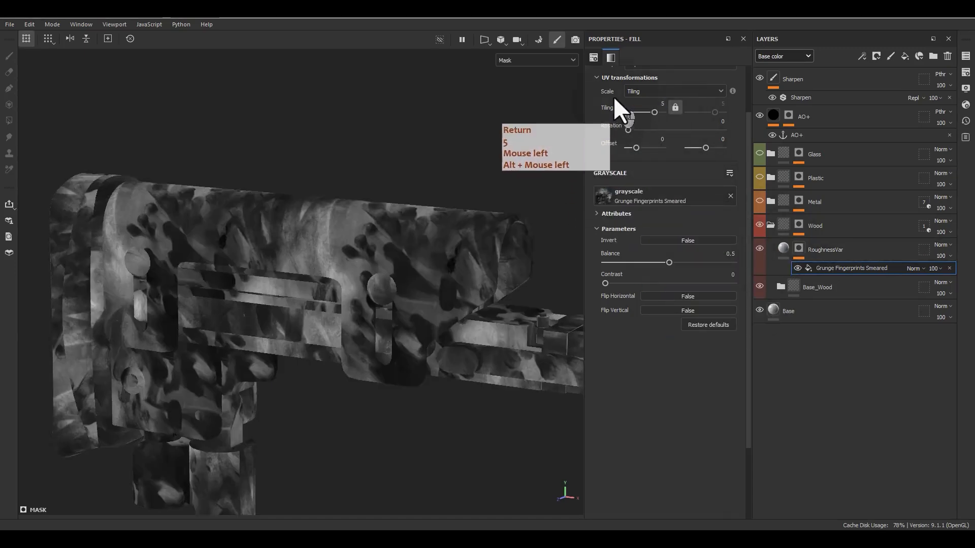
- Try different roughness values on the RoughnessVar layer, settle on 0.8, and check the reflections on the stock
left_click(780, 245)
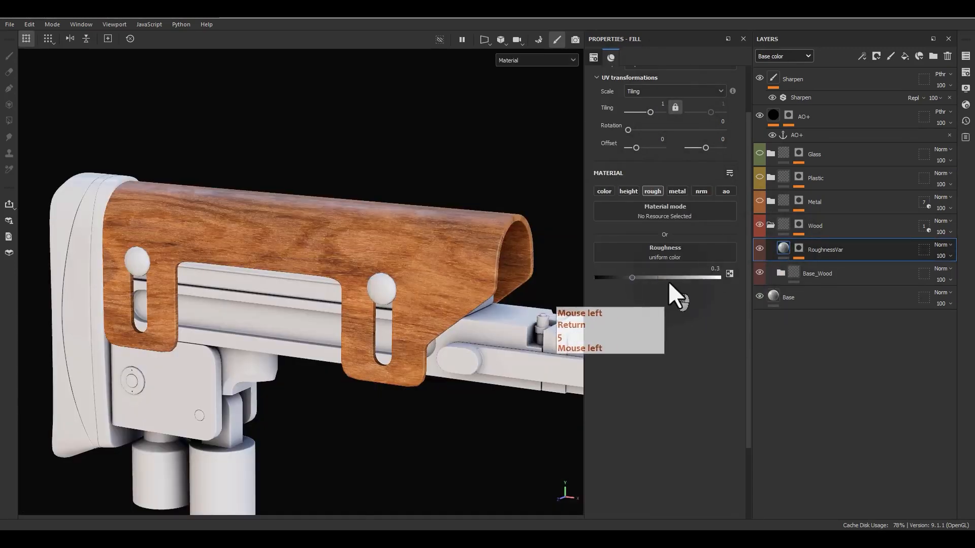
left_click_drag(633, 276, 635, 277)
left_click_drag(428, 292, 394, 233, "alt")
right_click_drag(394, 233, 400, 323, "alt")
left_click_drag(634, 278, 696, 277)
left_click(677, 272)
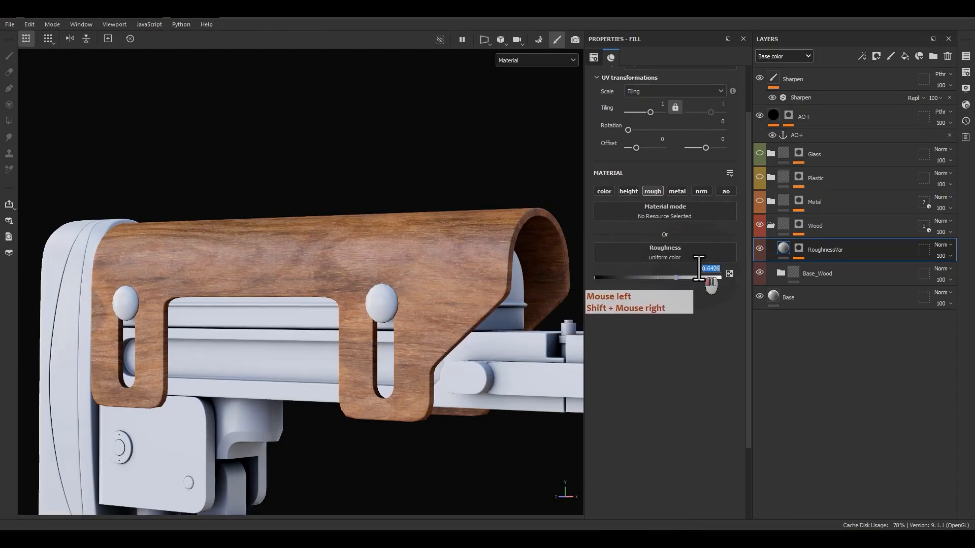
type(".8")
key("Return")
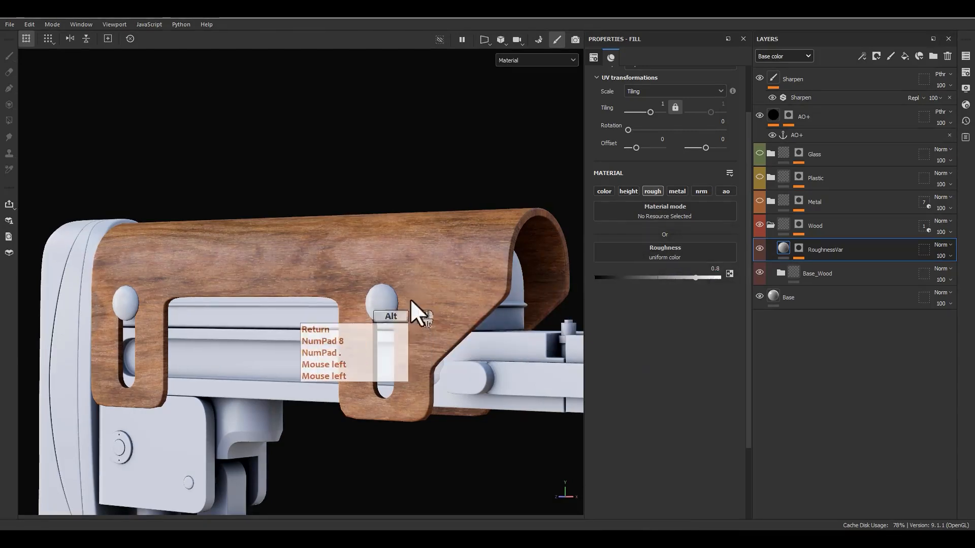
mouse_move(413, 311)
left_mouse_down("alt")
mouse_move(419, 331)
mouse_move(429, 302)
left_mouse_up("alt")
mouse_move(429, 302)
right_mouse_down("shift")
mouse_move(451, 292)
mouse_move(474, 305)
right_mouse_up("shift")
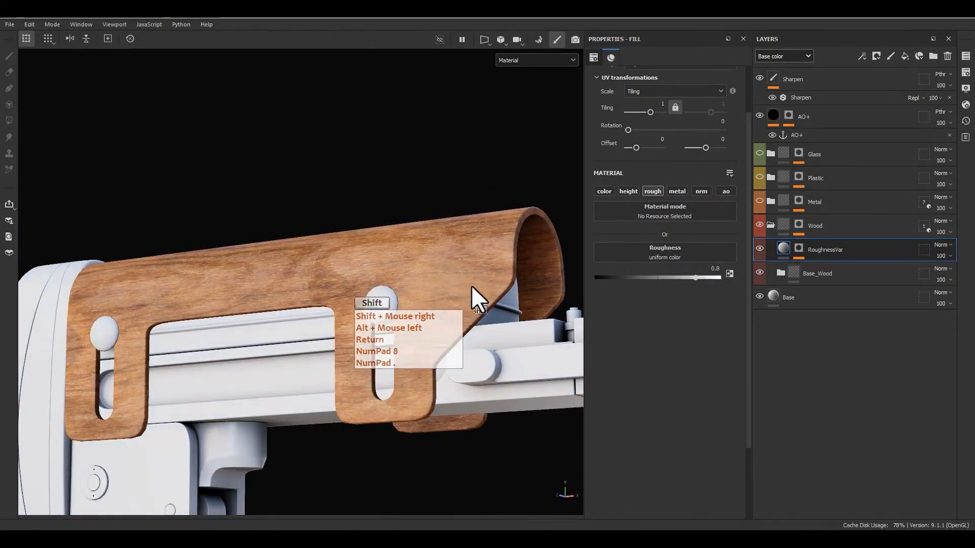
- Set the fingerprint grunge's balance to 0.75 and tiling to 8 in the mask view, and check the stock in the Material view
left_click(798, 250, "alt")
left_click(813, 267)
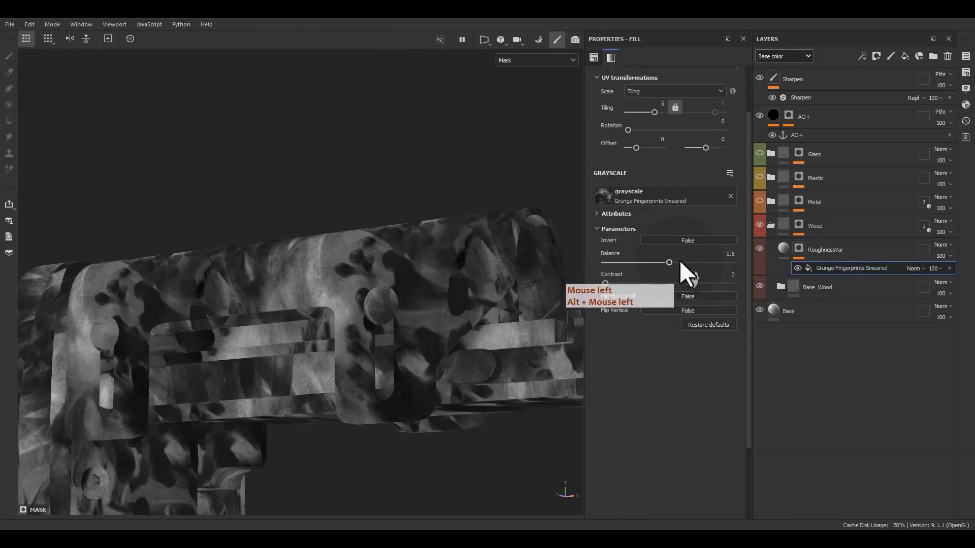
left_click_drag(679, 260, 700, 262)
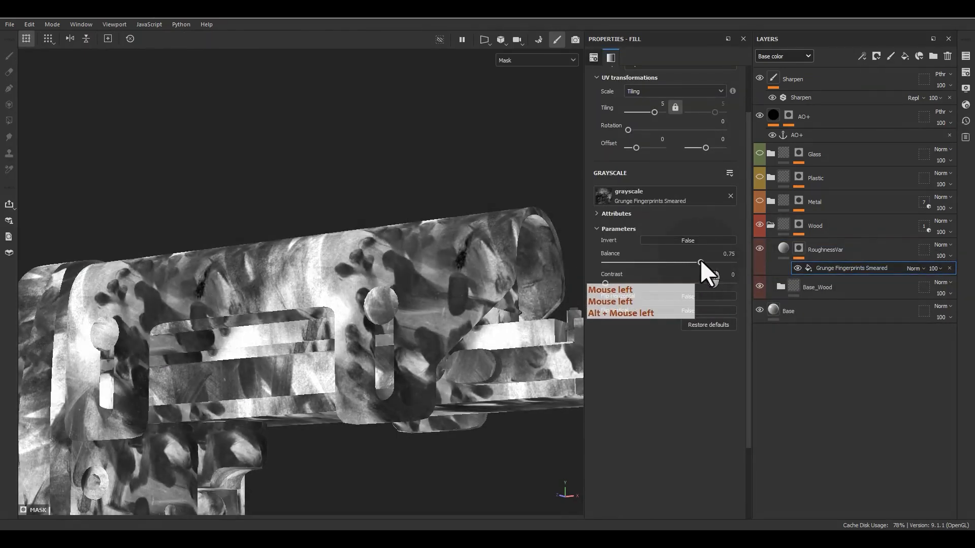
left_click(664, 108)
type("8")
key("Return")
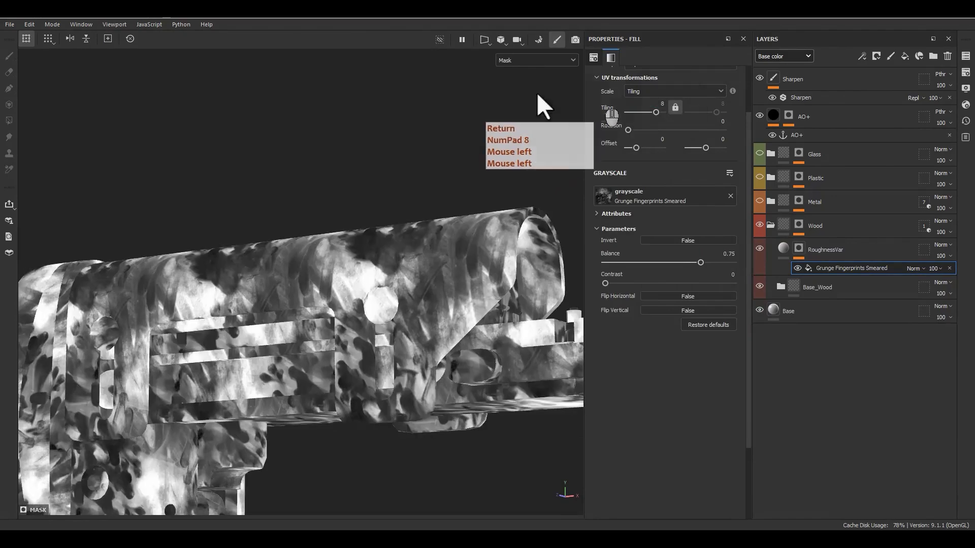
left_click(413, 178)
key("m")
left_click_drag(436, 330, 401, 284, "alt")
right_click_drag(401, 285, 411, 335, "shift")
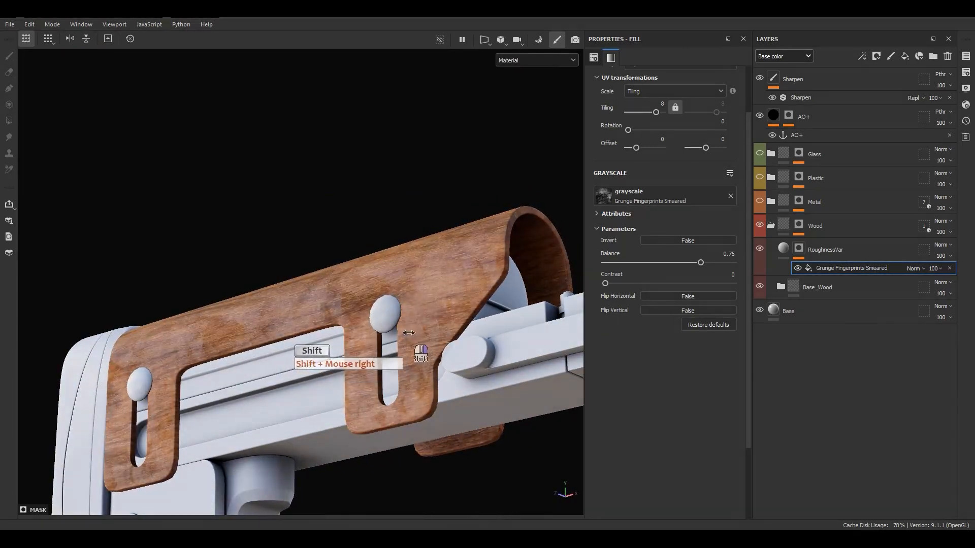
- Try a lower roughness on the RoughnessVar layer and restore it to 0.8
right_click(851, 267)
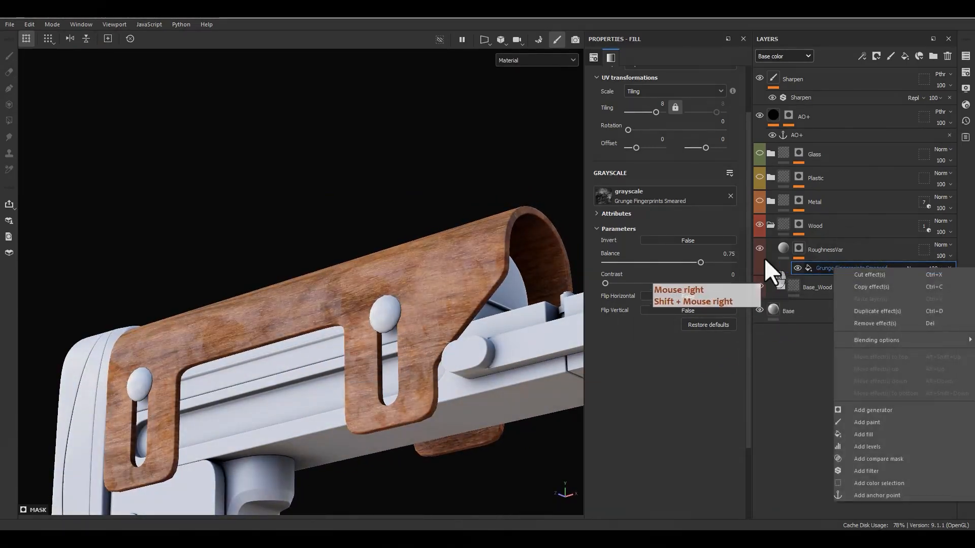
left_click(784, 253)
left_click(783, 248)
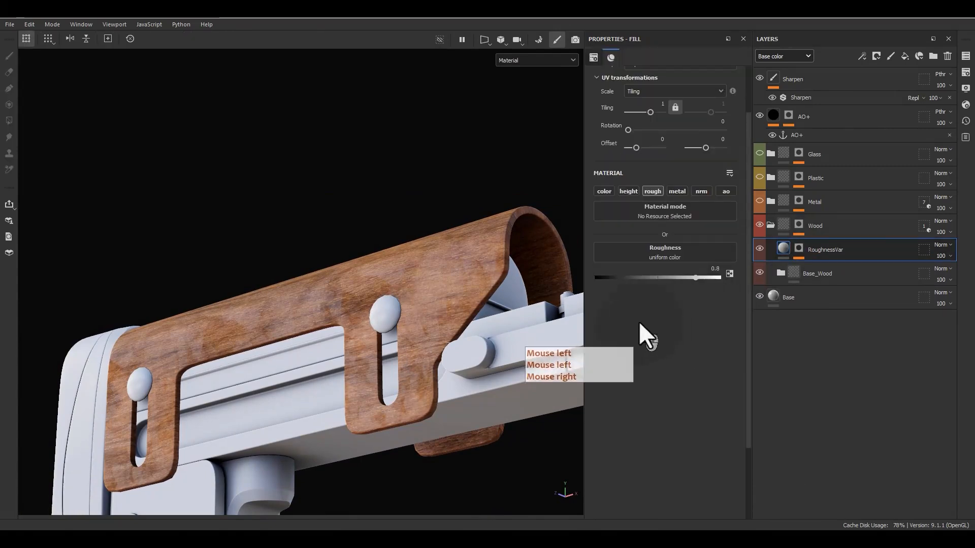
mouse_move(658, 278)
left_mouse_down()
mouse_move(602, 278)
mouse_move(675, 278)
left_mouse_up()
left_click(708, 268)
key("ctrl+a")
type(".8")
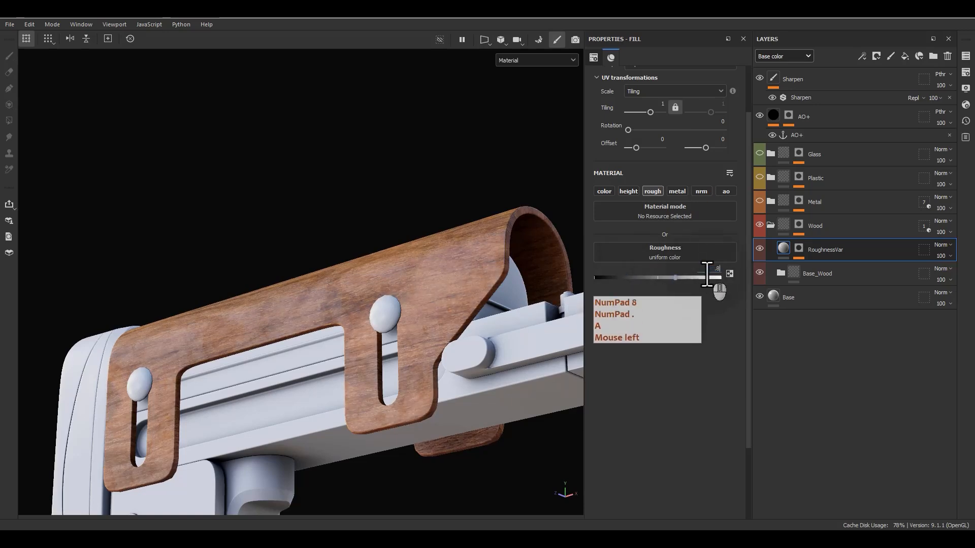
key("Return")
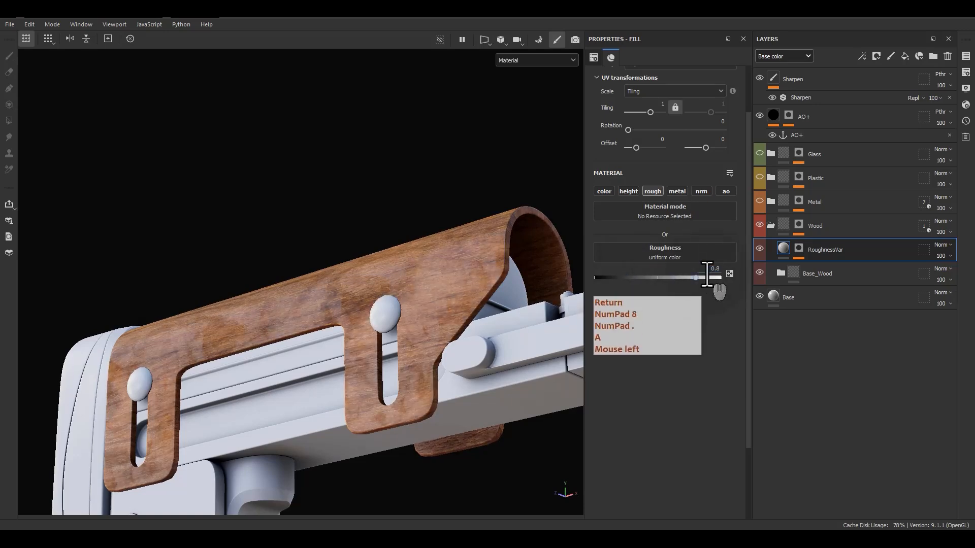
- Copy the Color_Control layer from the Base_Wood folder to above RoughnessVar, and collapse Base_Wood
left_click(815, 272)
left_click(830, 249)
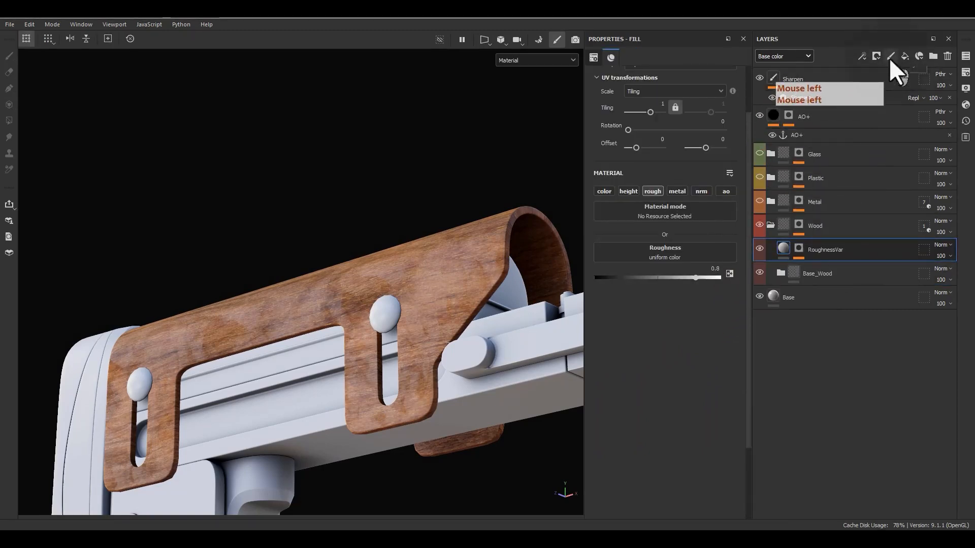
left_click(781, 273)
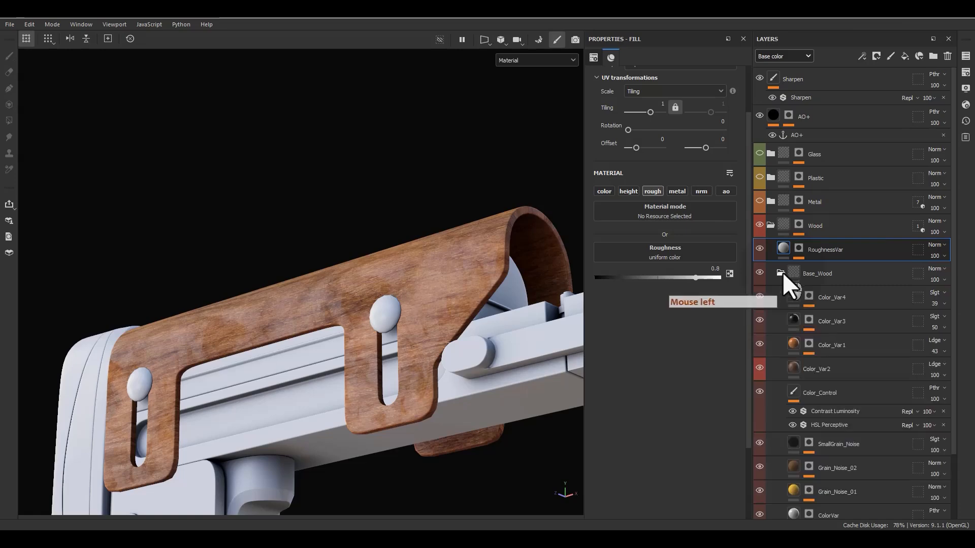
left_click(839, 396)
mouse_move(859, 383)
left_mouse_down("alt")
mouse_move(784, 187)
mouse_move(820, 253)
mouse_move(824, 239)
left_mouse_up("alt")
left_click(779, 324)
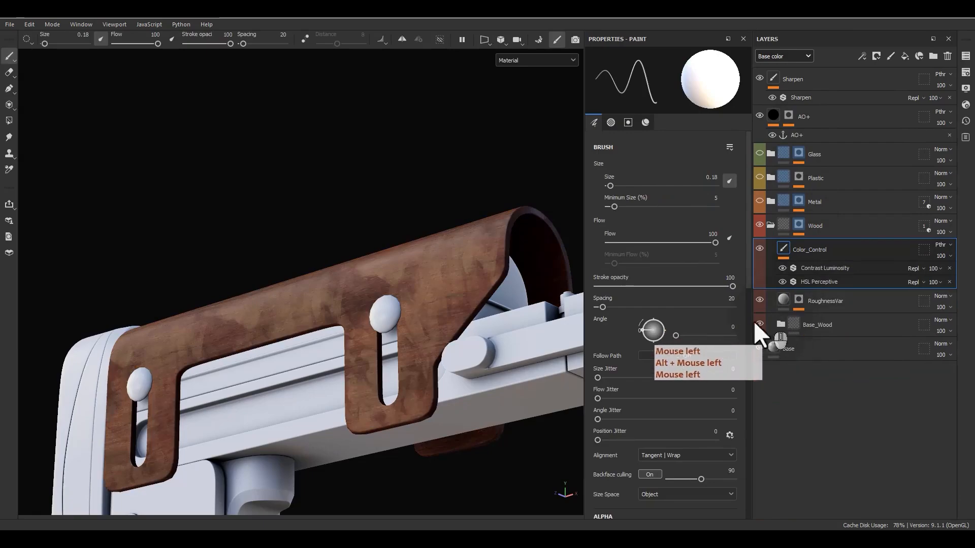
- Examine the wood material on the stock and grip from several angles
left_click_drag(410, 269, 457, 351, "alt")
right_click_drag(457, 351, 349, 125, "alt")
middle_click_drag(480, 313, 370, 293, "alt")
left_click_drag(370, 294, 484, 352, "alt")
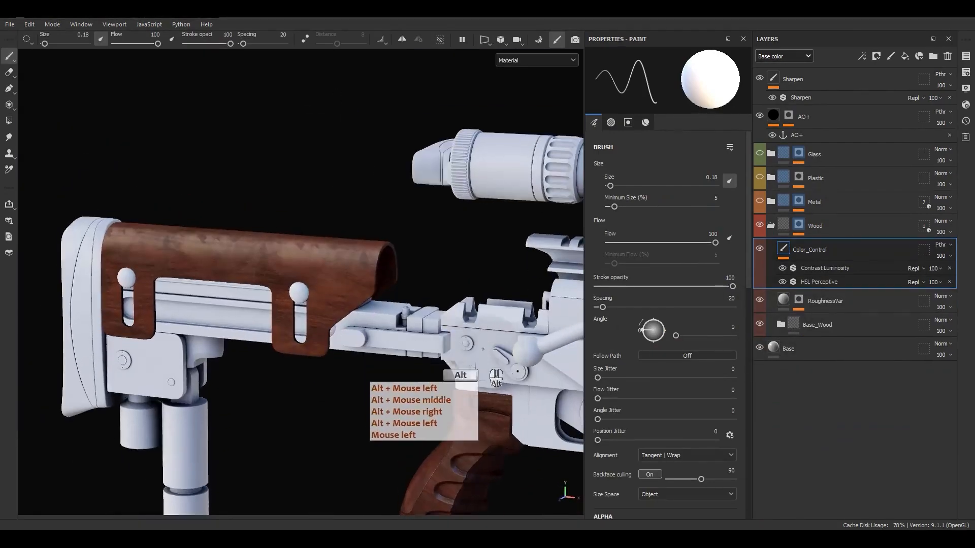
middle_click_drag(484, 352, 421, 236, "alt")
left_click_drag(421, 236, 533, 288, "alt")
left_click_drag(305, 269, 190, 203, "alt")
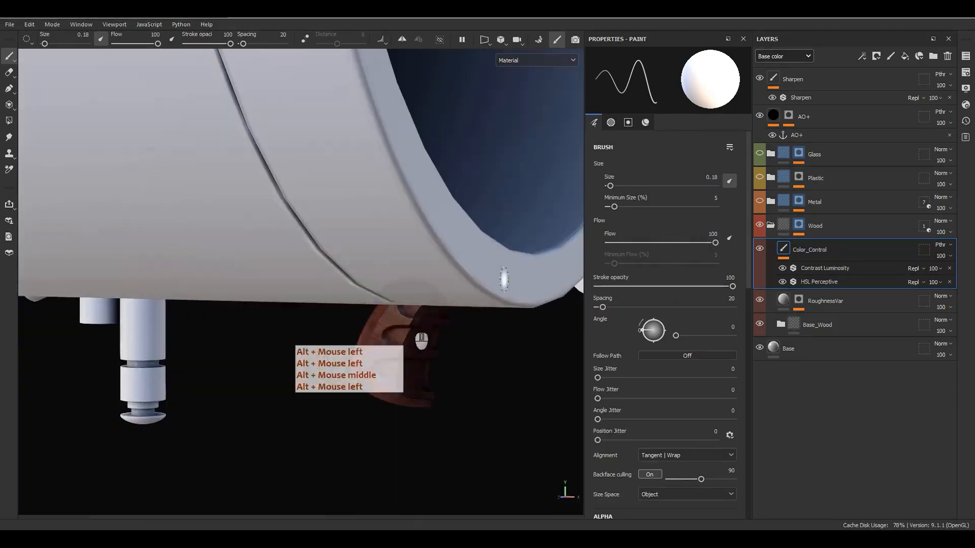
left_click_drag(401, 341, 333, 324, "alt")
- Restrict the Contrast Luminosity filters on both the upper Color_Control layer and the one inside Base_Wood to the color channel
left_click(792, 266)
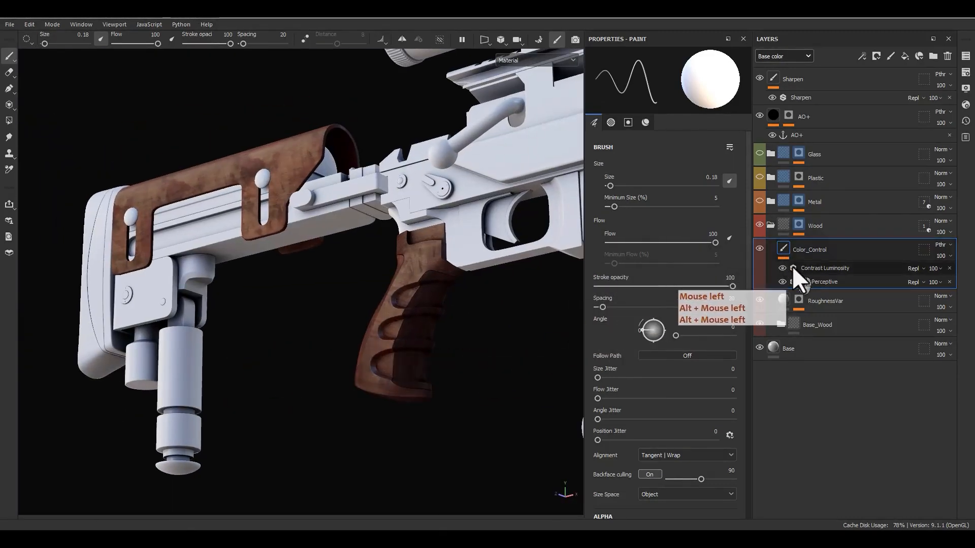
left_click(799, 269)
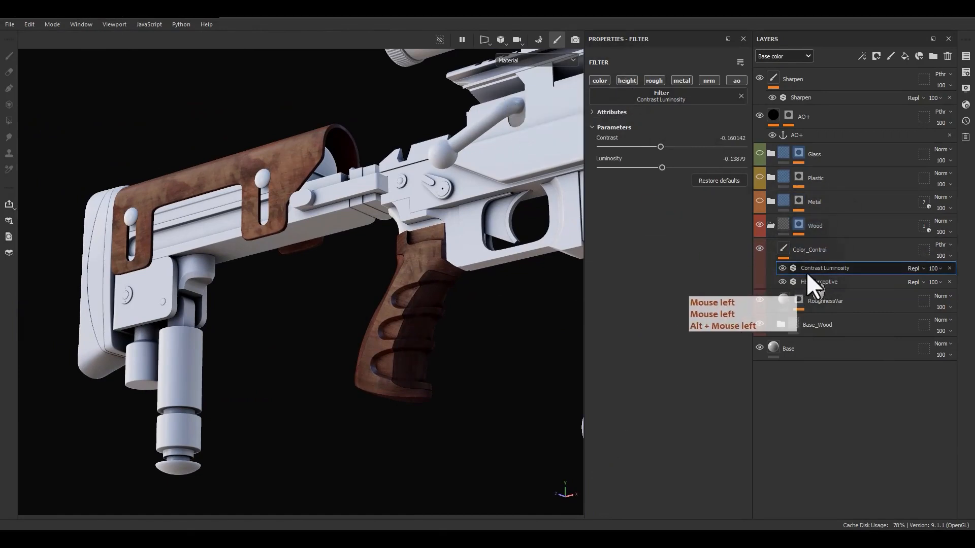
left_click(595, 81, "alt")
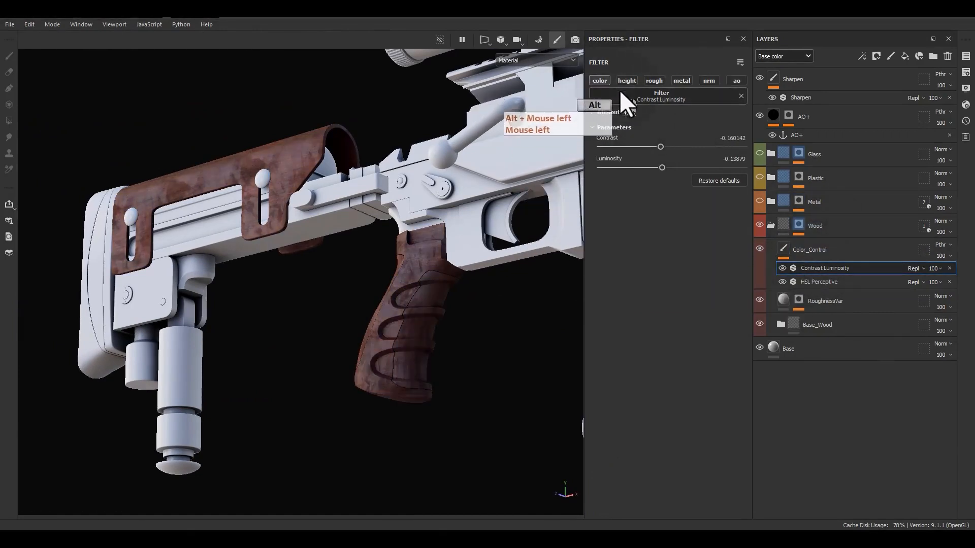
left_click(780, 324)
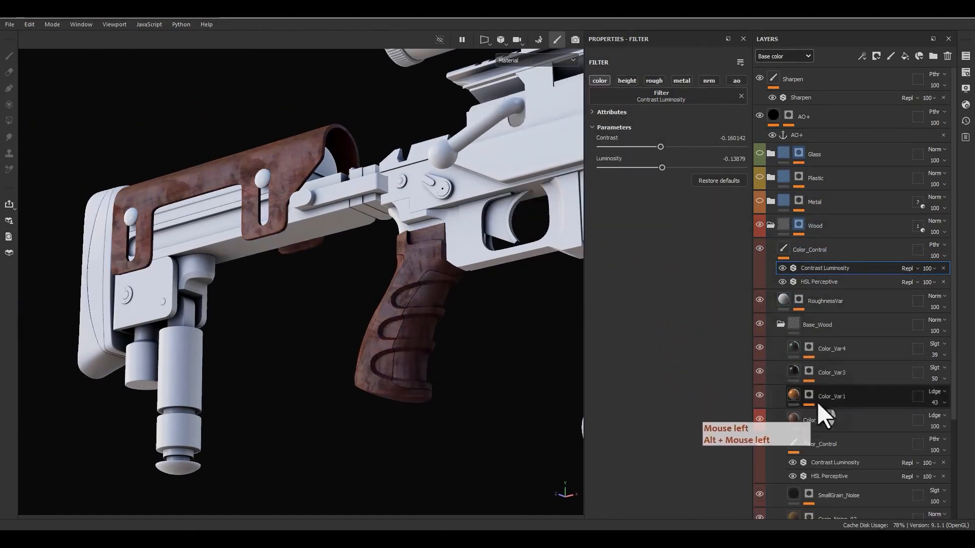
scroll(817, 451, "down", 1)
left_click(815, 431)
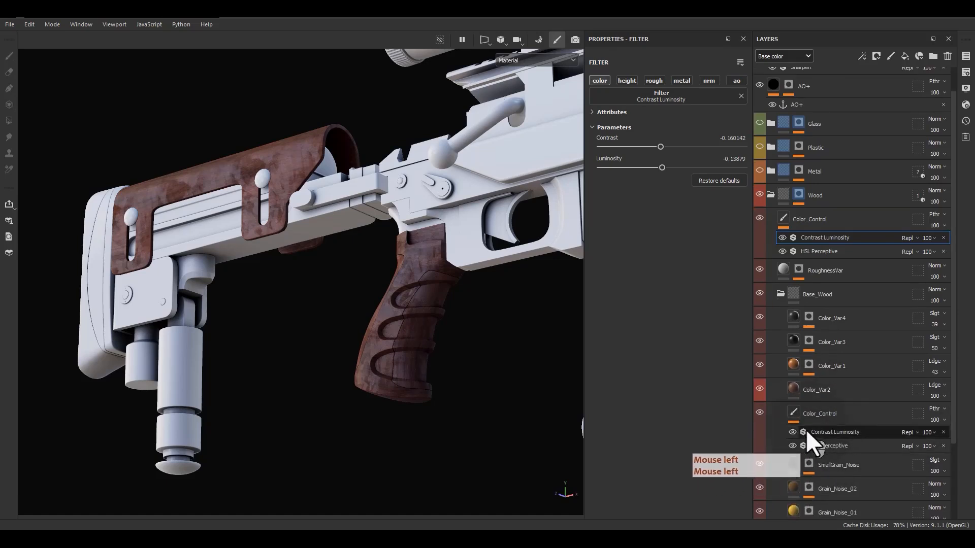
left_click(599, 81, "alt")
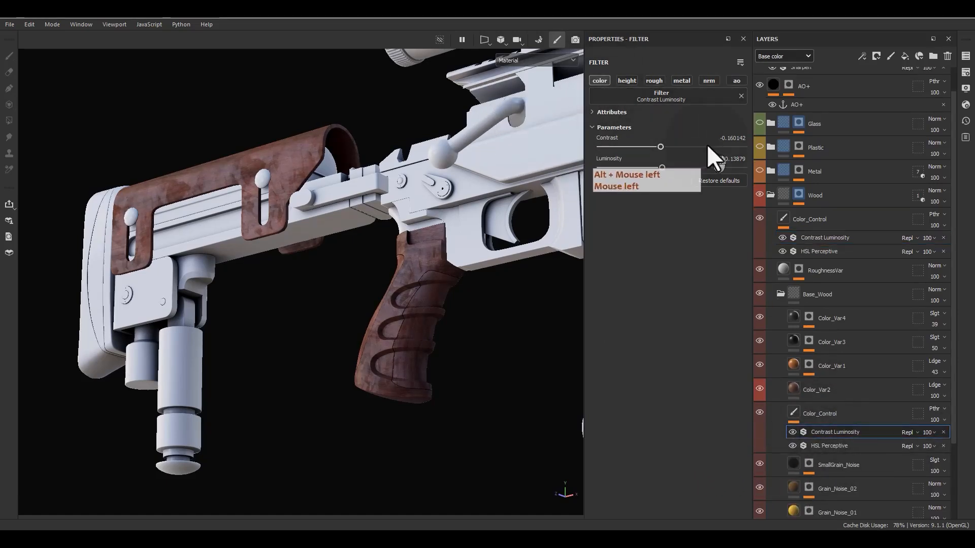
- Turn off the upper Color_Control layer's Contrast Luminosity filter and toggle its HSL Perceptive filter off and on to compare the wood color
scroll(802, 285, "up", 1)
left_click(779, 251)
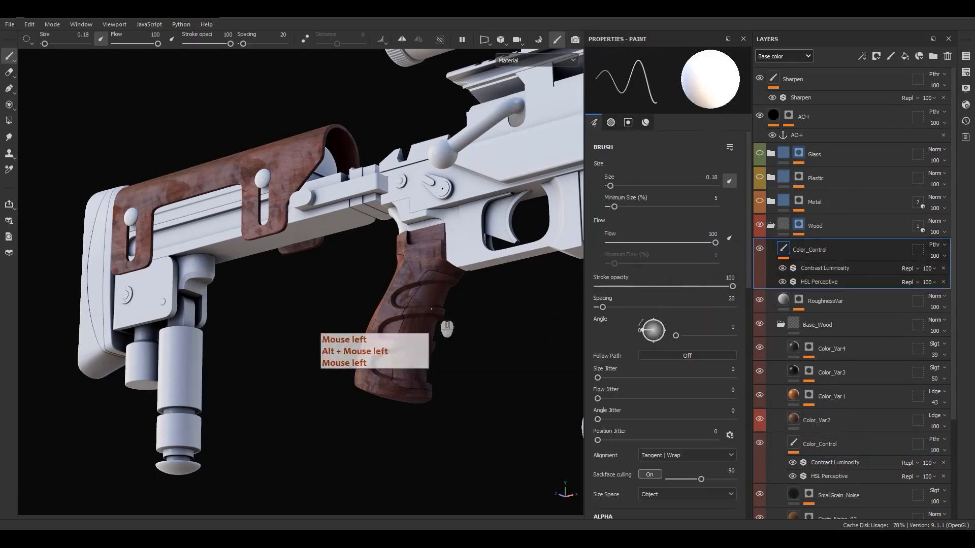
middle_click_drag(349, 288, 409, 341, "alt")
left_click_drag(330, 195, 338, 242, "alt")
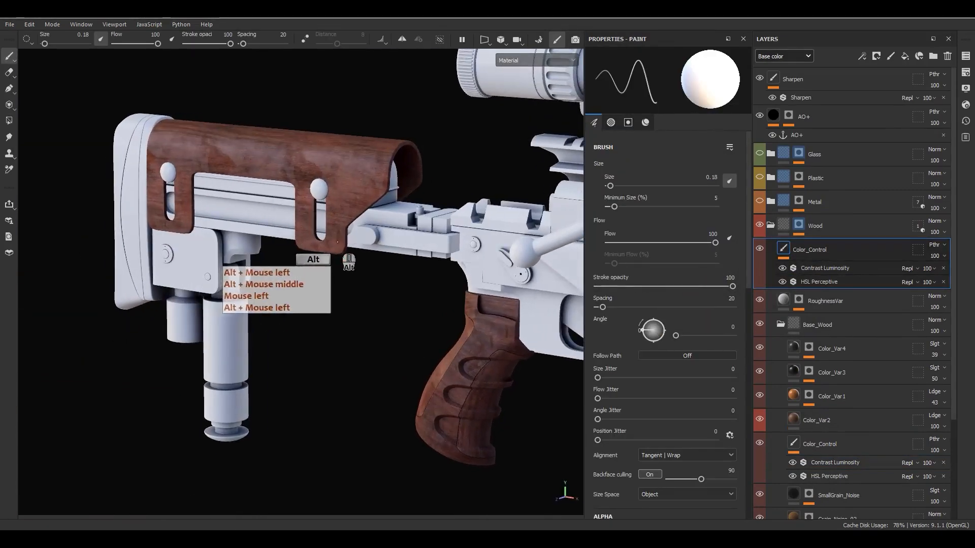
left_click(782, 269)
left_click(782, 282)
left_click(802, 282)
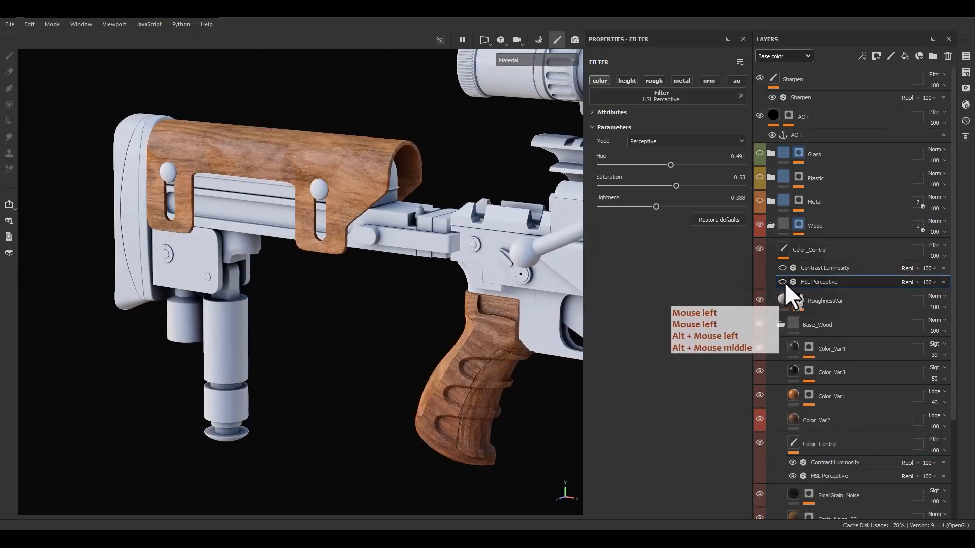
left_click(783, 282)
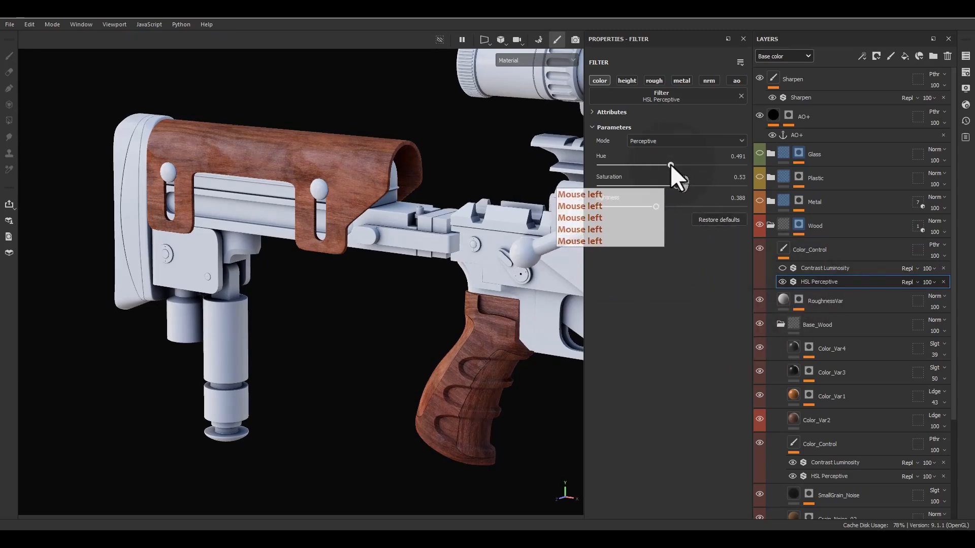
- Set the upper Color_Control layer's HSL Perceptive filter to hue 0.498 and lightness 0.458
left_click_drag(670, 164, 671, 166)
left_click_drag(453, 218, 604, 240, "alt")
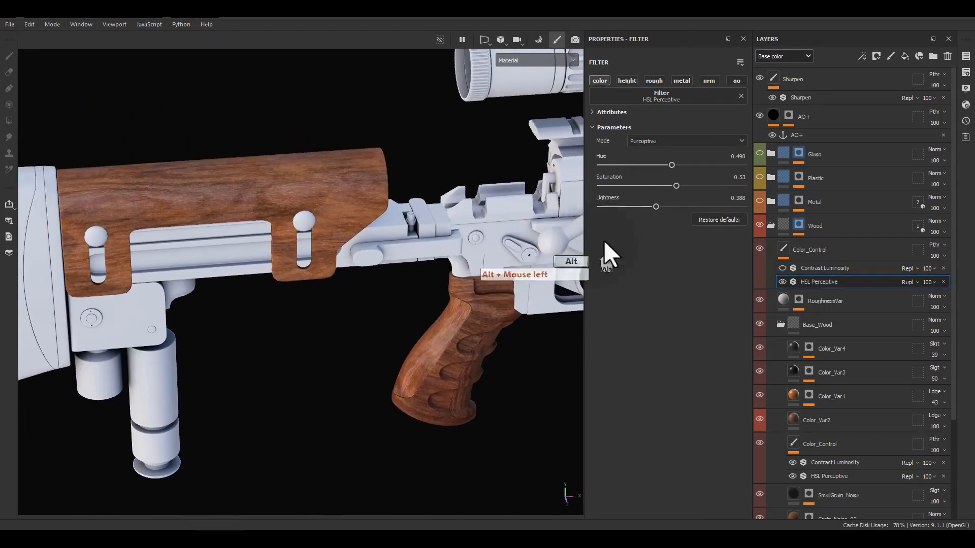
left_click_drag(674, 186, 663, 208)
key("ctrl+z")
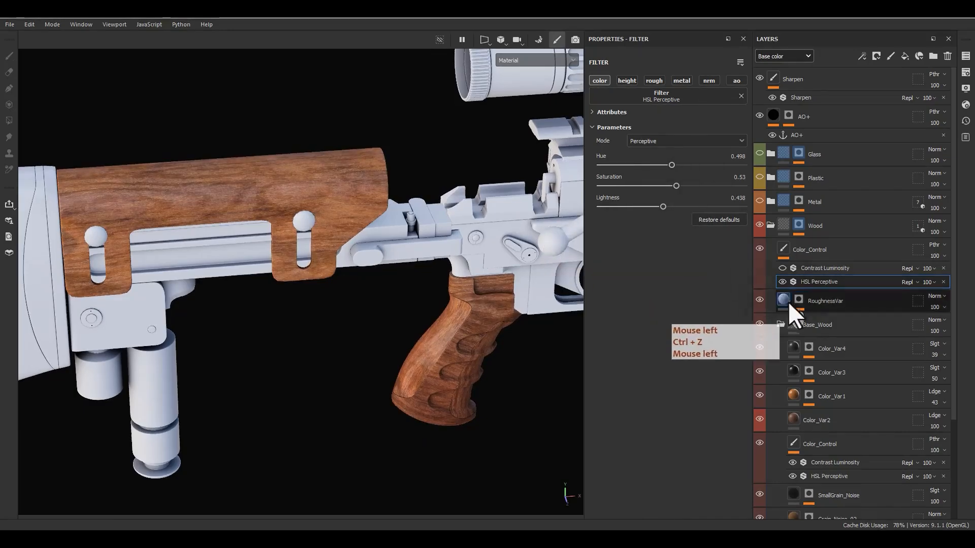
- Add a mask with a Grunge Cobweb fill to the upper Color_Control layer
right_click(815, 250)
left_click(848, 62)
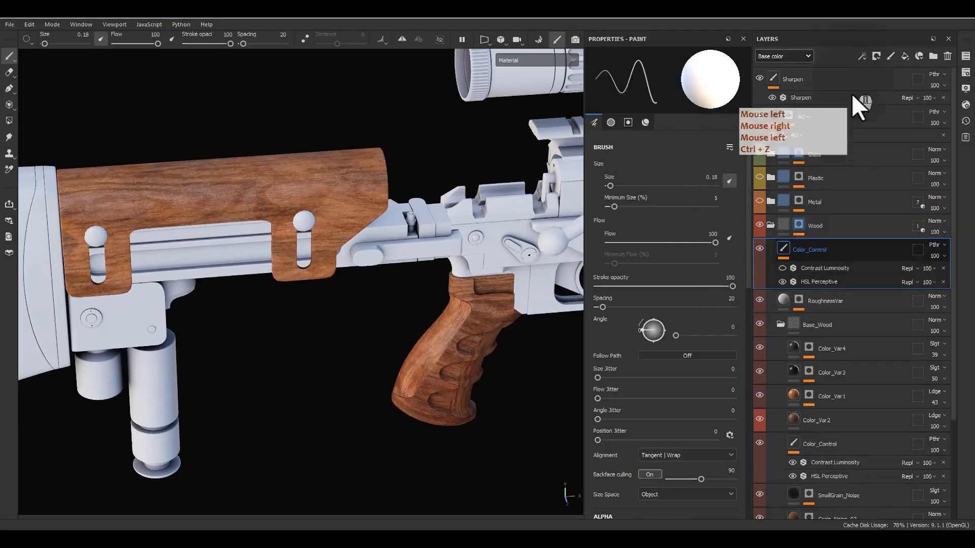
right_click(797, 247)
left_click(839, 358)
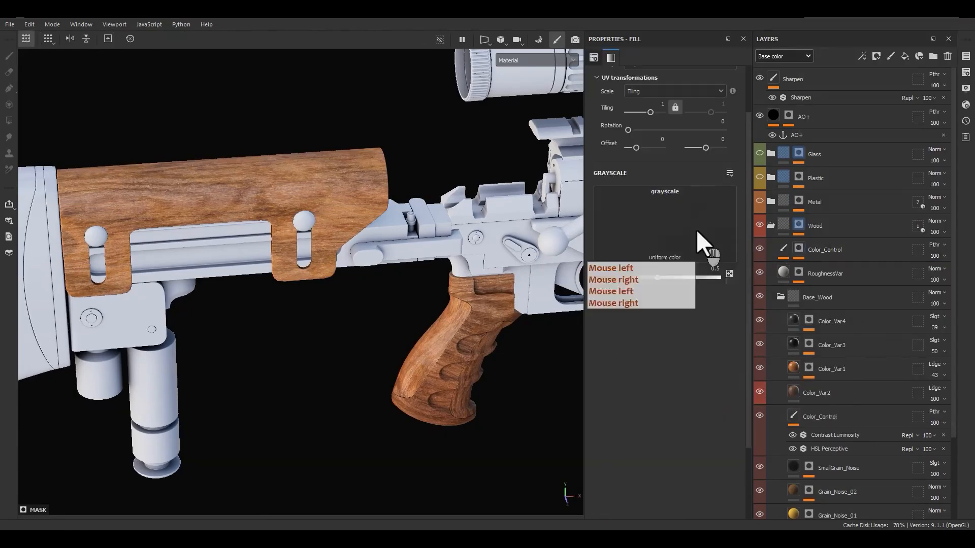
left_click(676, 197)
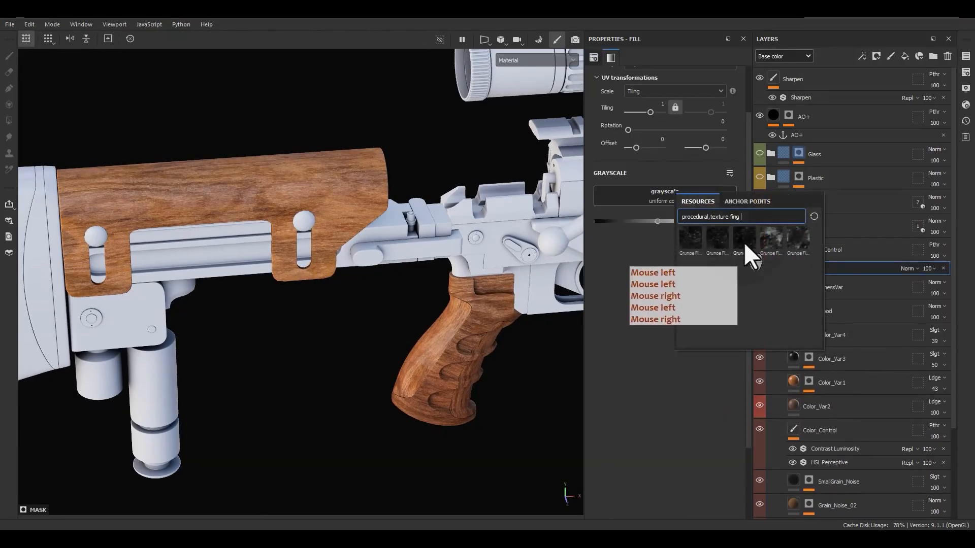
double_click(736, 218)
type("grunge")
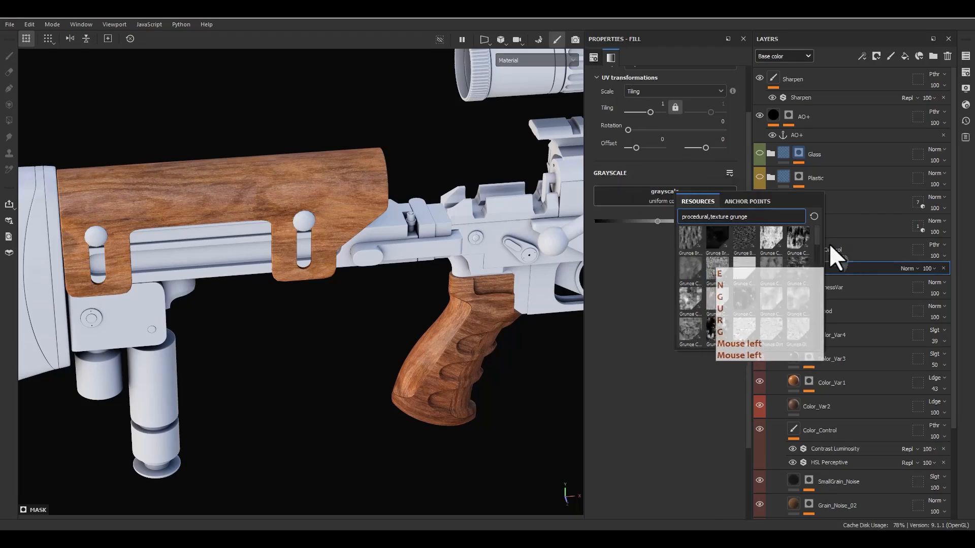
left_click(803, 247)
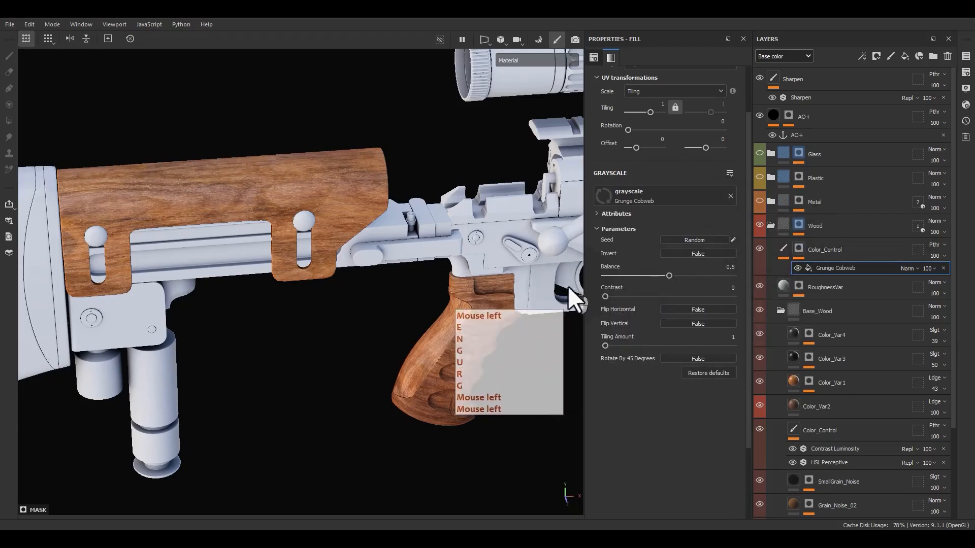
- In the mask view, set the Grunge Cobweb's balance to 0.6, try tiling 5, and settle on tiling 3
left_click(802, 247, "alt")
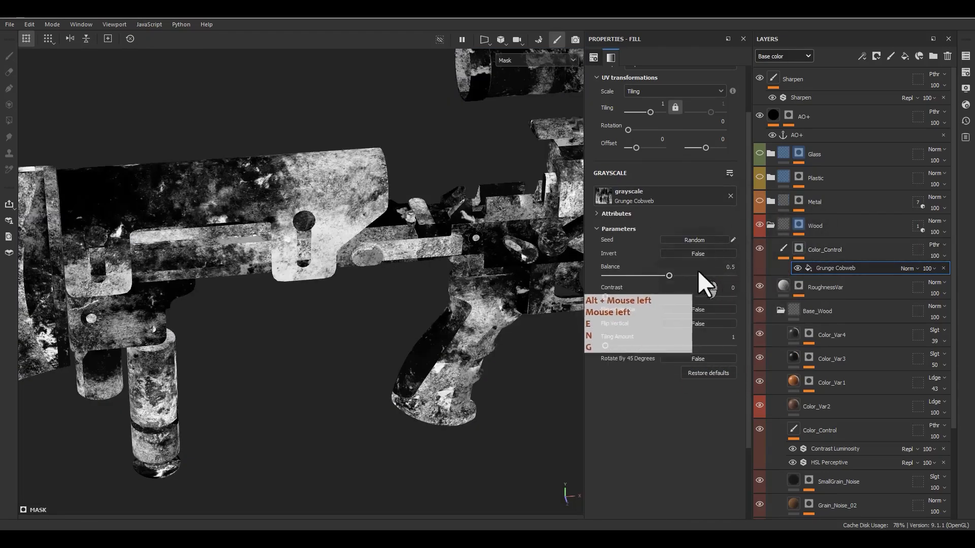
left_click_drag(674, 275, 681, 276)
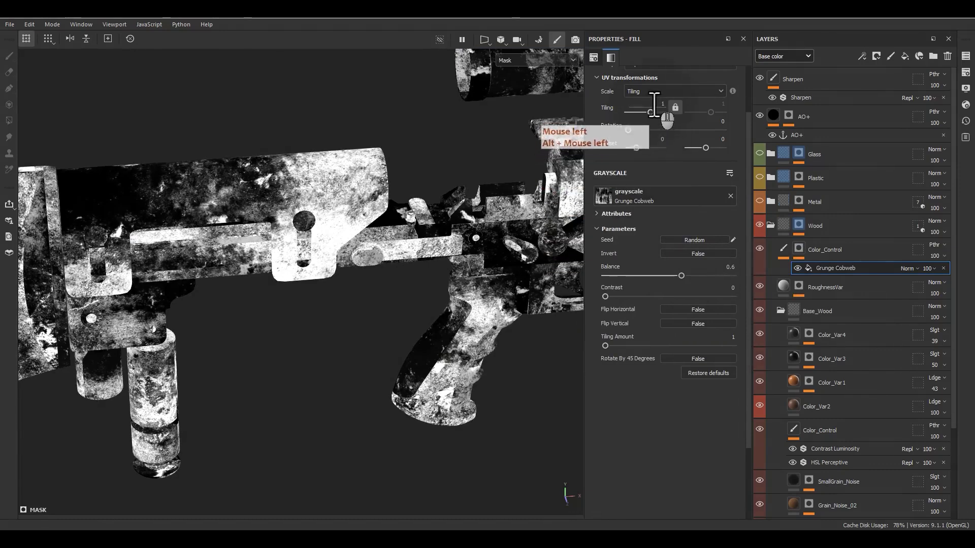
left_click(632, 109)
type("5")
key("Return")
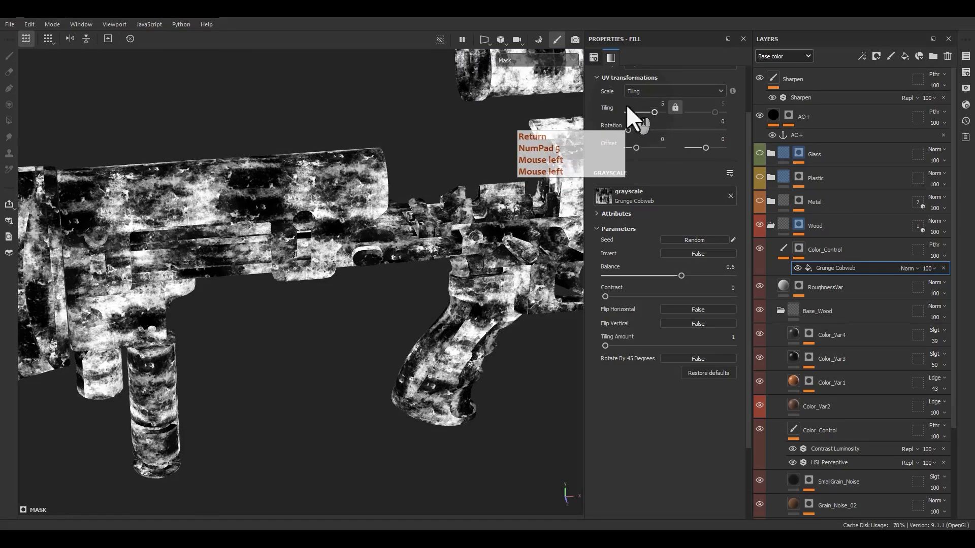
left_click(650, 104)
type("3")
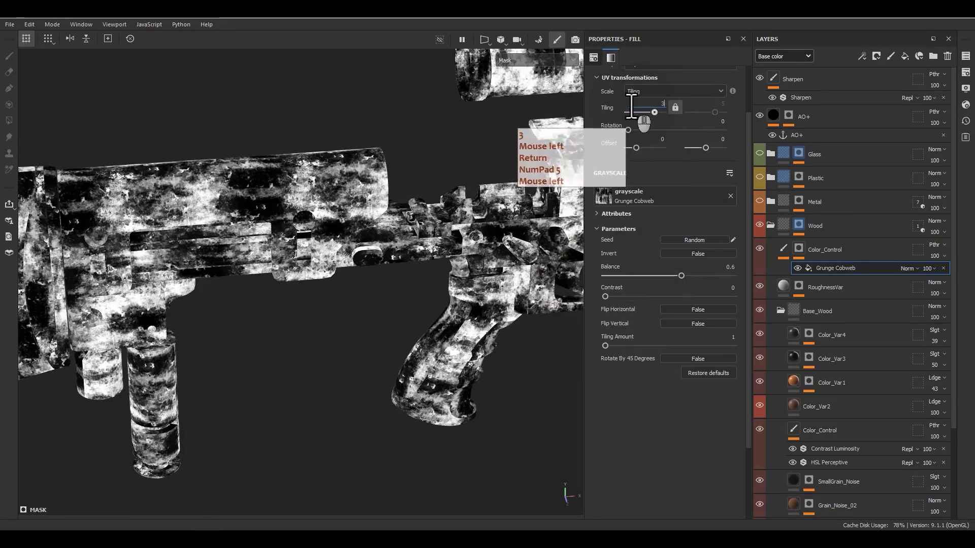
key("Return")
- Return to the Material view, re-enable the upper Color_Control layer's Contrast Luminosity filter, and check the stock
left_click(787, 250)
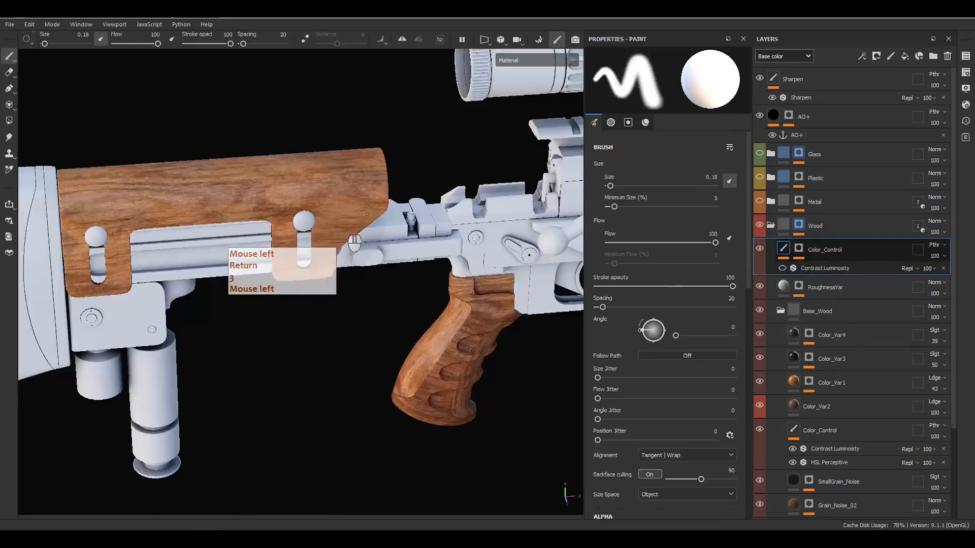
mouse_move(341, 224)
left_mouse_down("alt")
mouse_move(235, 263)
mouse_move(223, 210)
left_mouse_up("alt")
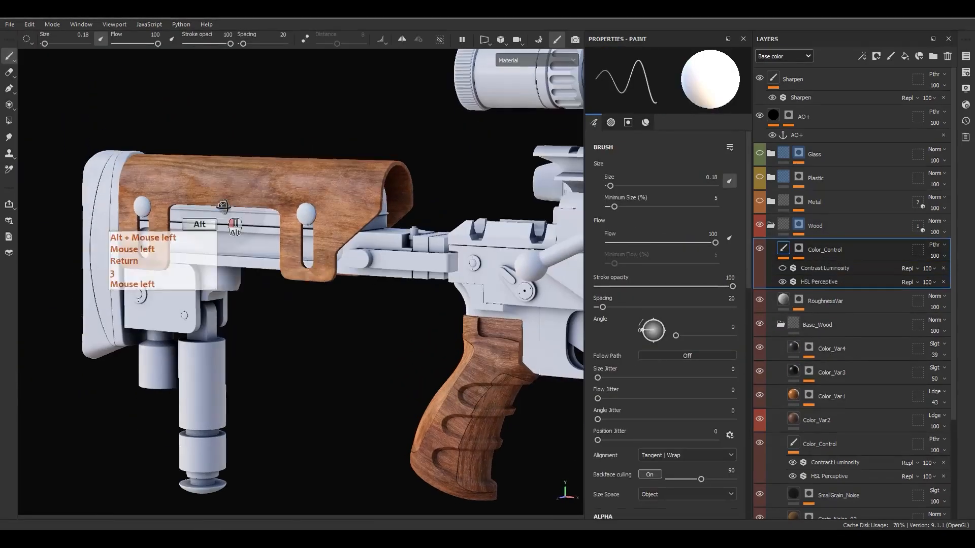
left_click(783, 269)
left_click_drag(416, 244, 297, 294, "alt")
right_click_drag(296, 294, 396, 323, "alt")
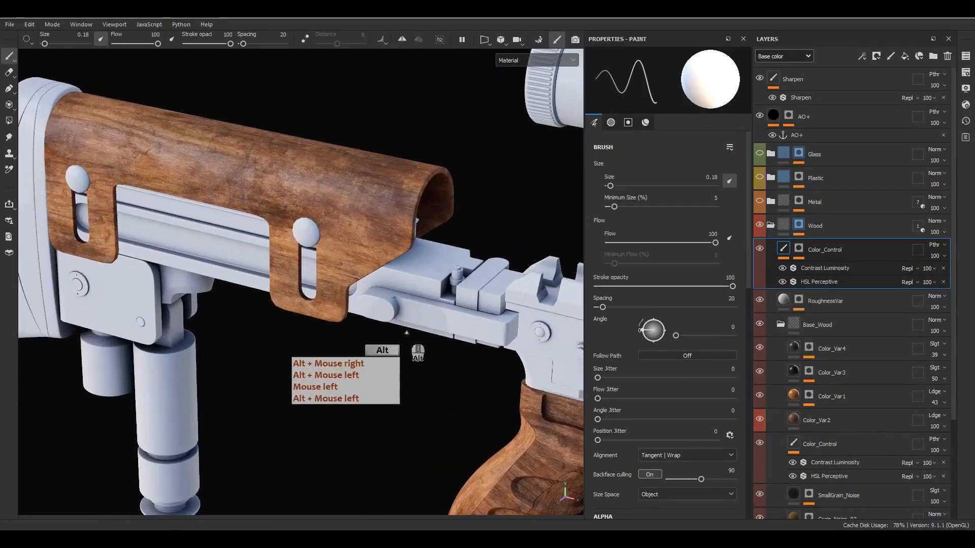
- Set the Contrast Luminosity filter's contrast to about 0.153 and luminosity to about 0.004, and inspect the stock and grip
left_click(833, 270)
left_click_drag(660, 147, 682, 146)
left_click_drag(205, 233, 336, 294, "alt")
right_click_drag(336, 295, 336, 249, "alt")
middle_click_drag(336, 248, 338, 260, "alt")
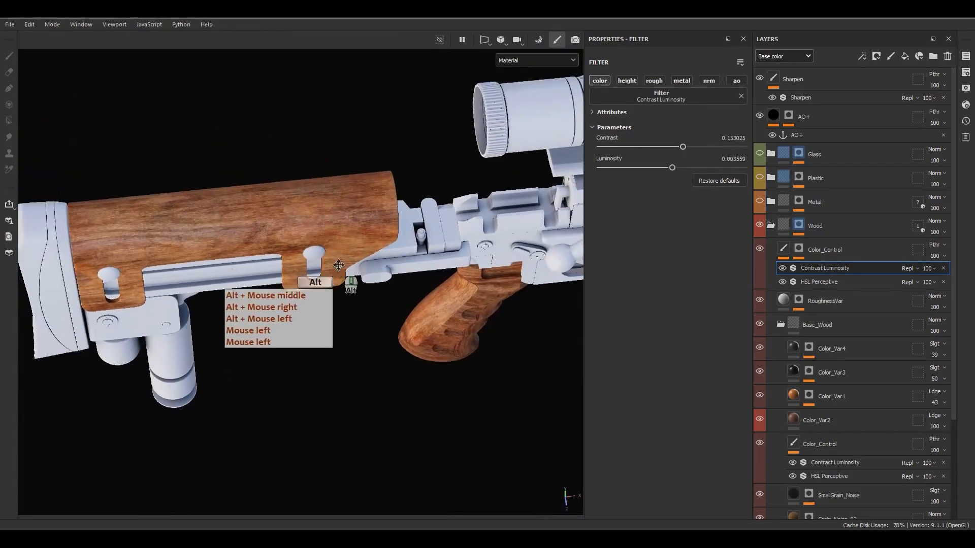
left_click_drag(338, 260, 315, 225, "alt")
- Raise the Grunge Cobweb's balance to 0.78 and set its tiling to 4, judging the result in the Material view
left_click(803, 249, "alt")
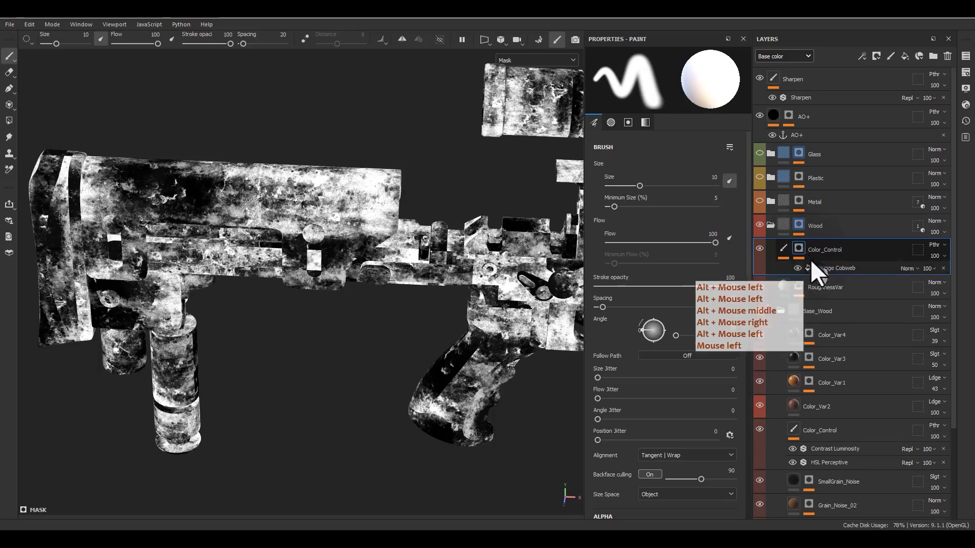
left_click(830, 274)
left_click(830, 274)
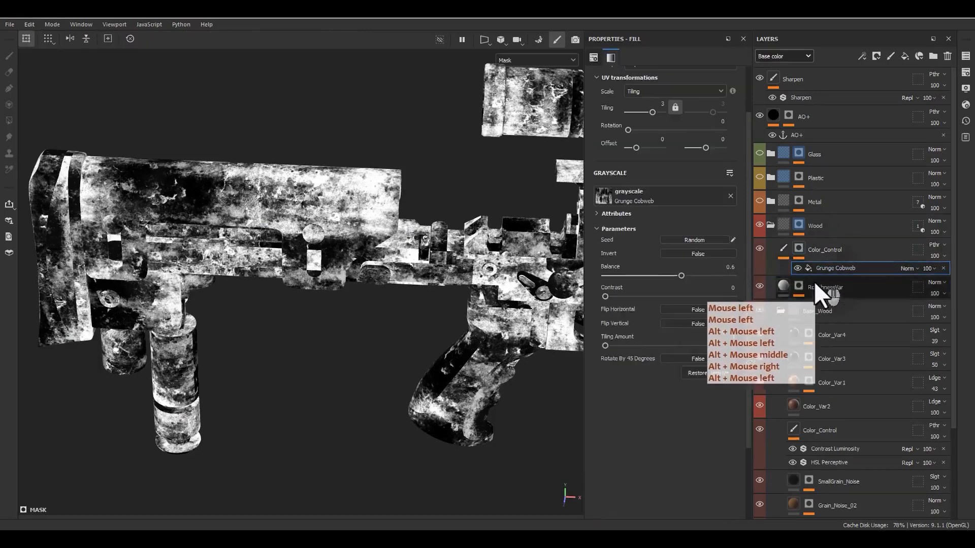
left_click(699, 275)
key("m")
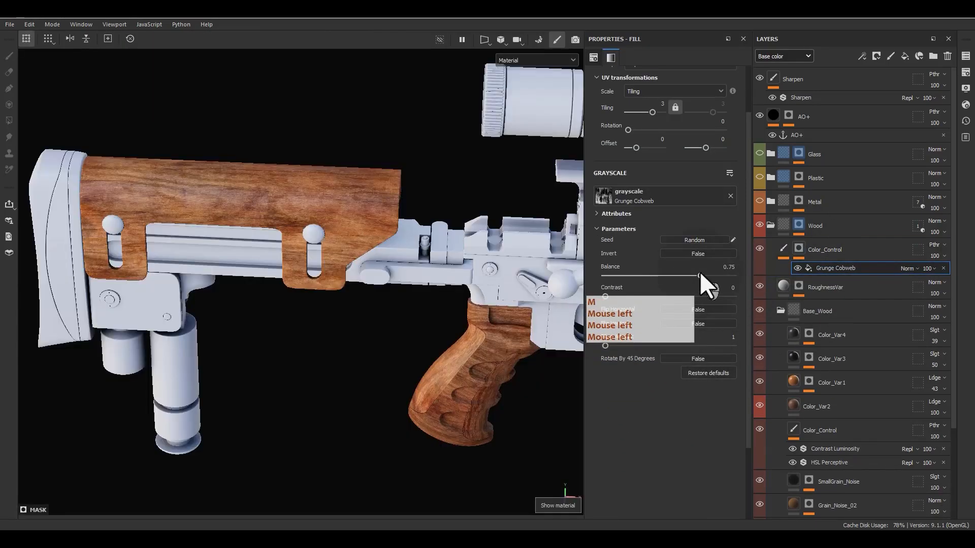
left_click_drag(700, 275, 705, 275)
left_click_drag(710, 275, 703, 275)
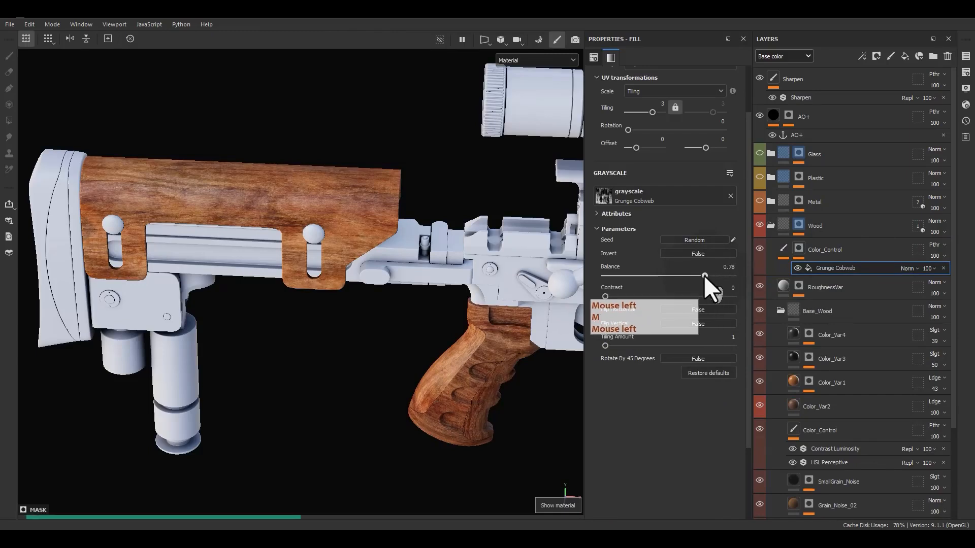
double_click(644, 104)
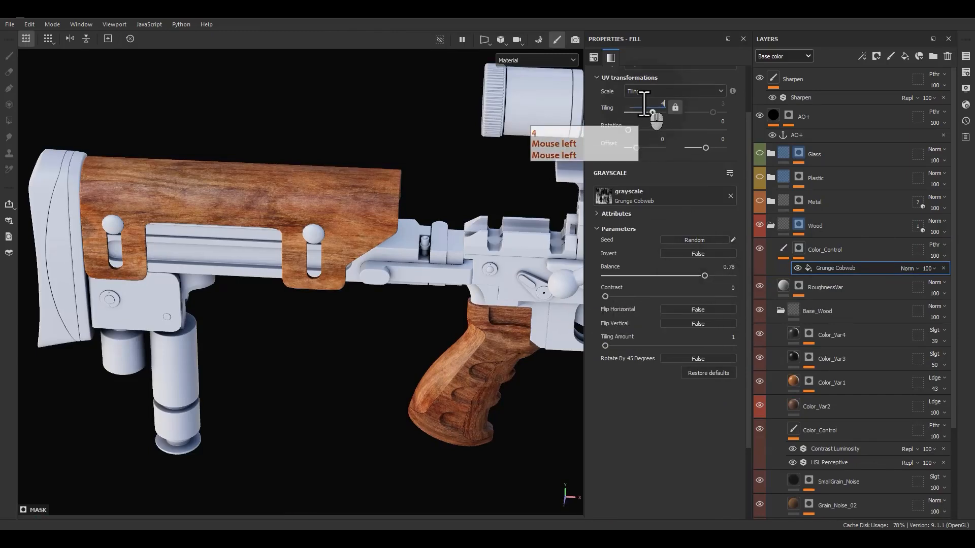
type("4")
key("Return")
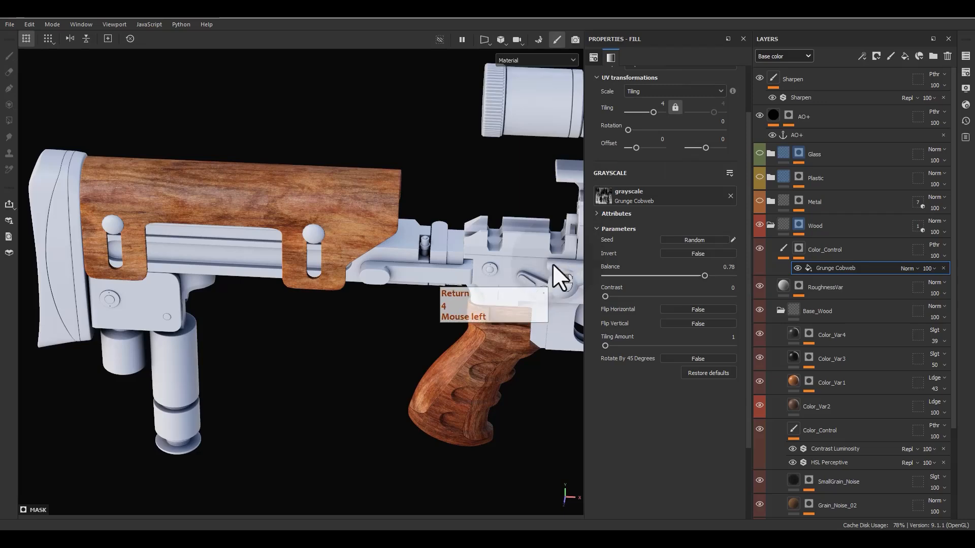
- Set the upper Color_Control layer's opacity to 50 and check the wood on the stock
scroll(437, 317, "down", 5)
middle_click_drag(388, 336, 223, 279, "alt")
left_click_drag(224, 279, 235, 186, "alt")
key("F9")
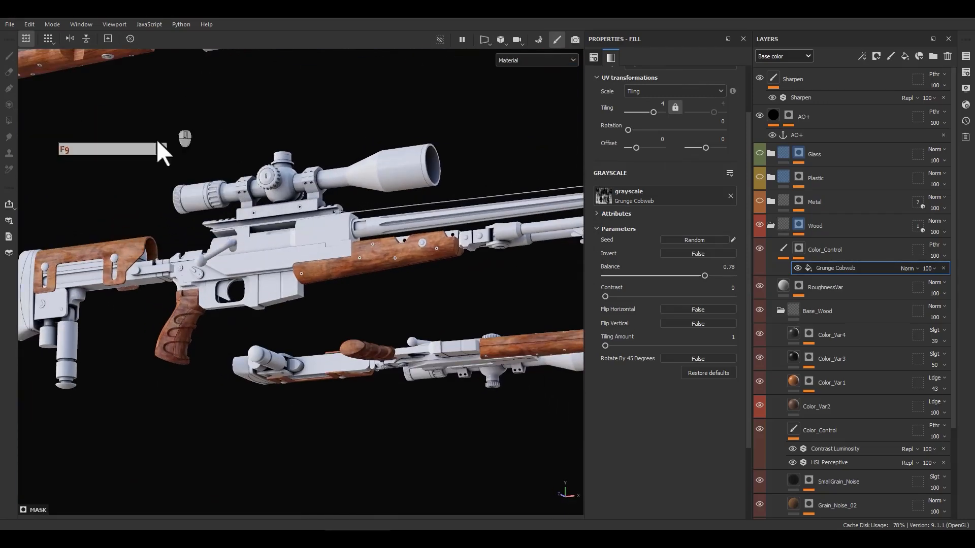
left_click(942, 262)
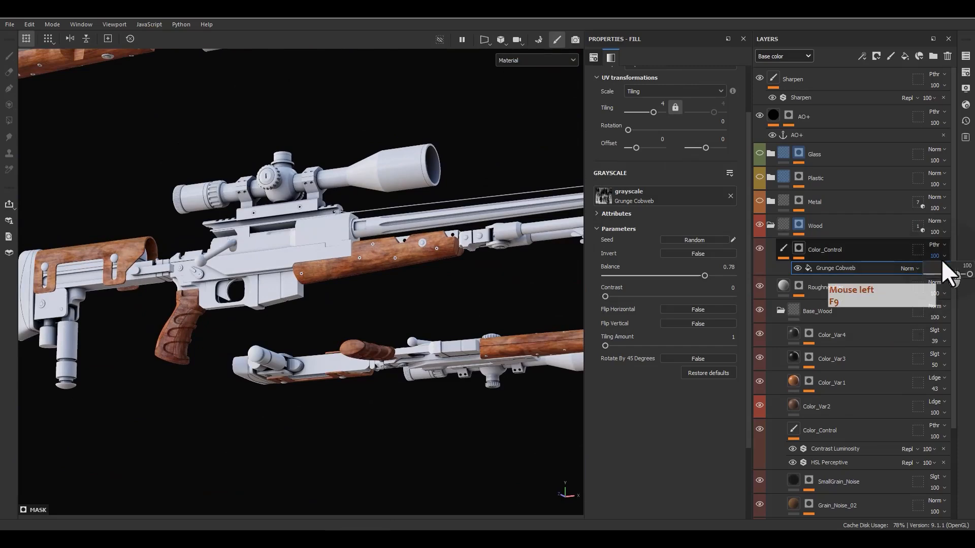
left_click(964, 266)
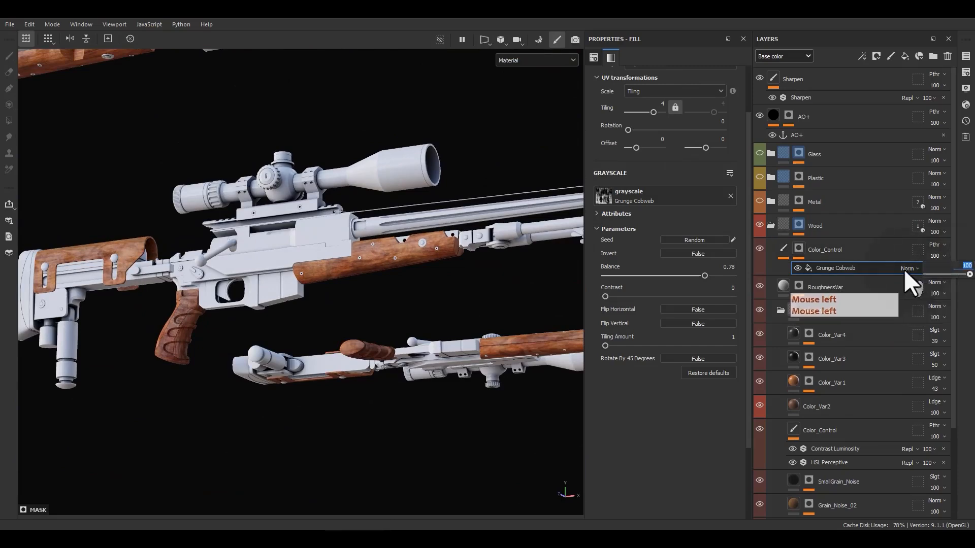
type("50")
key("Return")
middle_click_drag(89, 243, 297, 336, "alt")
left_click_drag(297, 336, 239, 305, "alt")
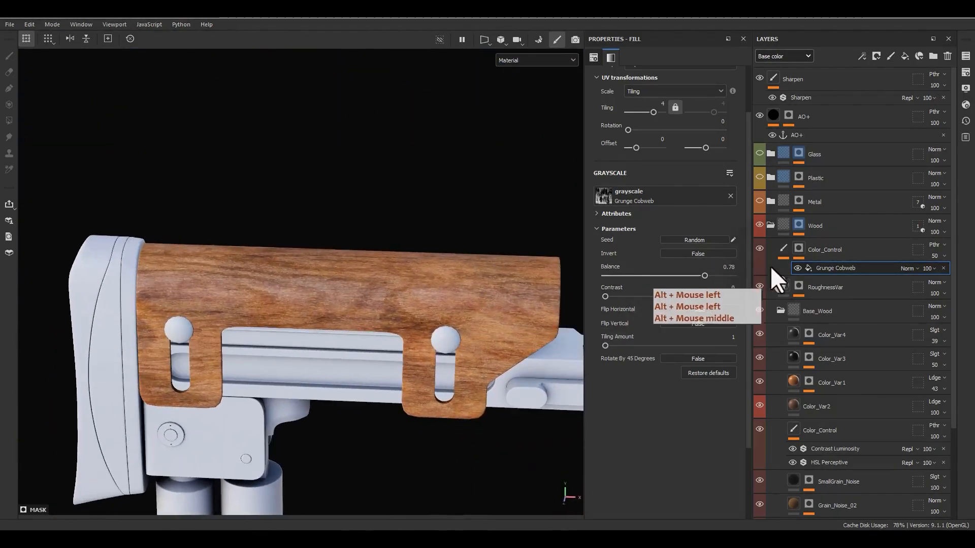
- Lower the balance of the Grunge Fingerprints Smeared in the RoughnessVar mask to 0.63 and check it in the Material view
left_click(783, 289)
left_click(797, 288)
left_click(839, 309)
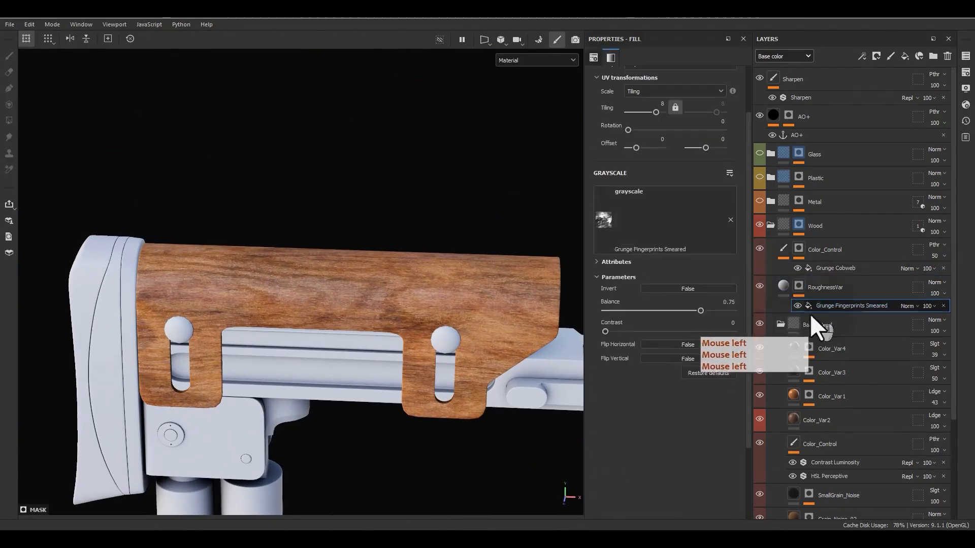
left_click(799, 288, "alt")
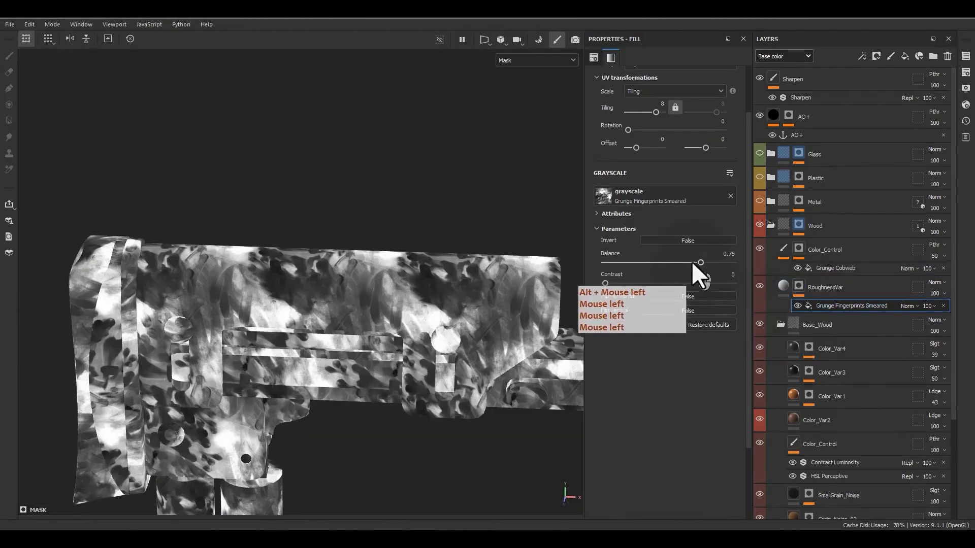
mouse_move(693, 264)
left_mouse_down()
mouse_move(666, 262)
mouse_move(684, 263)
left_mouse_up()
key("m")
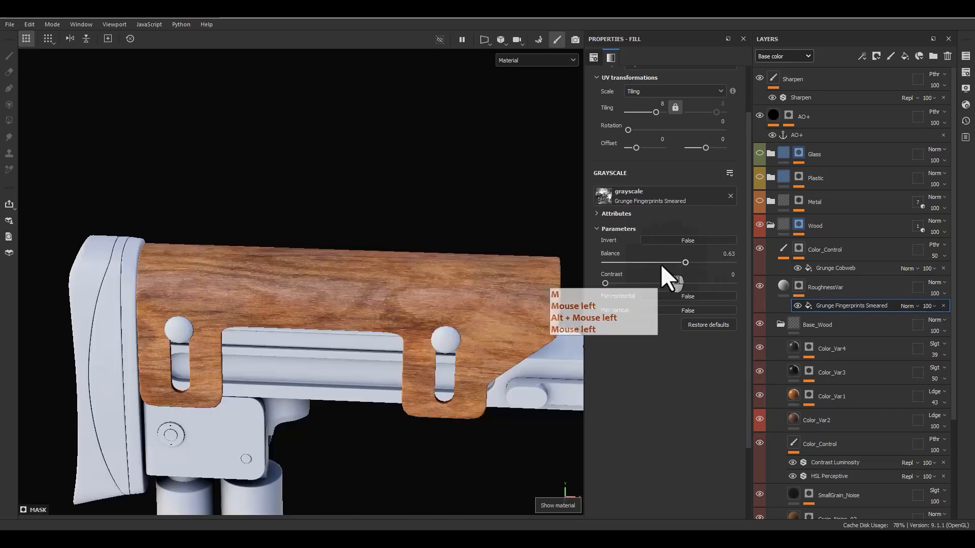
left_click_drag(450, 333, 385, 257, "alt")
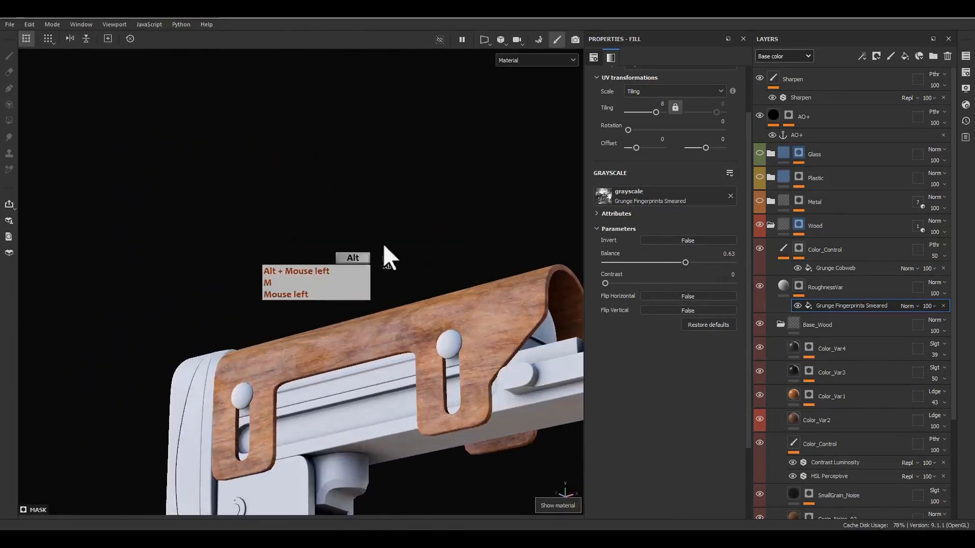
right_click_drag(383, 246, 467, 251, "alt")
middle_click_drag(467, 251, 403, 278, "alt")
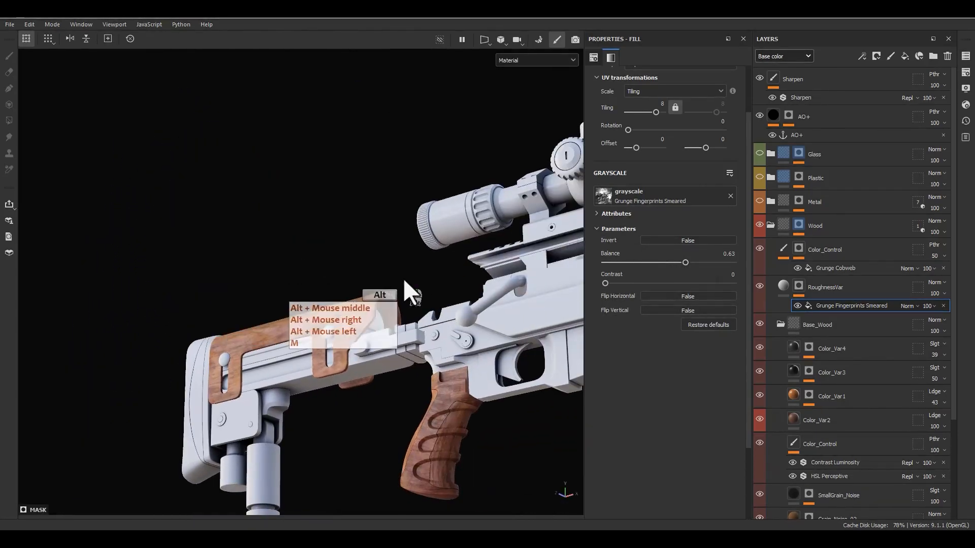
- Set the intensity of the Sharpen layer's filter to 0.3
left_click(809, 102)
left_click(736, 137)
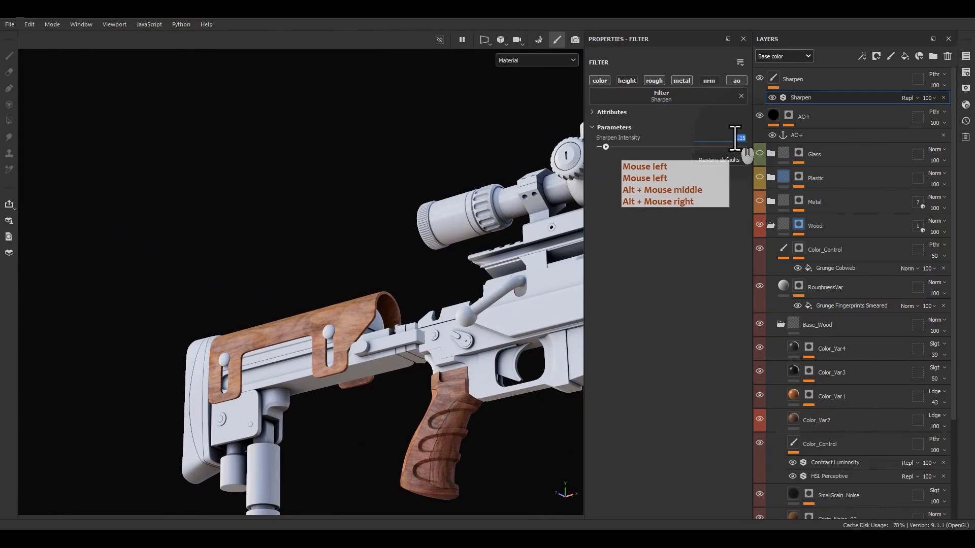
type(".3")
key("Return")
- Examine the sharpened wood grain on the stock and grip up close and from several angles
middle_click_drag(329, 337, 339, 353, "alt")
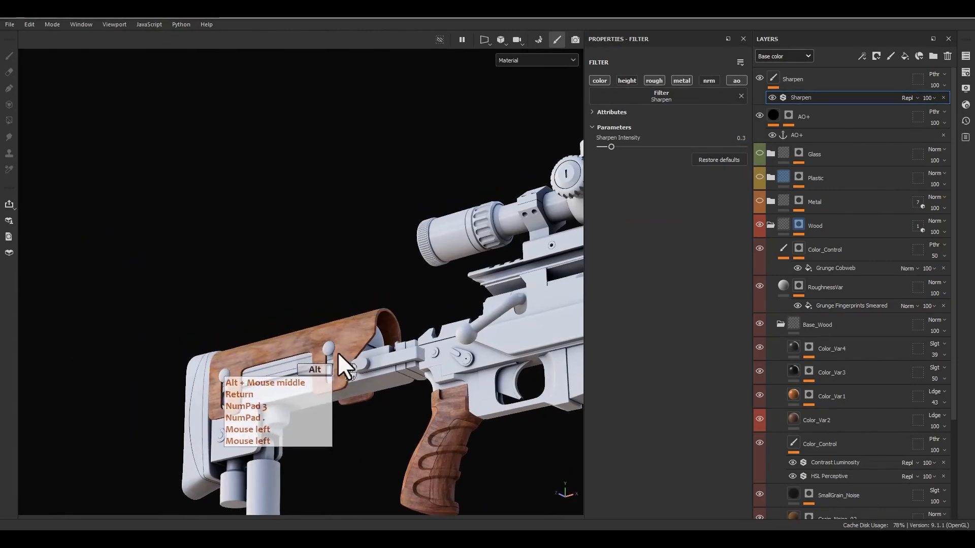
left_click_drag(337, 353, 343, 424, "alt")
scroll(340, 412, "up", 10)
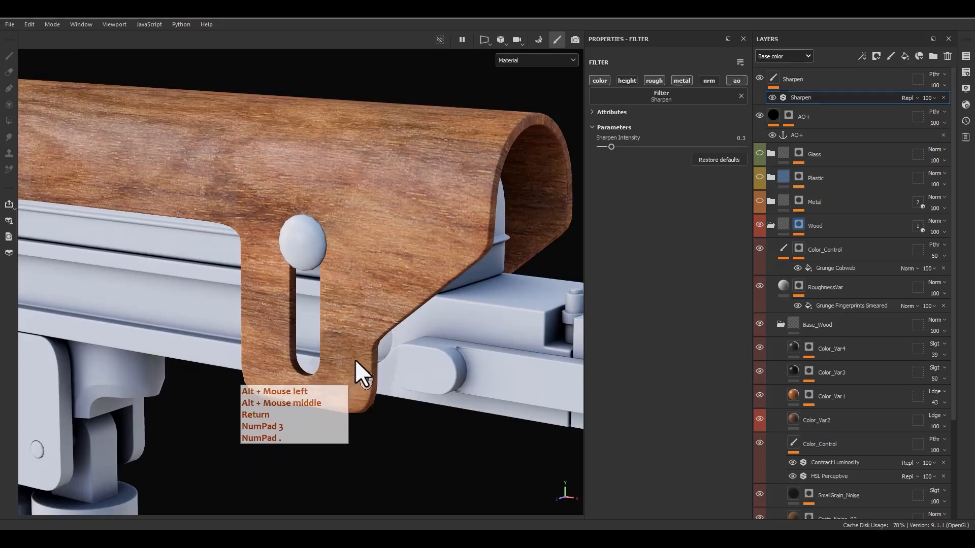
middle_click_drag(354, 303, 385, 371, "alt")
left_click_drag(384, 371, 397, 406, "alt")
right_click_drag(397, 406, 350, 276, "alt")
right_click_drag(448, 358, 429, 310, "alt")
middle_click_drag(421, 332, 429, 305, "alt")
right_click_drag(406, 351, 358, 277, "alt")
middle_click_drag(393, 238, 228, 165, "alt")
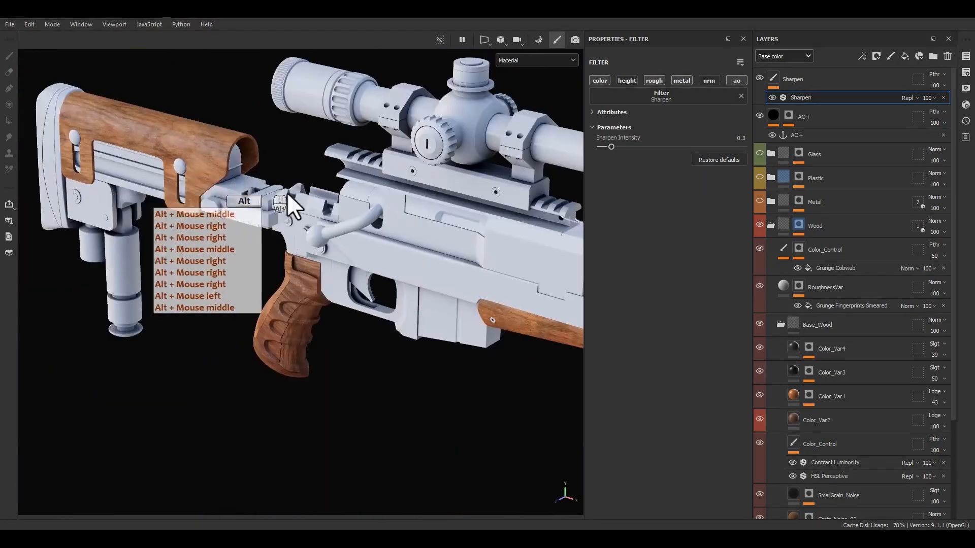
left_click_drag(287, 192, 437, 222, "alt")
right_click_drag(437, 223, 330, 168, "alt")
middle_click_drag(330, 168, 437, 191, "alt")
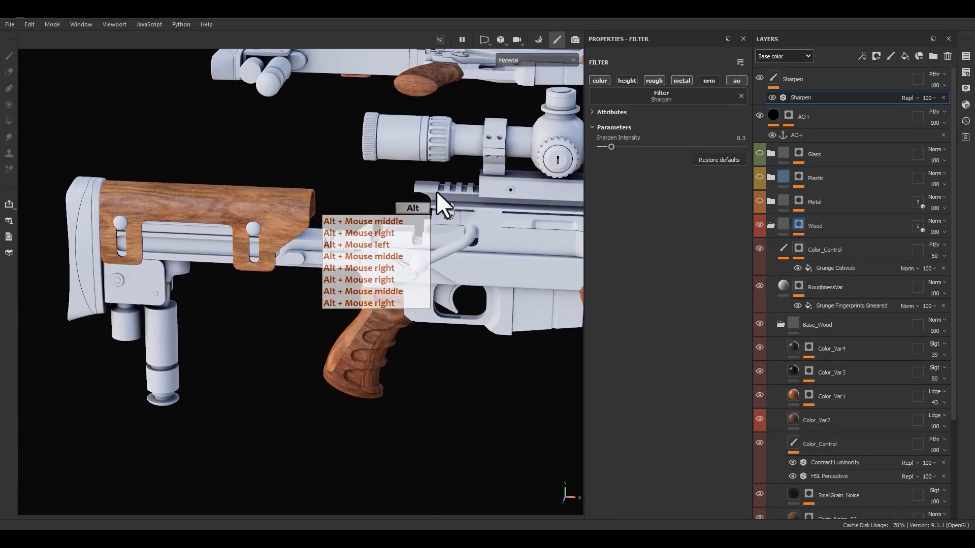
- Collapse the Base_Wood folder and add a folder named Text above Color_Control inside the Wood folder
left_click(781, 324)
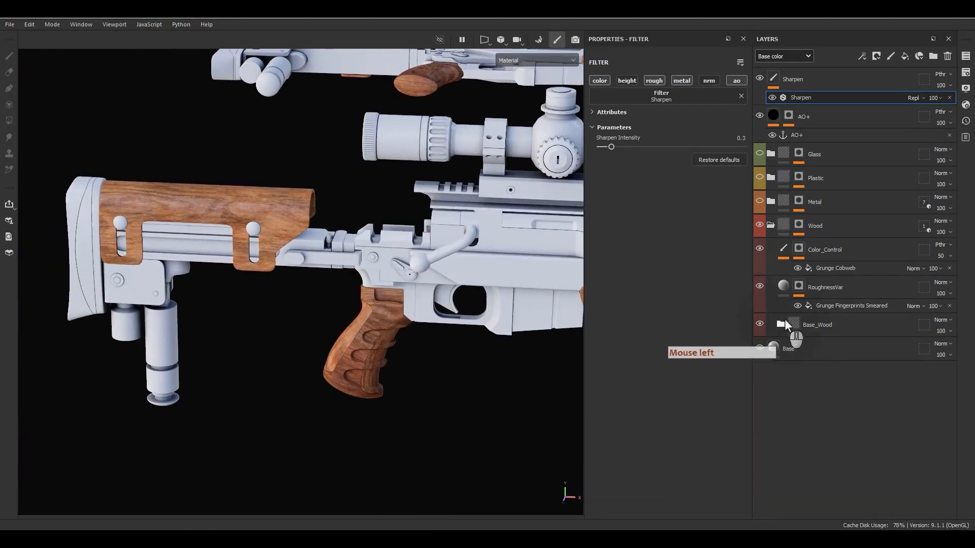
left_click(834, 256)
left_click(932, 56)
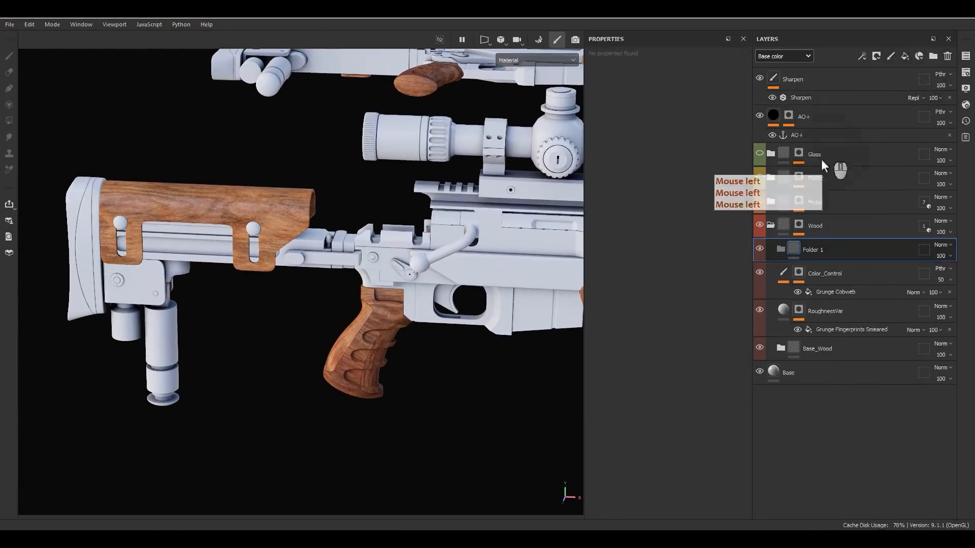
double_click(808, 249)
type("Text")
key("Return")
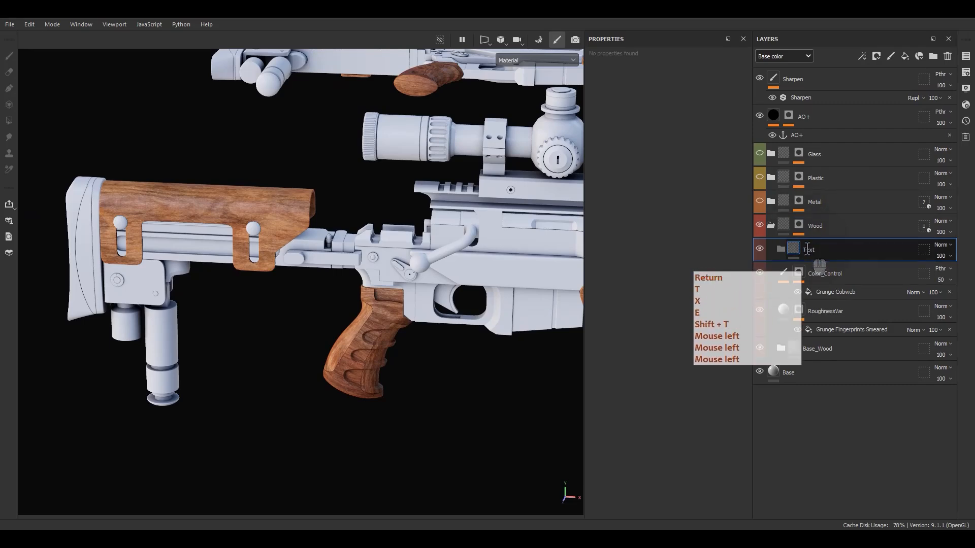
- Frame the side of the stock and add a fill layer named Text_Base inside the Text folder
middle_click_drag(170, 350, 310, 316, "alt")
left_click_drag(310, 316, 319, 282, "alt")
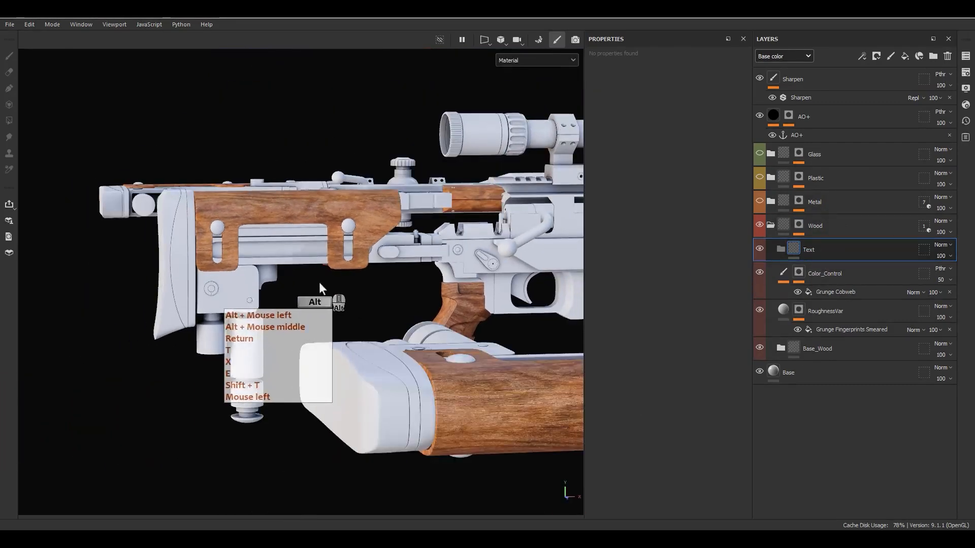
scroll(379, 220, "up", 5)
middle_click_drag(358, 221, 442, 243, "alt")
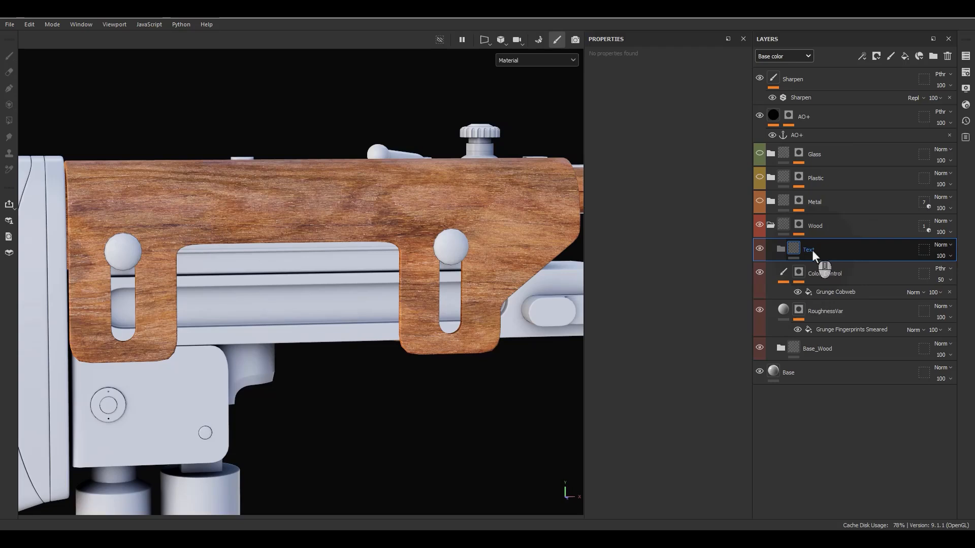
left_click(905, 57)
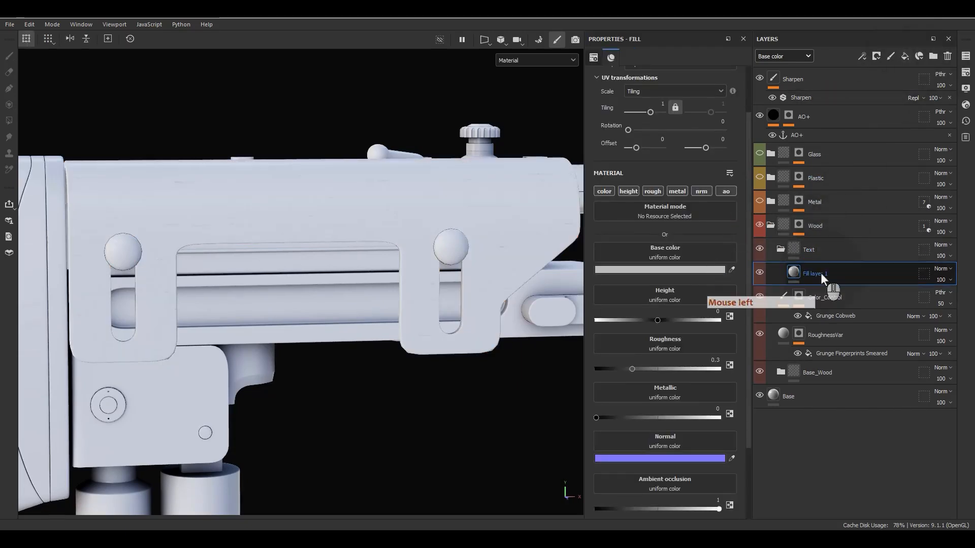
double_click(819, 273)
key("shift")
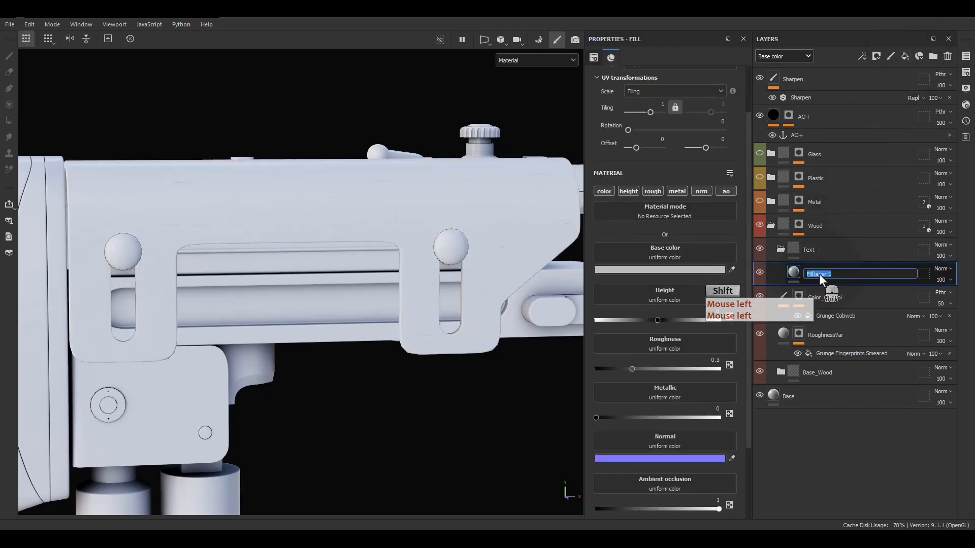
type("Text")
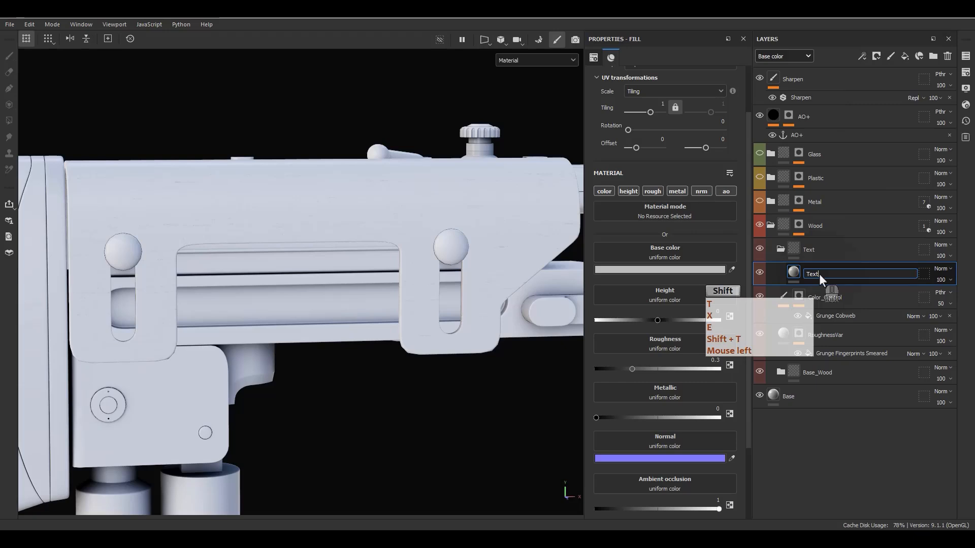
type("_Base")
key("Return")
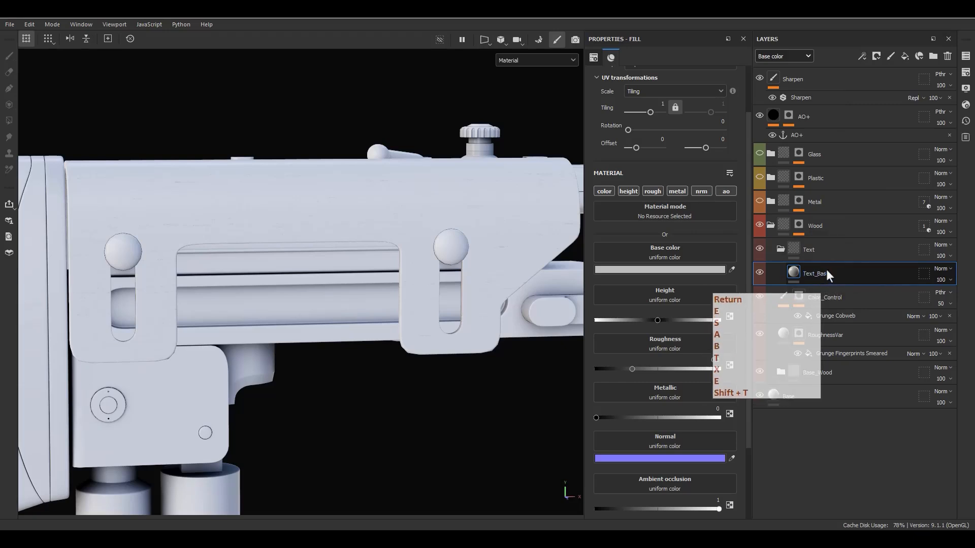
- Add a second fill layer named Base above Text_Base in the Text folder
left_click(904, 57)
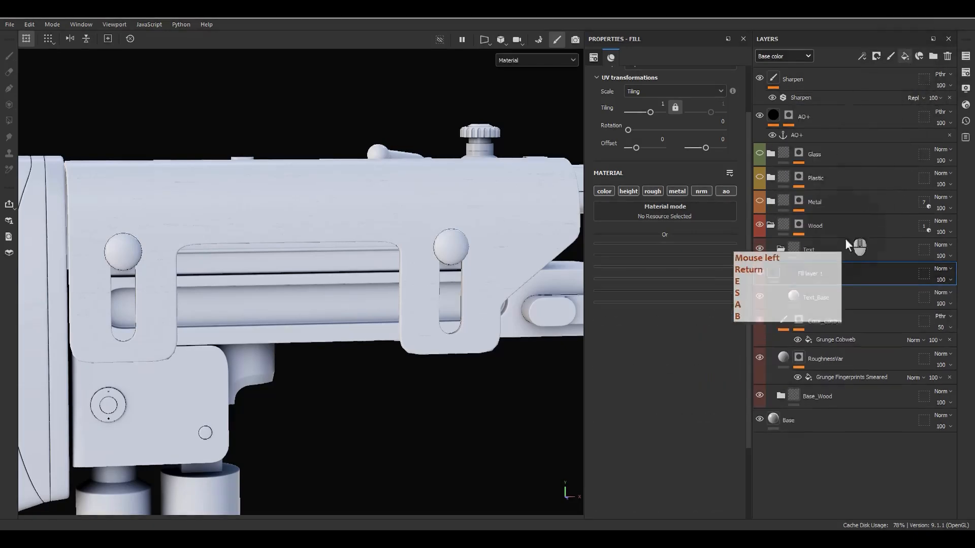
left_click(821, 278)
double_click(822, 276)
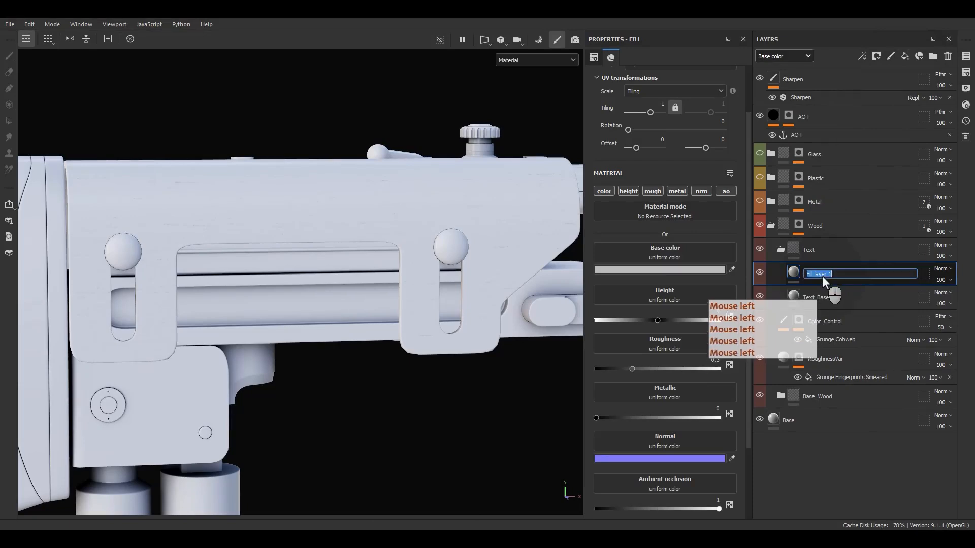
type("Base")
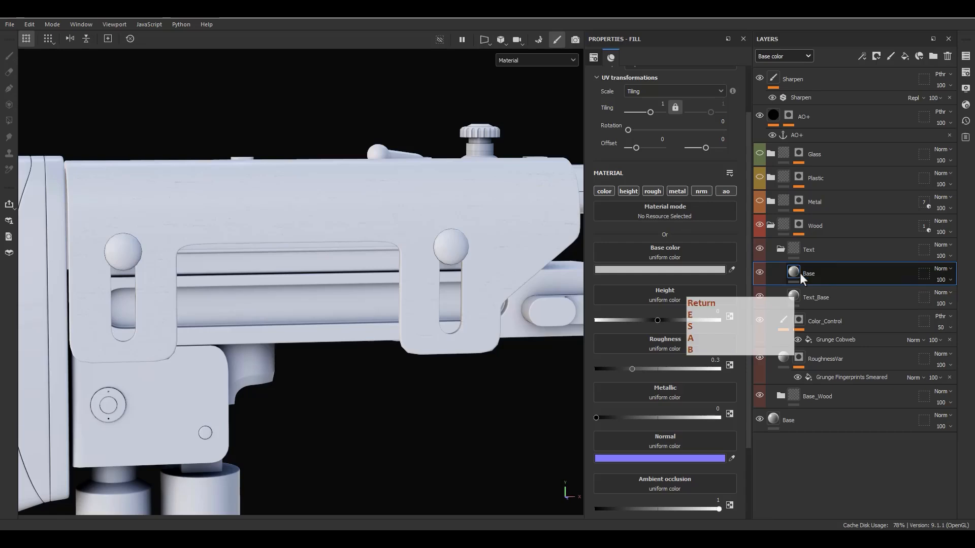
key("Return")
- Add a third fill layer named Outline above Base in the Text folder
left_click(905, 58)
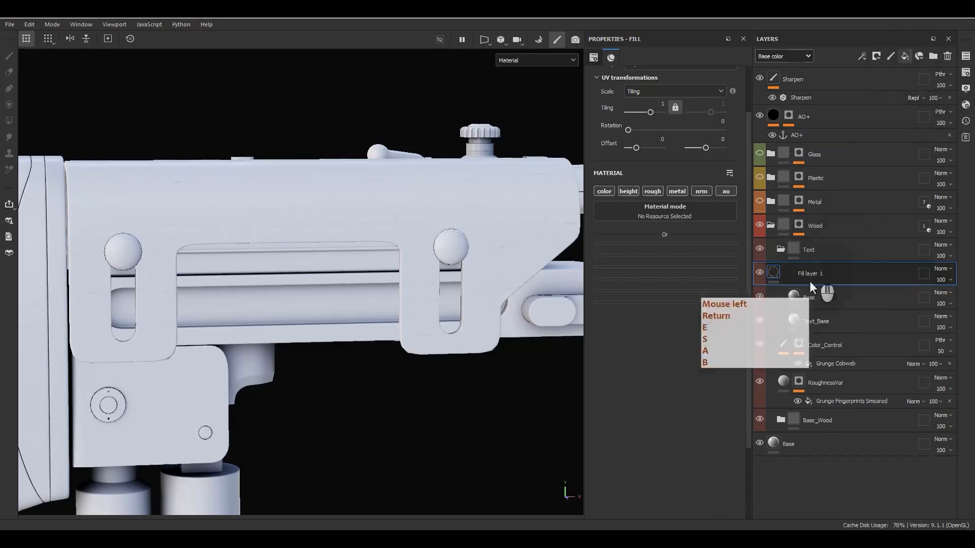
double_click(812, 274)
type("Outline")
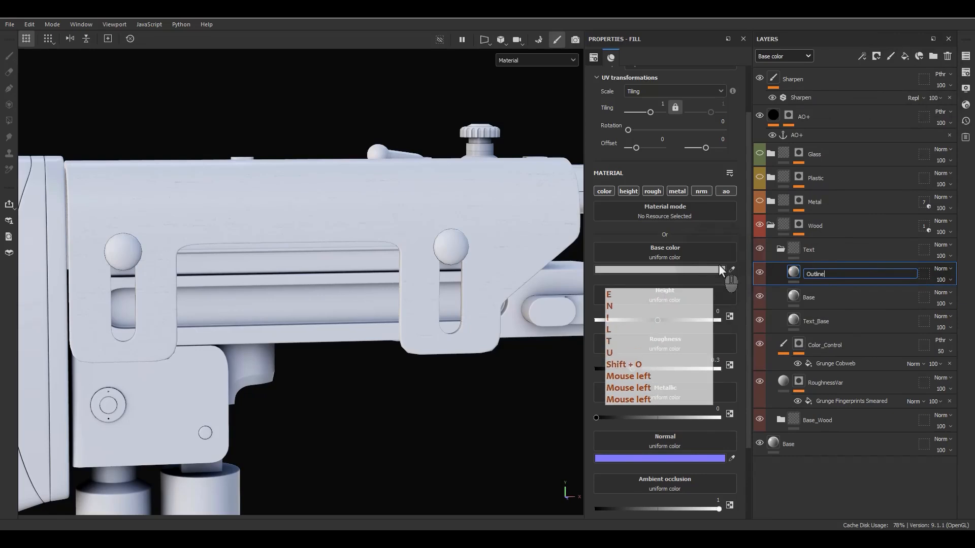
key("Return")
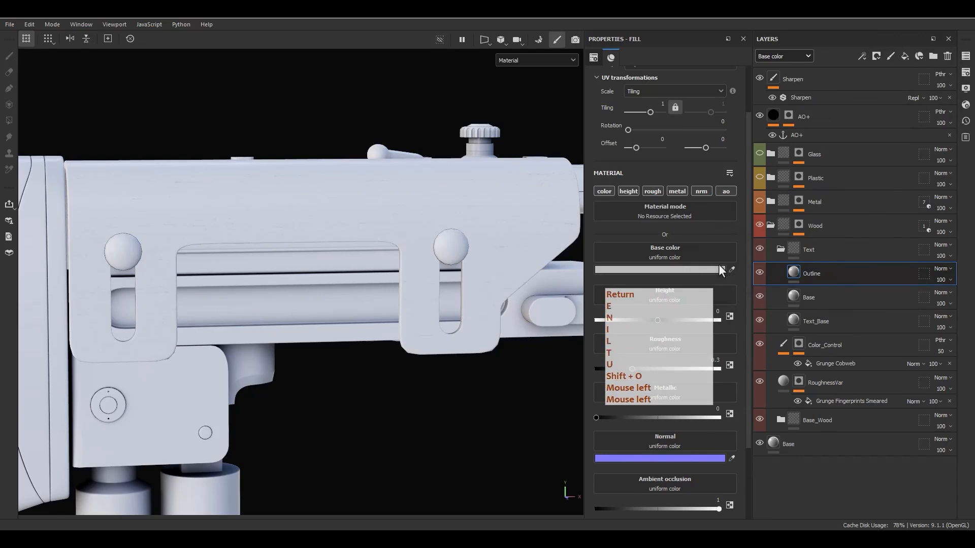
- Color-code the Text_Base layer orange and keep only its color channel active
key("F9")
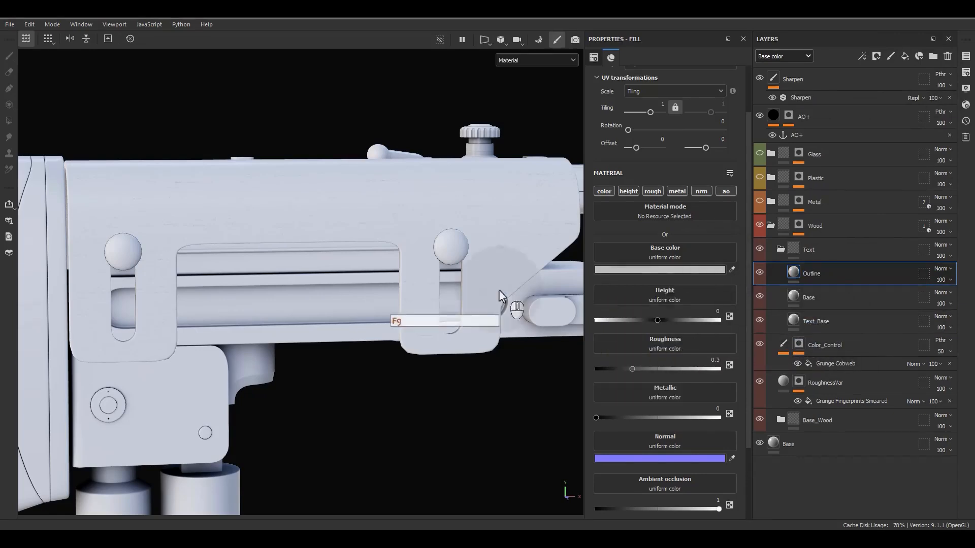
middle_click_drag(395, 272, 388, 254, "alt")
mouse_move(410, 264)
left_mouse_down("alt")
mouse_move(362, 242)
mouse_move(481, 267)
mouse_move(336, 262)
mouse_move(390, 270)
left_mouse_up("alt")
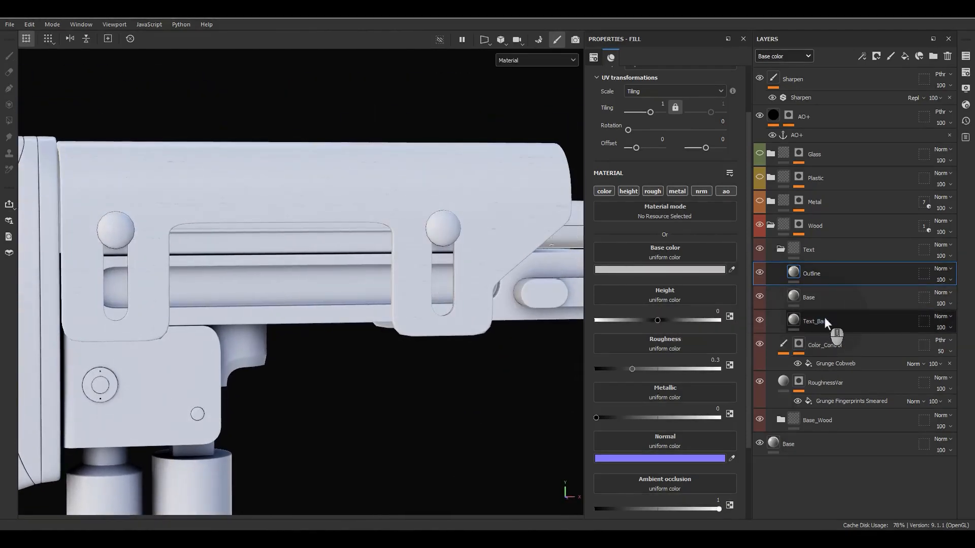
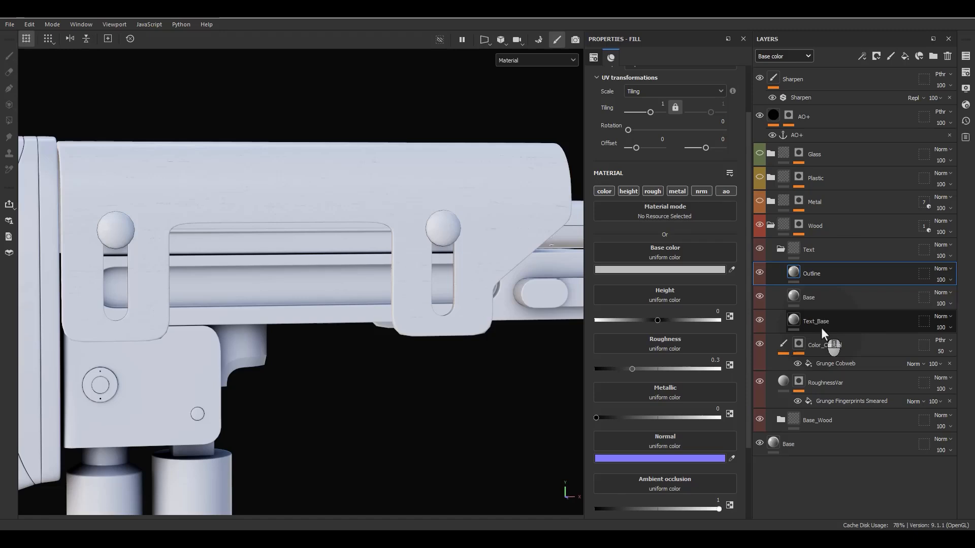
right_click(818, 316)
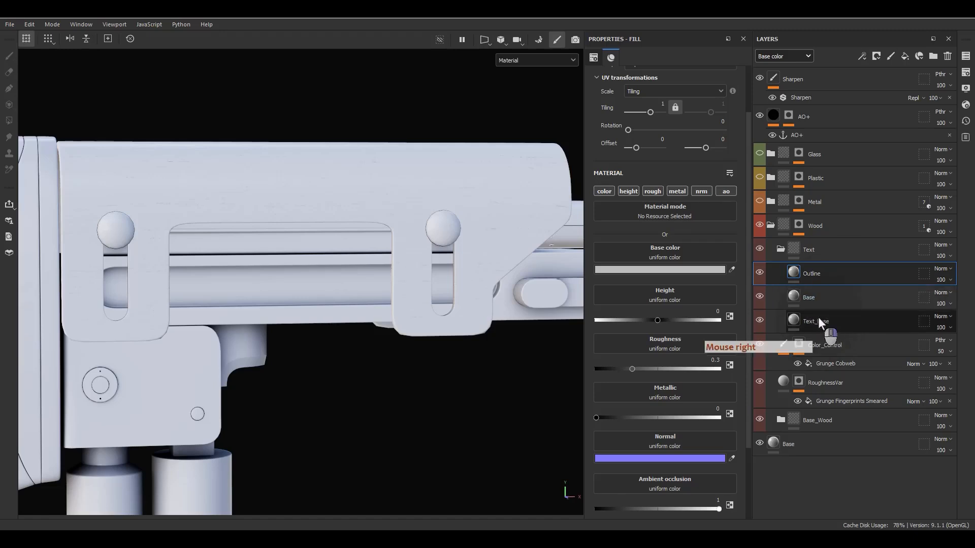
left_click(867, 286)
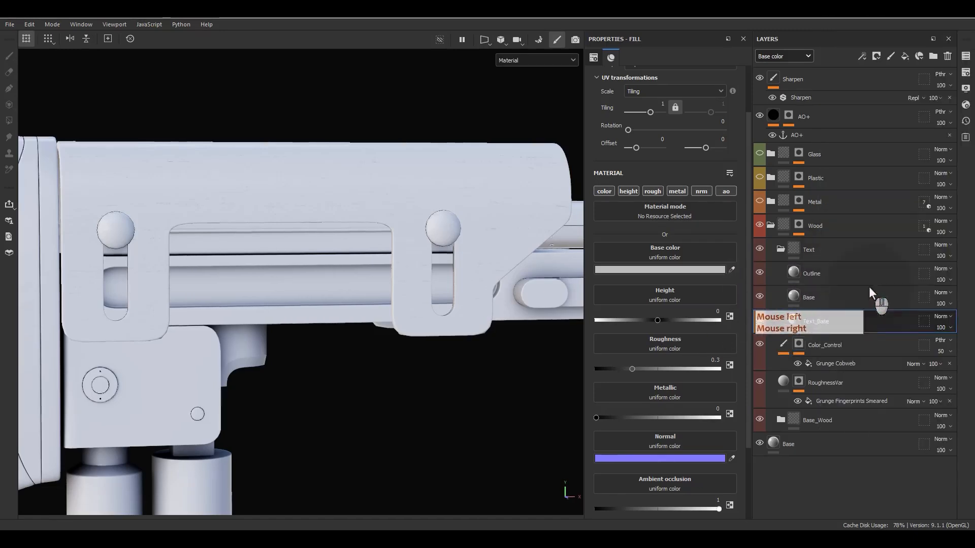
left_click(604, 190, "alt")
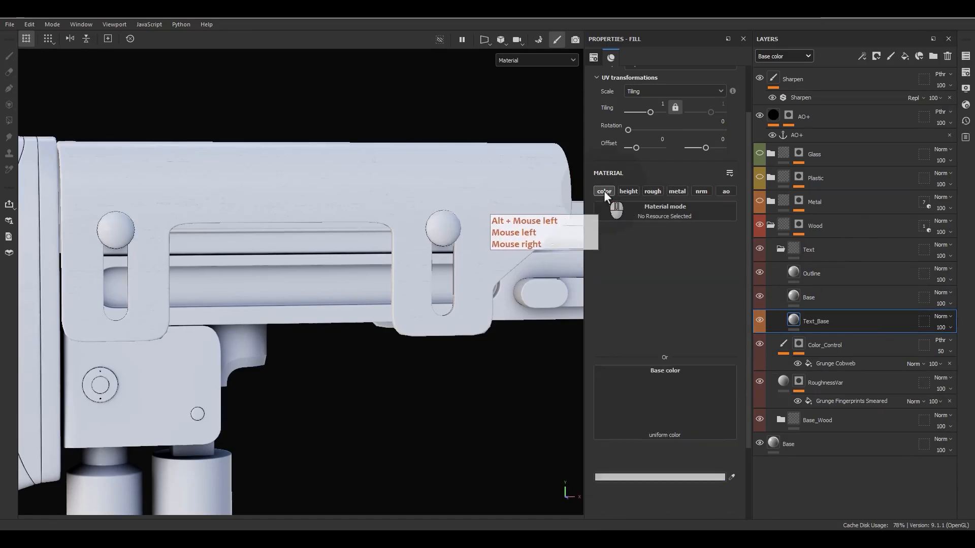
- Turn off the color channel on Text_Base and give the layer a black mask with an anchor point
left_click(605, 191)
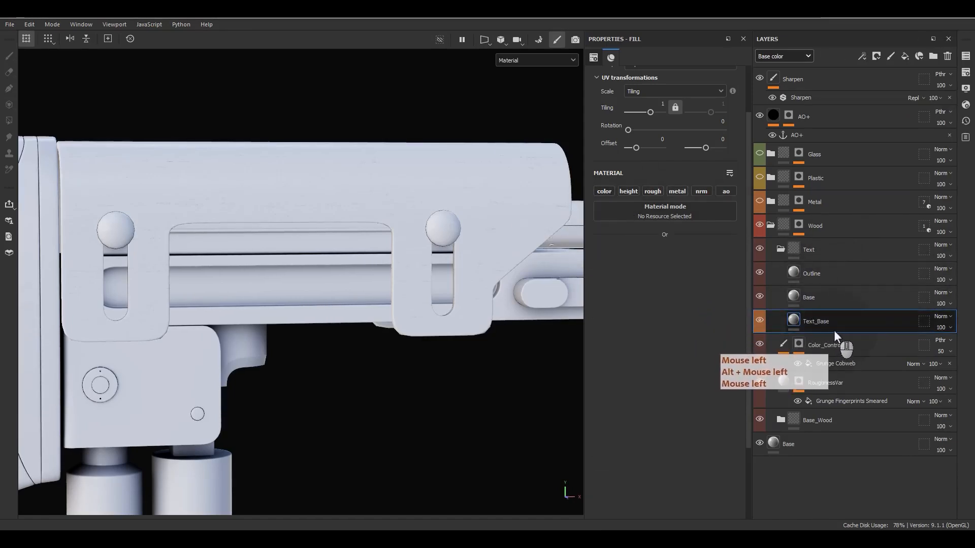
left_click(815, 300)
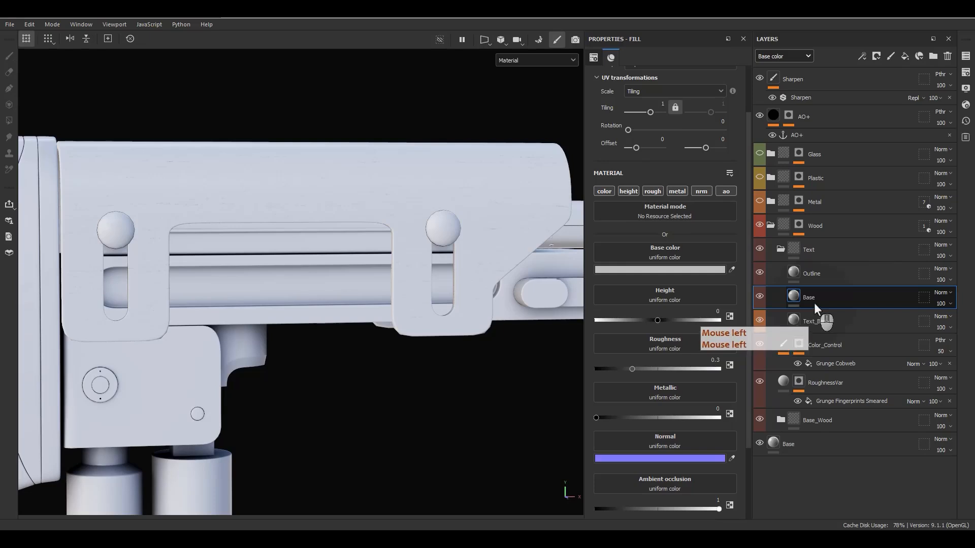
left_click(808, 319)
right_click(809, 318)
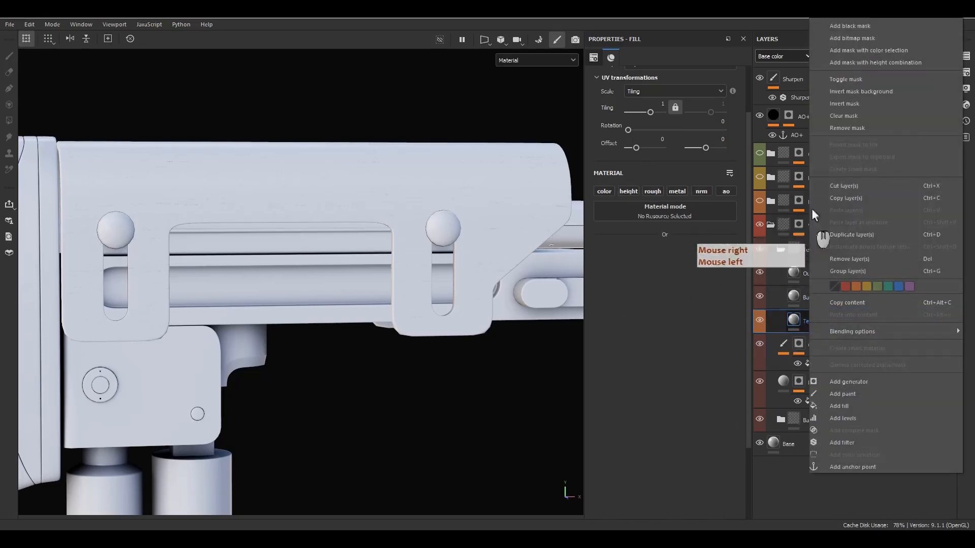
left_click(827, 25)
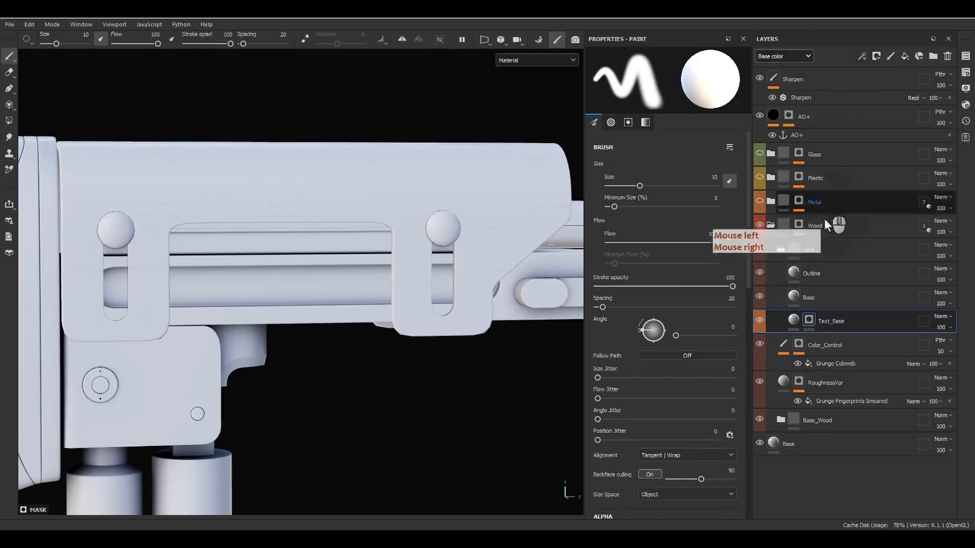
right_click(810, 323)
left_click(861, 417)
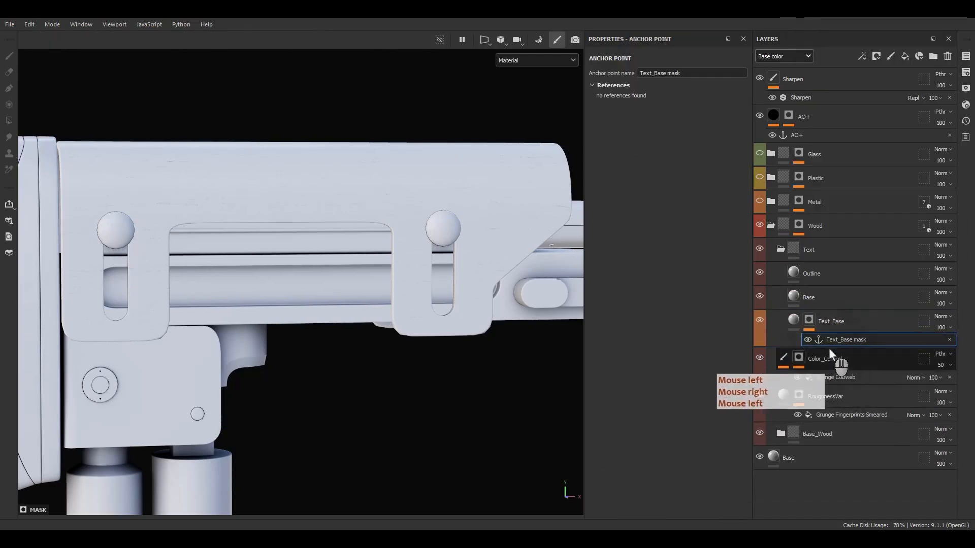
- Keep only the height and roughness channels active on the Text folder's Base layer and set its roughness to 0.8
left_click(802, 297)
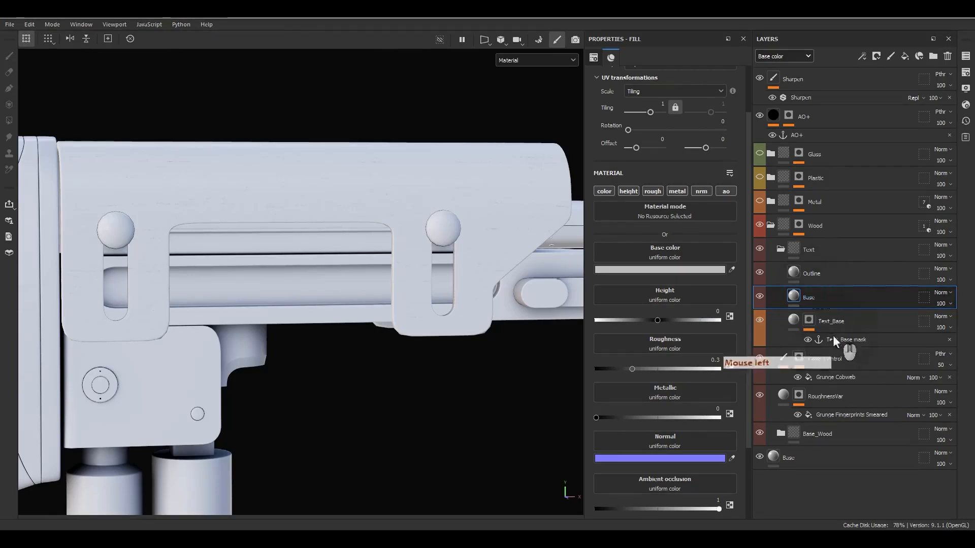
left_click(628, 194, "alt")
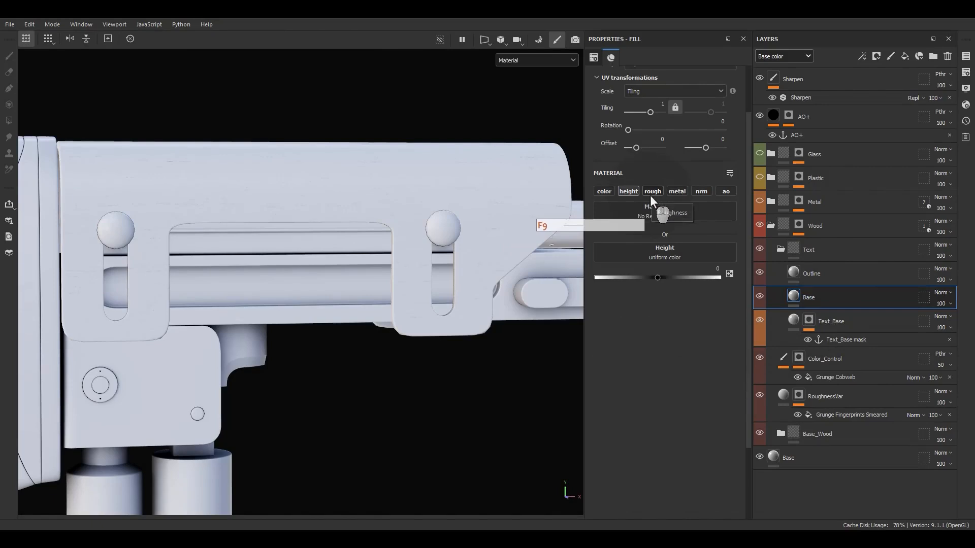
left_click(650, 195)
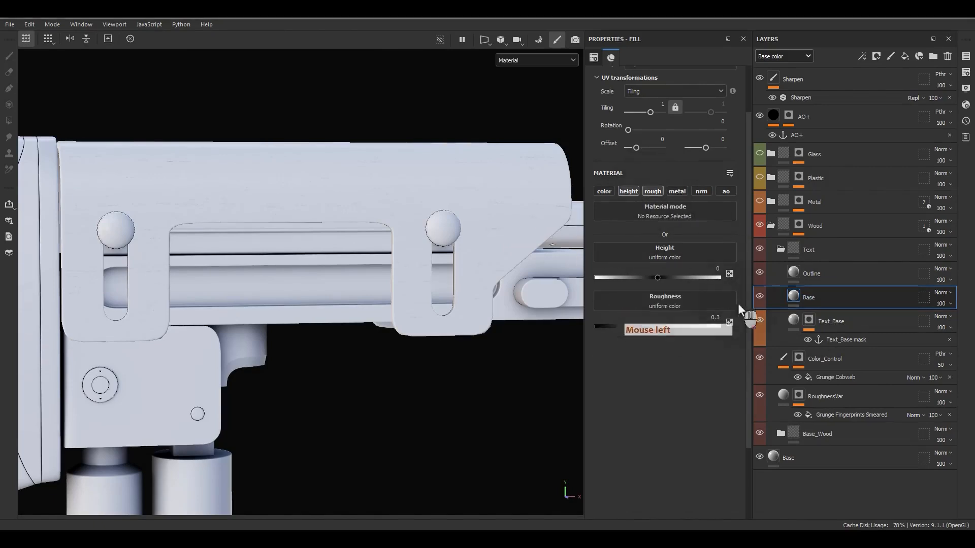
left_click(715, 318)
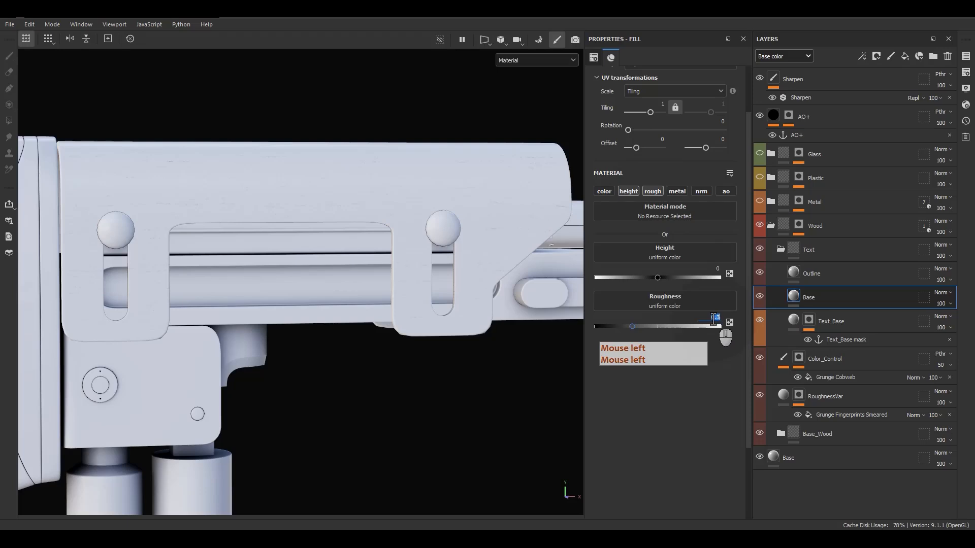
type("0.8")
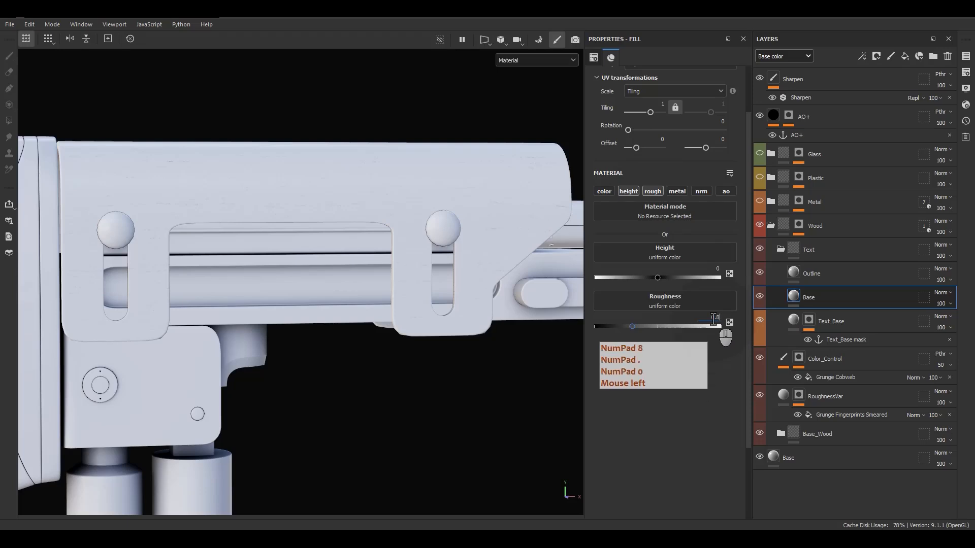
key("Return")
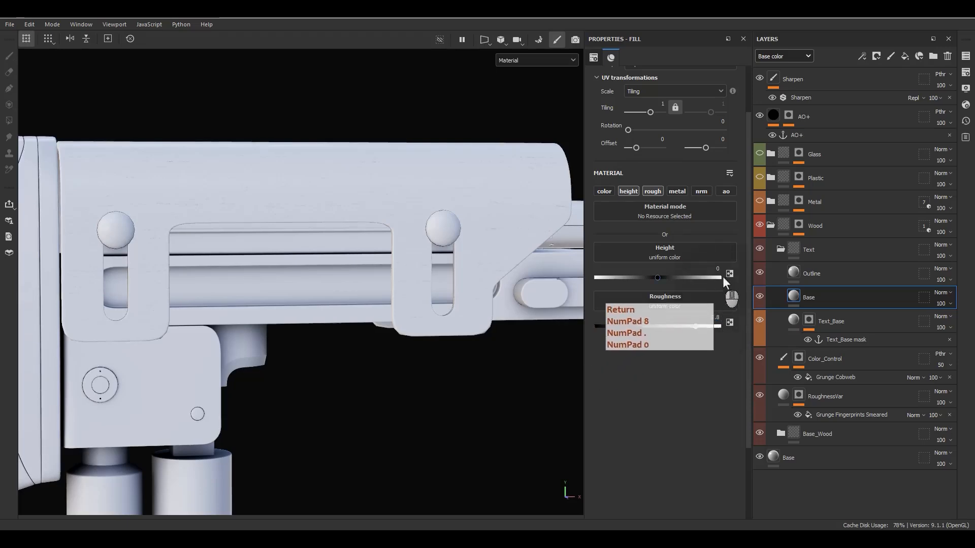
- Set the height of the Text folder's Base layer to -0.05
left_click(703, 268)
type("-")
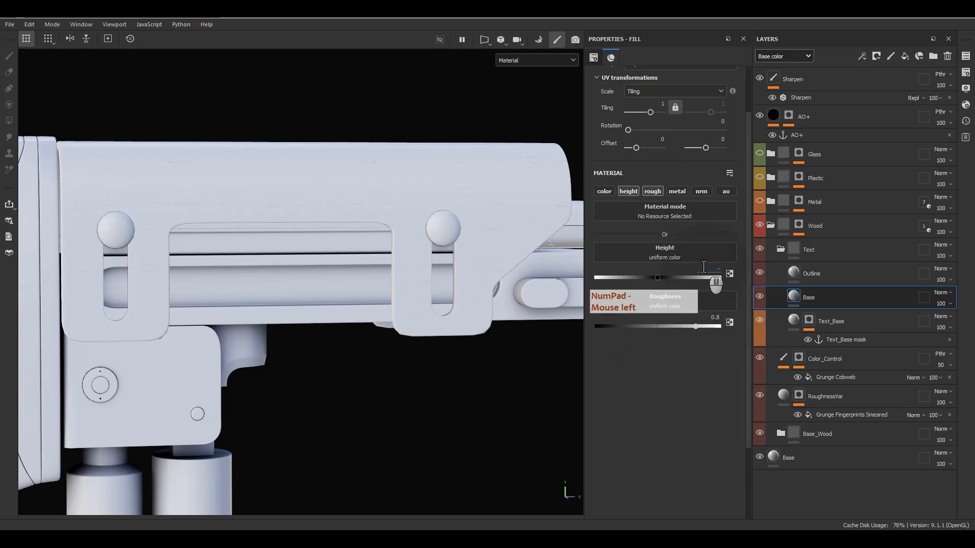
type("0")
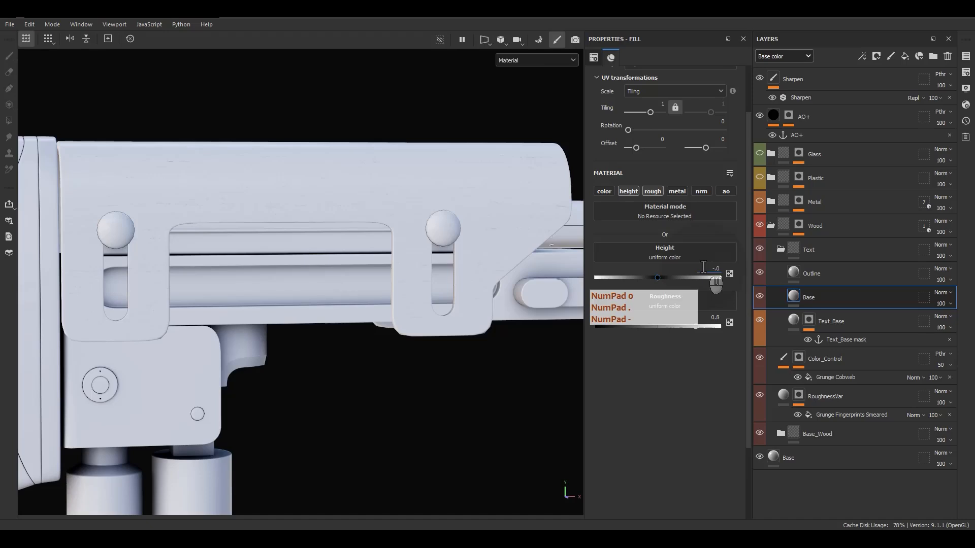
type(".05")
key("Return")
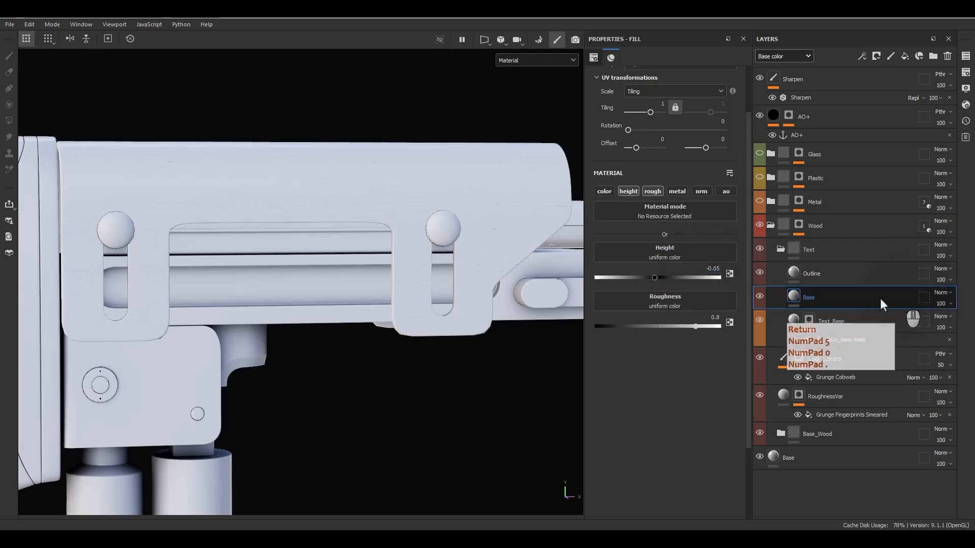
- Add a filter to the content of the Text folder's Base layer and assign HSL Perceptive to it
right_click(813, 298)
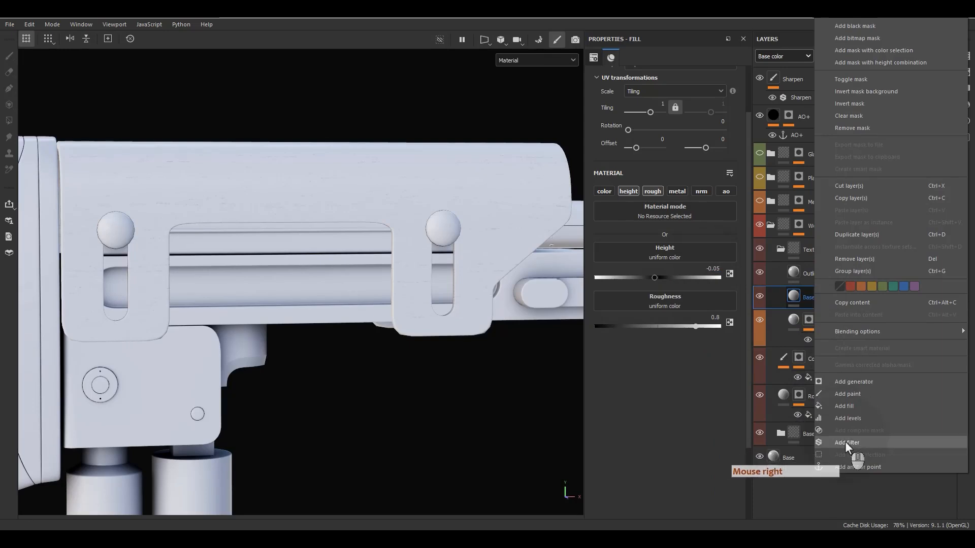
left_click(845, 442)
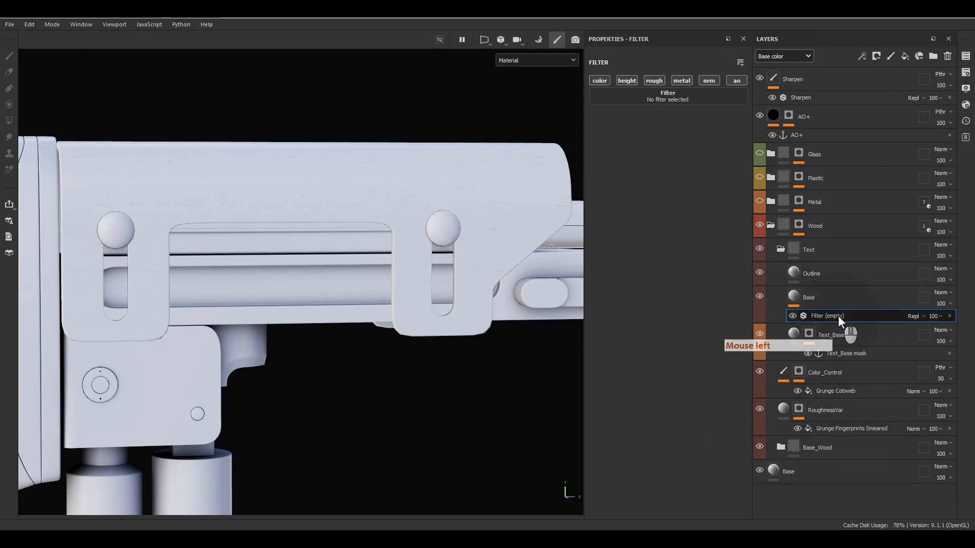
left_click(669, 97)
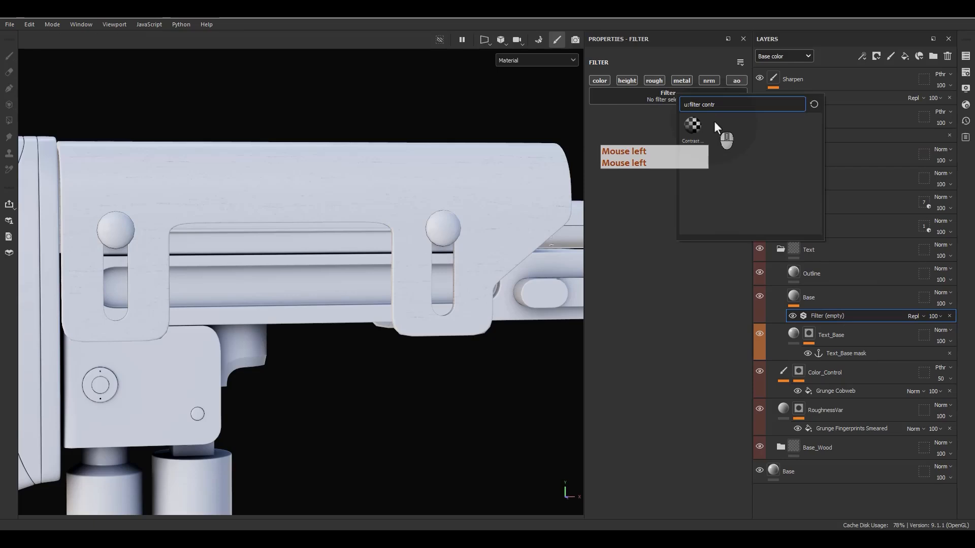
key("BackSpace")
key("BackSpace")
key("BackSpace")
key("BackSpace")
key("BackSpace")
type("hsl")
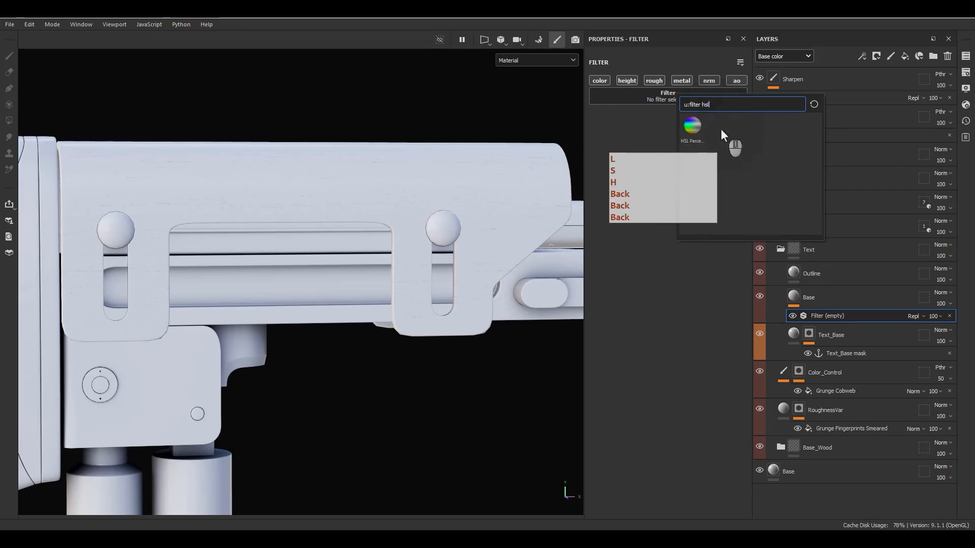
left_click(692, 126)
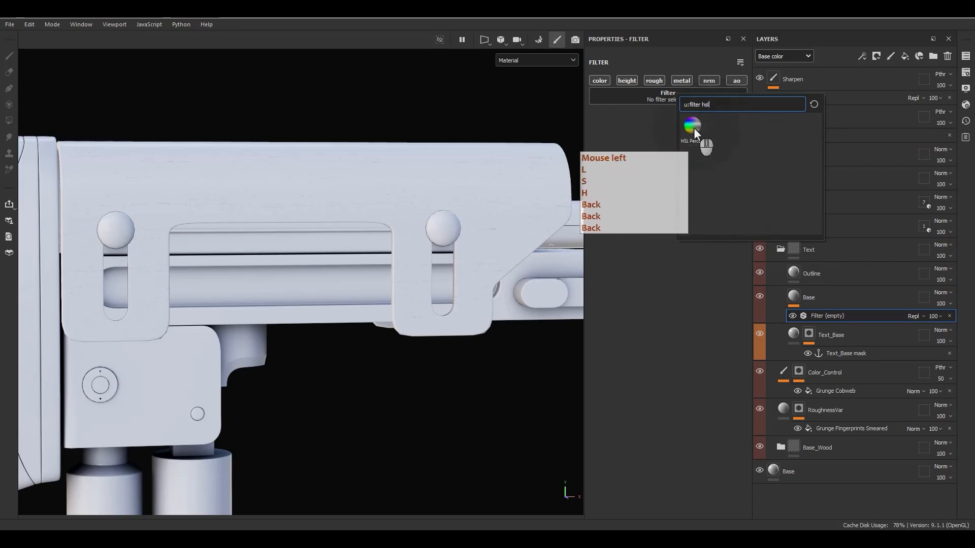
- Limit the HSL Perceptive filter to the color channel and set its lightness to 0.8
key("F9")
left_click(737, 198)
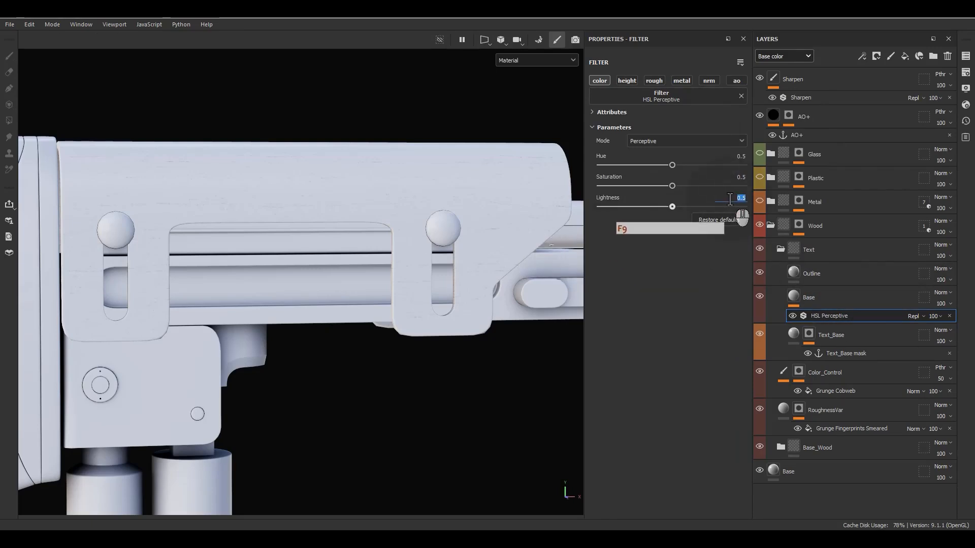
type(".8")
key("Return")
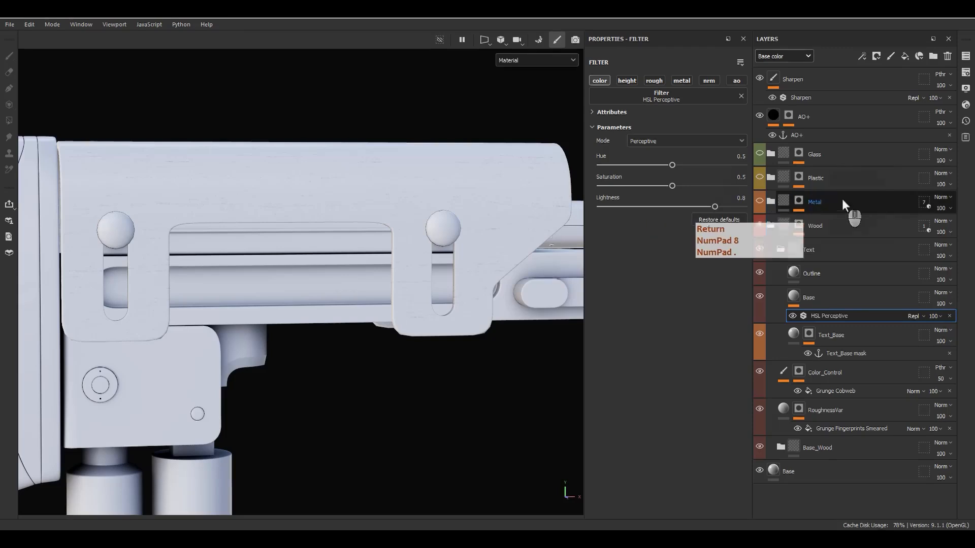
- Give the Text folder's Base layer a black mask and add an anchor point to that mask
left_click(869, 302)
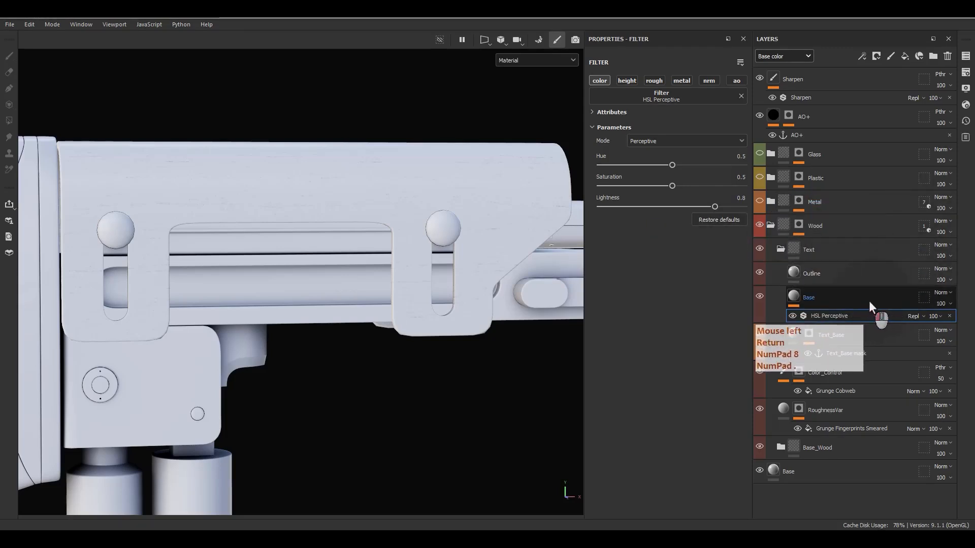
right_click(870, 301)
left_click(856, 23)
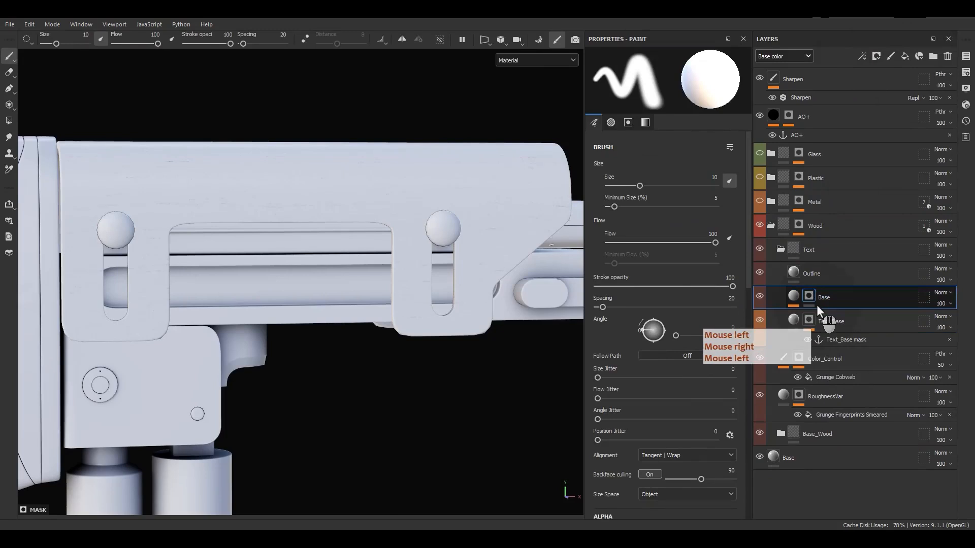
left_click(814, 294)
right_click(815, 297)
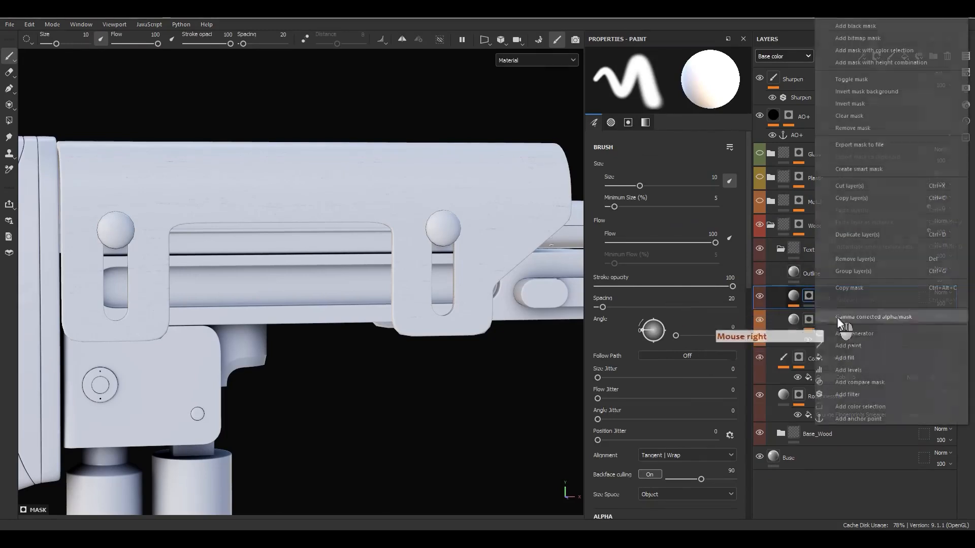
left_click(844, 415)
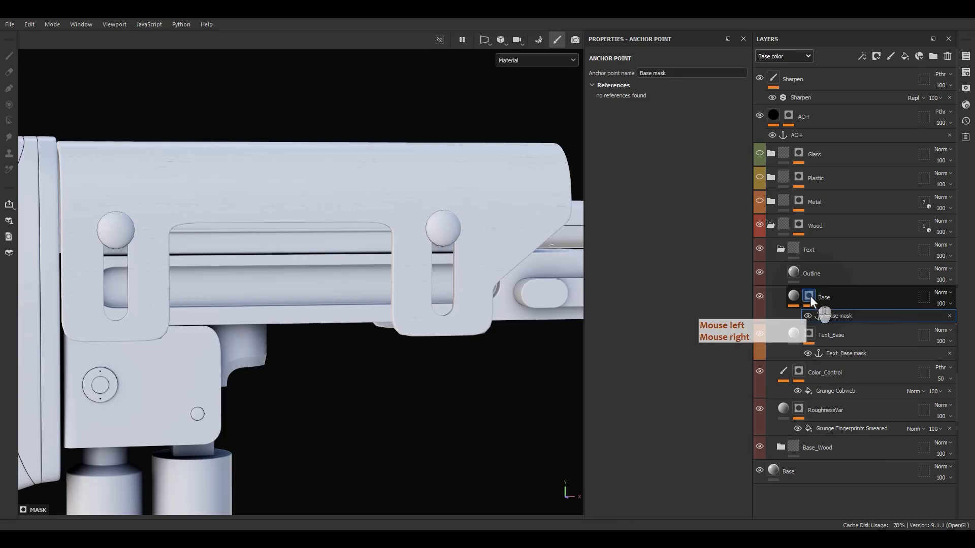
left_click(797, 295)
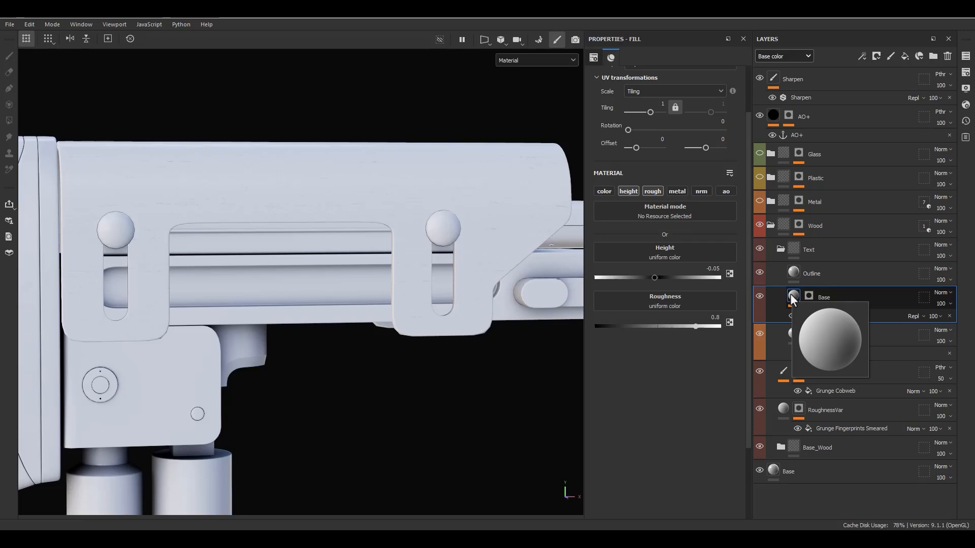
- Add a black mask to the Outline layer in the Text folder
left_click(824, 277)
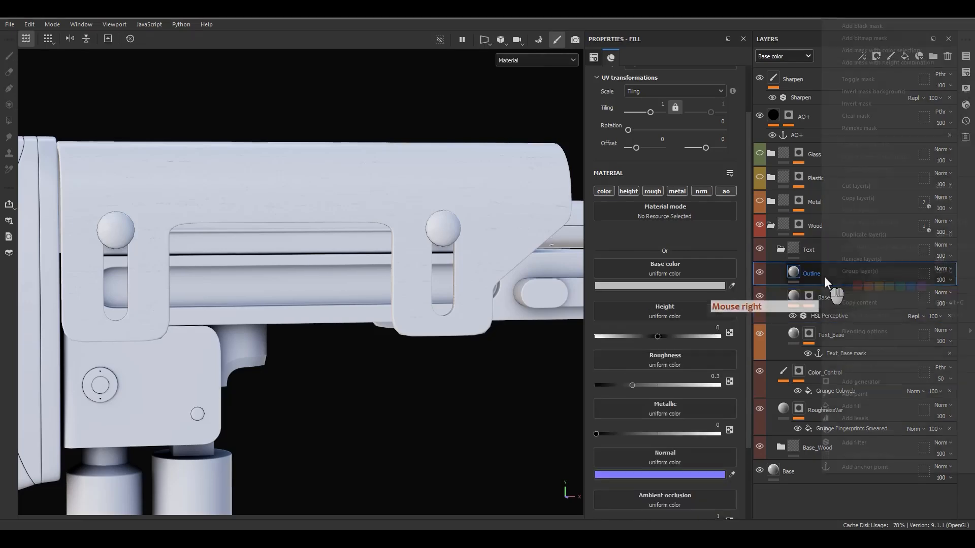
right_click(824, 276)
left_click(861, 19)
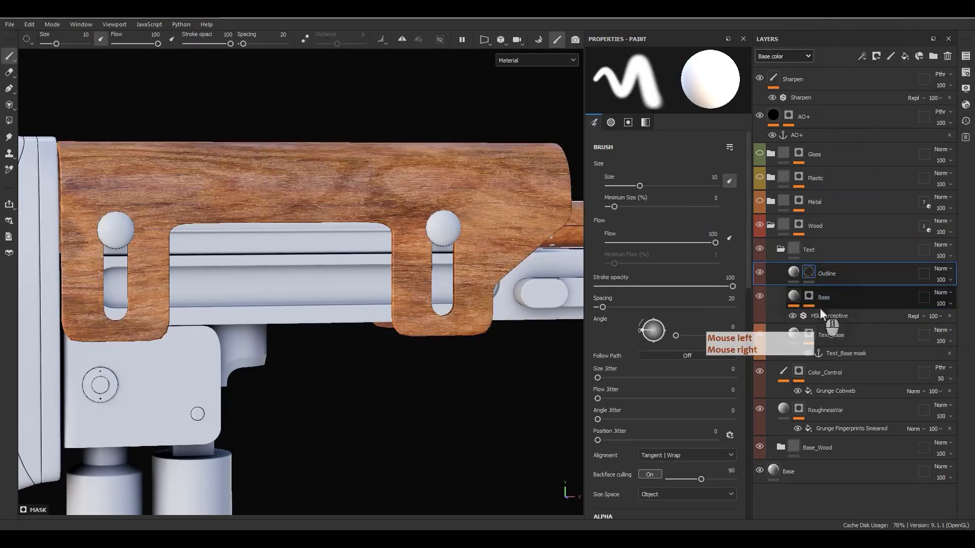
- Add a fill effect to the Outline mask and use the Base mask anchor point as its grayscale source
right_click(819, 281)
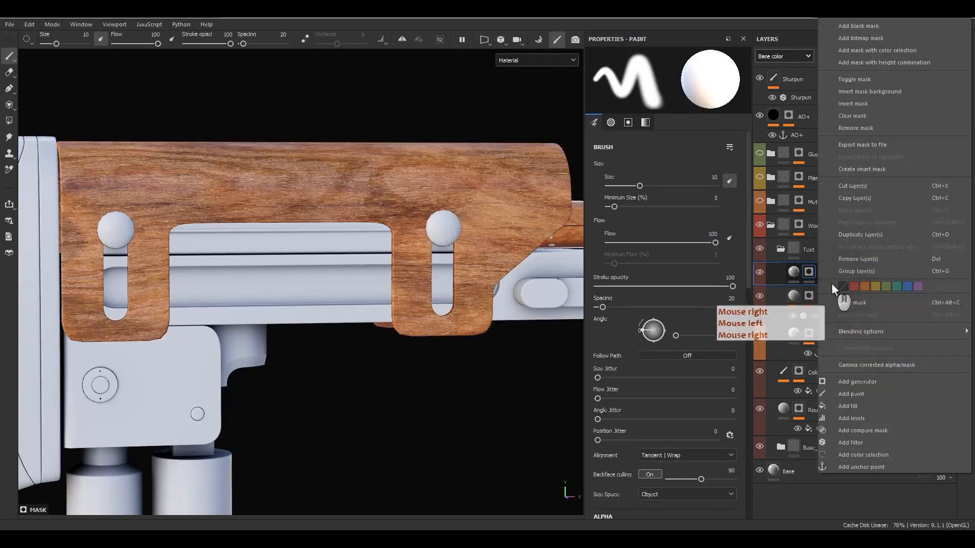
left_click(838, 406)
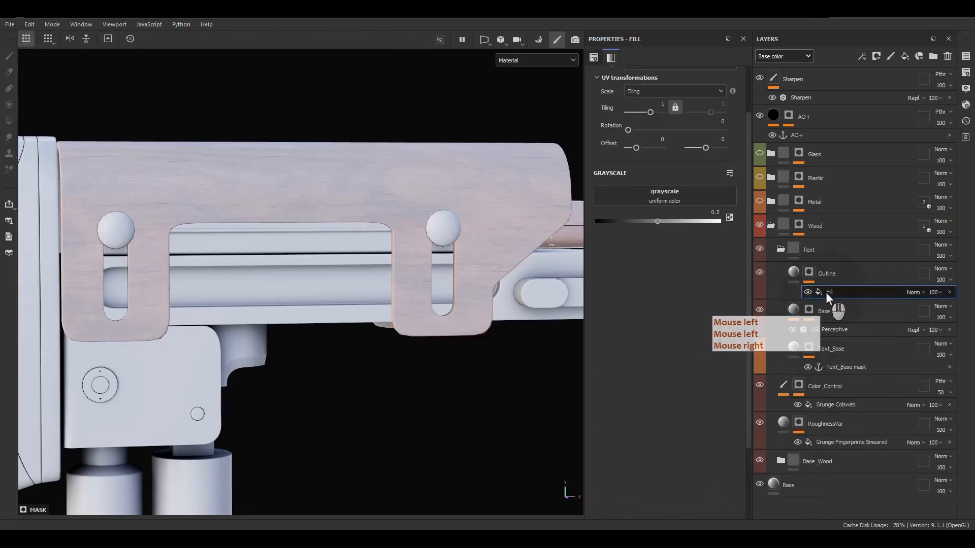
left_click(674, 193)
left_click(744, 197)
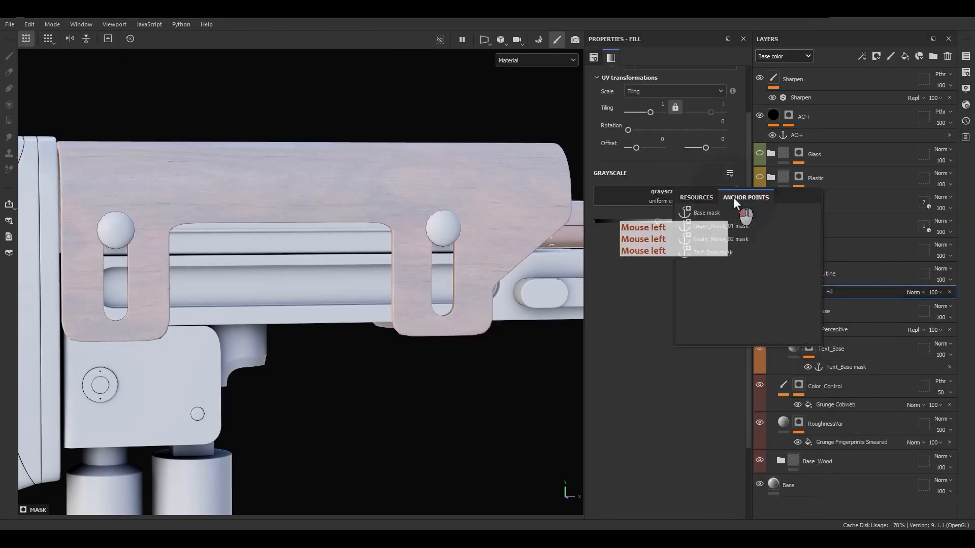
left_click(705, 214)
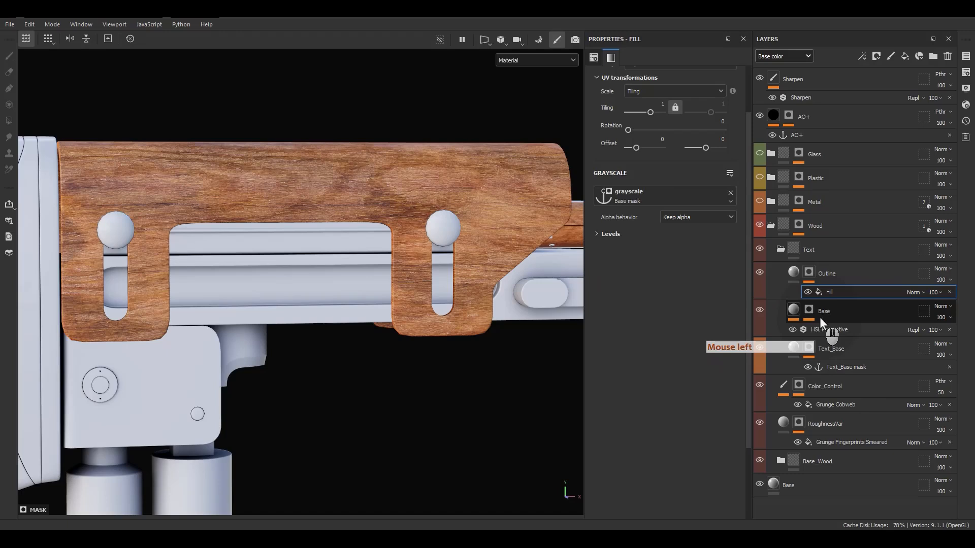
- Duplicate the fill effect in the Outline mask and set the upper copy's blending mode to Subtract
left_click(827, 291)
key("ctrl+d")
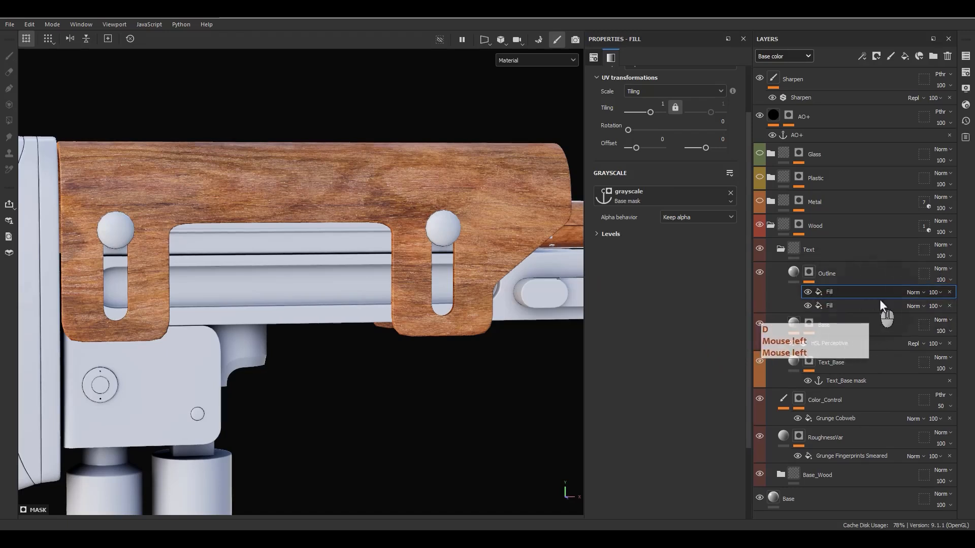
left_click(913, 294)
left_click(879, 217)
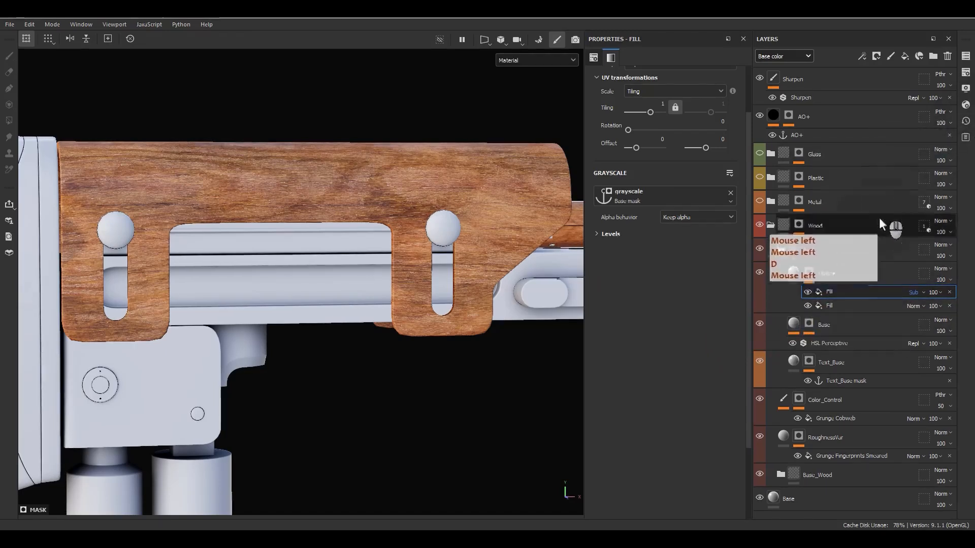
- Add a Blur filter between the two fill effects in the Outline layer's mask
left_click(831, 304)
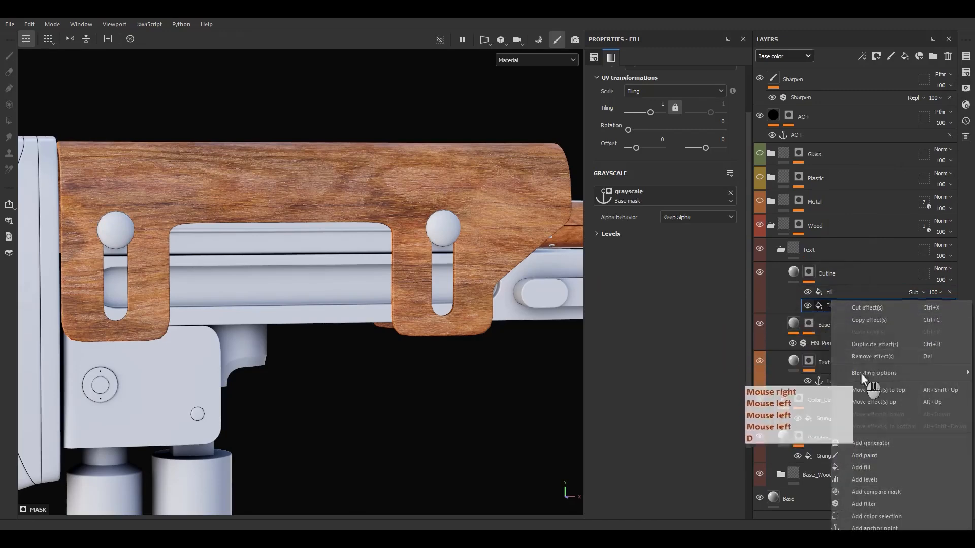
left_click(855, 505)
left_click(668, 84)
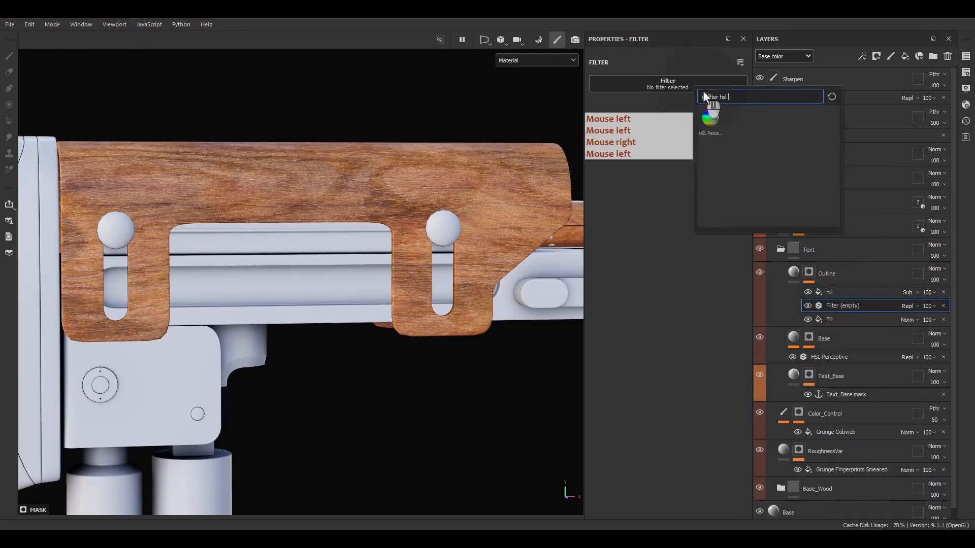
double_click(723, 97)
type("blu")
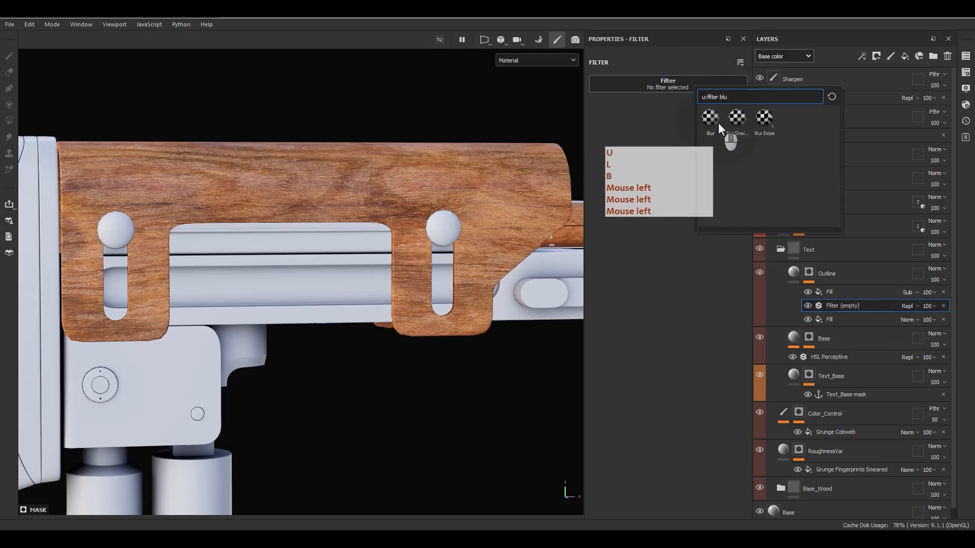
left_click(717, 124)
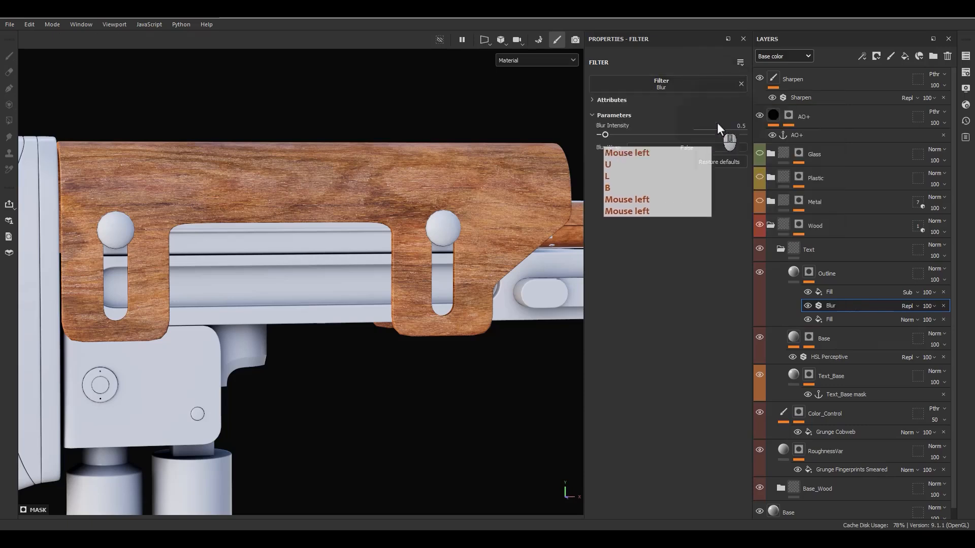
- Set the Outline layer's height to 0.05
left_click(791, 271)
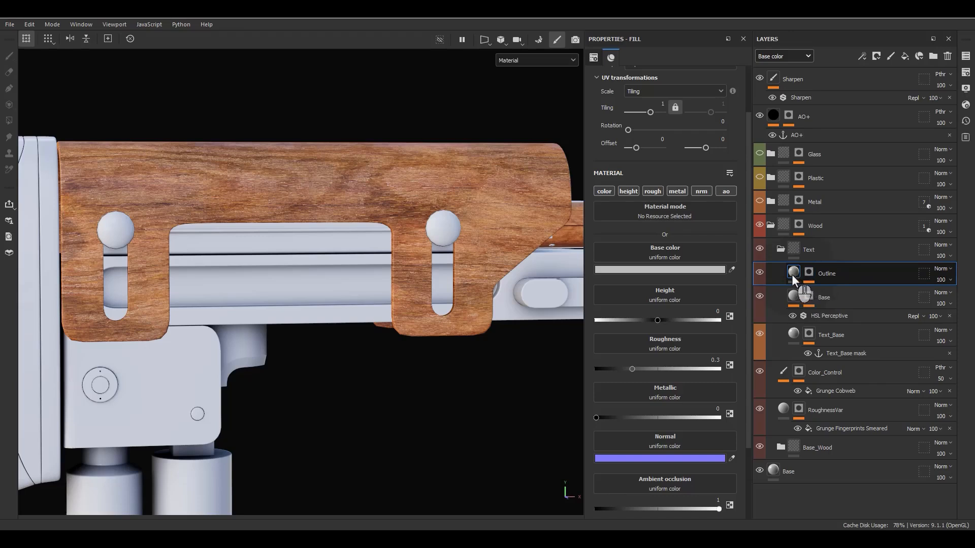
mouse_move(794, 277)
key("F9")
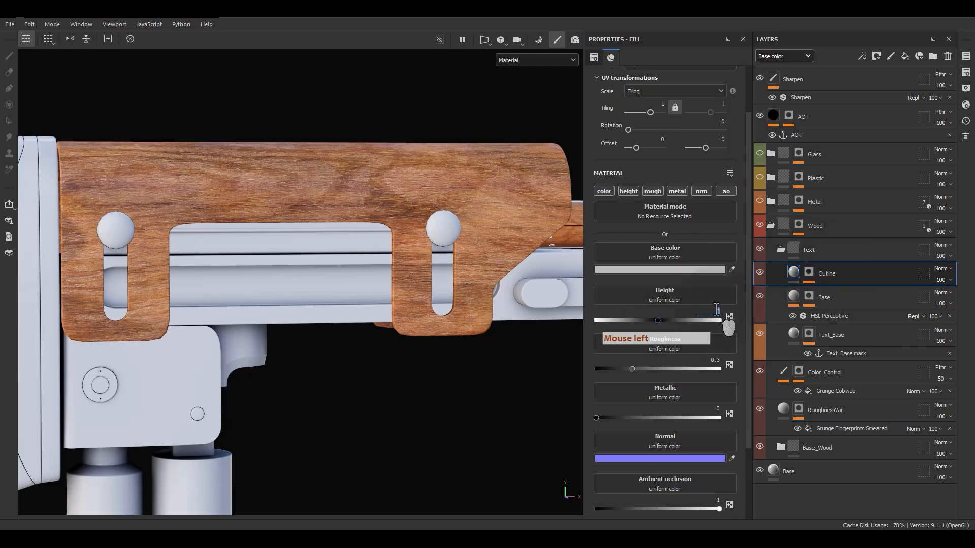
type(".05")
key("Return")
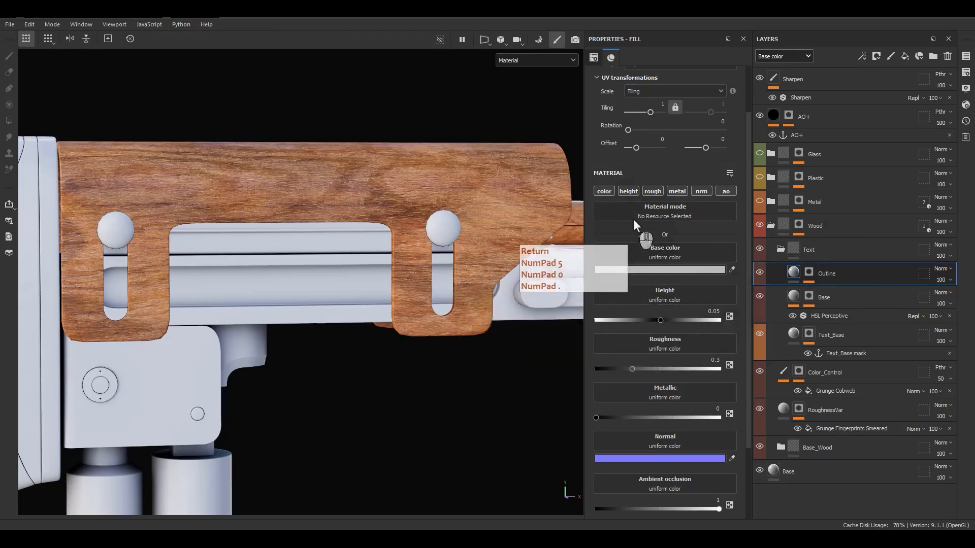
- Limit the Outline layer to the height and roughness channels, and set its roughness to 0.5
key("alt")
left_click(635, 191, "alt")
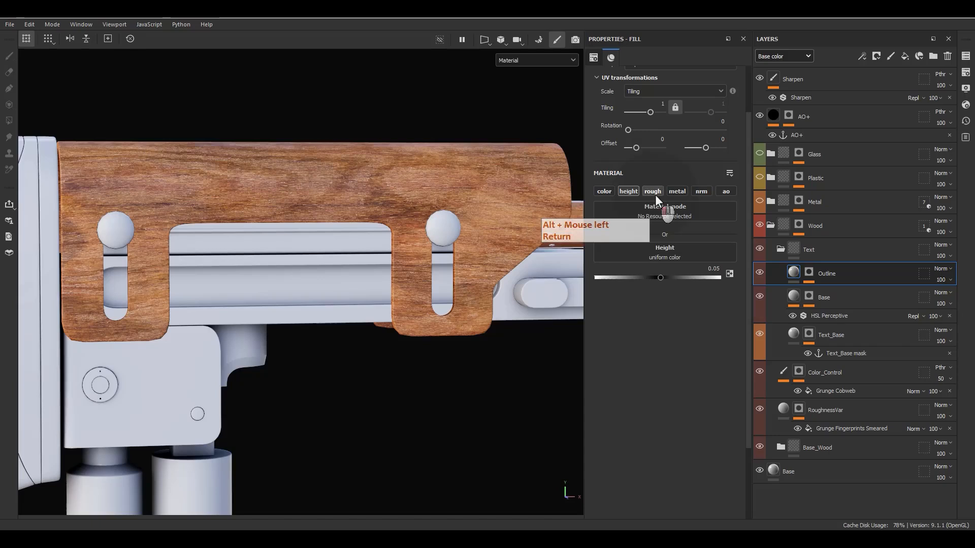
left_click(654, 193)
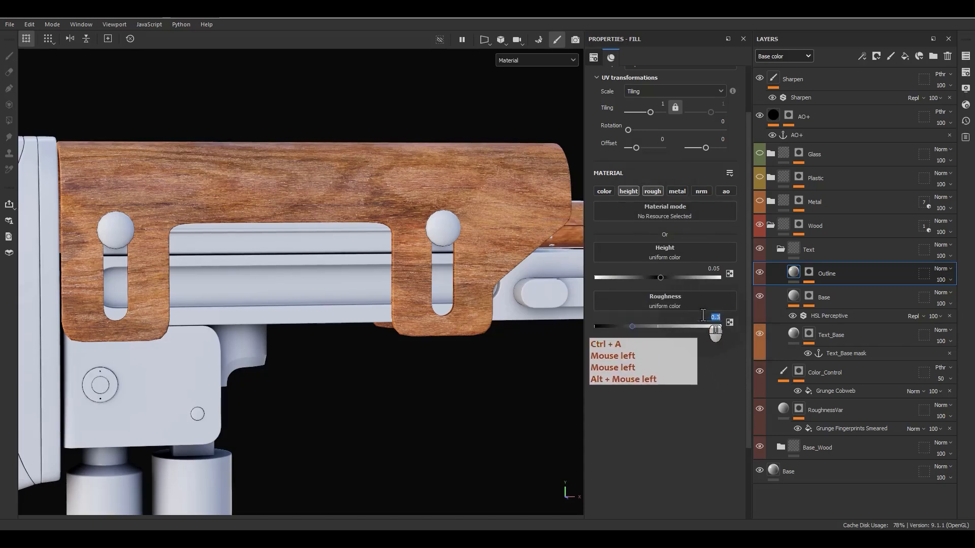
type(".5")
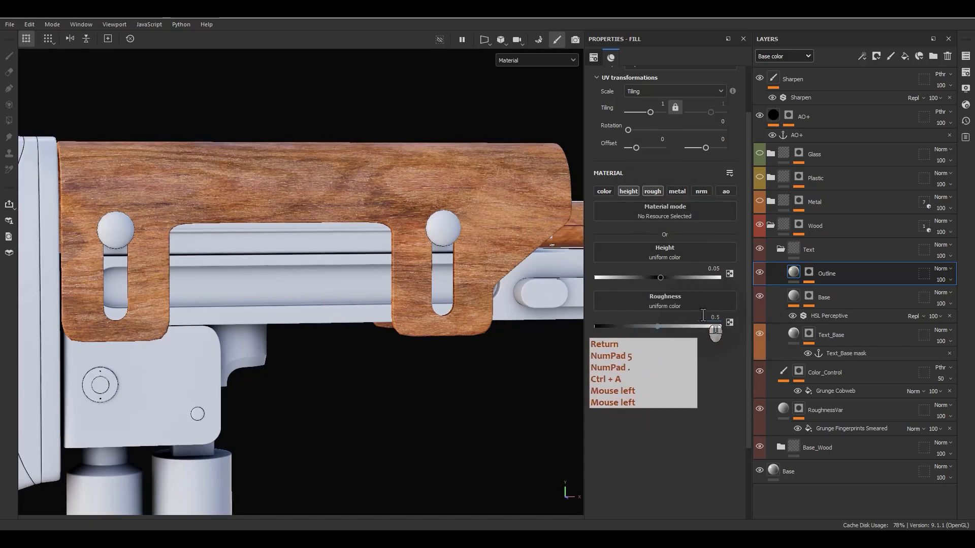
- Enable the Outline layer's color channel and set its base color to white
left_click(607, 192)
left_click(648, 270)
left_click(703, 373)
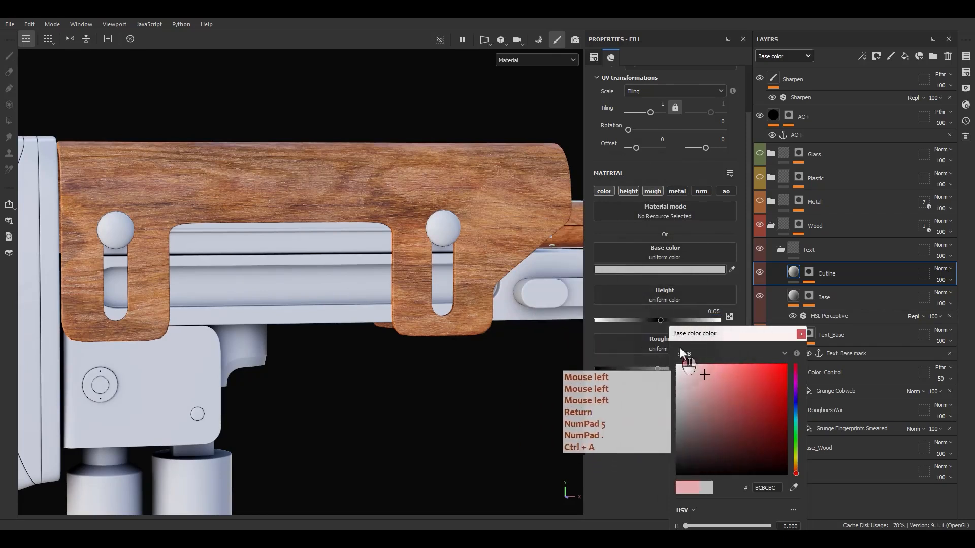
left_click(679, 367)
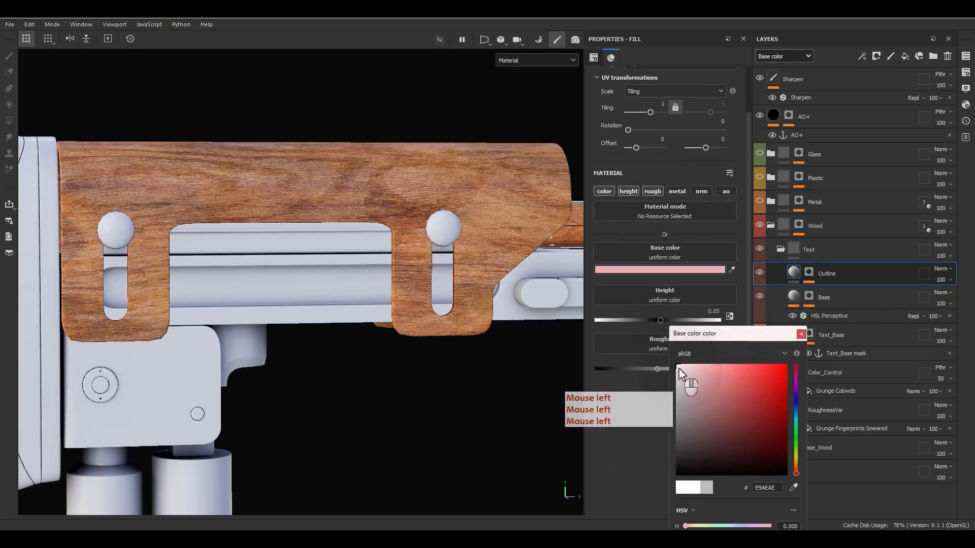
left_click(801, 334)
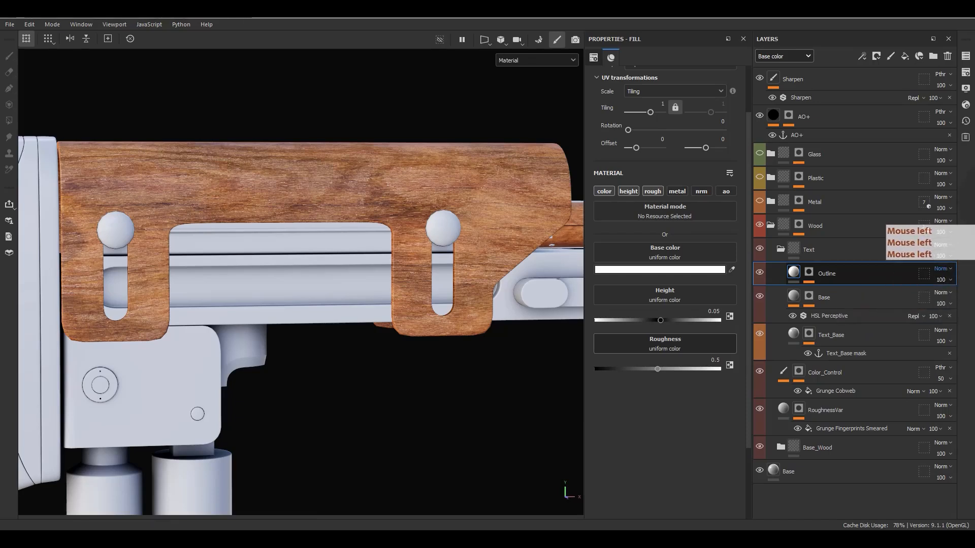
- Set the Outline layer's blending mode to Soft light
left_click(974, 201)
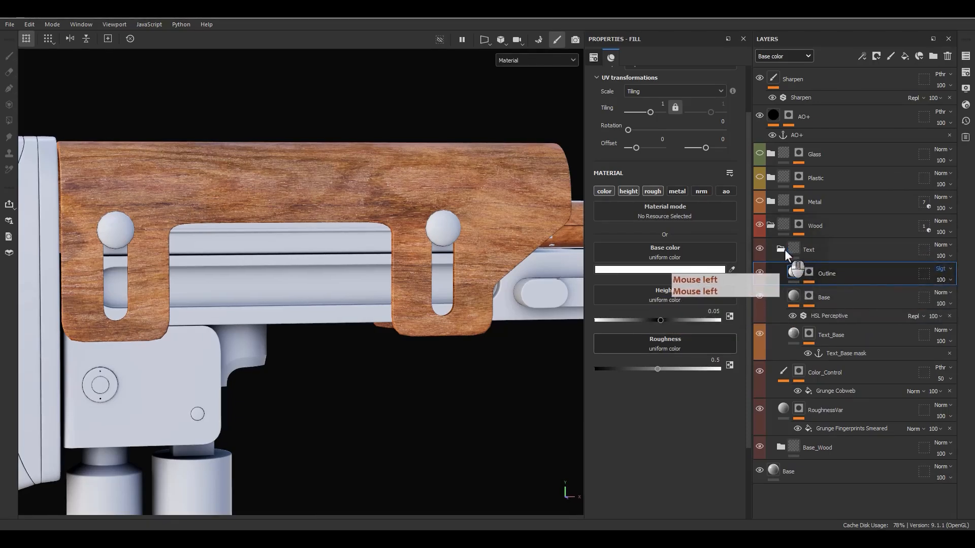
left_click(779, 249)
left_click(781, 249)
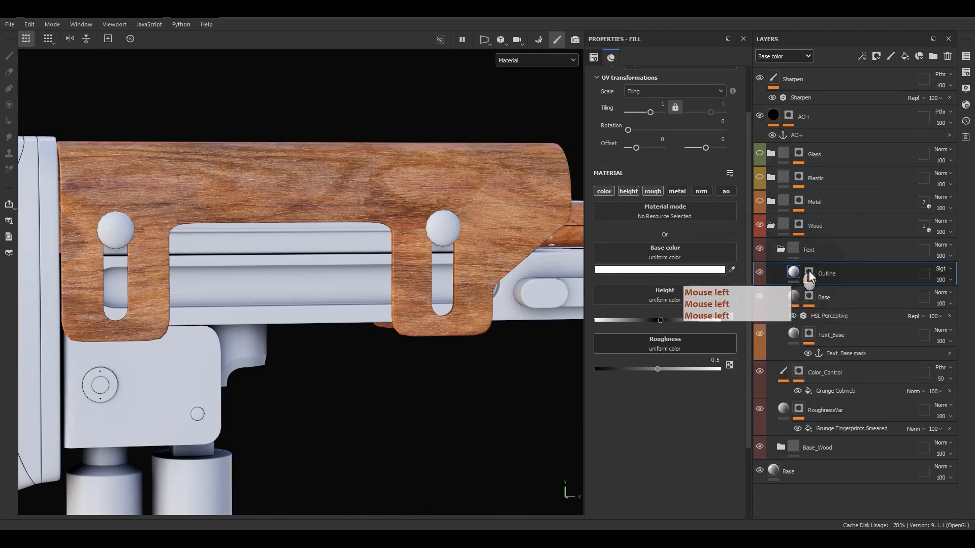
- Add a paint effect and place it in the Base layer's mask below the Base mask anchor point
right_click(834, 354)
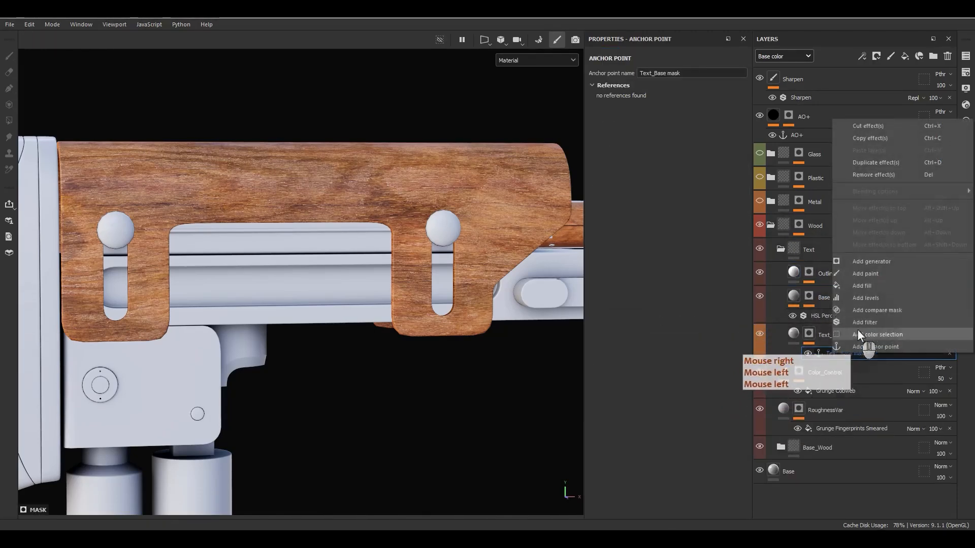
left_click(860, 274)
left_click_drag(830, 356, 839, 371)
right_click_drag(440, 226, 396, 238, "ctrl")
left_click(810, 296)
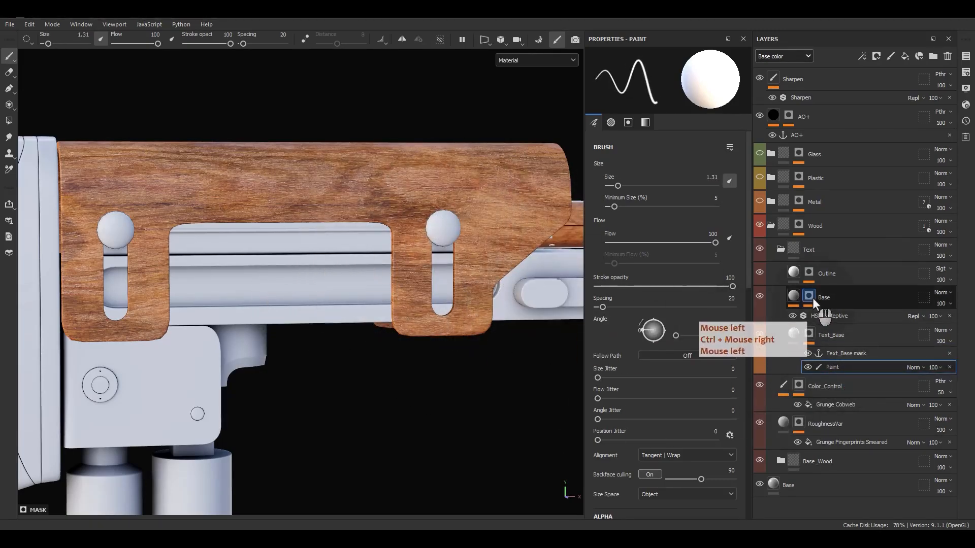
mouse_move(828, 369)
left_mouse_down()
mouse_move(858, 344)
mouse_move(831, 318)
mouse_move(820, 324)
left_mouse_up()
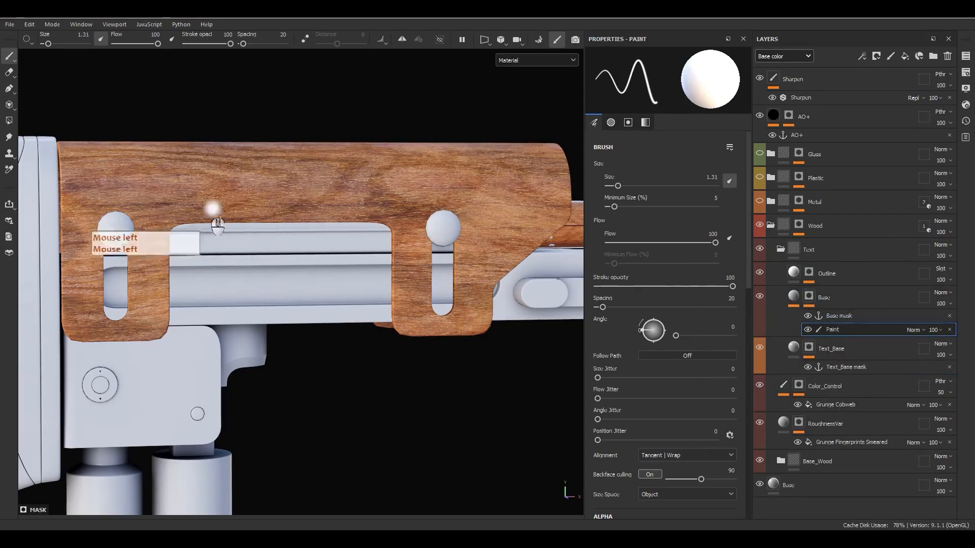
- Paint a long horizontal test stroke on the Base mask along the wood above the stock's cutout
mouse_move(212, 208)
left_mouse_down()
mouse_move(157, 195)
mouse_move(299, 200)
mouse_move(304, 191)
left_mouse_up()
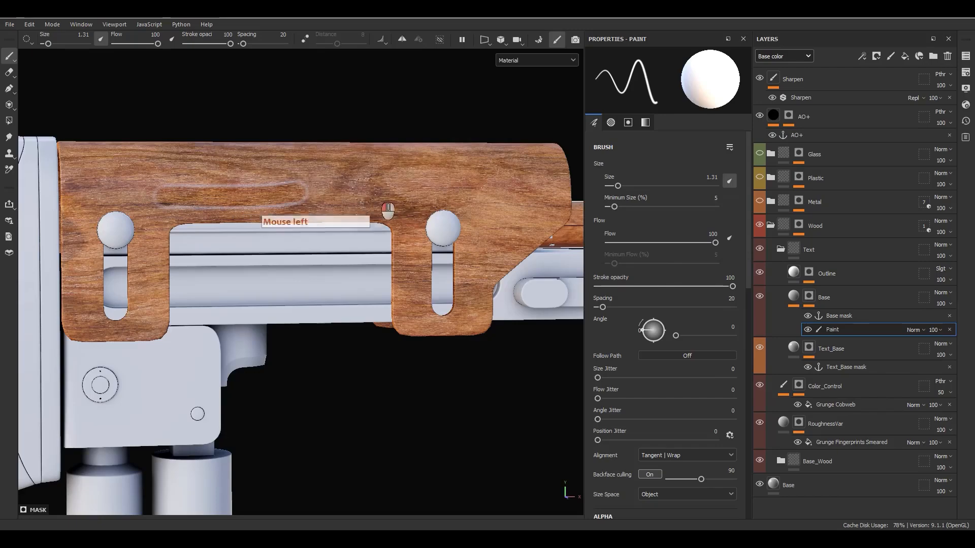
left_click_drag(388, 208, 469, 209)
scroll(292, 190, "up", 4)
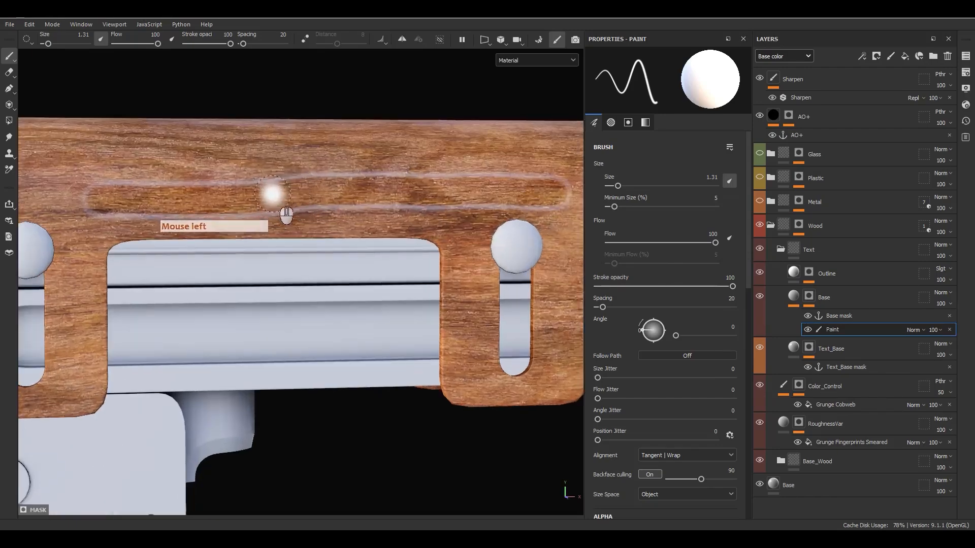
left_click_drag(272, 194, 318, 202, "alt")
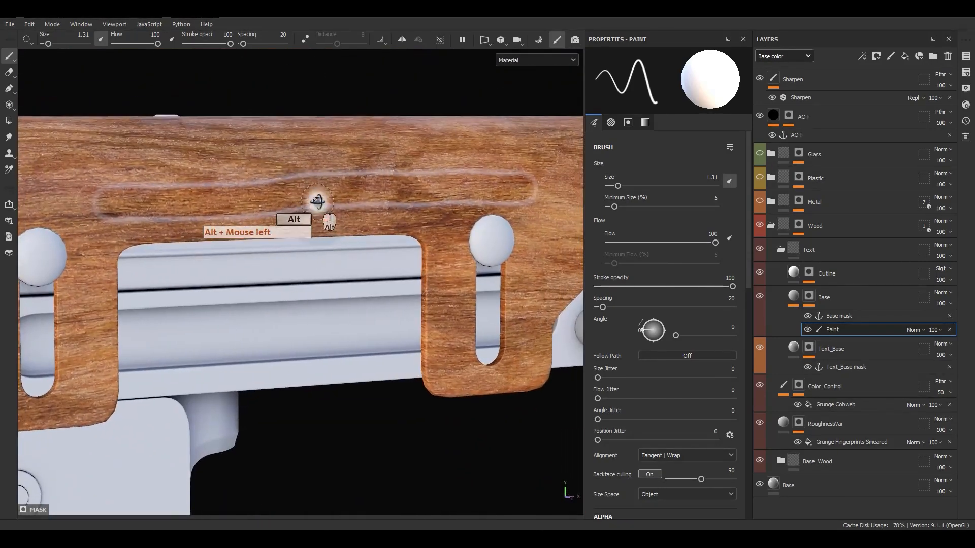
middle_click_drag(318, 202, 344, 229, "alt")
left_click_drag(344, 228, 406, 256, "alt")
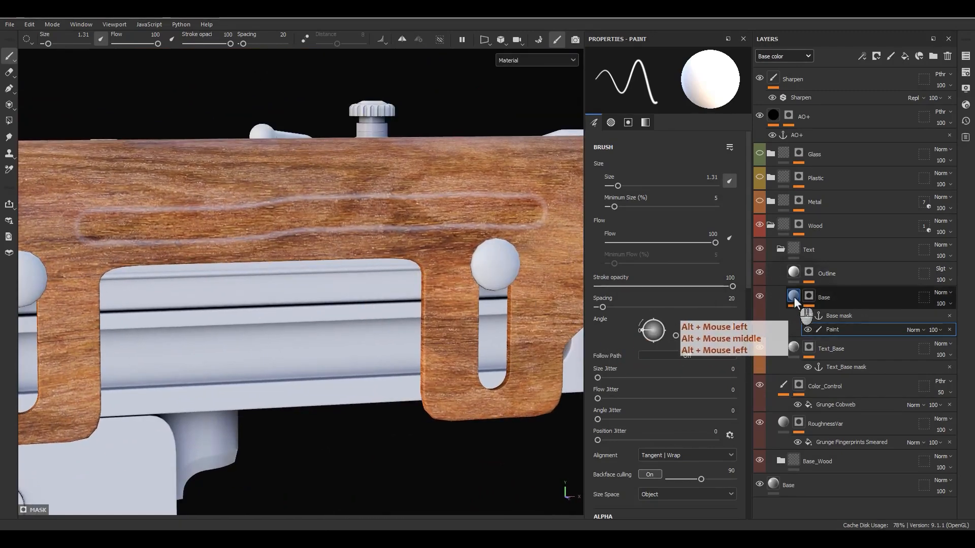
- Set the Text folder's blending mode to Passthrough
mouse_move(793, 296)
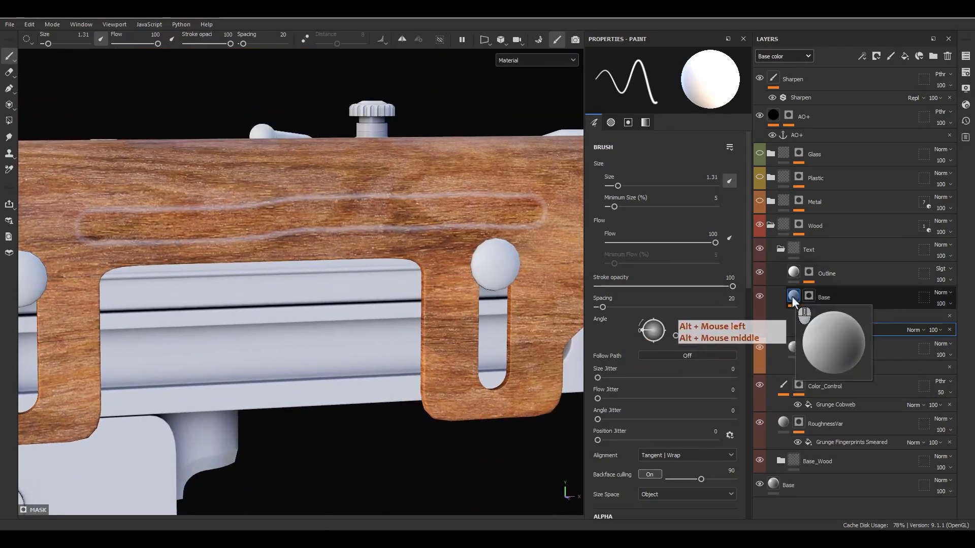
left_click(945, 244)
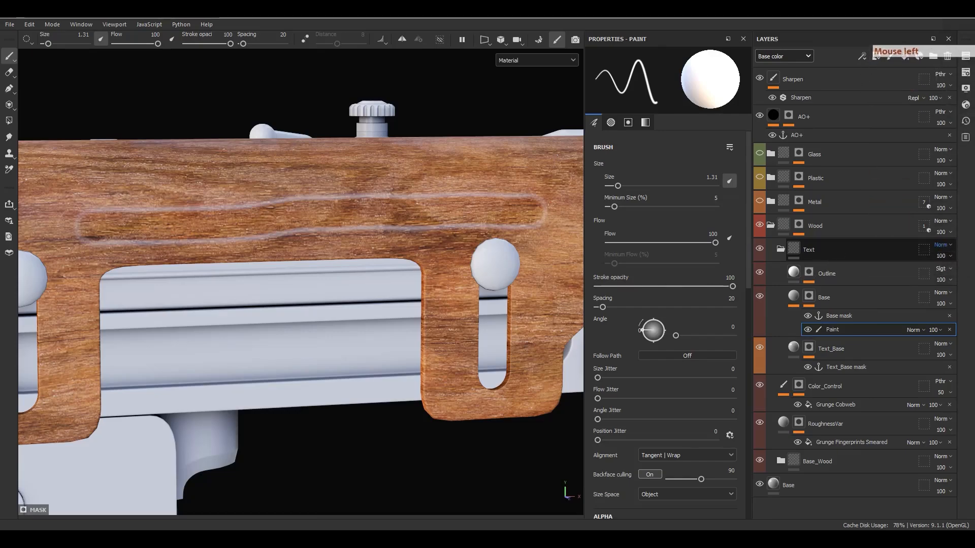
left_click_drag(315, 279, 840, 389, "alt")
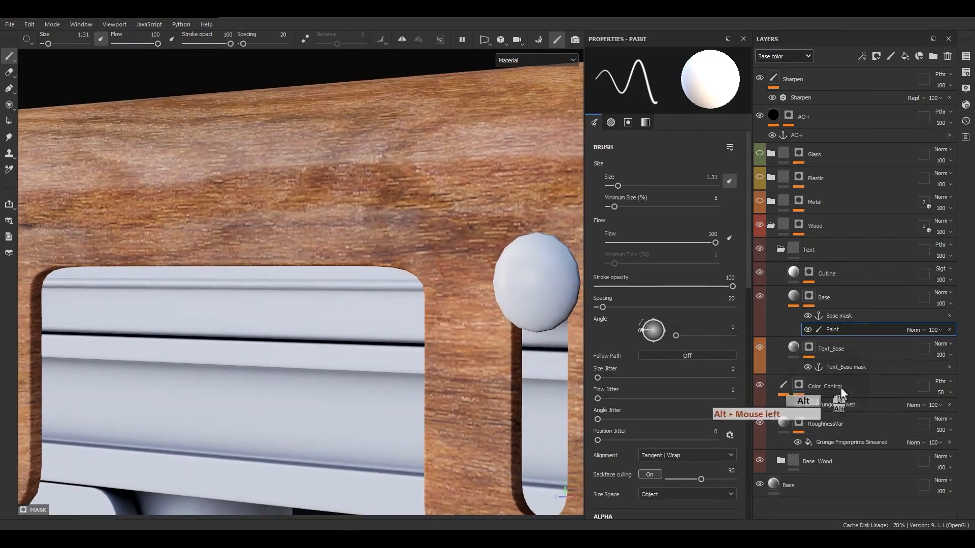
- Try a higher lightness in the Base layer's HSL Perceptive filter and undo the change
left_click(793, 299)
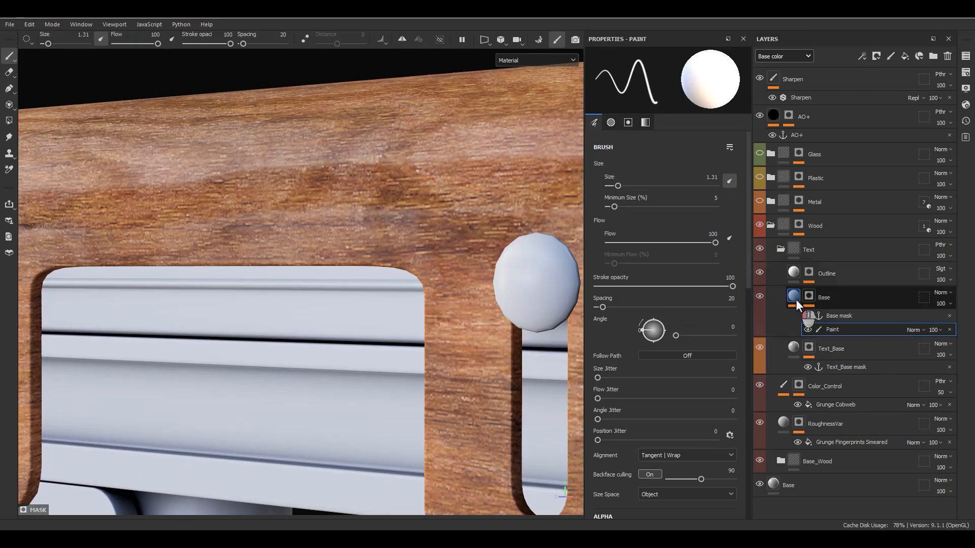
left_click(795, 300)
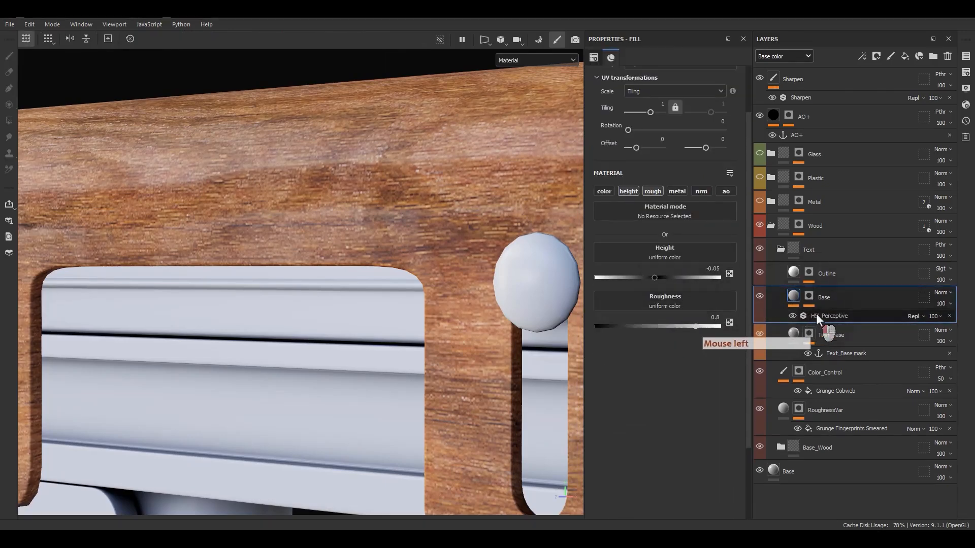
left_click(817, 314)
left_click_drag(714, 208, 739, 233)
key("ctrl+z")
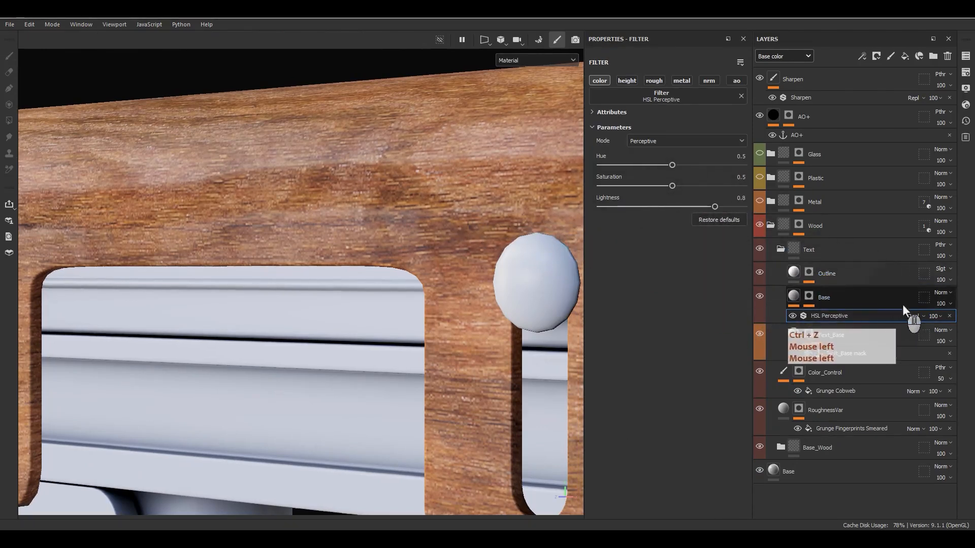
- Set the Base layer's blending mode to Passthrough and lower its HSL Perceptive lightness to about 0.69
left_click(938, 292)
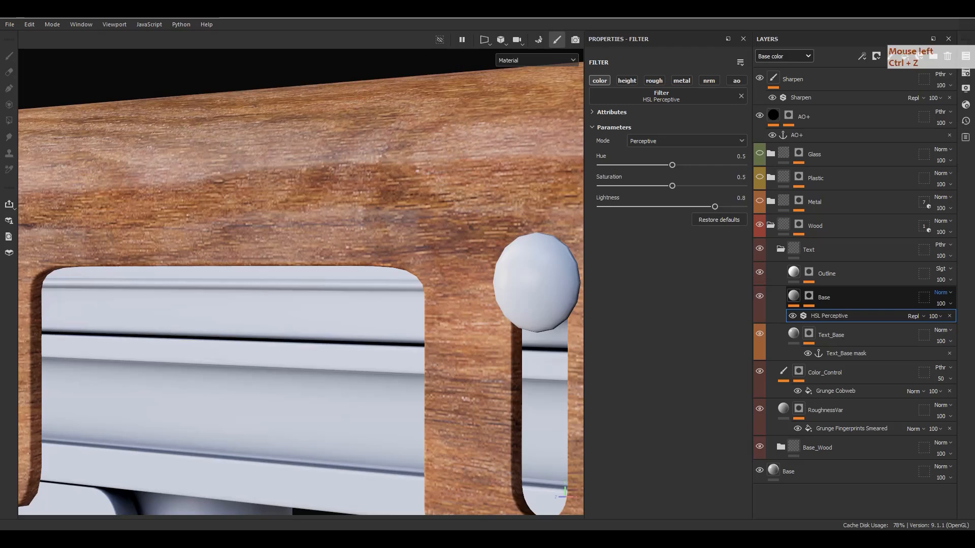
left_click_drag(289, 283, 315, 193, "alt")
mouse_move(315, 193)
right_mouse_down("alt")
mouse_move(327, 165)
mouse_move(399, 207)
right_mouse_up("alt")
left_click_drag(399, 206, 404, 210, "alt")
left_click_drag(711, 207, 696, 203)
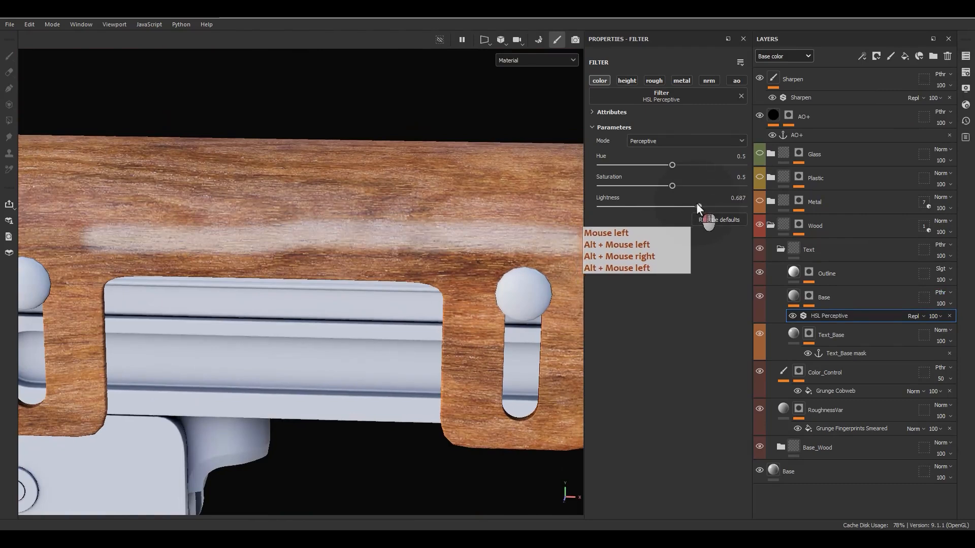
- Remove the HSL Perceptive filter from the Base layer and set the layer's blending mode to Soft light
left_click(949, 315)
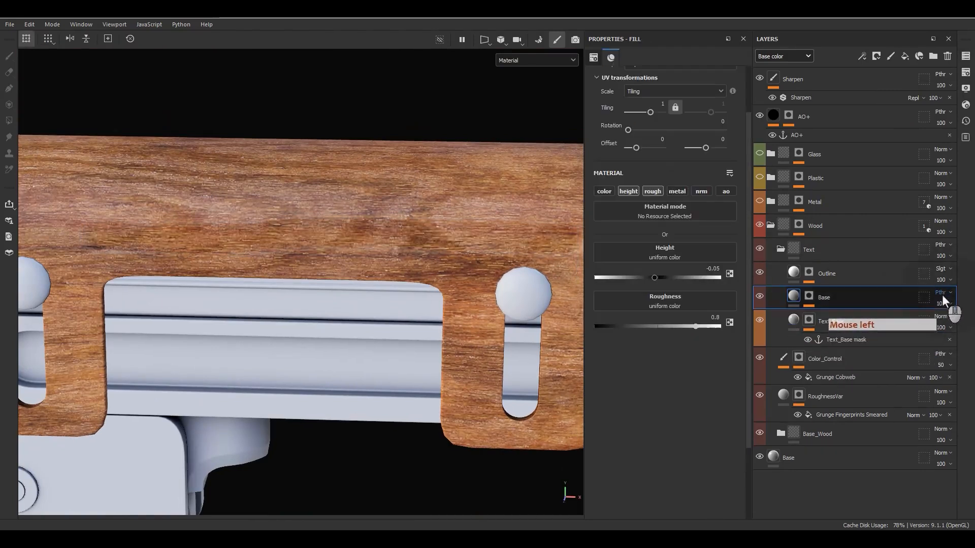
left_click(942, 294)
left_click(974, 206)
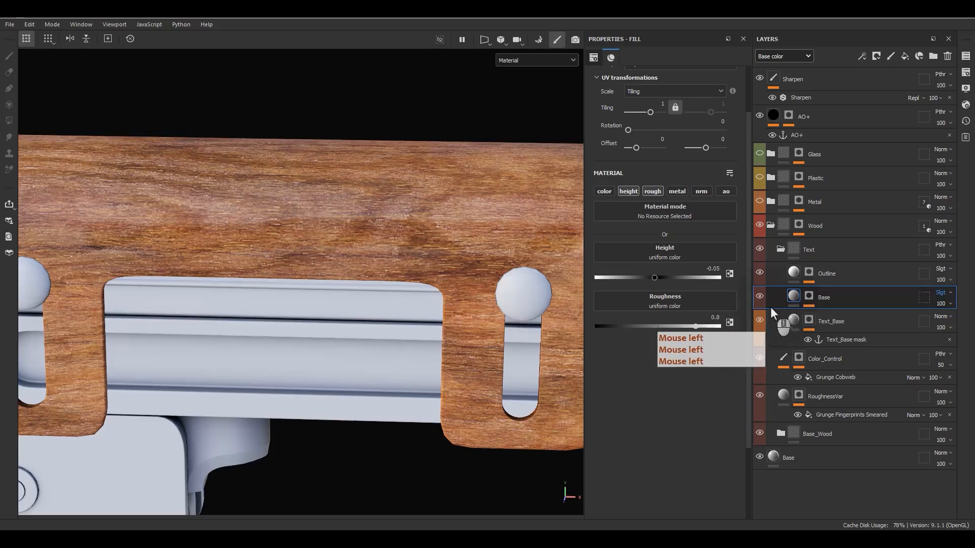
- Enable the Base layer's color channel and set its base color to near-black 0D0C0C
left_click(792, 301)
left_click(604, 191)
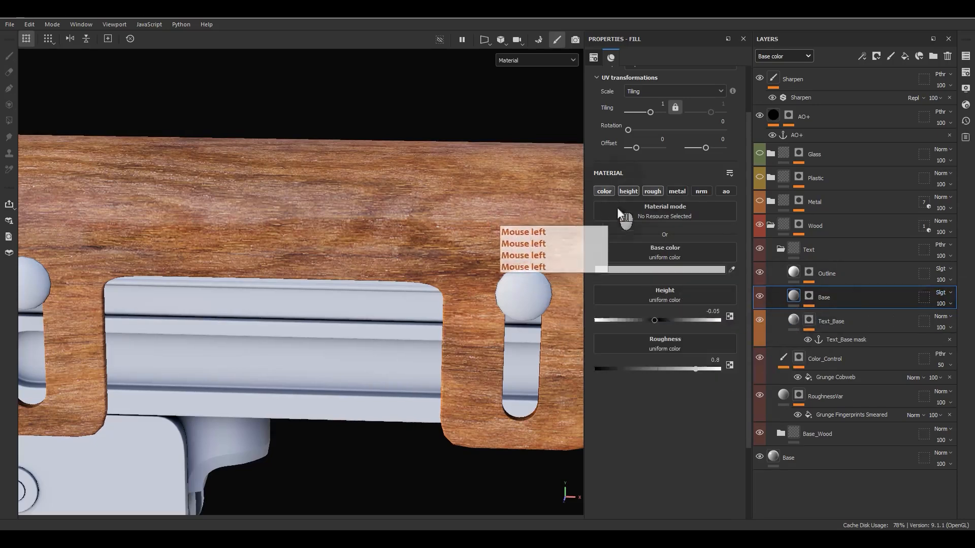
left_click(649, 271)
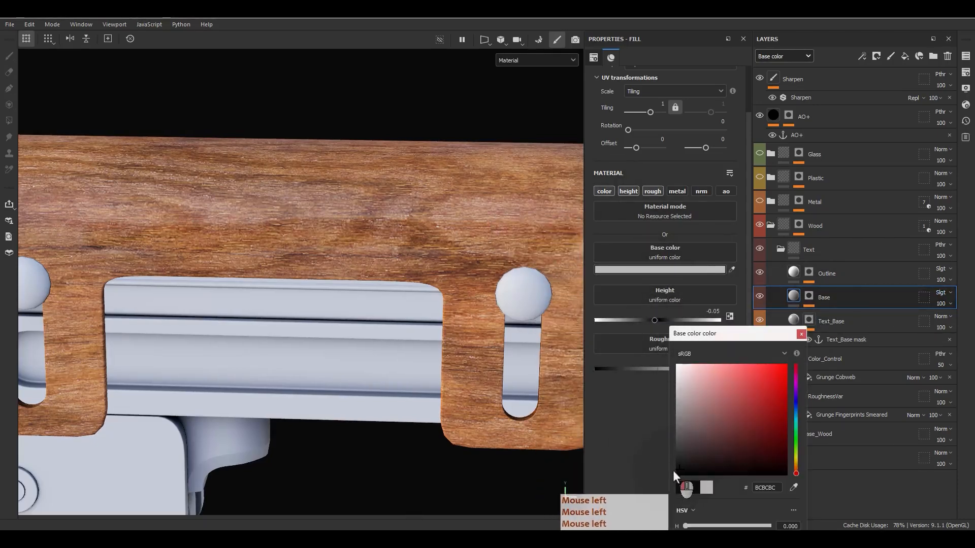
left_click_drag(666, 470, 664, 469)
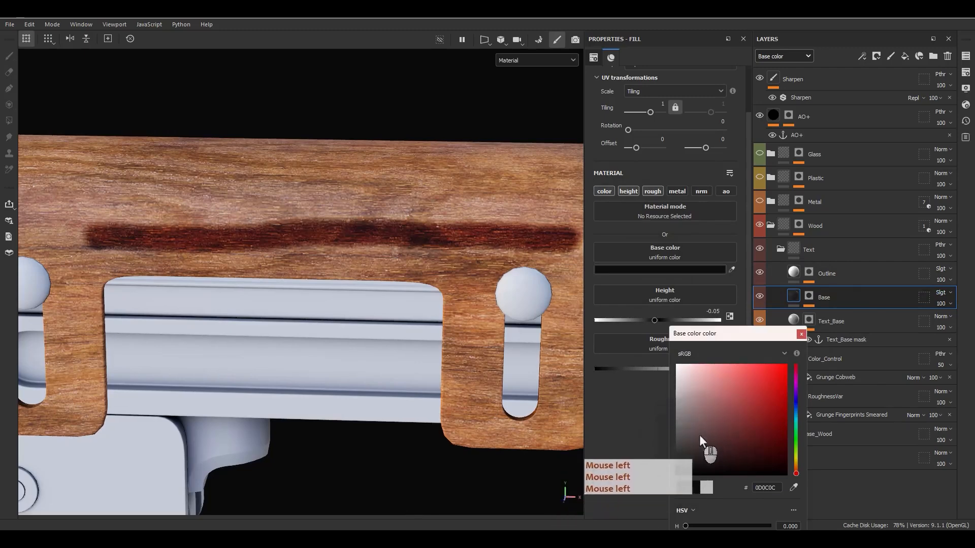
- Shrink the brush to about 0.34 and paint a few thin test strokes on the stock in the Base layer mask's Paint effect
left_click(802, 334)
left_click(806, 296)
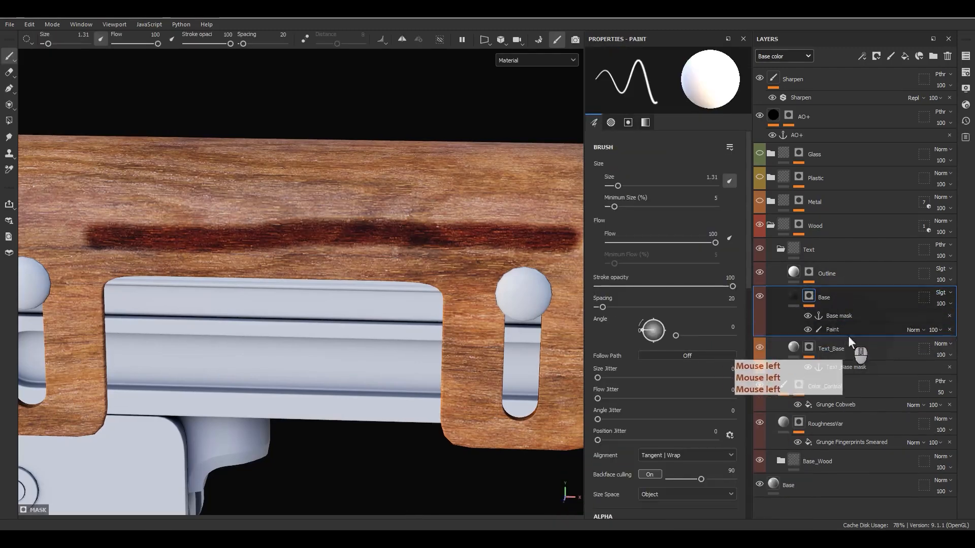
left_click(825, 322)
left_click(827, 325)
scroll(517, 260, "up", 2)
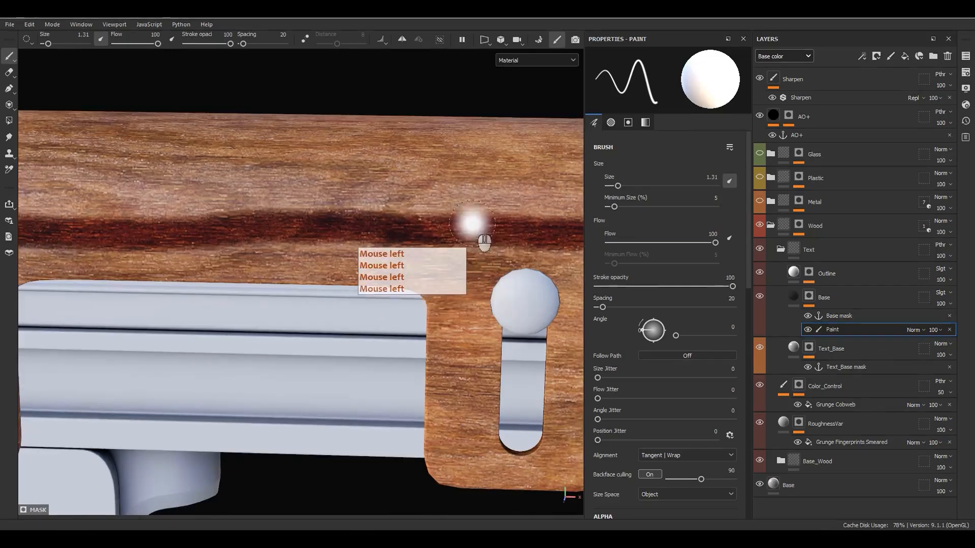
right_click_drag(478, 224, 465, 225, "ctrl")
mouse_move(478, 187)
left_mouse_down()
mouse_move(467, 328)
mouse_move(532, 179)
left_mouse_up()
mouse_move(400, 184)
left_mouse_down()
mouse_move(302, 254)
mouse_move(237, 182)
left_mouse_up()
- Inspect the Outline layer's mask on its own, and examine the test strokes on the stock in the material view
left_click(810, 272)
left_click(809, 272, "alt")
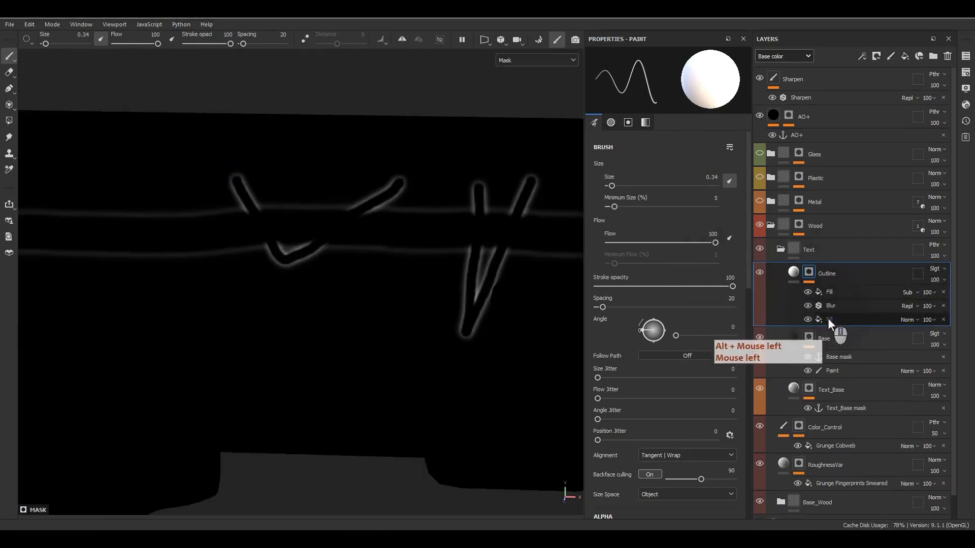
left_click(794, 272)
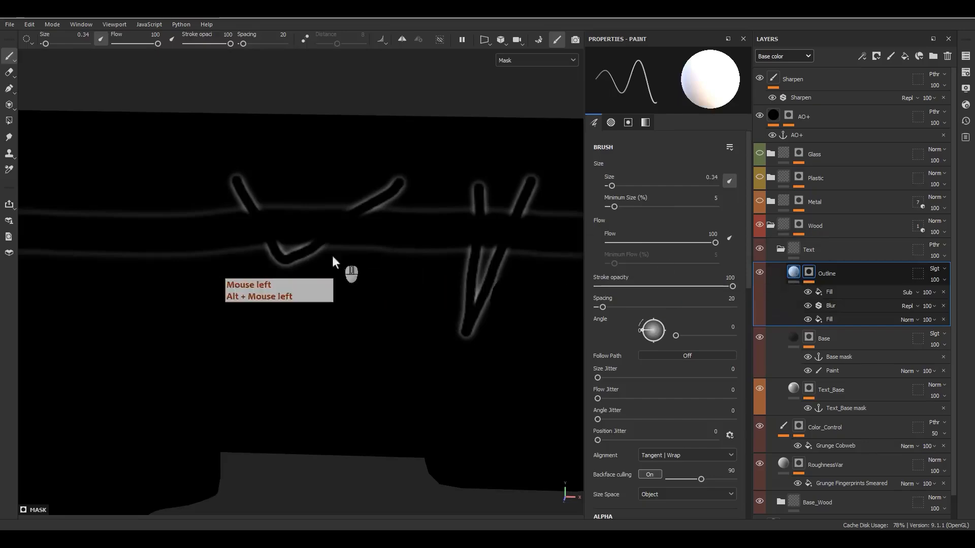
left_click_drag(335, 264, 359, 254, "alt")
middle_click_drag(359, 255, 320, 242, "alt")
left_click_drag(320, 242, 385, 248, "alt")
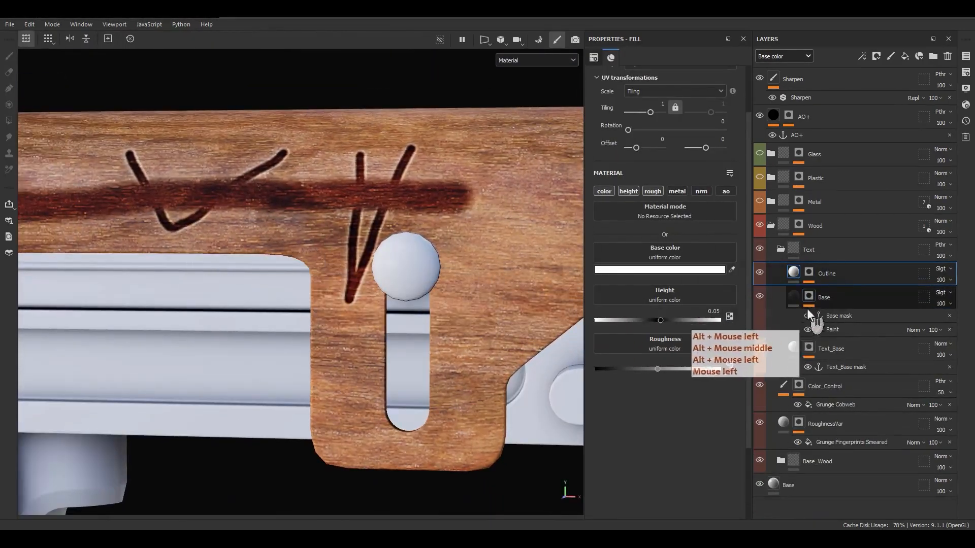
- Delete the Paint effect from the Base layer's mask, then collapse the Text folder and select it
left_click(949, 329)
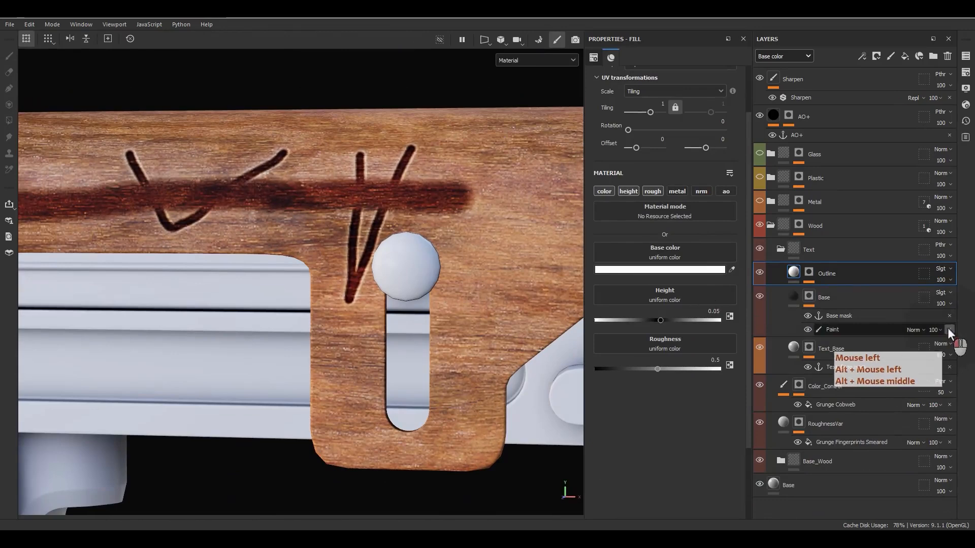
left_click(782, 250)
left_click(827, 251)
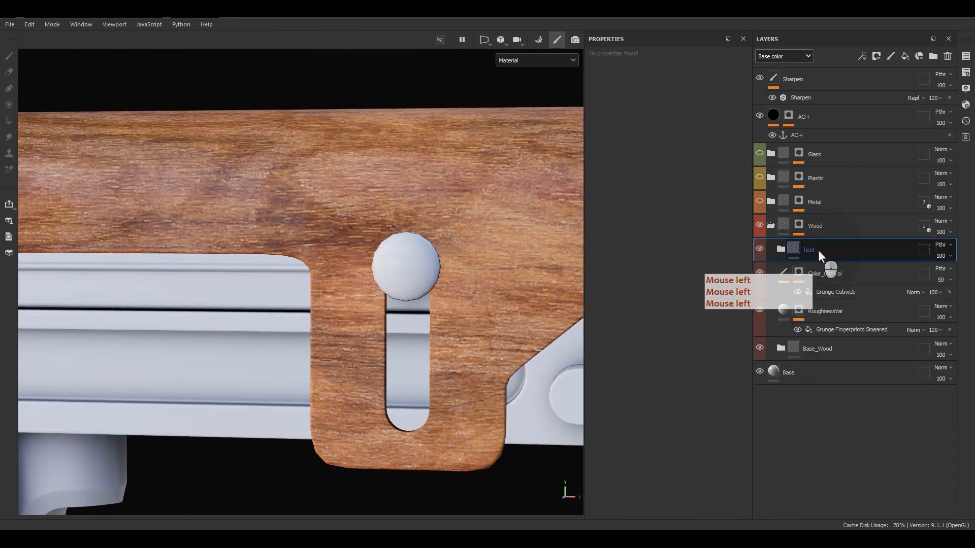